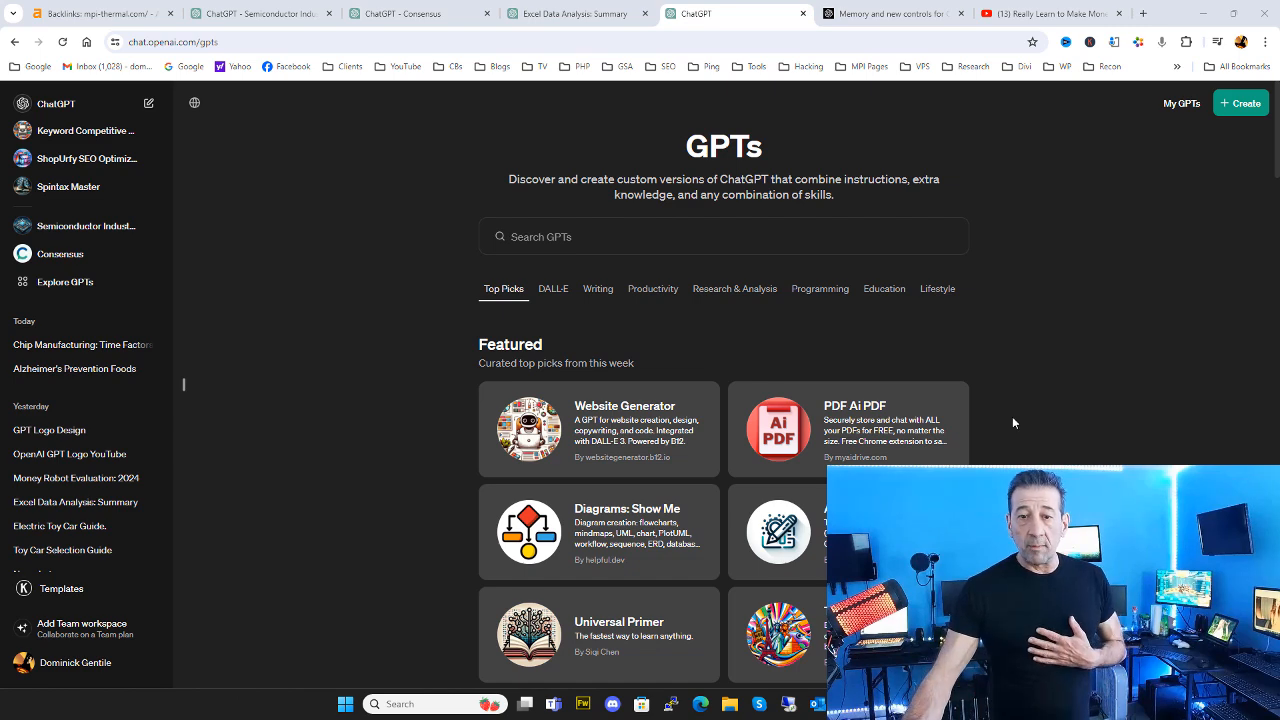
Read the update on memory availability in OpenAI's "Memory and new controls for ChatGPT" blog post.
left_click(822, 14)
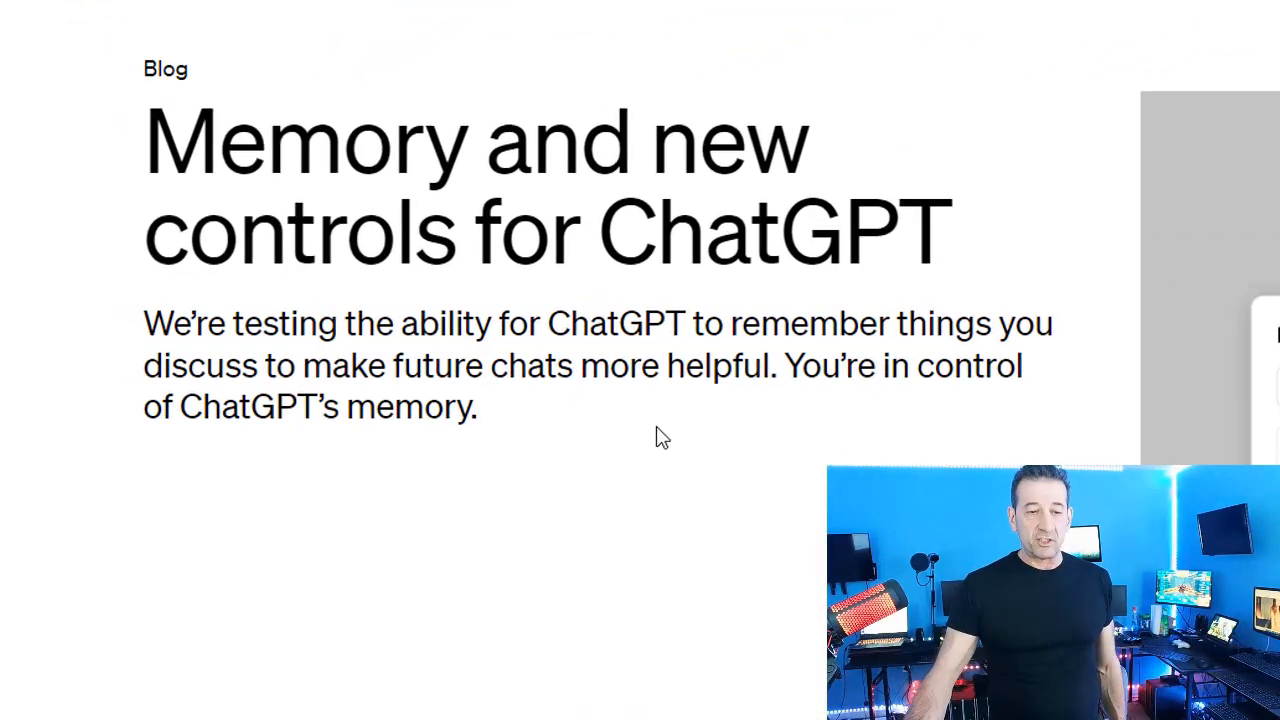
scroll(674, 417, "down", 8)
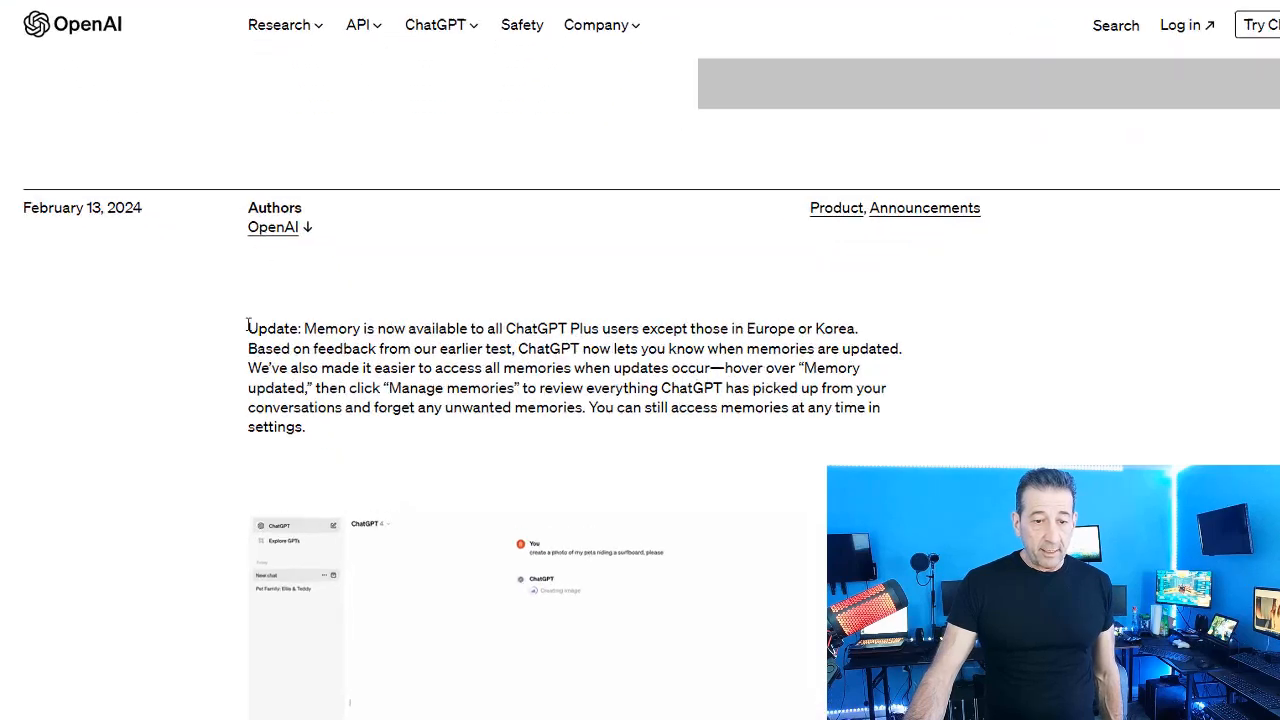
left_click_drag(248, 328, 760, 343)
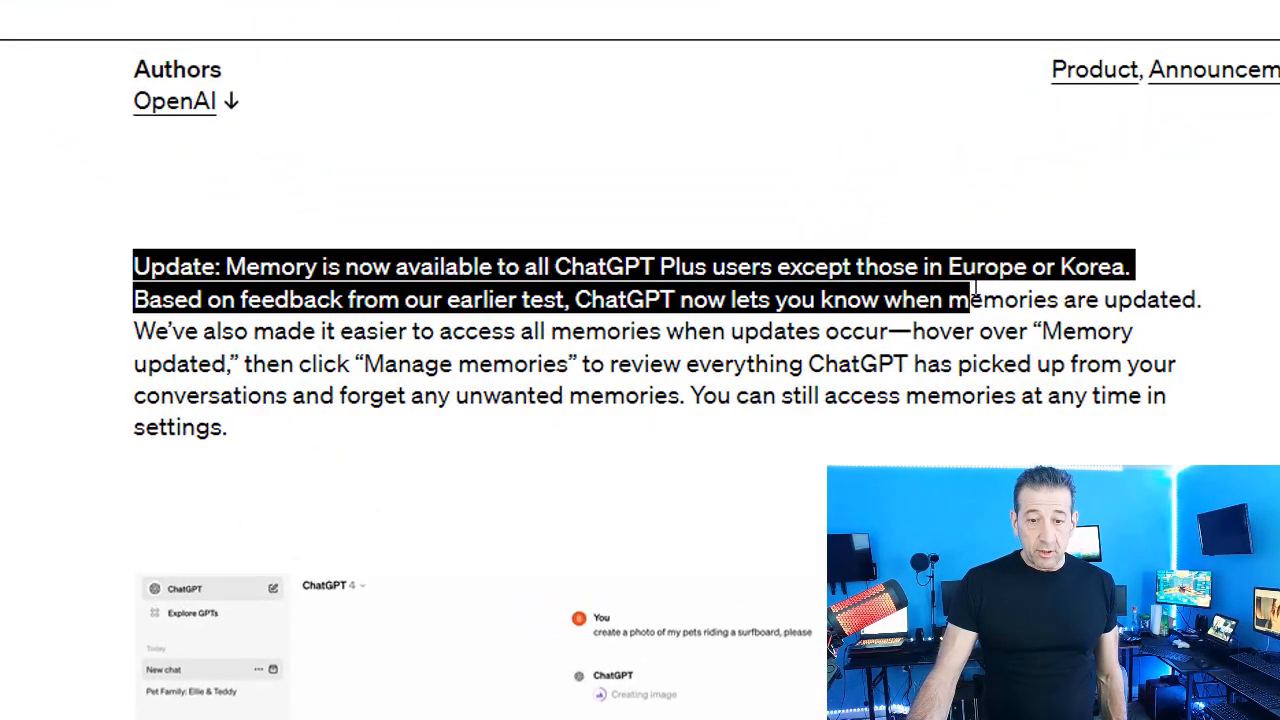
left_click_drag(970, 292, 1165, 273)
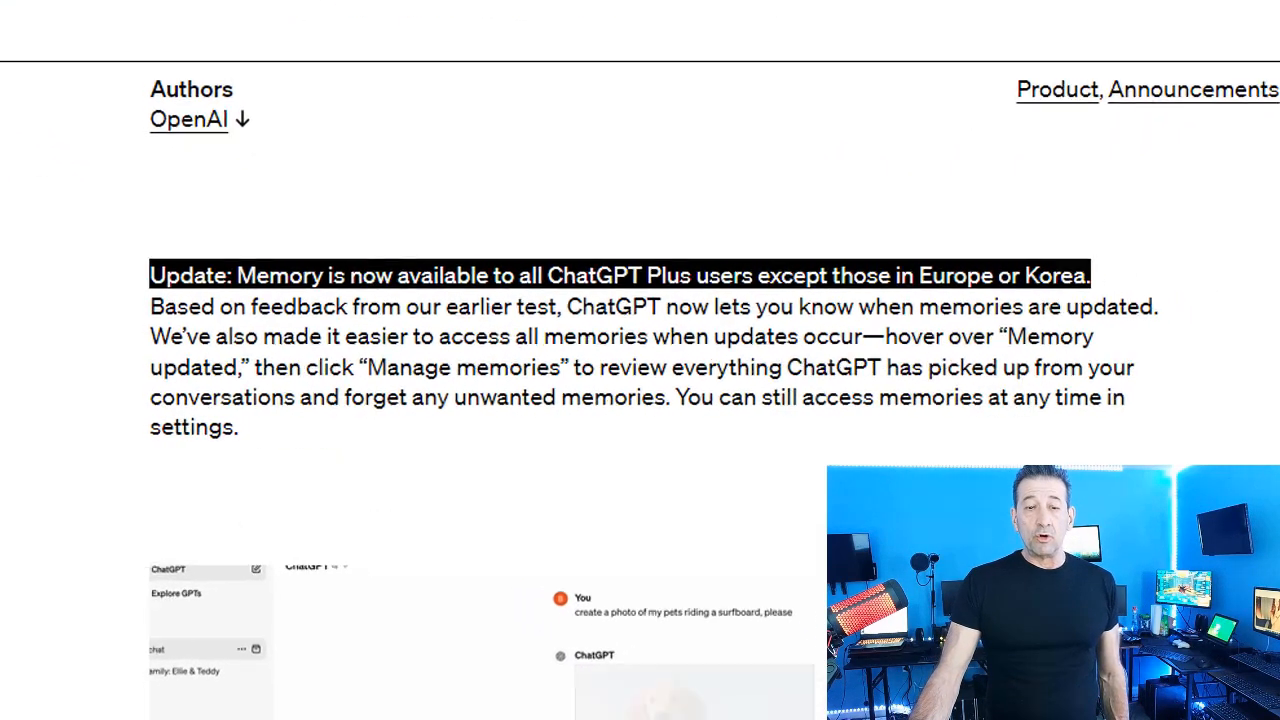
left_click(1011, 380)
scroll(452, 332, "up", 7)
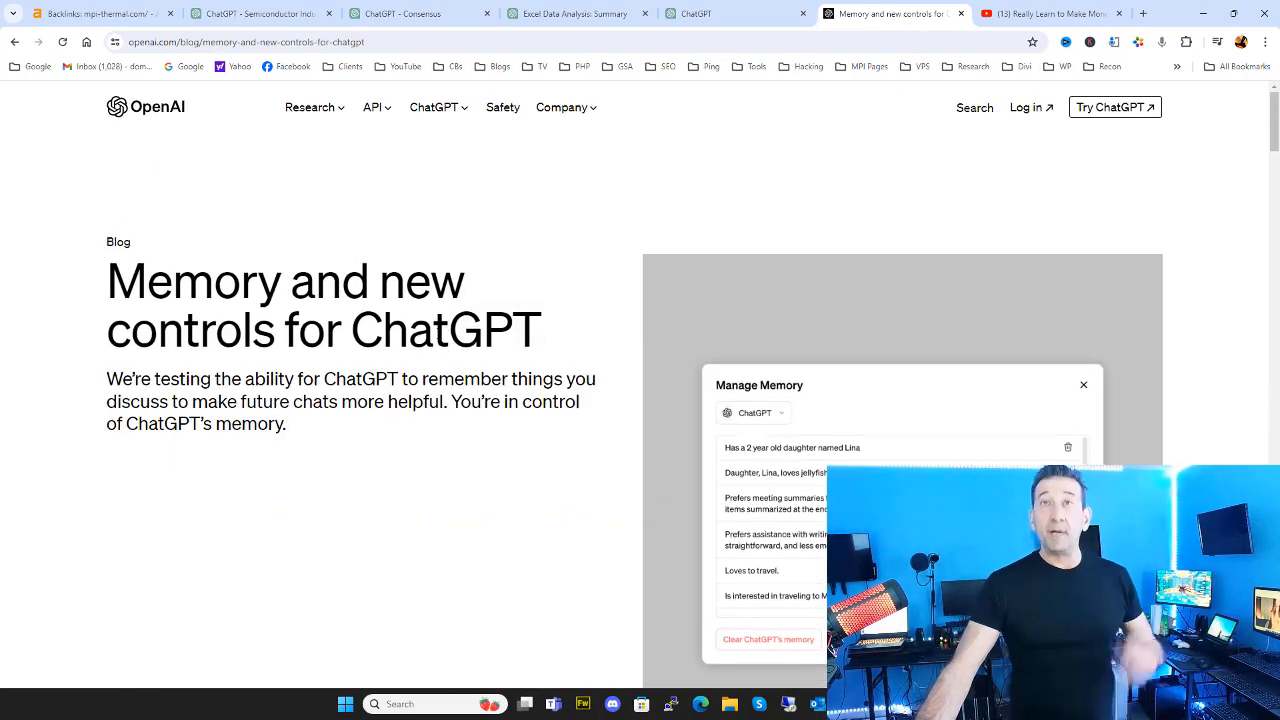
Return to ChatGPT, view the stored memories through the Personalization settings, and close the memory list.
left_click(742, 14)
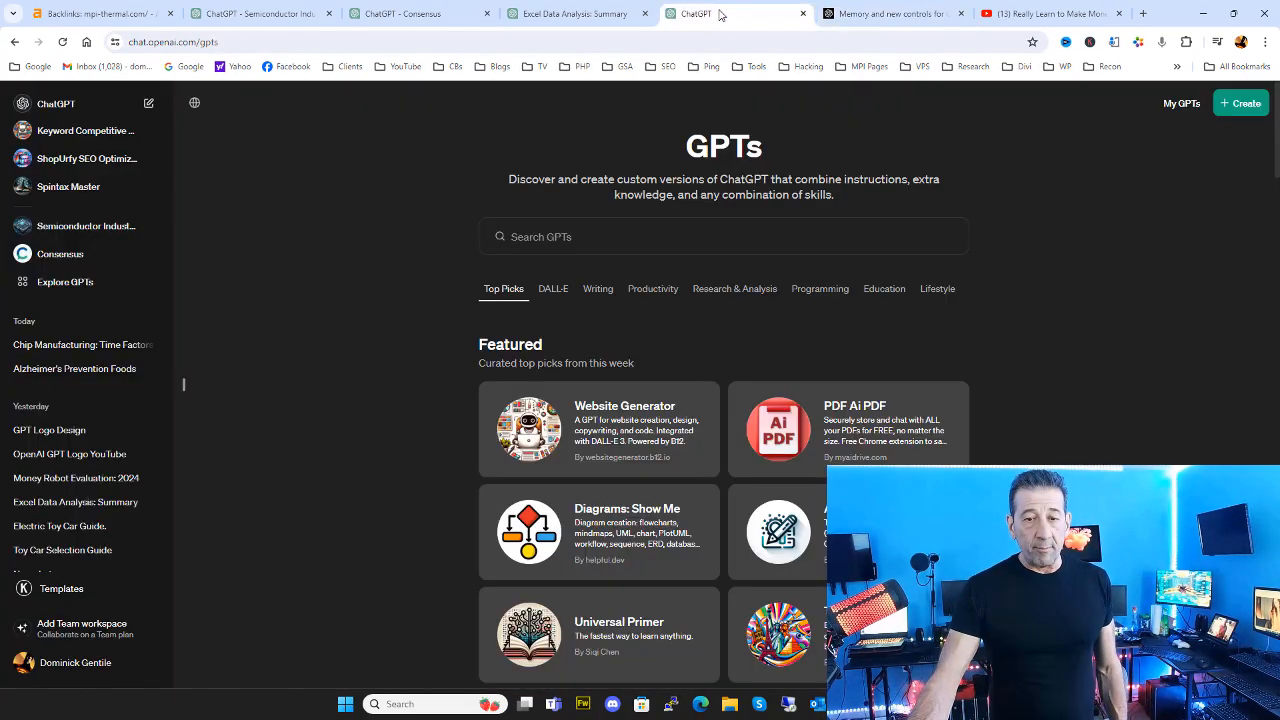
left_click(80, 662)
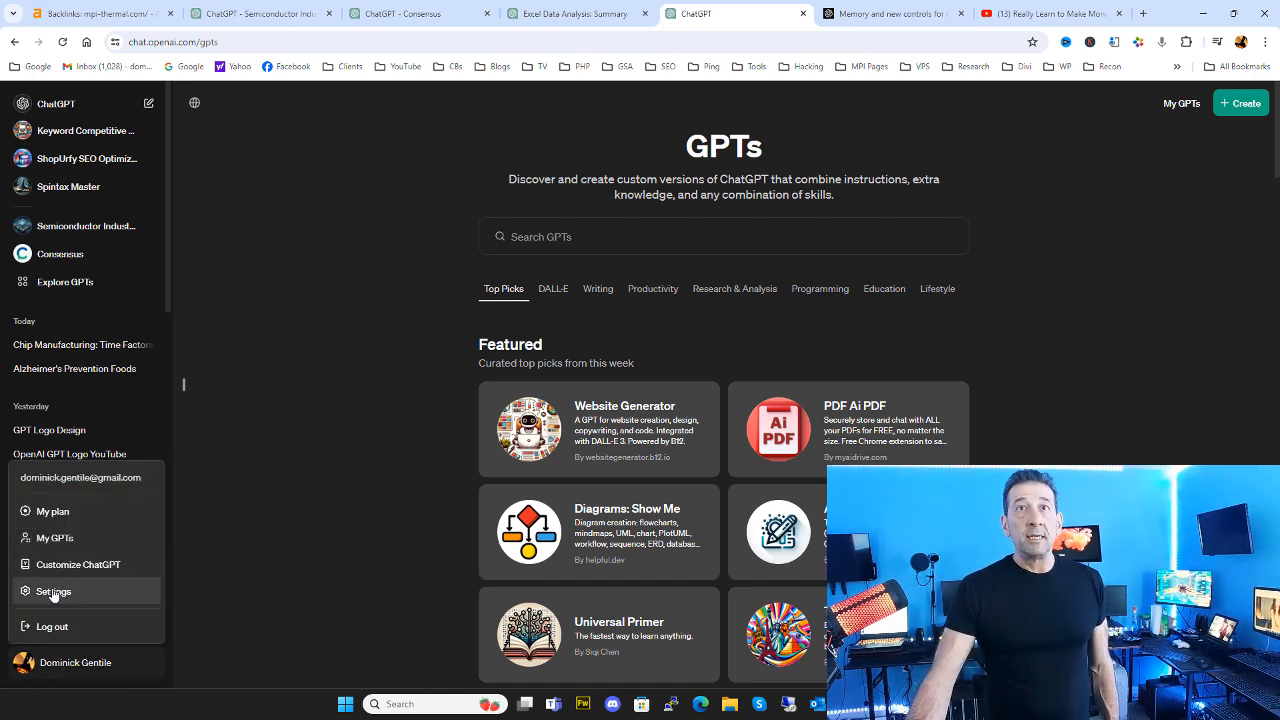
left_click(53, 592)
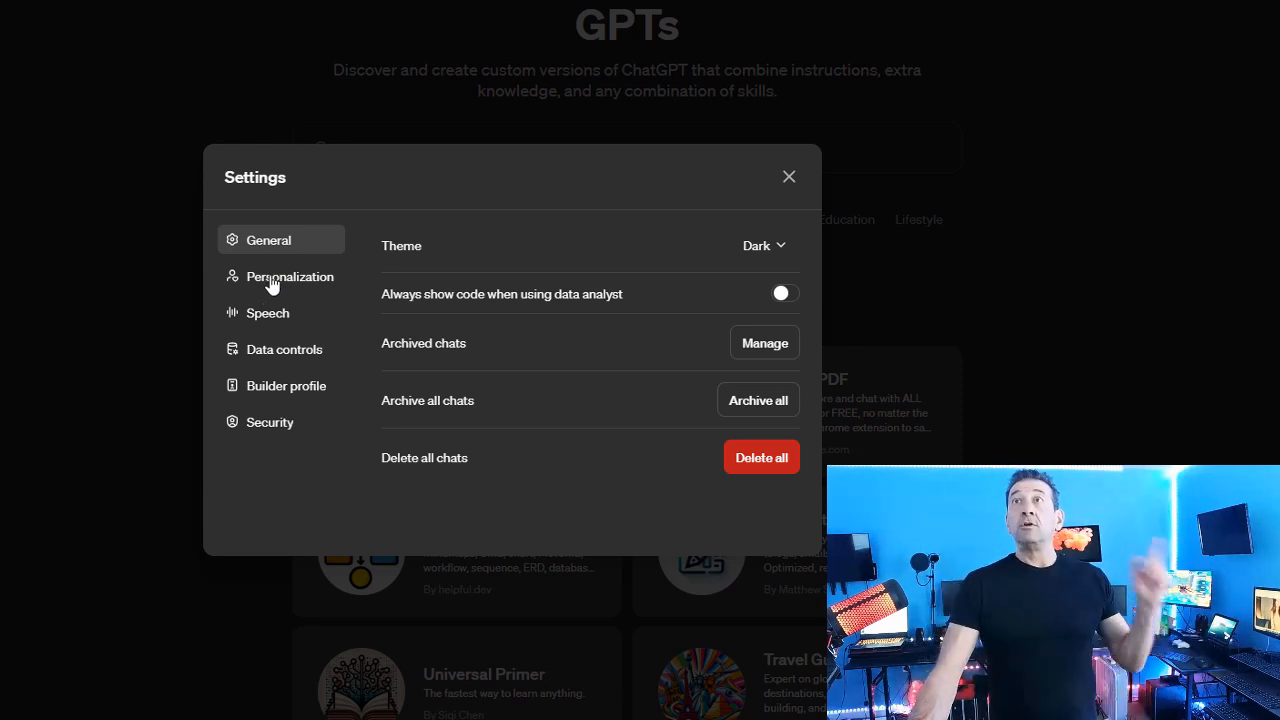
left_click(272, 286)
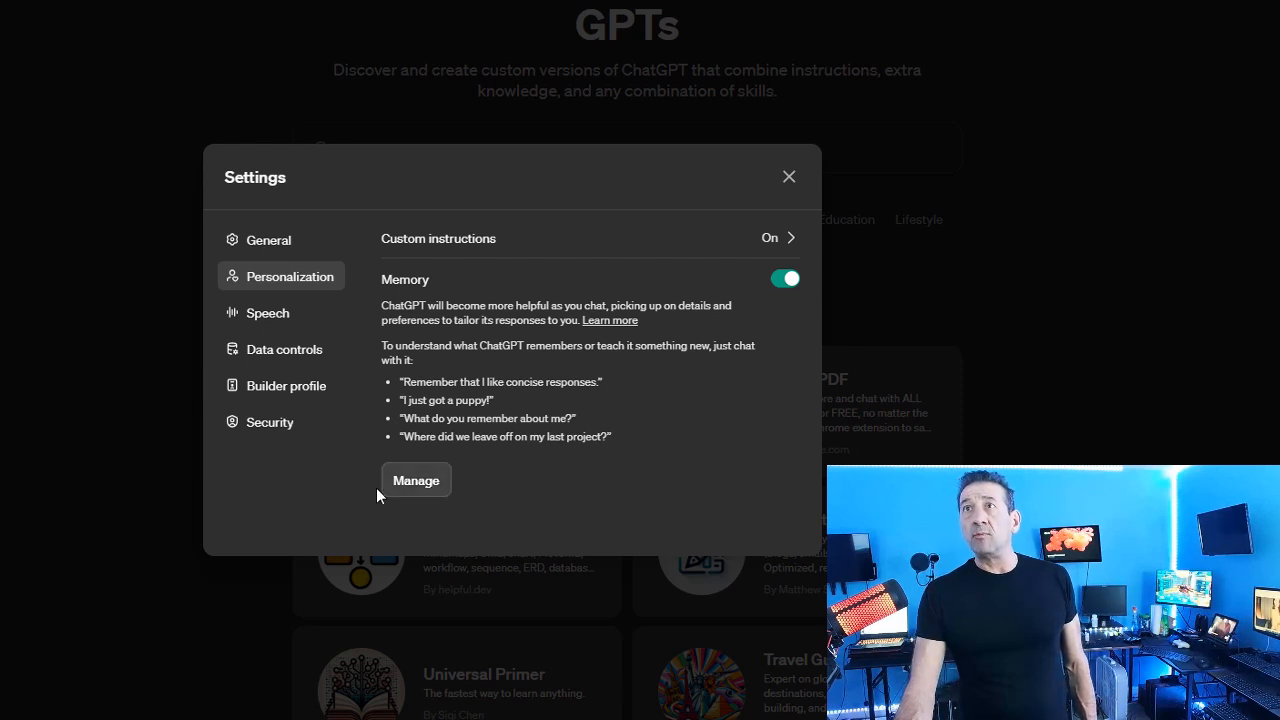
left_click(418, 483)
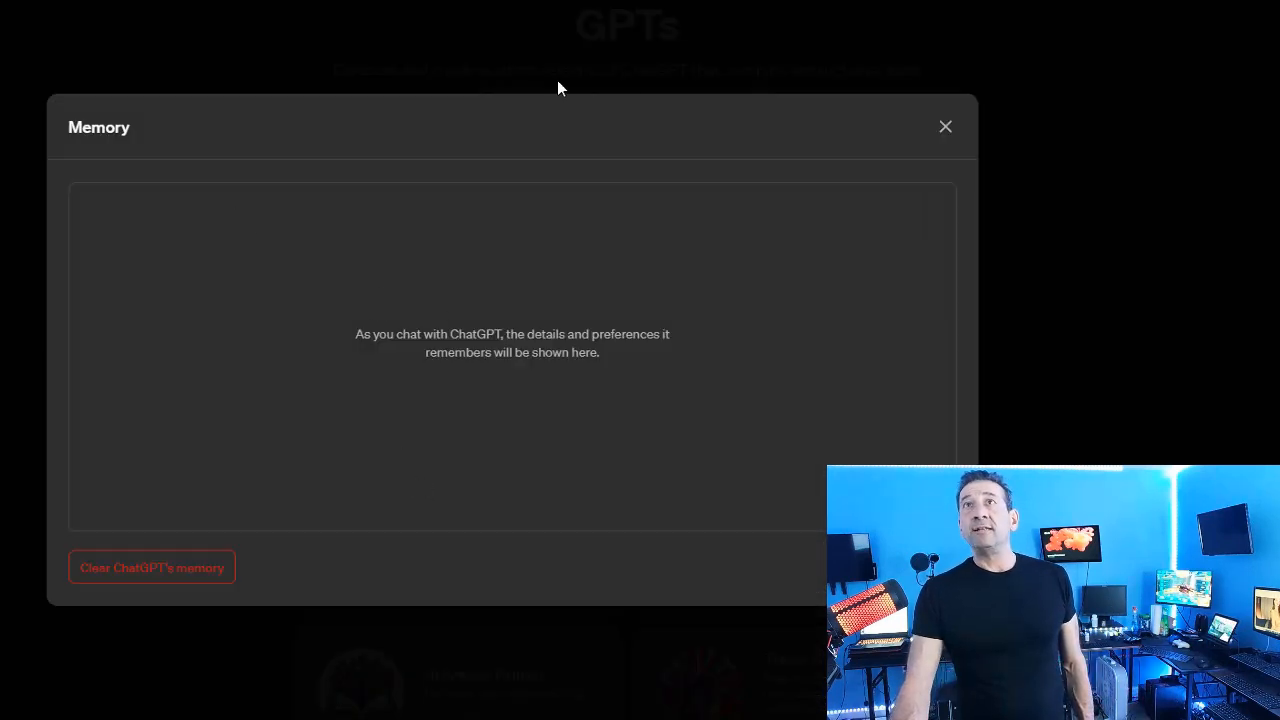
left_click(945, 128)
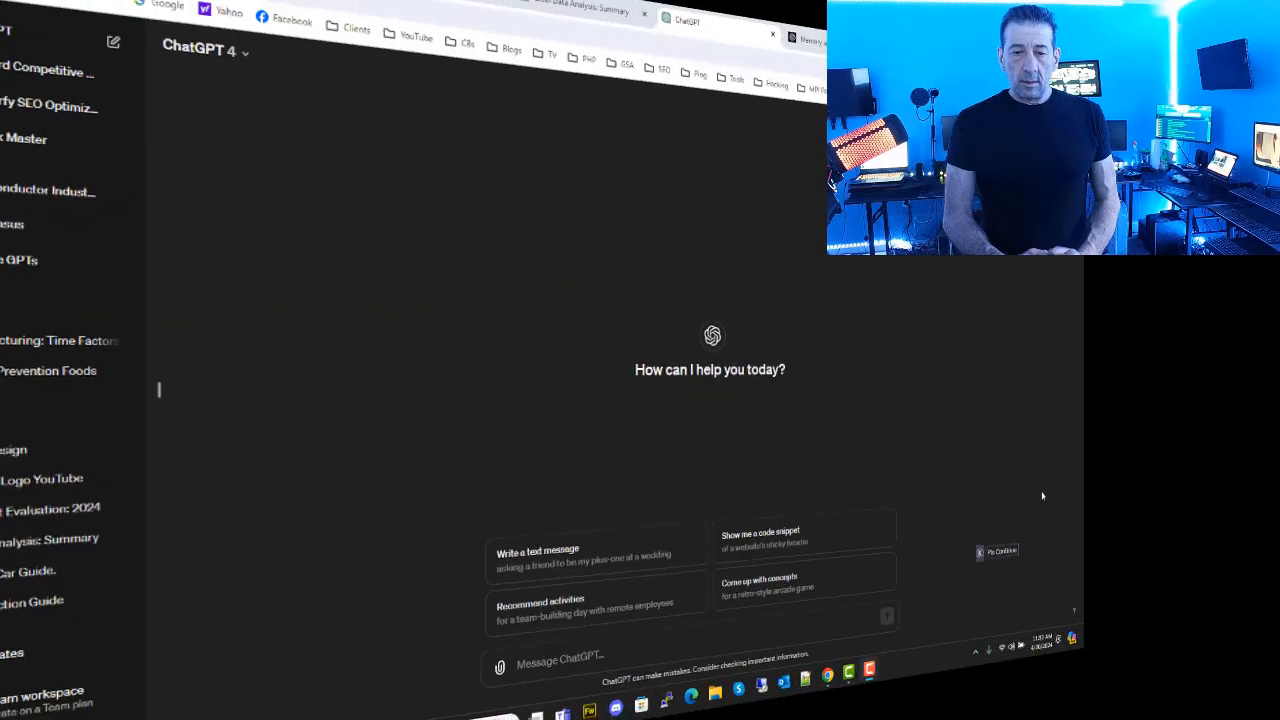
Tell ChatGPT that BLOGTHIS: means writing a professional, friendly, SEO-optimized blog with H1, H2 and H3 tags from a supplied video transcript.
right_click(618, 649)
left_click(658, 452)
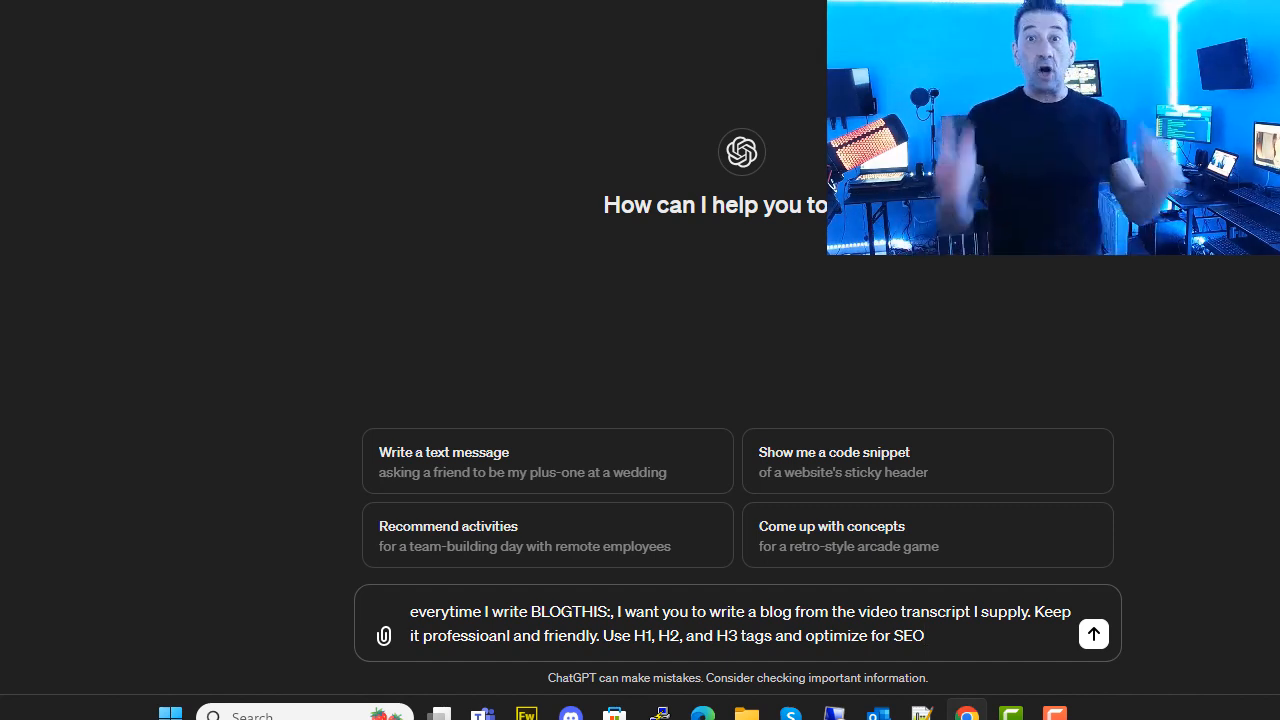
left_click(1093, 634)
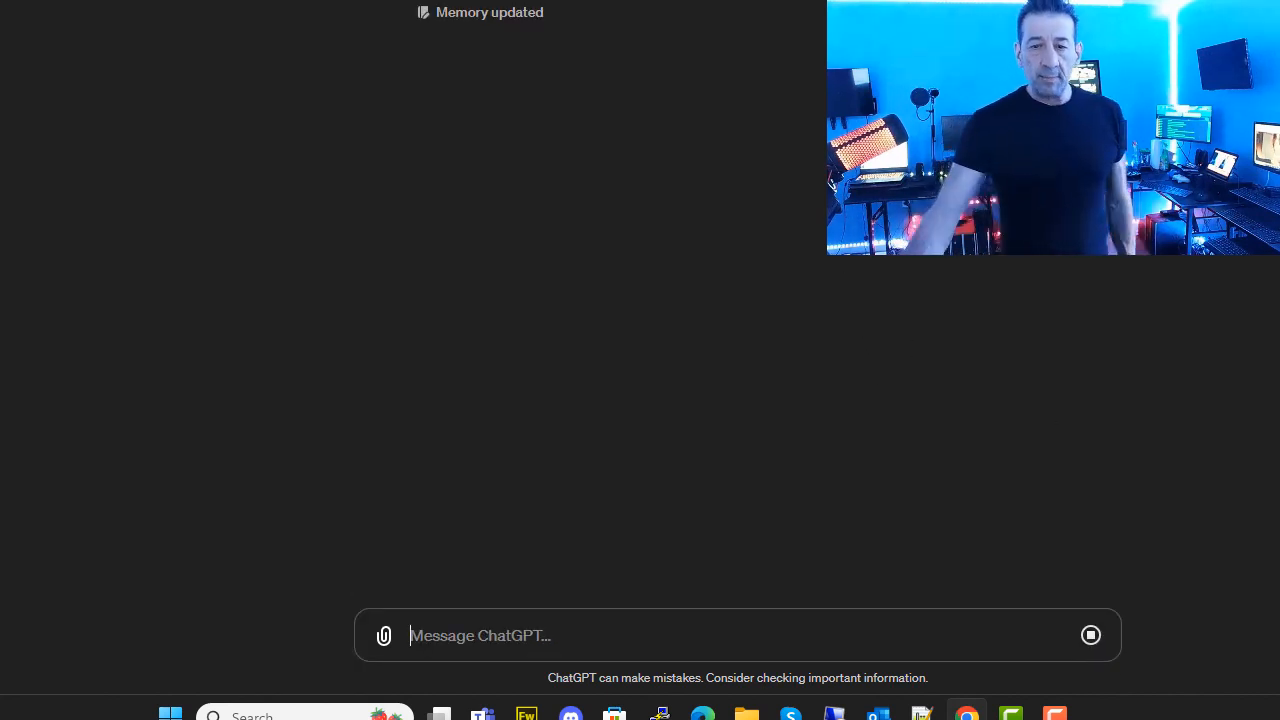
mouse_move(490, 14)
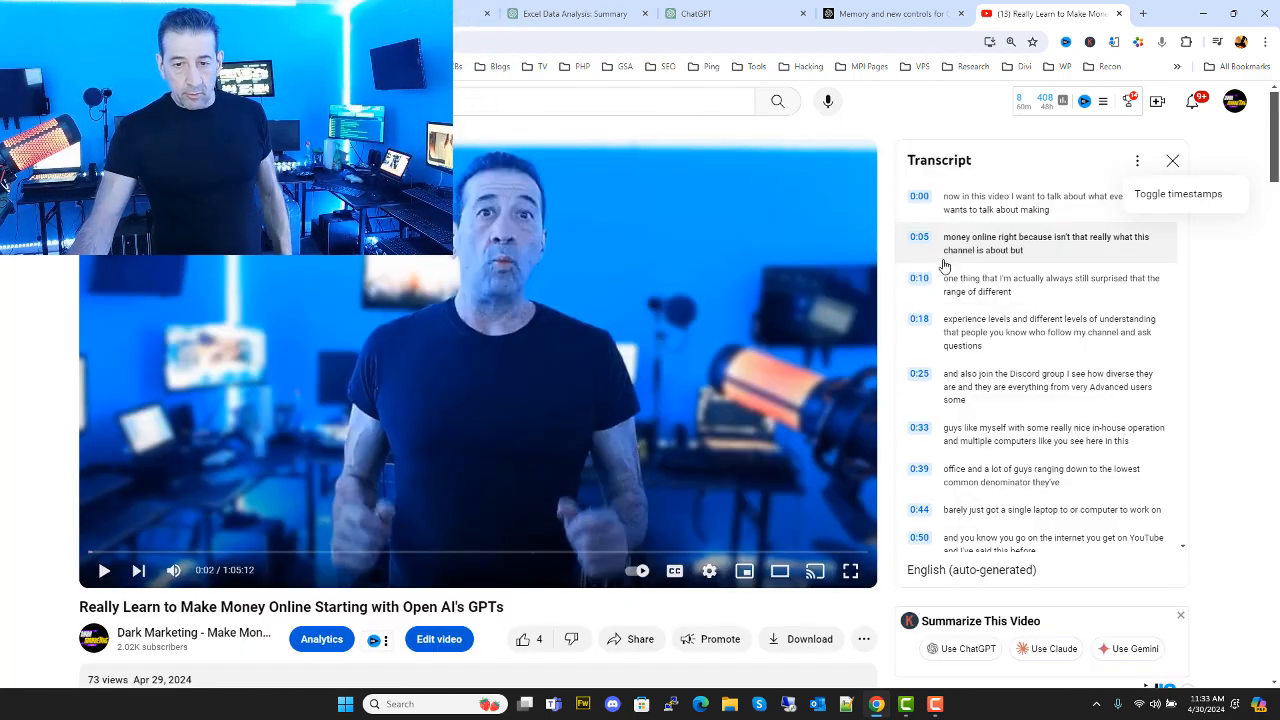
Reopen the transcript of the YouTube video about making money with OpenAI's GPTs and hide its timestamps.
left_click(1172, 161)
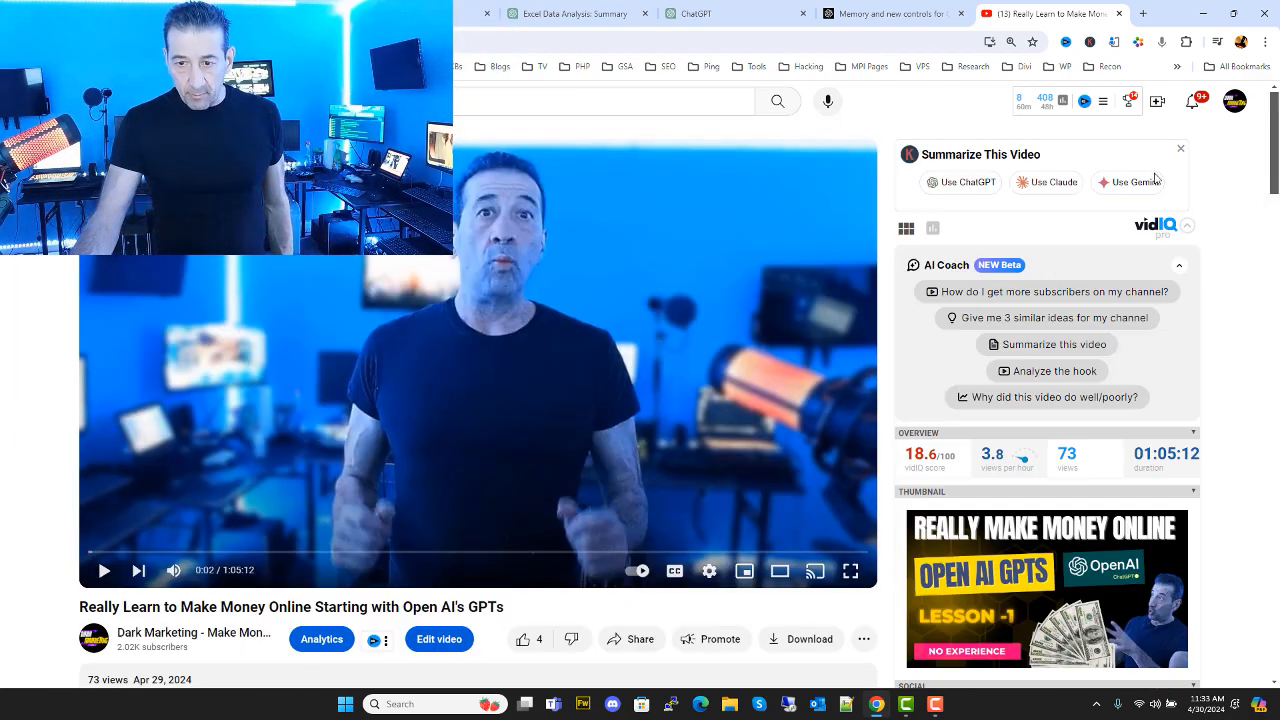
scroll(449, 468, "down", 5)
scroll(449, 468, "down", 1)
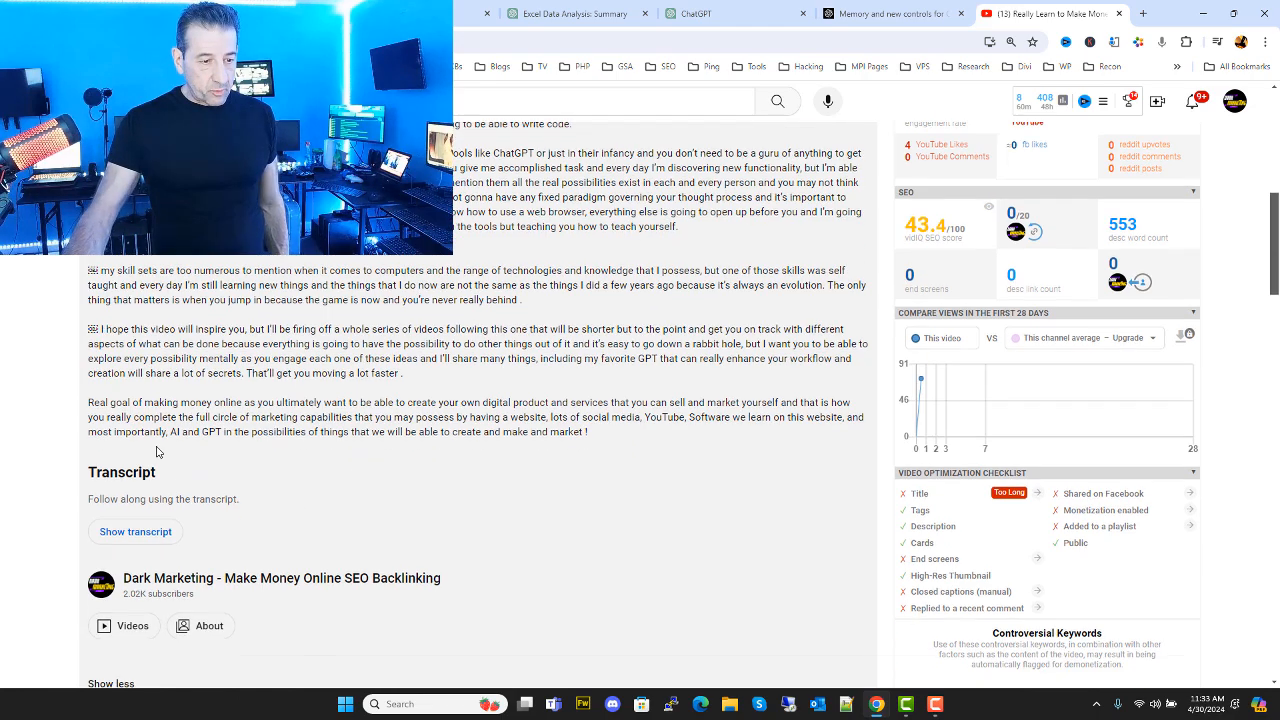
left_click(149, 536)
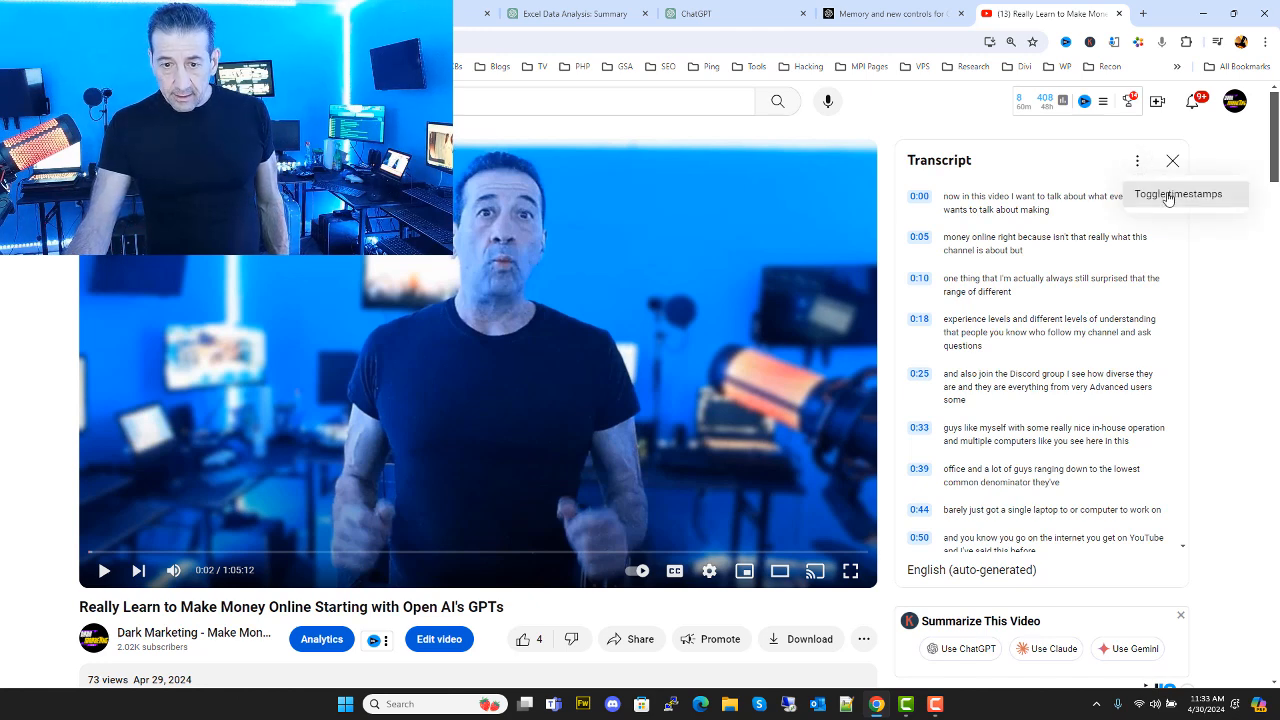
left_click(1166, 195)
Select the video's transcript from its first line to the end and copy it.
right_click(1058, 222)
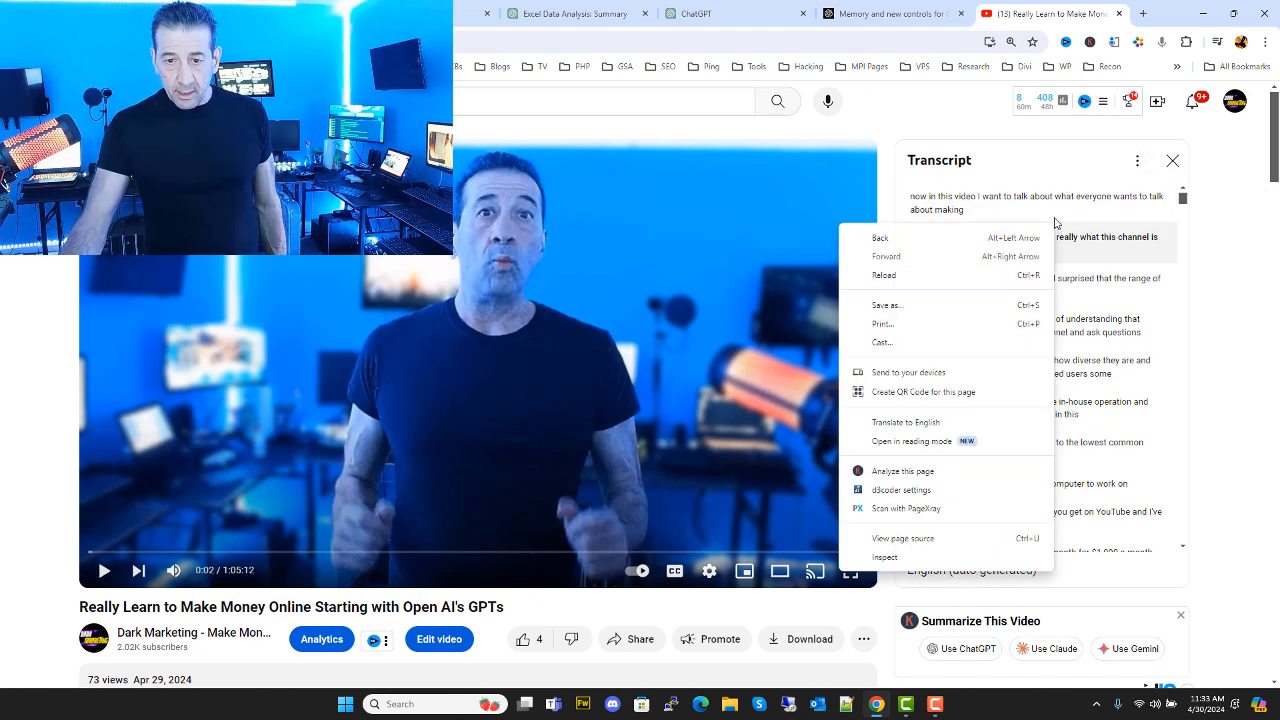
left_click(1028, 183)
left_click_drag(912, 199, 1155, 617)
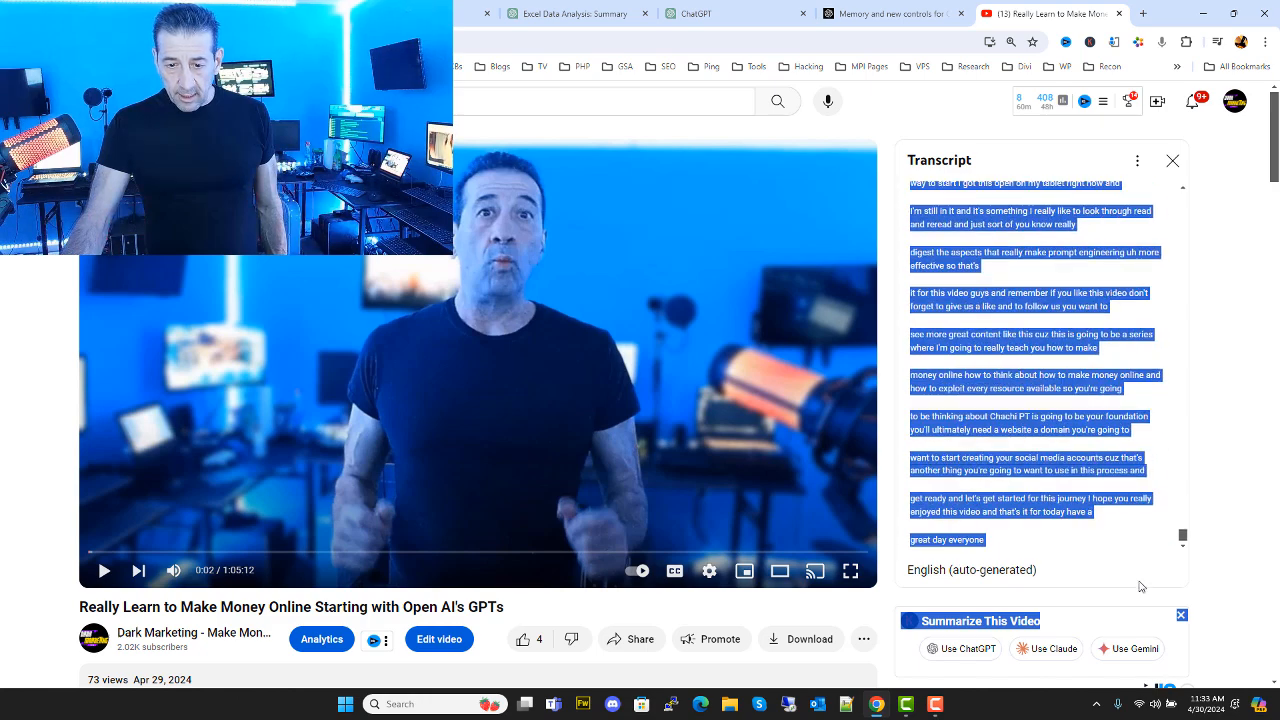
right_click(1072, 457)
left_click(853, 470)
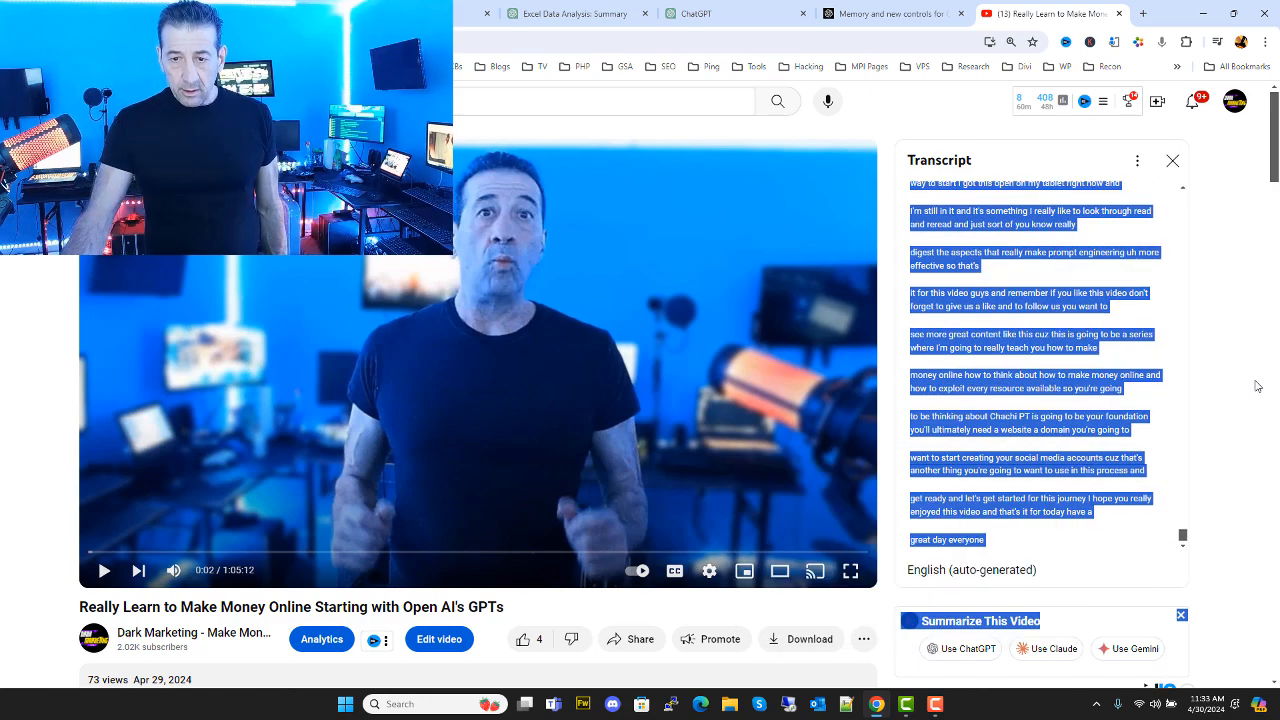
right_click(975, 452)
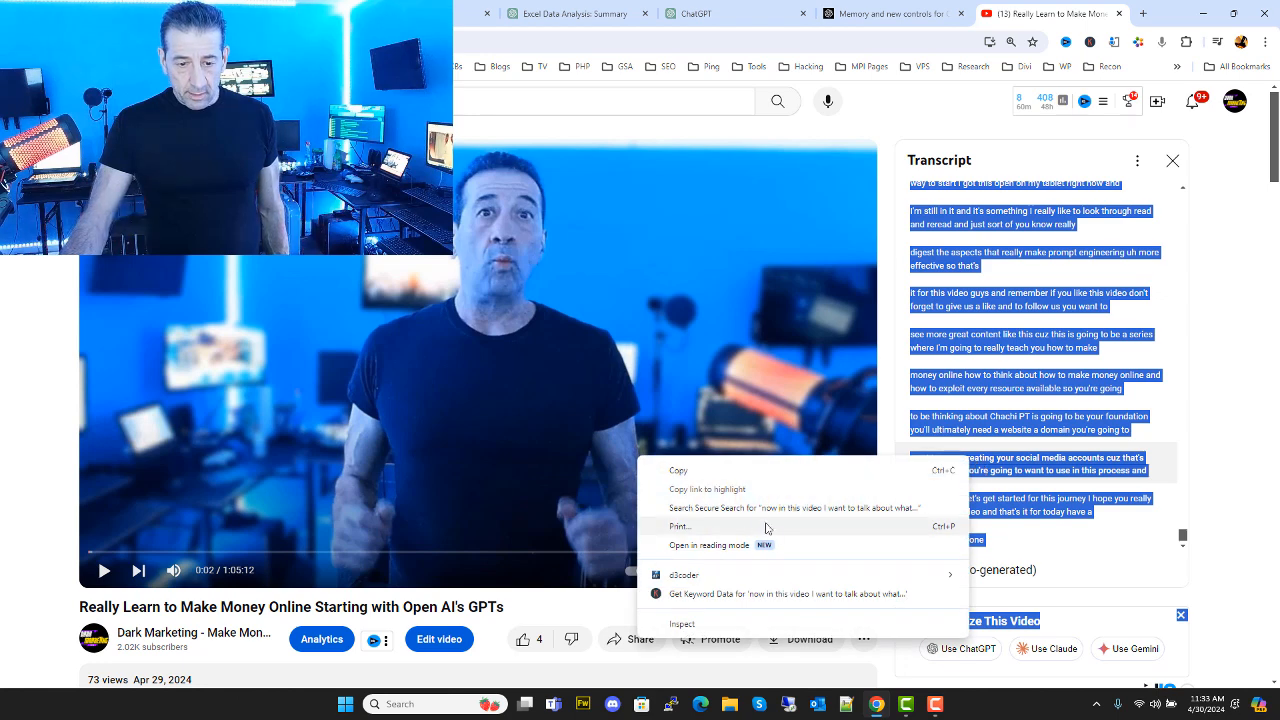
left_click(836, 474)
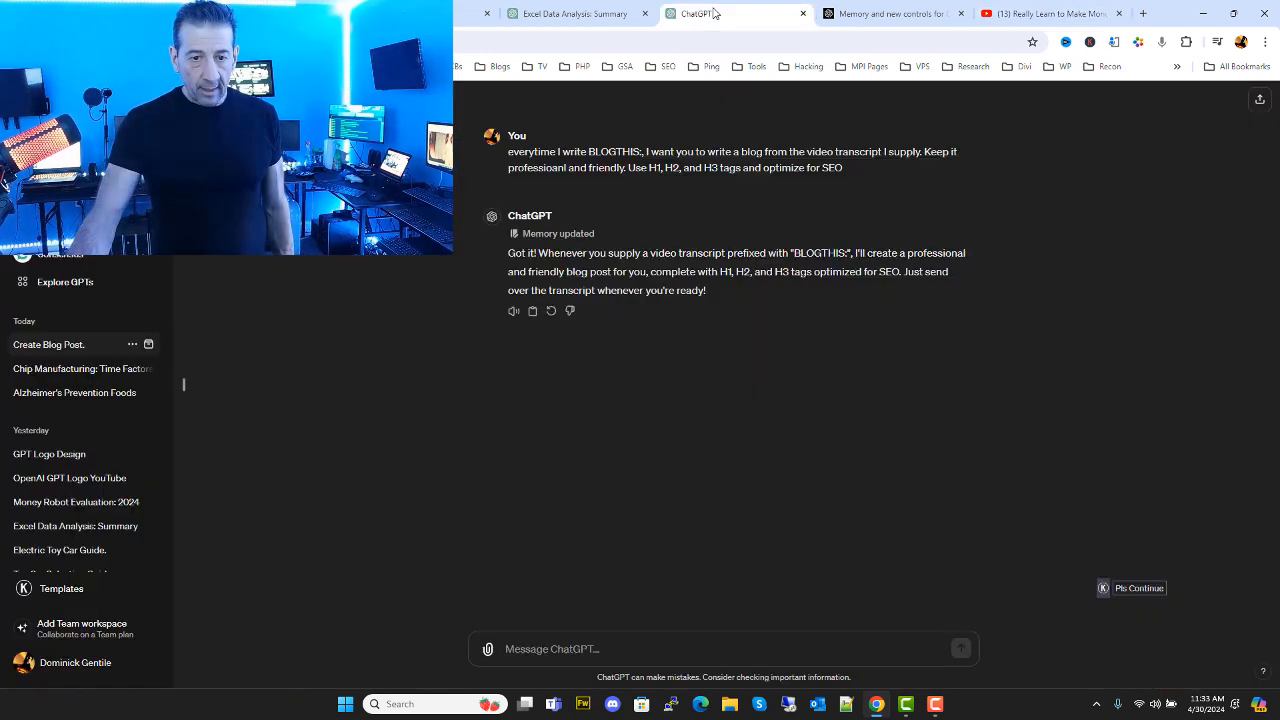
Switch to the ChatGPT conversation, send "BLOGTHIS:" followed by the copied transcript, and review the generated blog post.
left_click(720, 13)
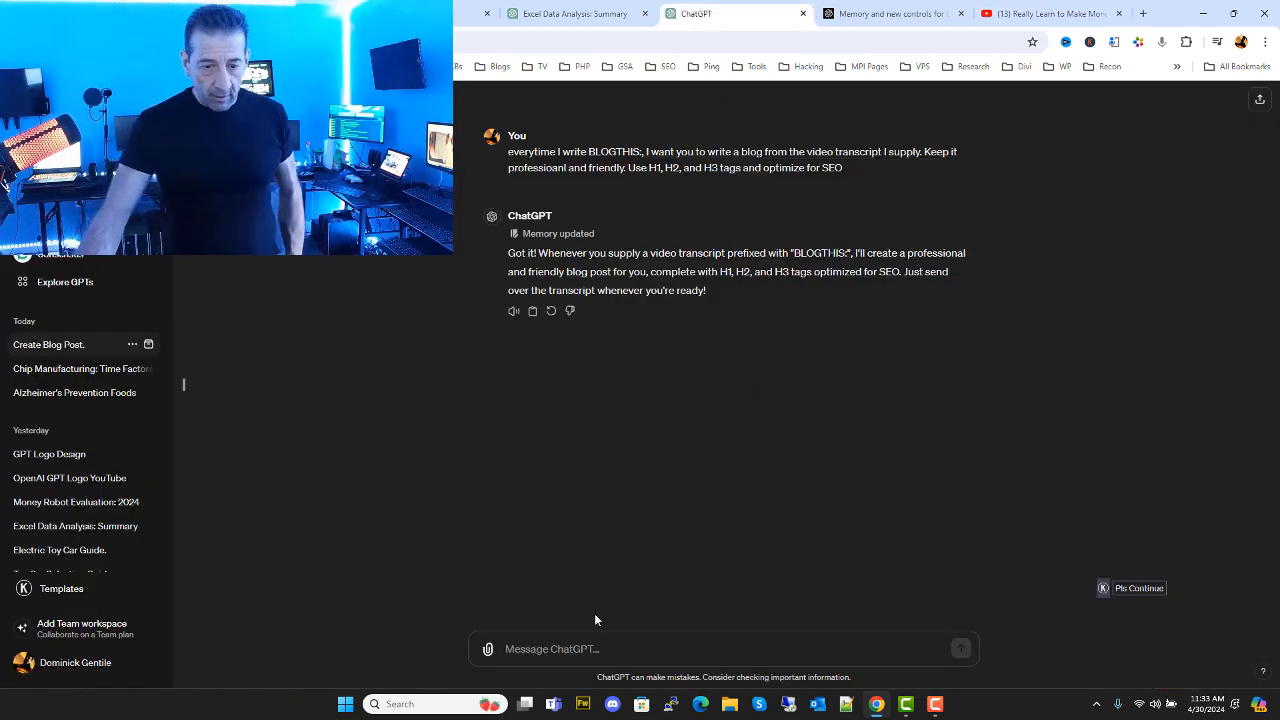
left_click(560, 648)
type("B")
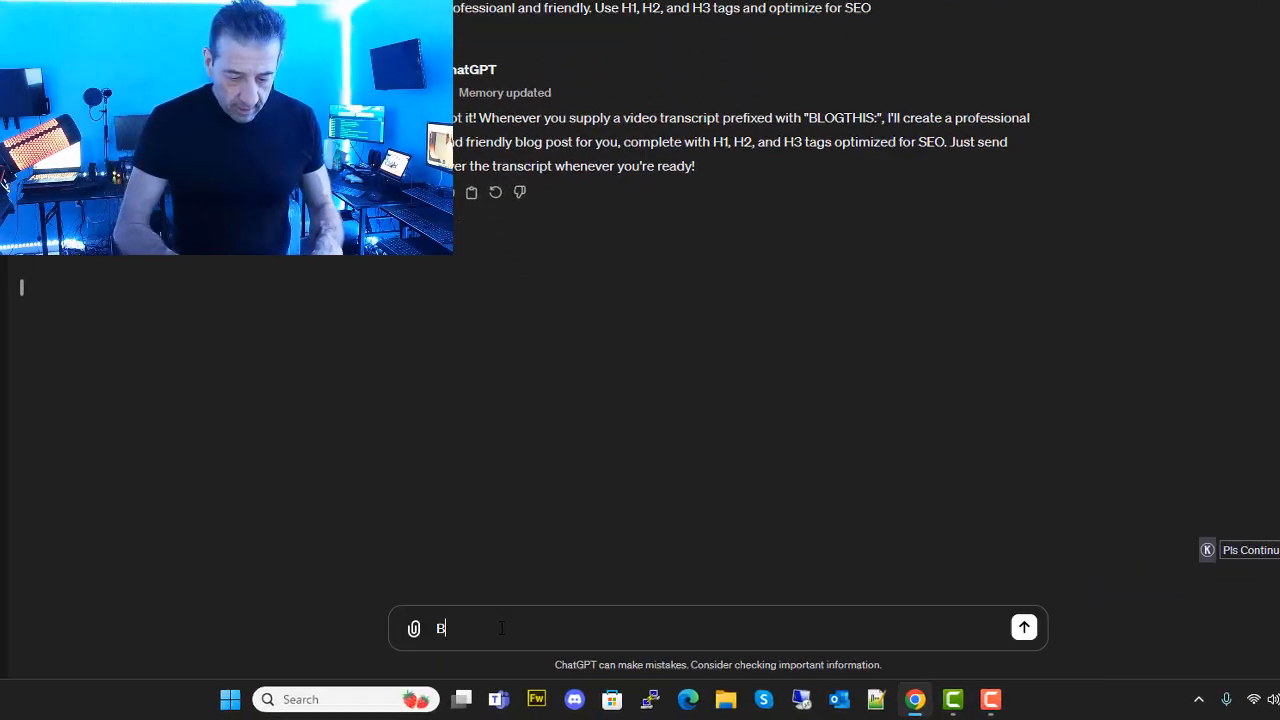
type("LOGTHI")
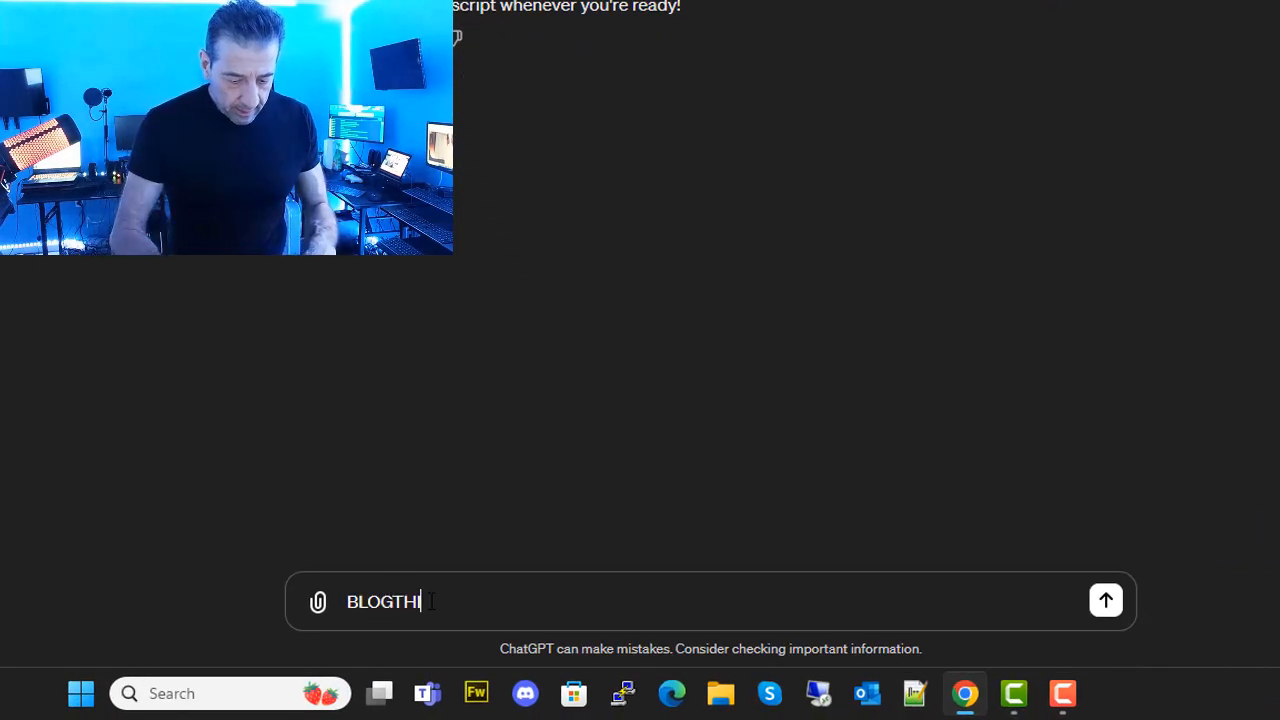
type("S:")
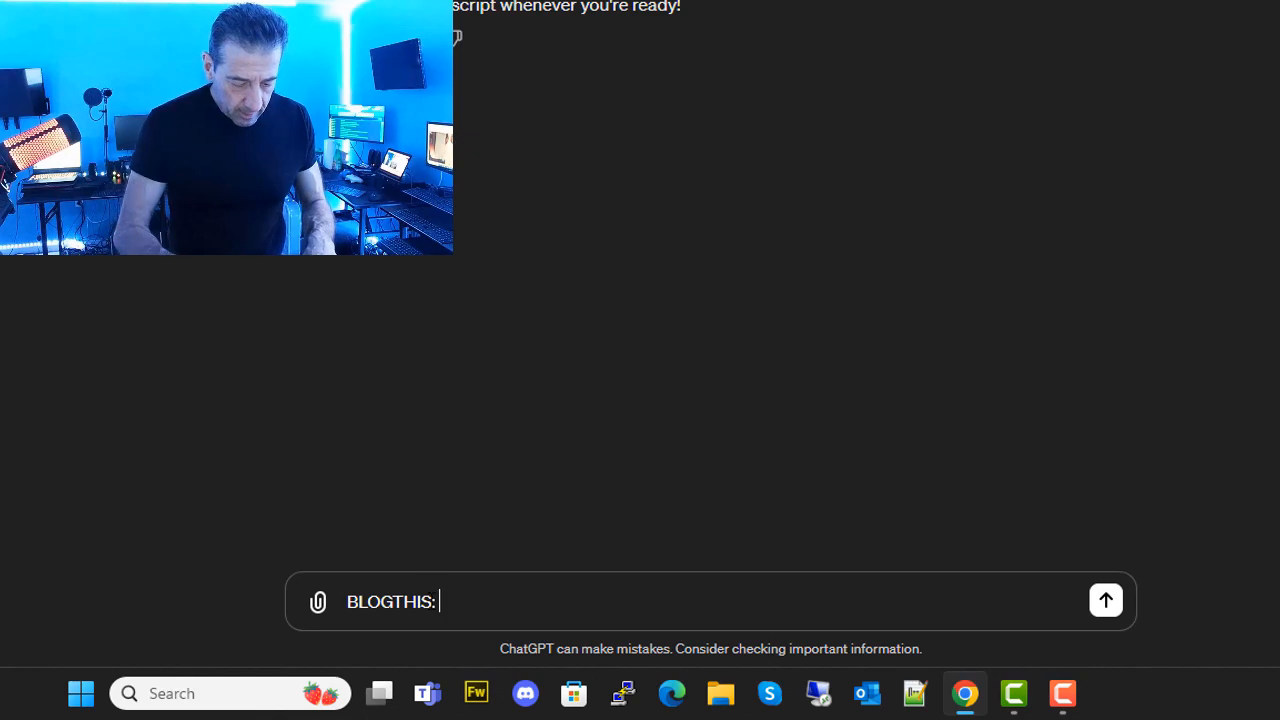
key("ctrl+v")
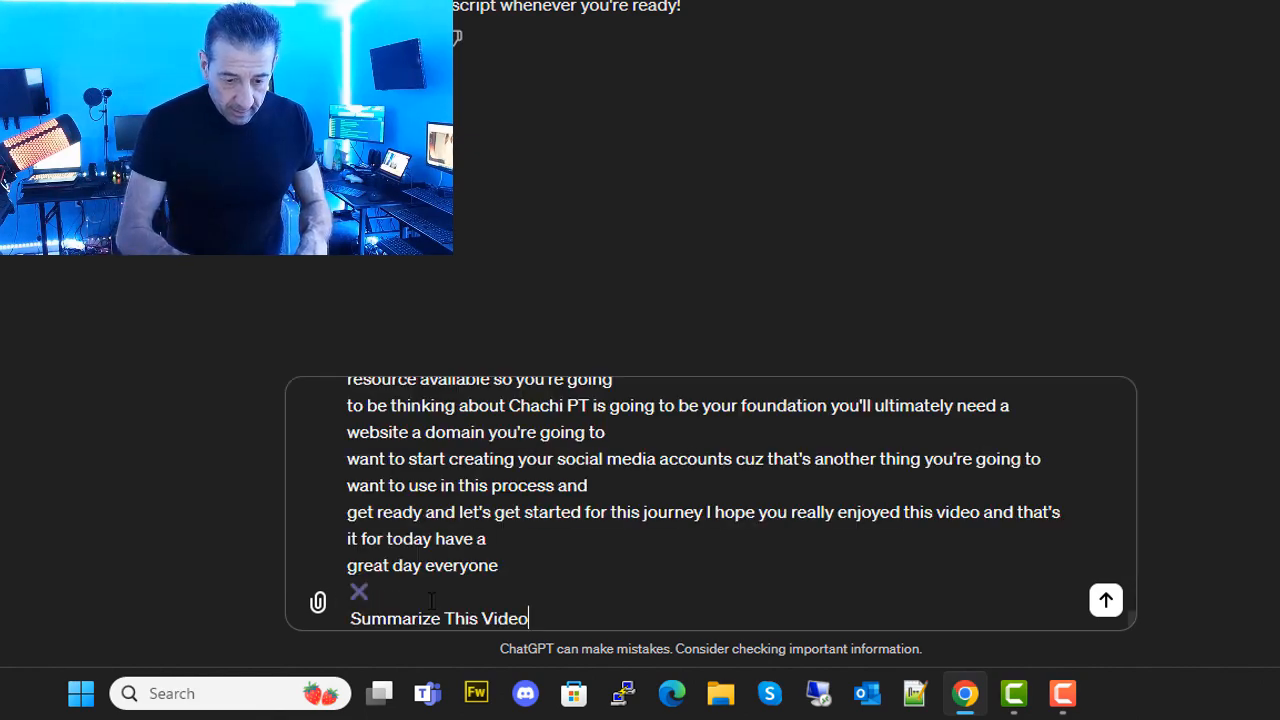
key("Return")
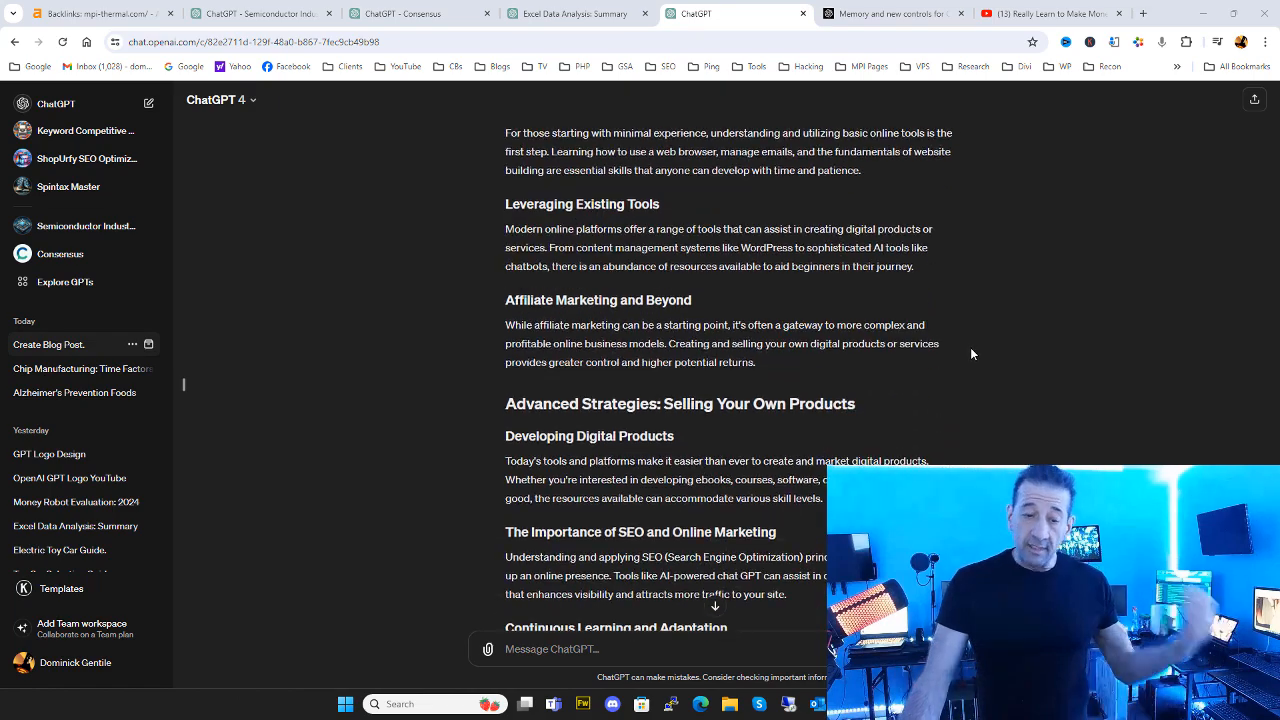
scroll(940, 375, "up", 15)
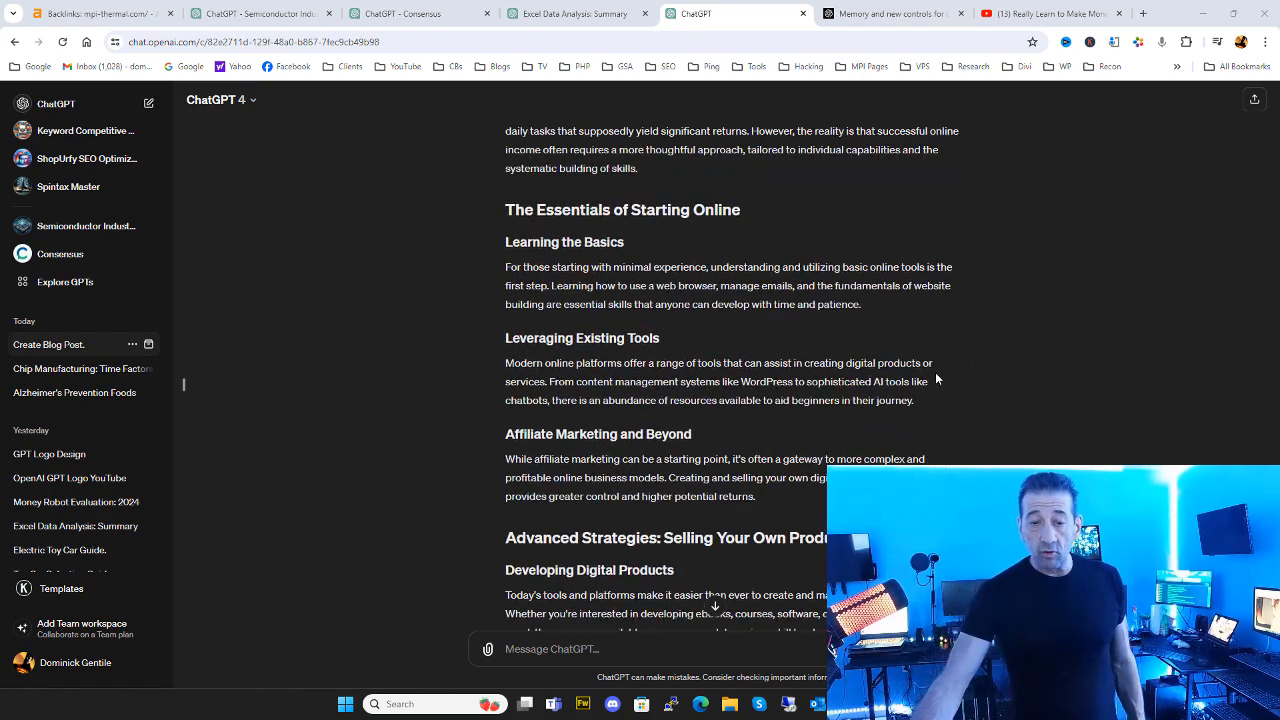
scroll(931, 380, "down", 3)
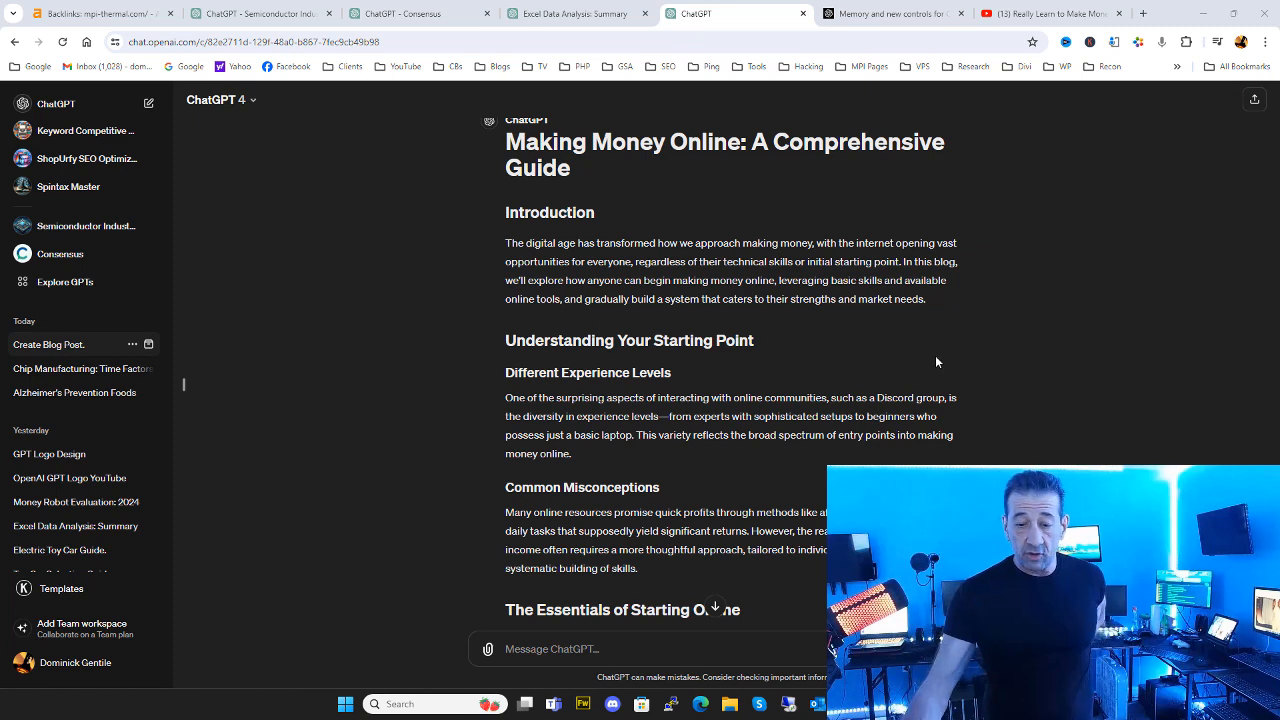
Switch to Notepad++ and create a new document with two blank lines at its start.
key("alt+Tab")
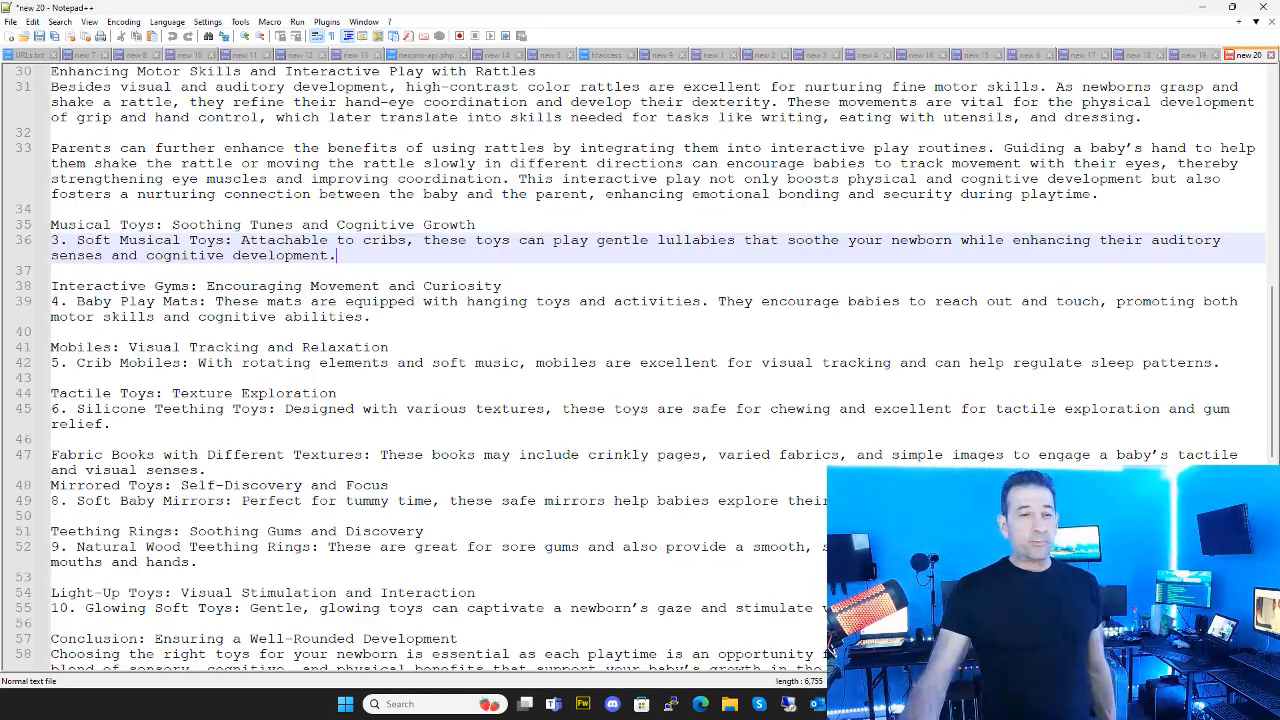
left_click(10, 36)
key("Return")
key("Return")
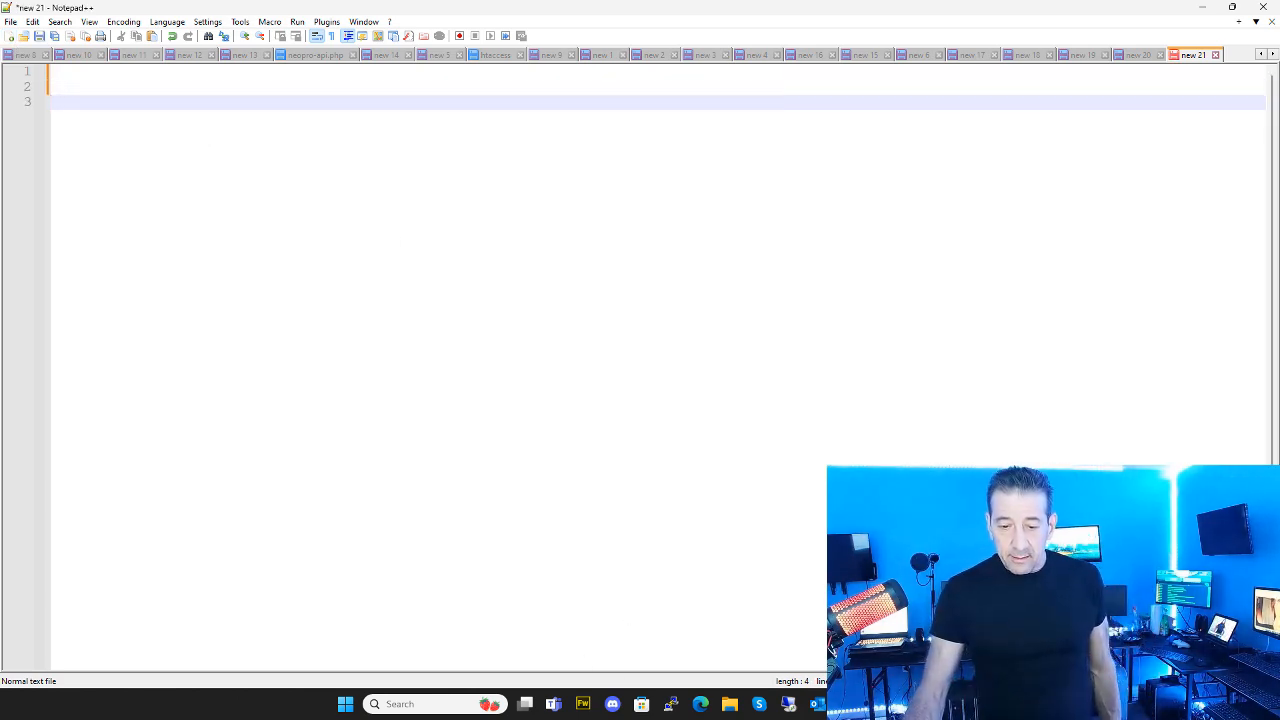
Switch to the ChatGPT conversation and copy the generated blog post "Making Money Online: A Comprehensive Guide" from its title through its conclusion.
key("alt+Tab")
left_click_drag(505, 148, 754, 565)
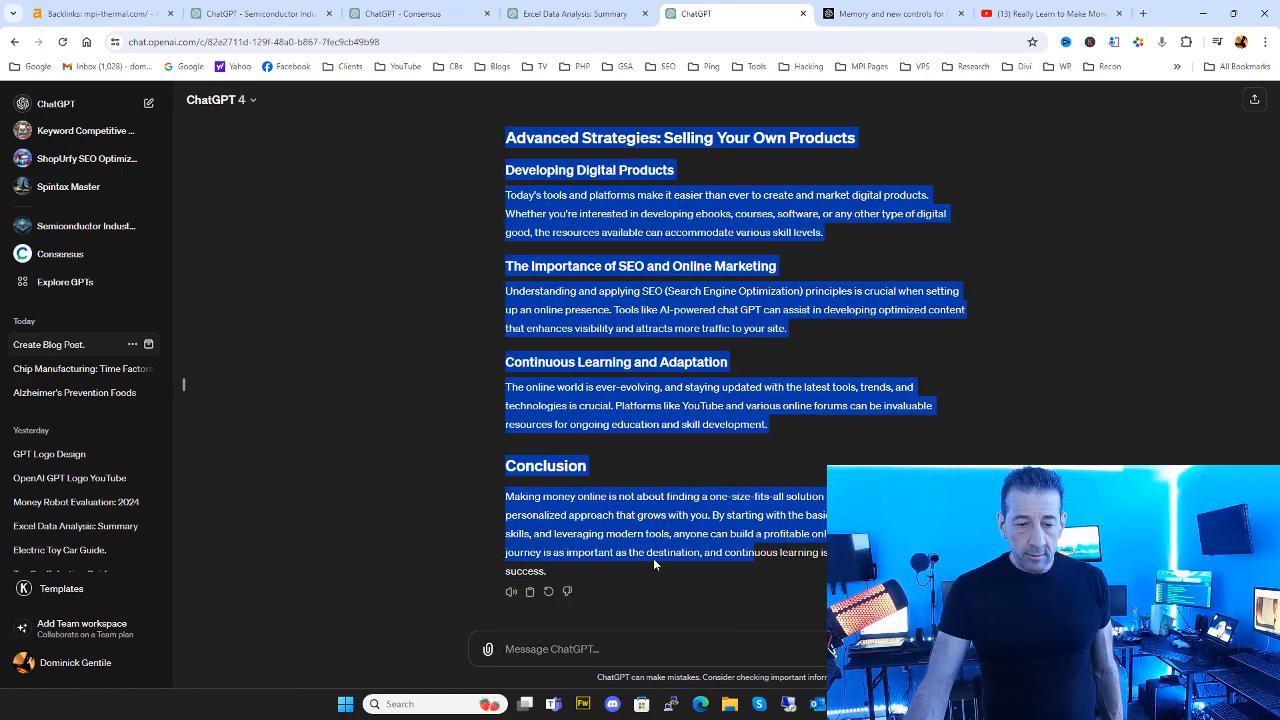
scroll(580, 90, "up", 5)
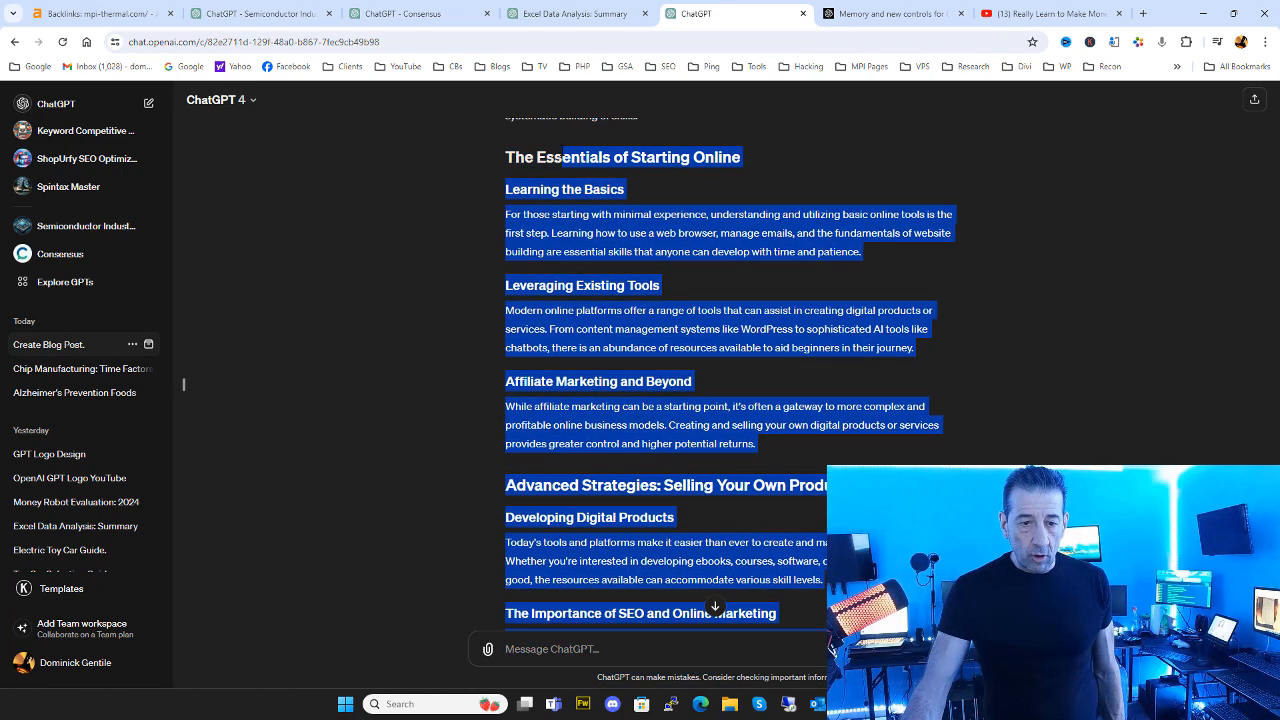
scroll(537, 292, "up", 4)
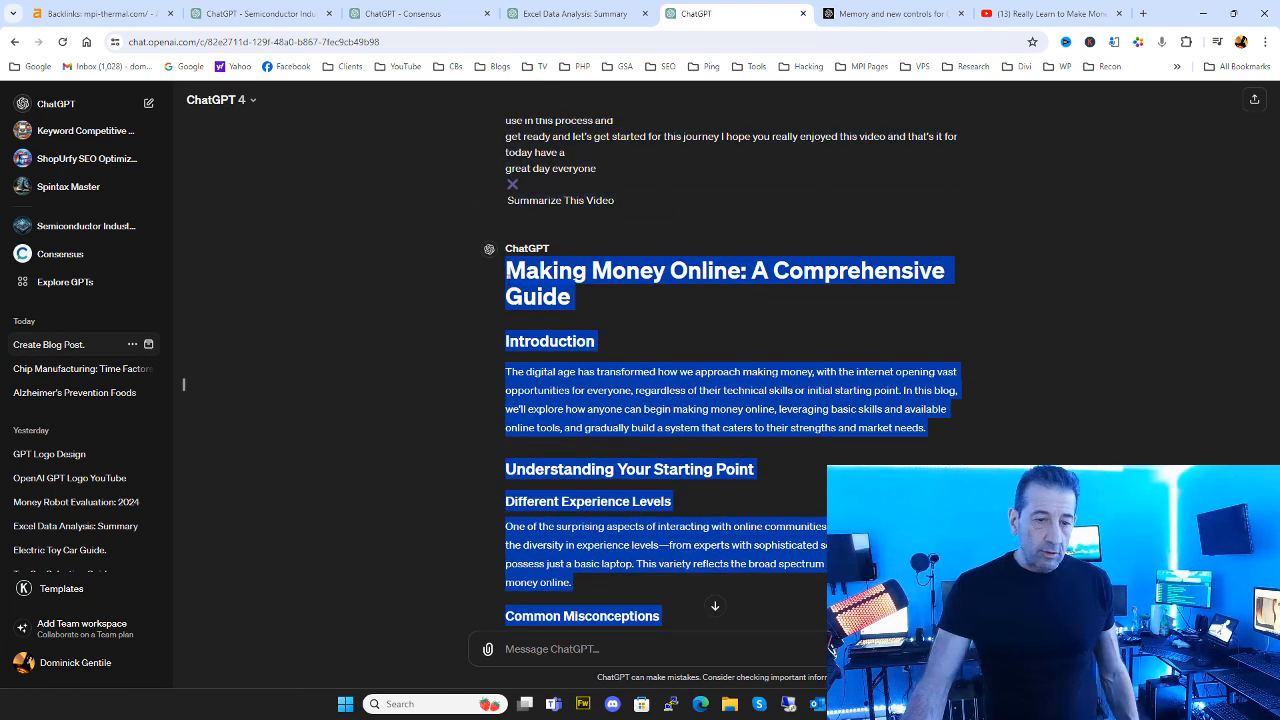
right_click(537, 292)
left_click(584, 300)
left_click(487, 321)
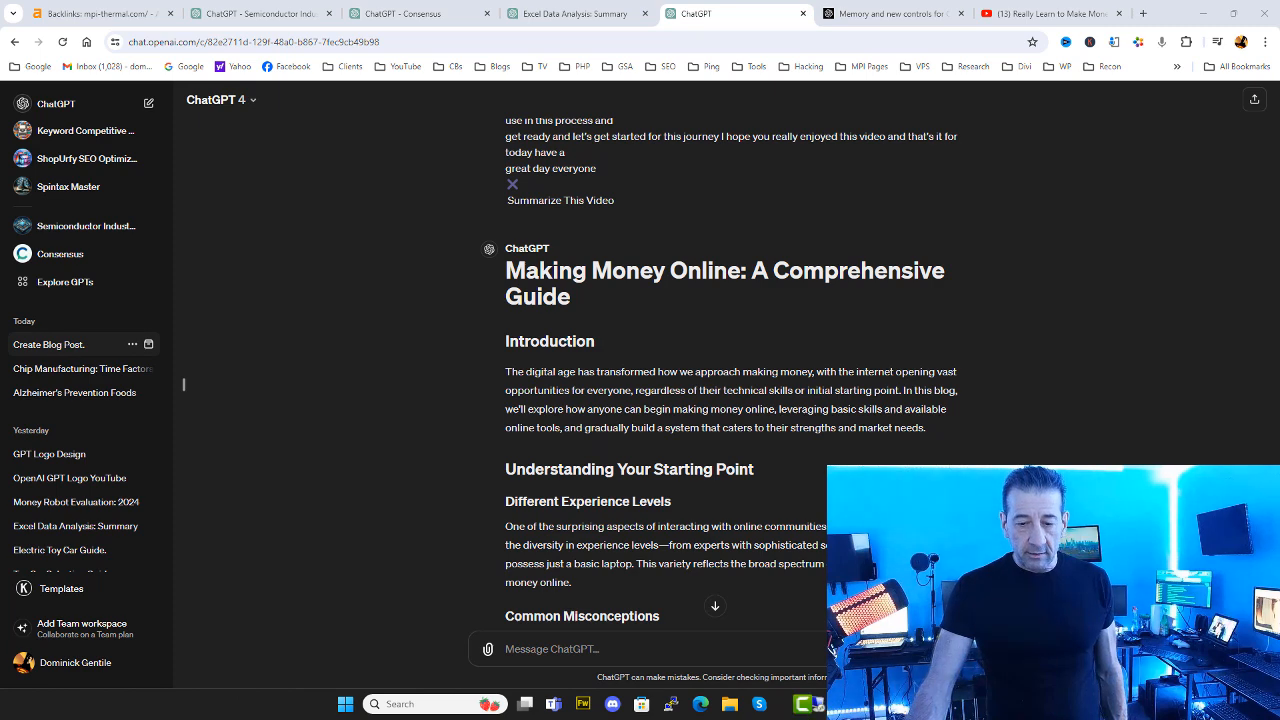
Switch to Notepad++ and paste the copied blog post below the two blank lines of the new document.
key("alt+Tab")
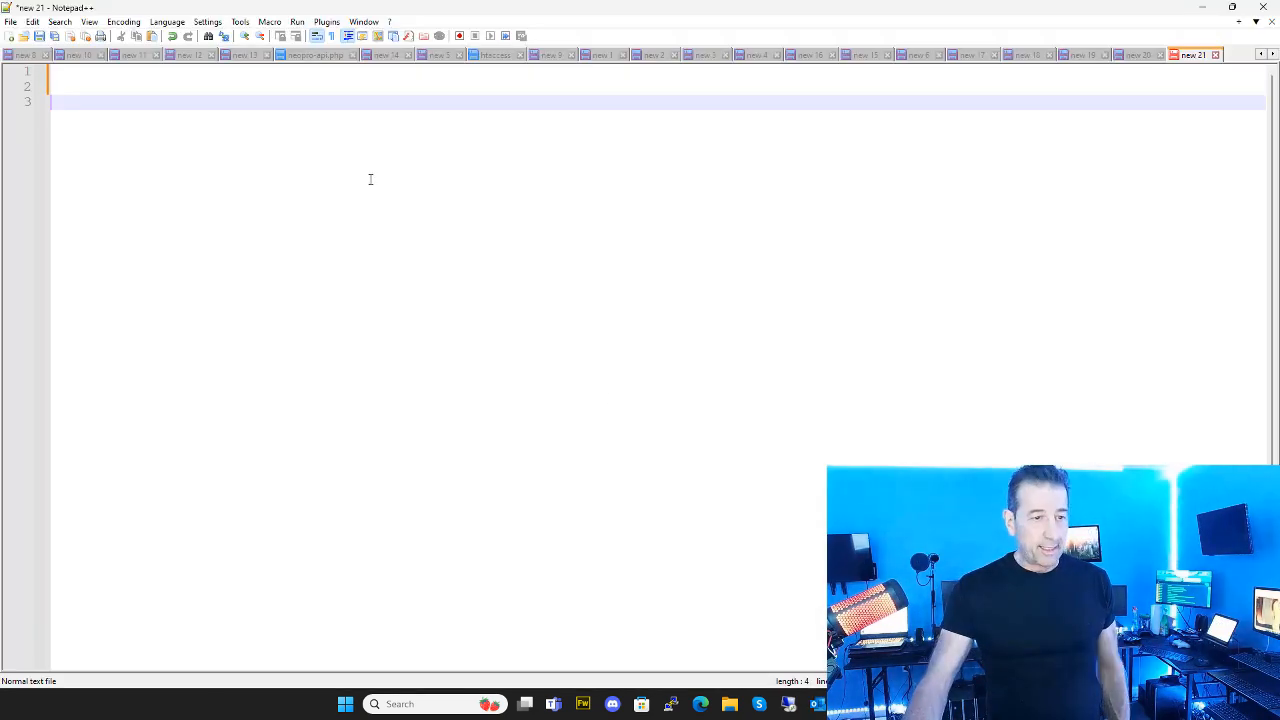
right_click(318, 132)
left_click(352, 170)
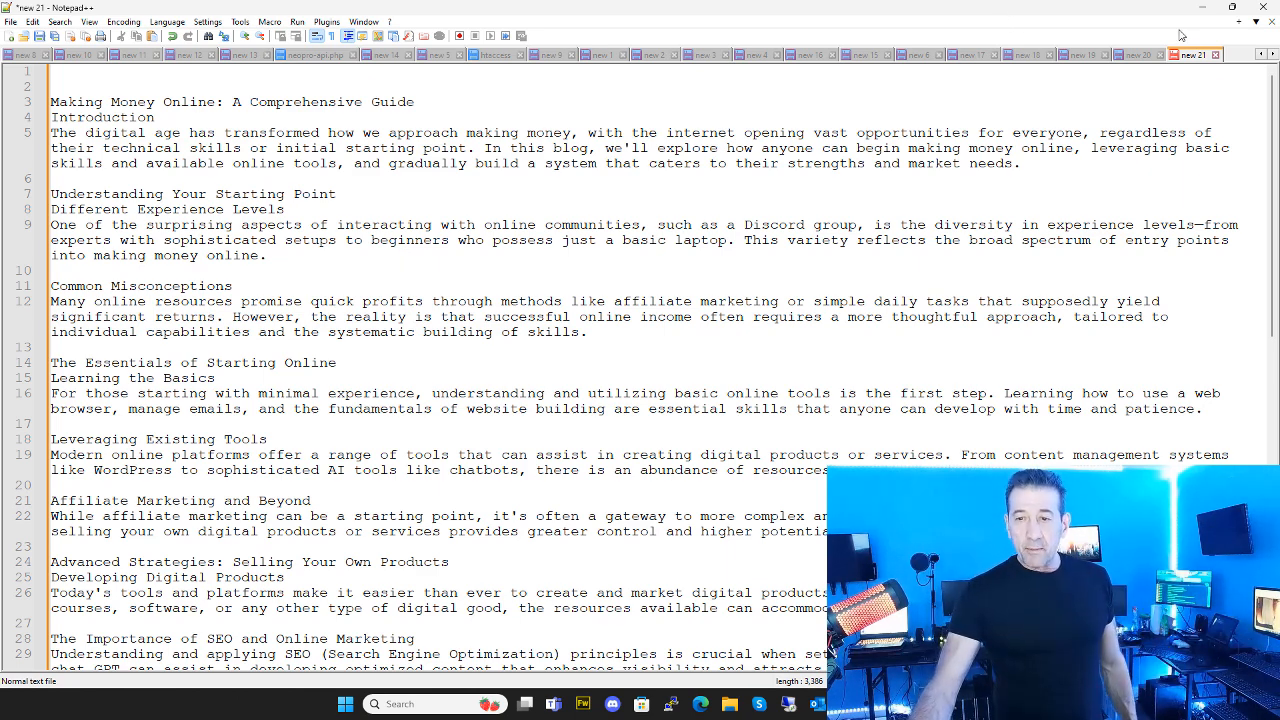
Return to the ChatGPT conversation and review the blog post's headings and paragraphs, including the "Different Experience Levels" section.
key("alt+Tab")
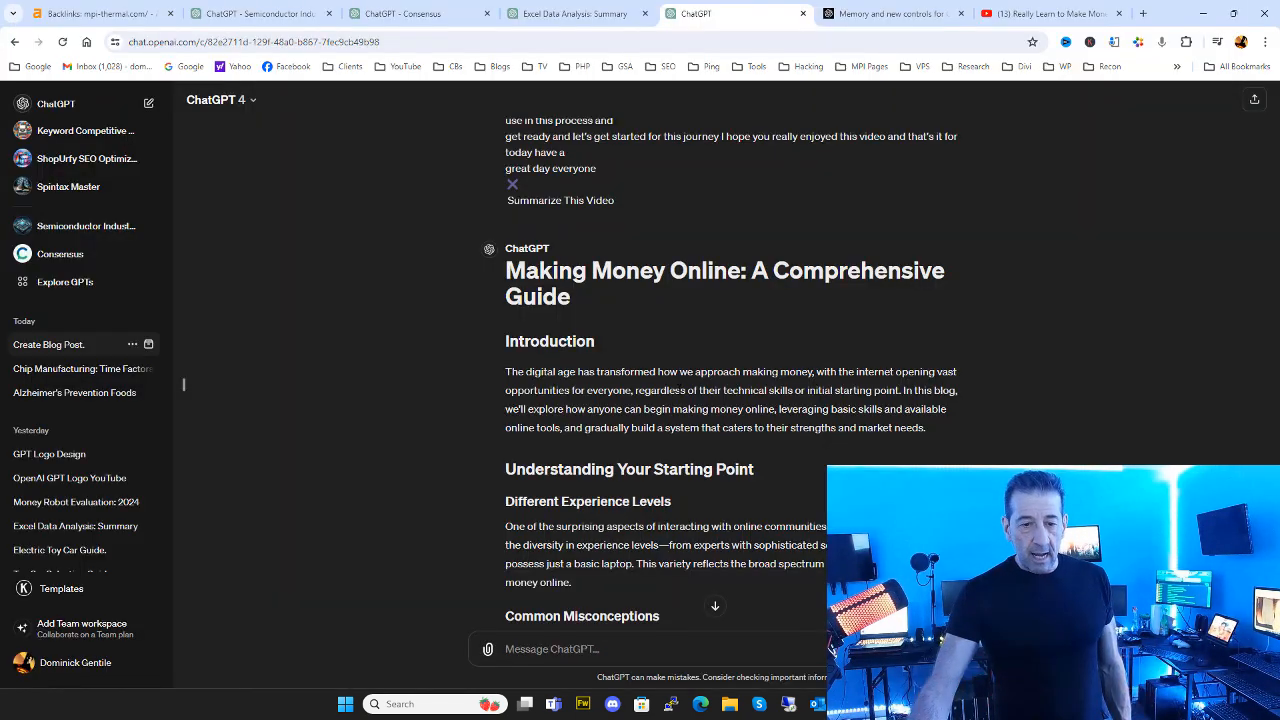
scroll(183, 384, "down", 1)
scroll(183, 384, "down", 2)
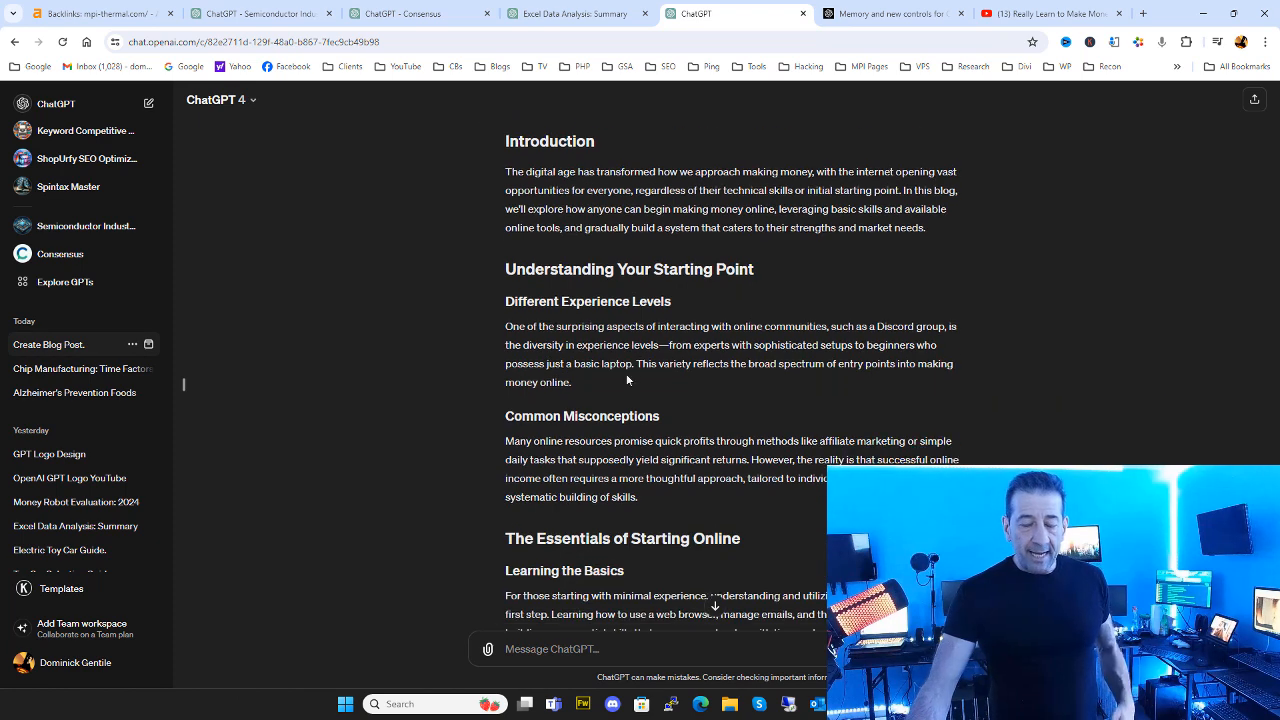
left_click_drag(183, 384, 505, 320)
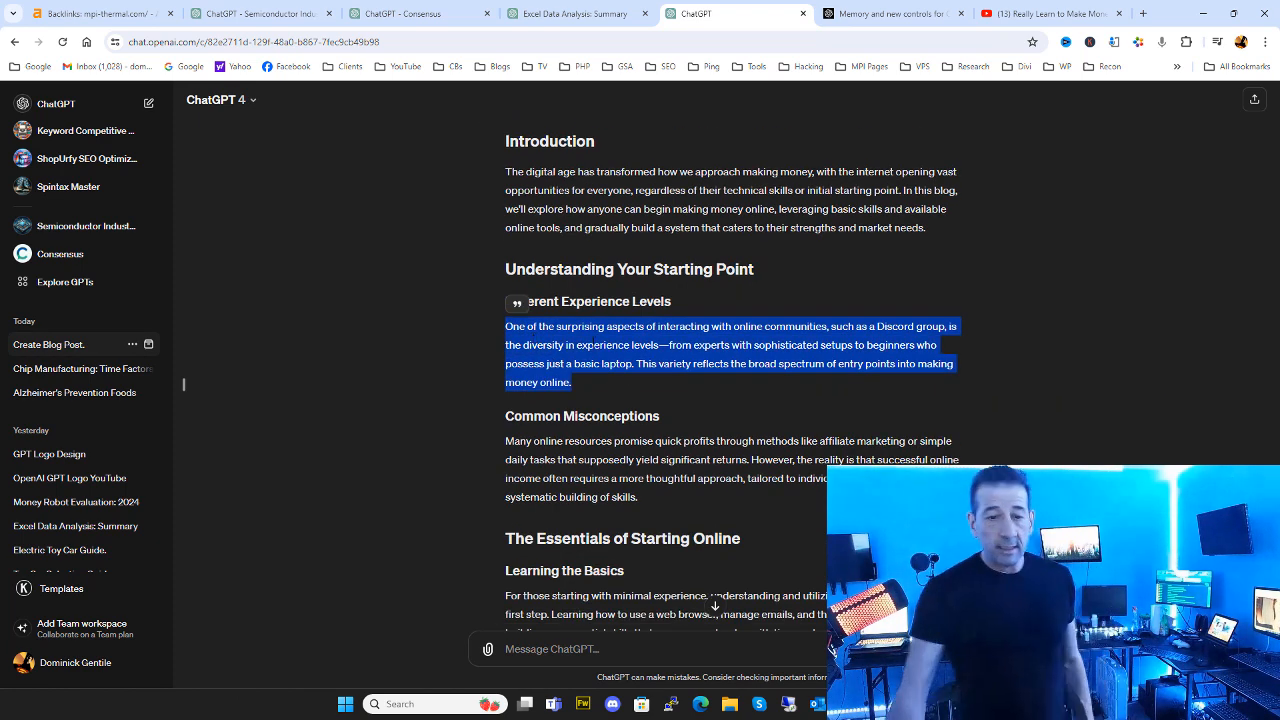
left_click_drag(671, 301, 487, 303)
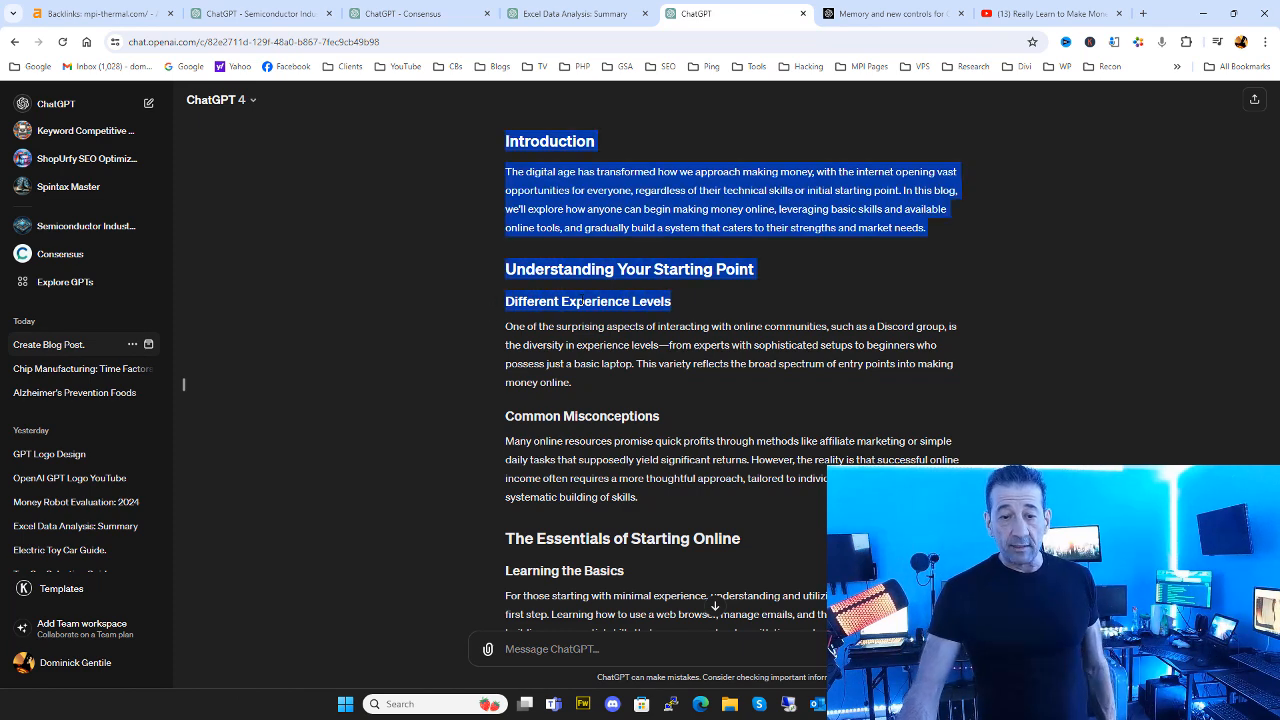
left_click(694, 308)
scroll(692, 422, "down", 3)
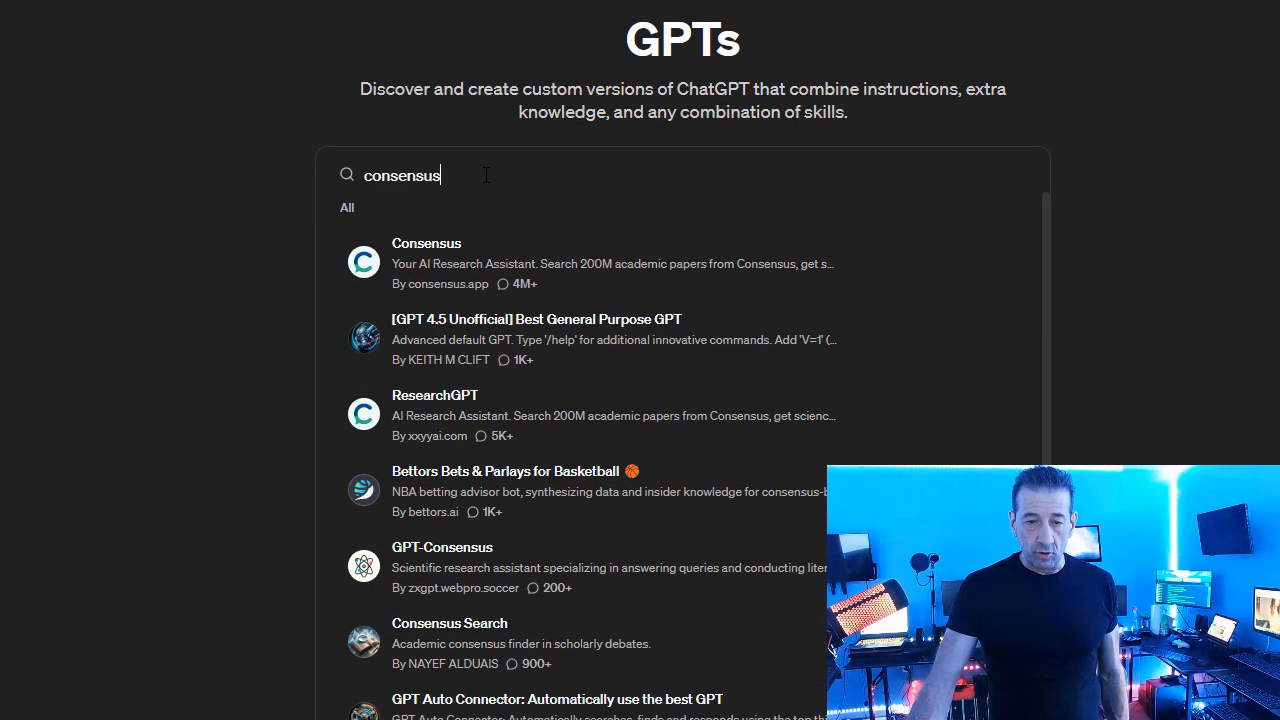
Open the Consensus GPT by consensus.app from the "consensus" search results and start a chat with it.
left_click_drag(486, 175, 352, 175)
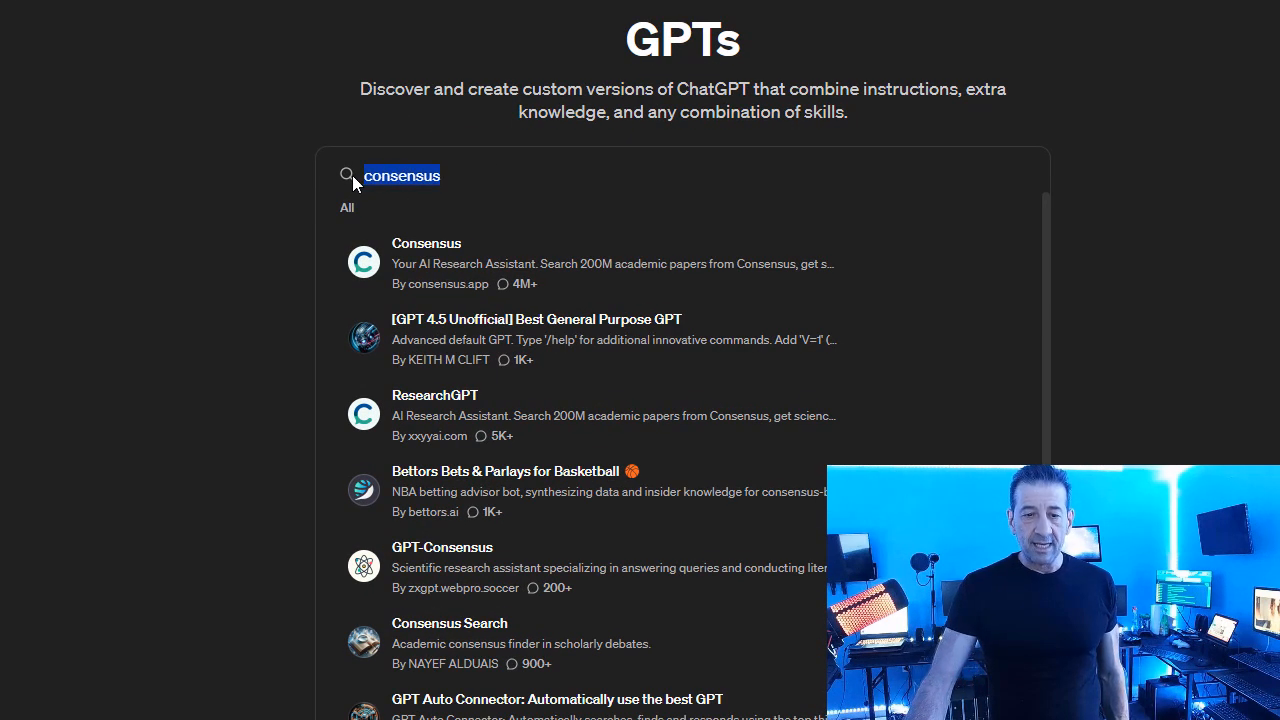
left_click(609, 272)
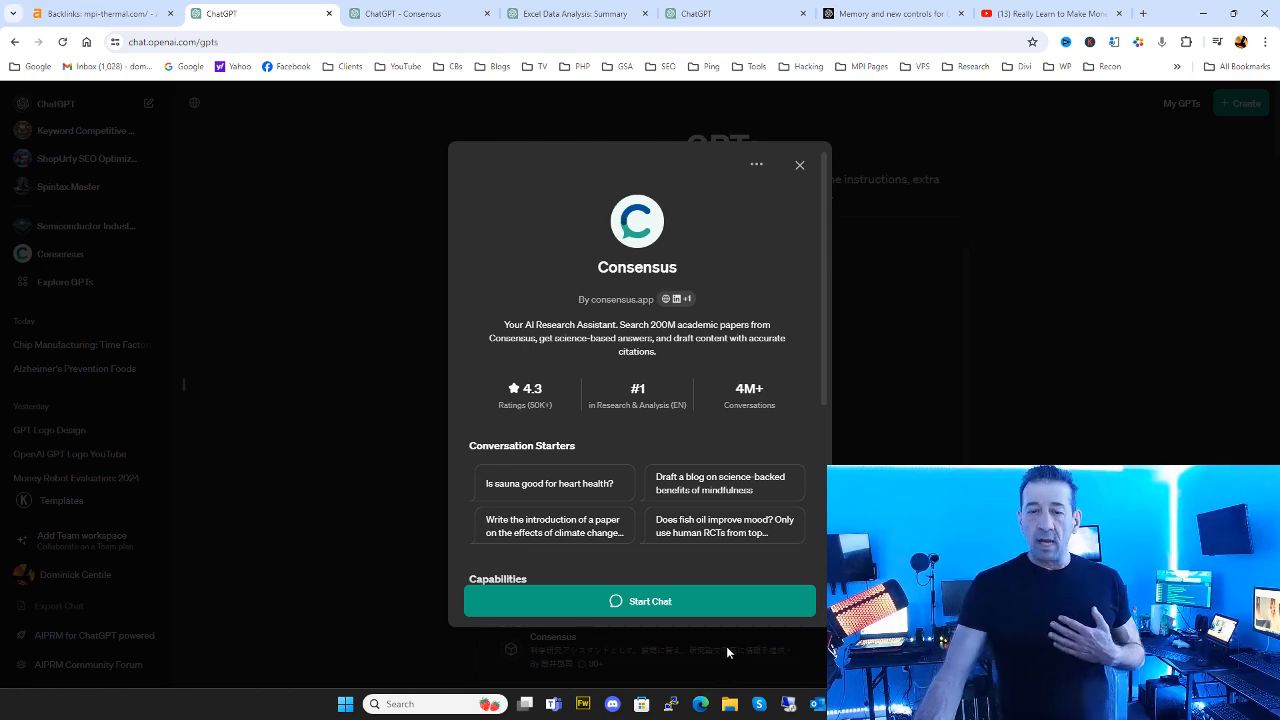
left_click(725, 612)
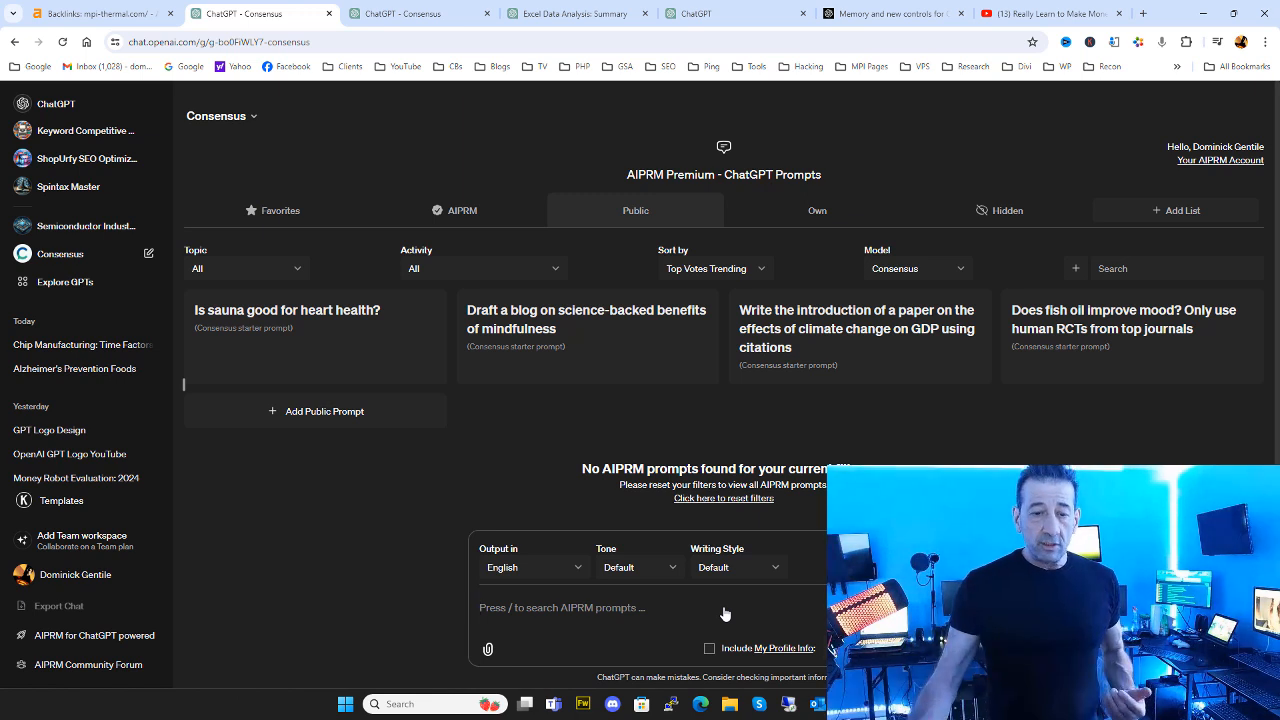
left_click(652, 605)
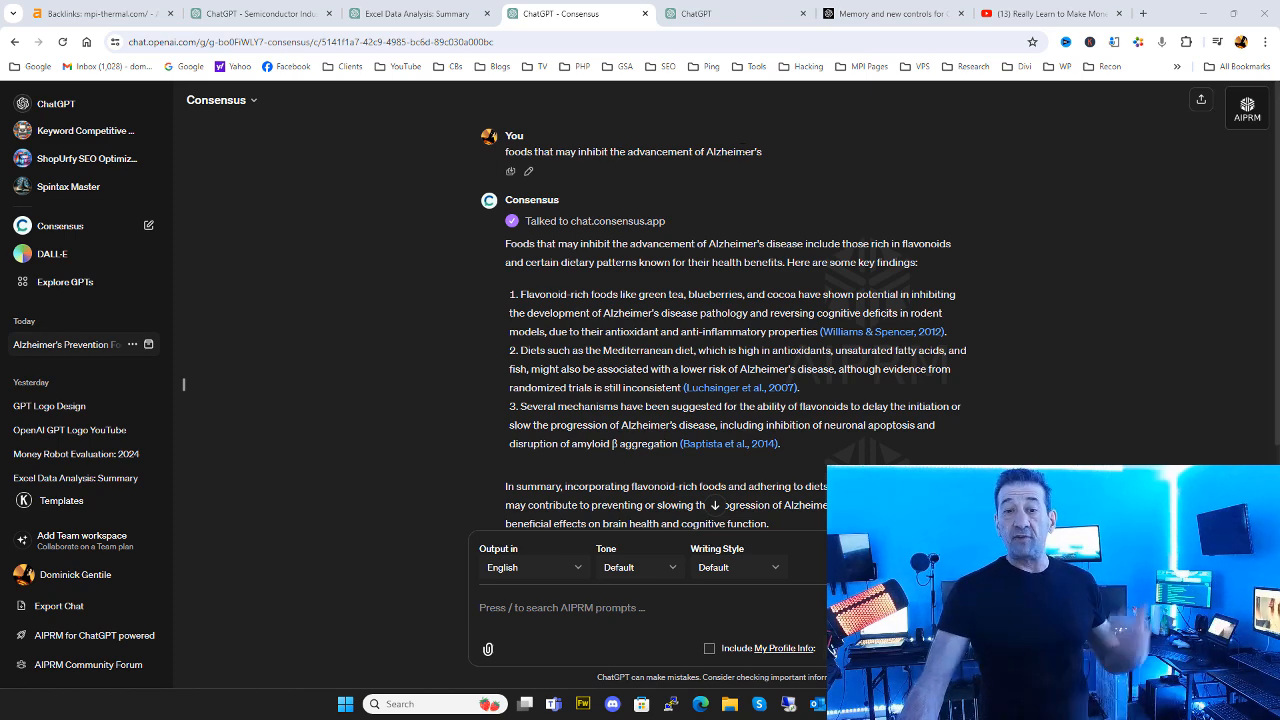
Read the Consensus answer about foods that may inhibit the advancement of Alzheimer's.
scroll(781, 157, "down", 2)
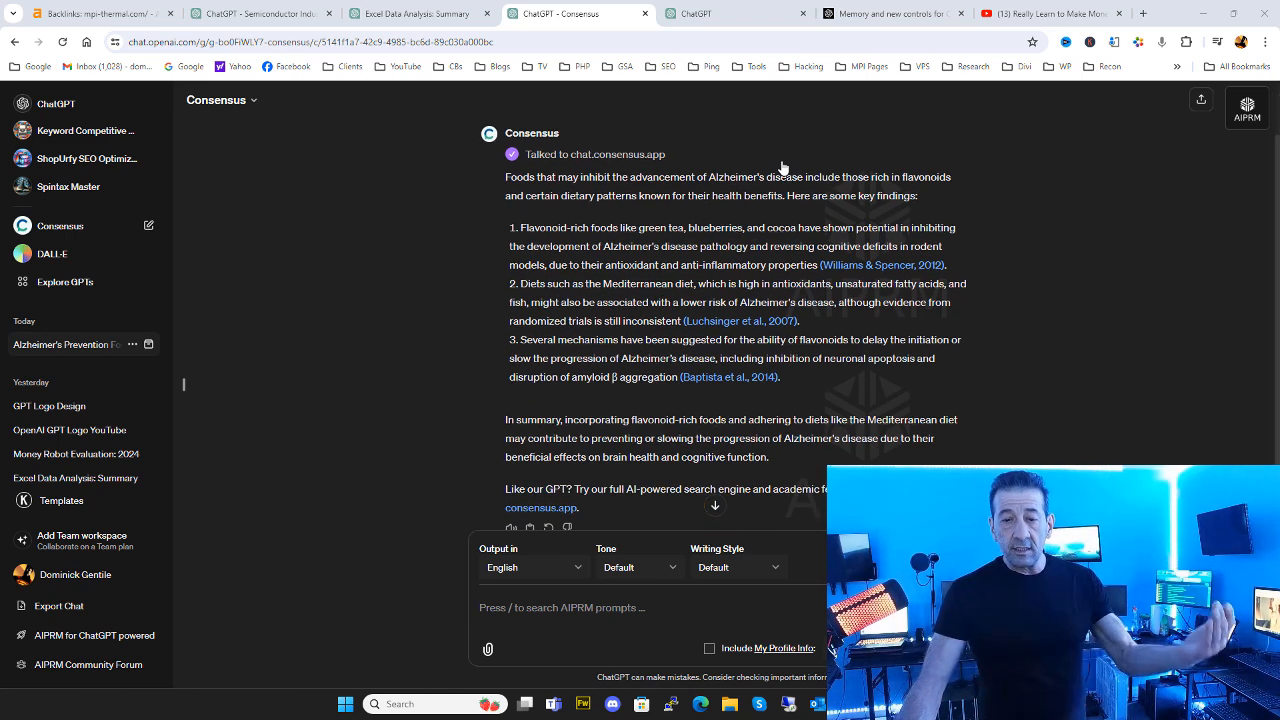
scroll(778, 169, "up", 1)
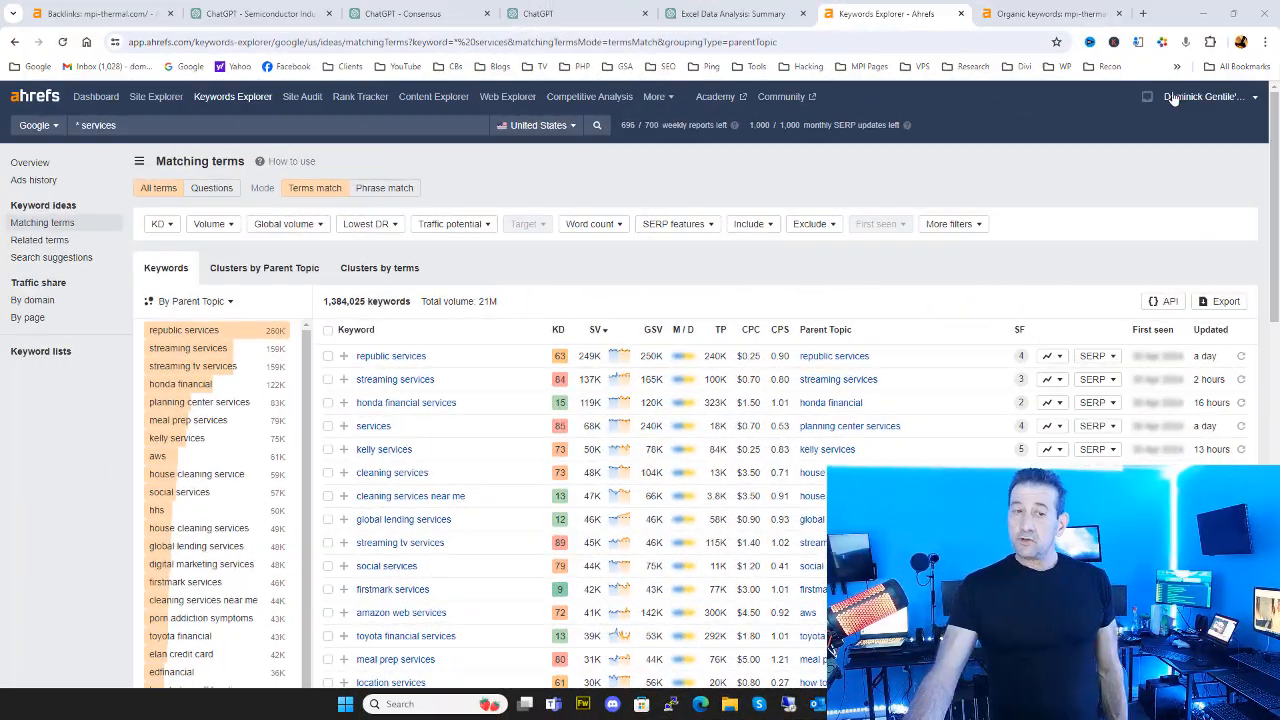
Switch to the Excel Data Analysis conversation in ChatGPT and look through it as far as the two-word phrases chart.
left_click(735, 13)
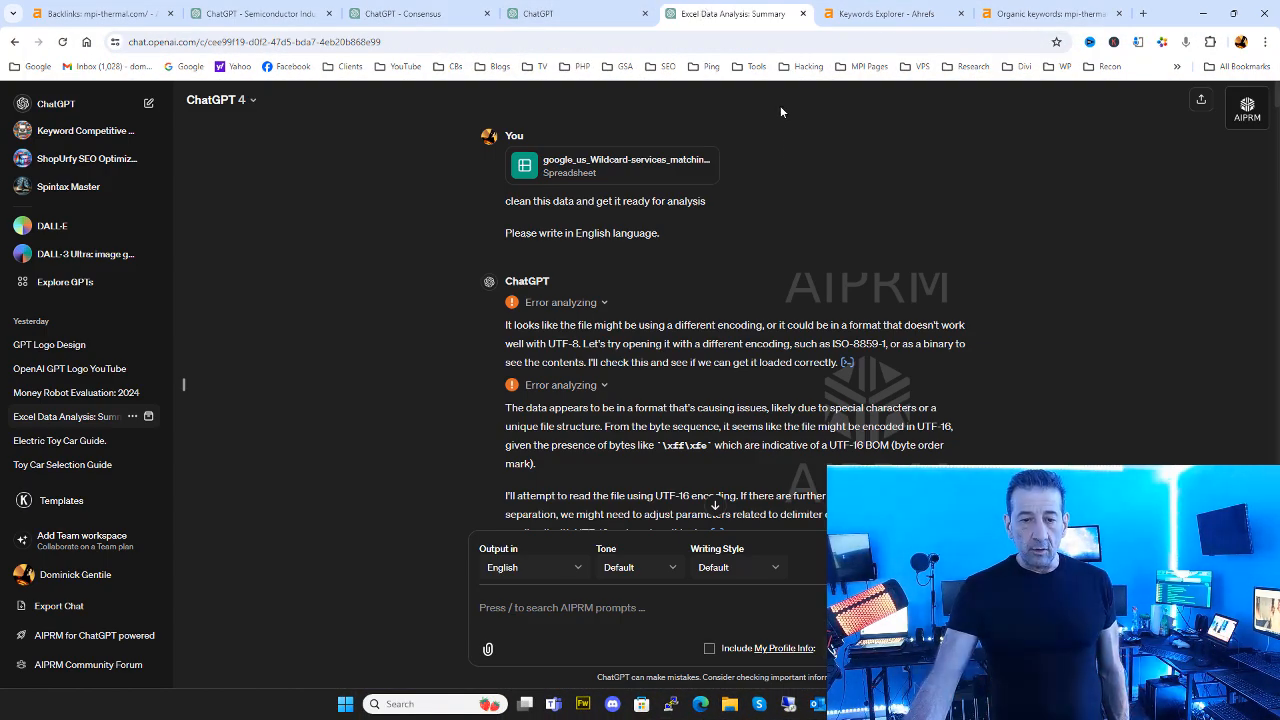
scroll(800, 200, "down", 5)
scroll(829, 222, "down", 15)
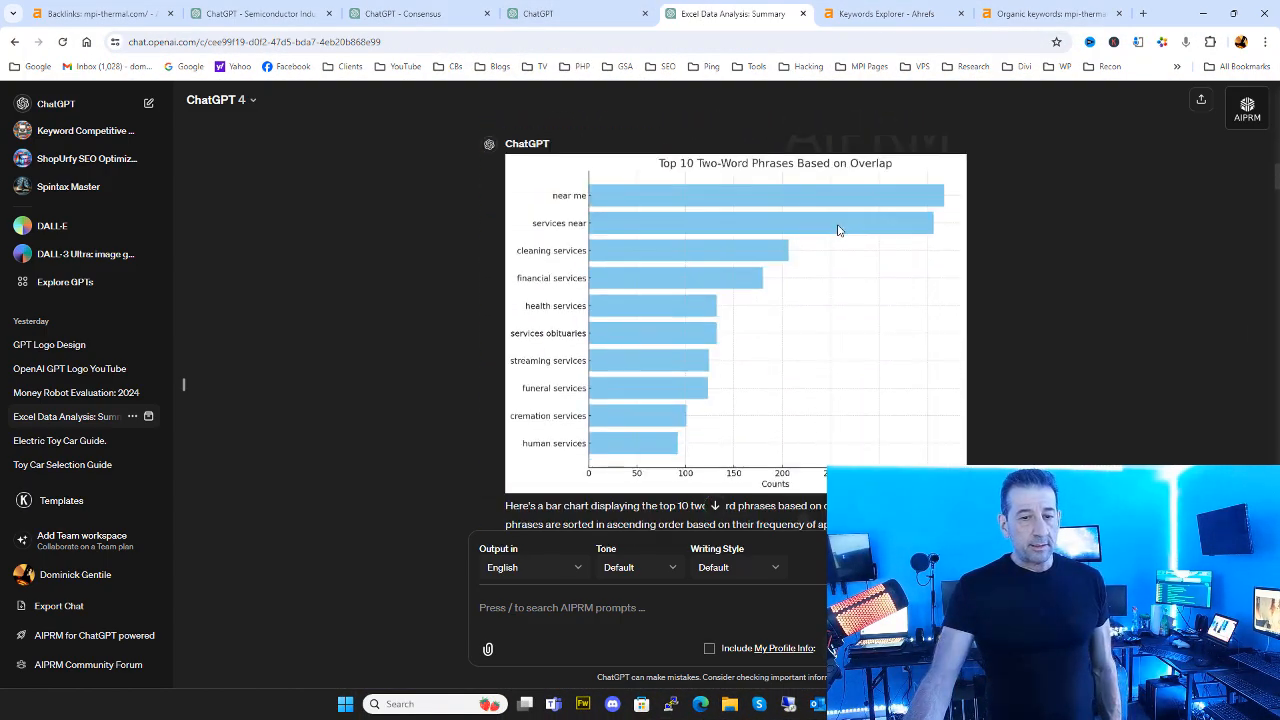
scroll(789, 295, "up", 15)
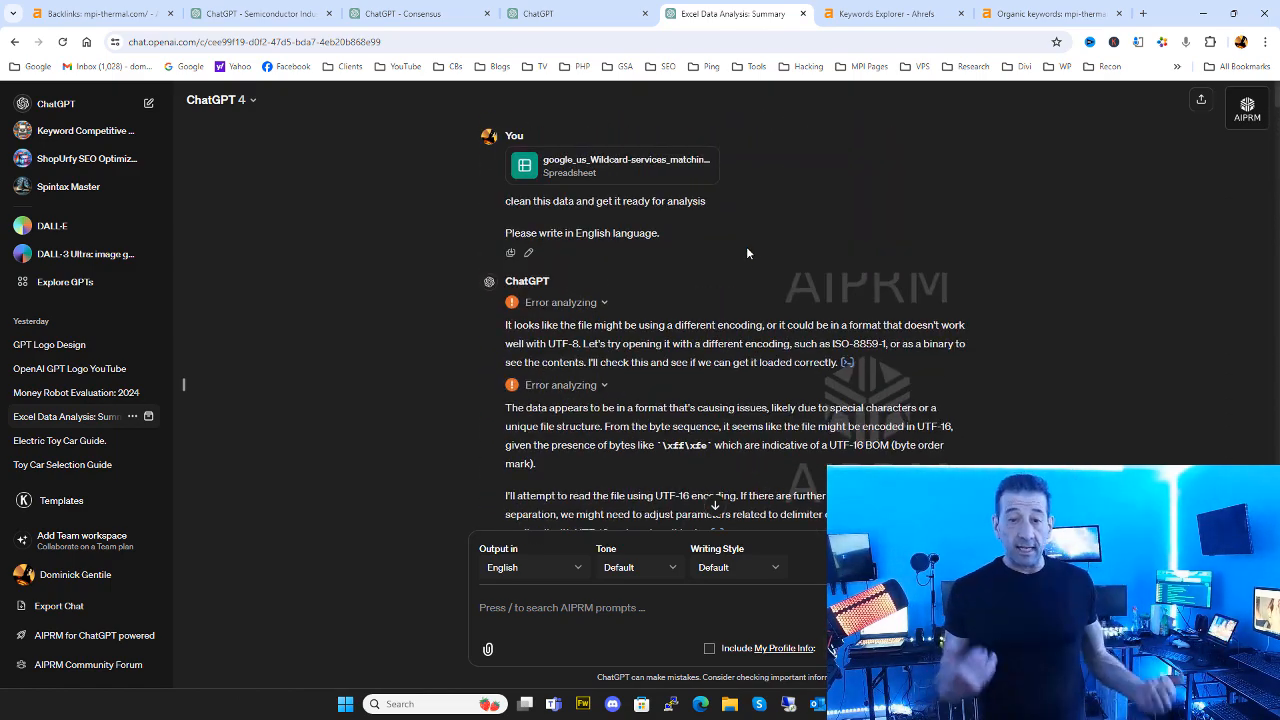
Switch to Ahrefs Keywords Explorer and examine the "* services" wildcard query and its matching terms list.
left_click(850, 14)
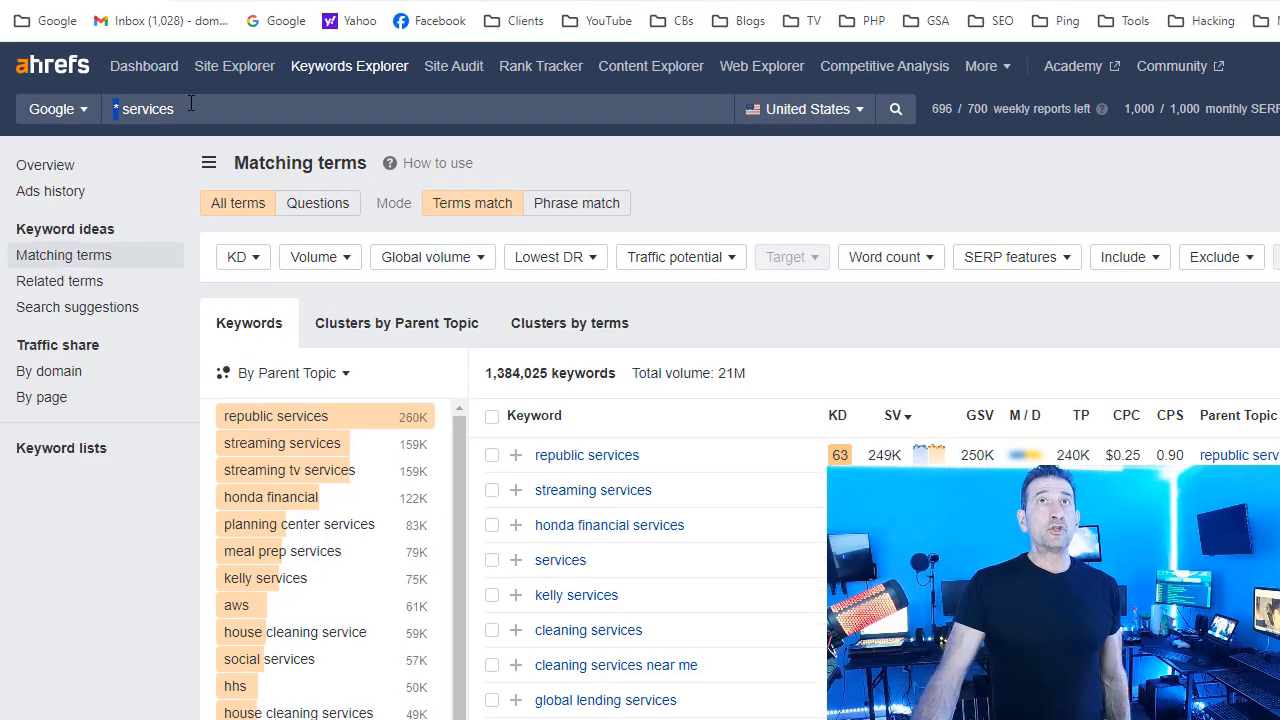
left_click_drag(201, 106, 120, 98)
left_click(206, 102)
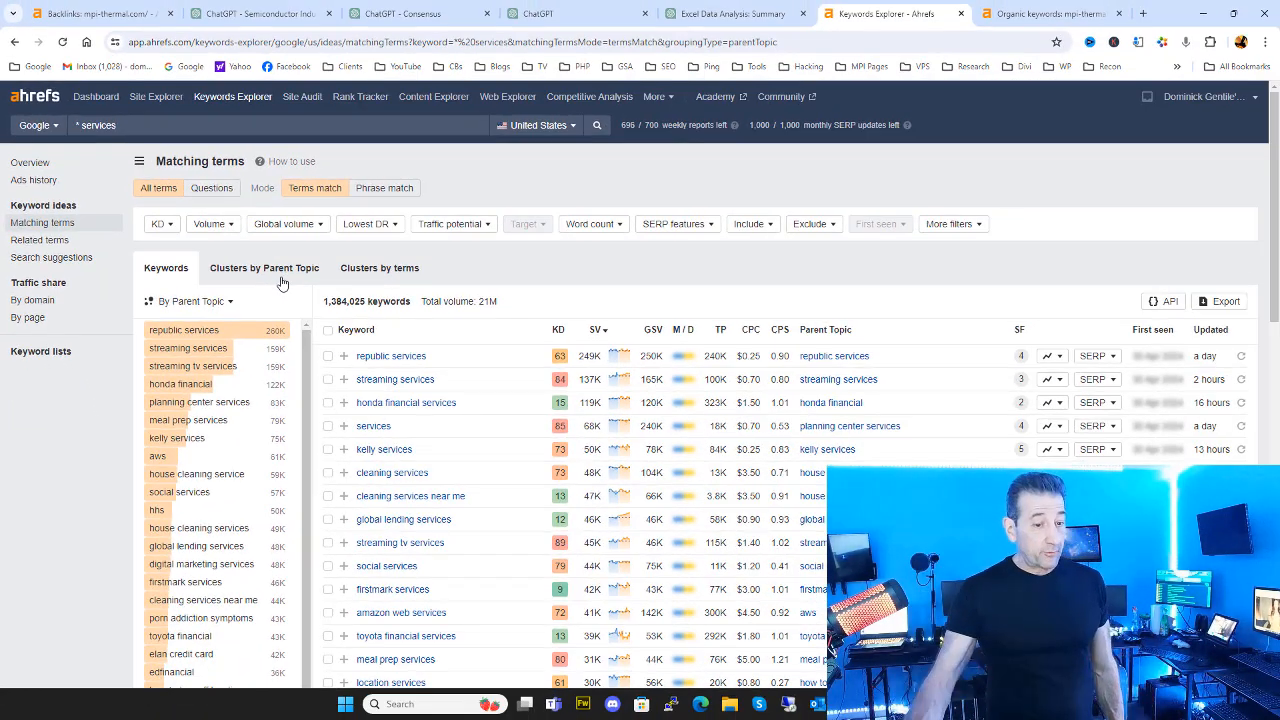
scroll(364, 352, "down", 1)
scroll(400, 360, "down", 15)
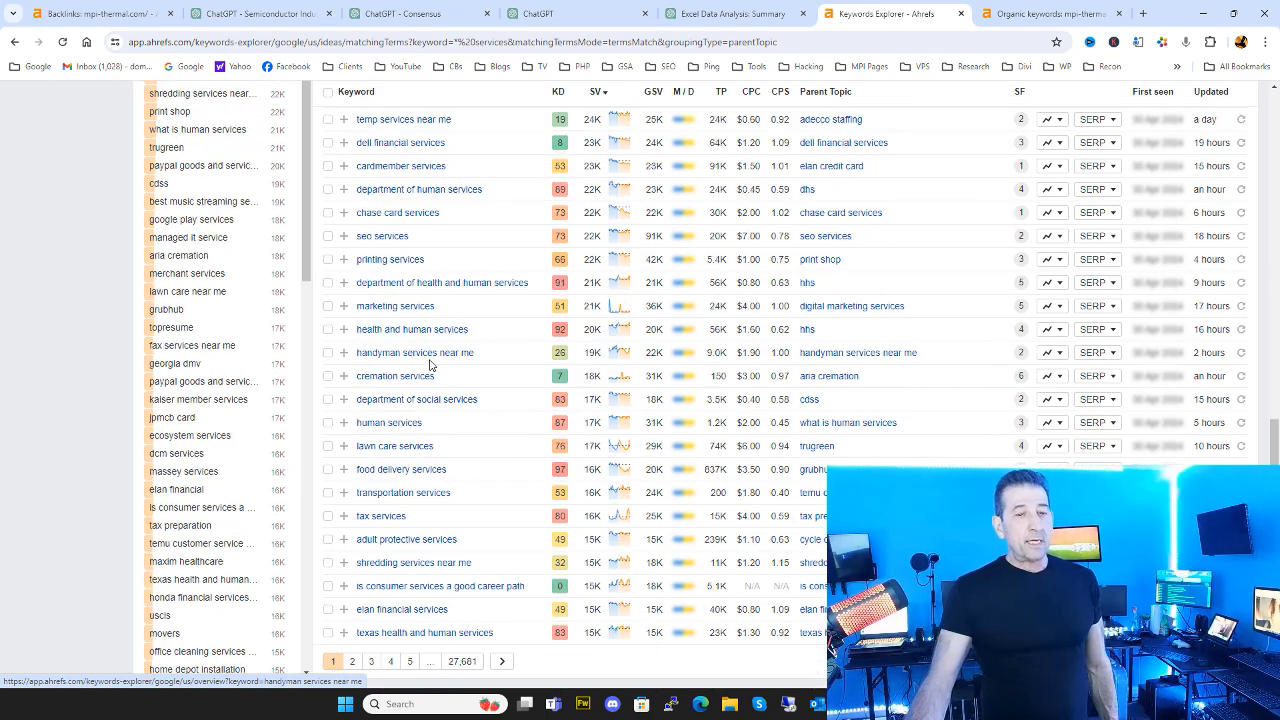
scroll(468, 363, "up", 15)
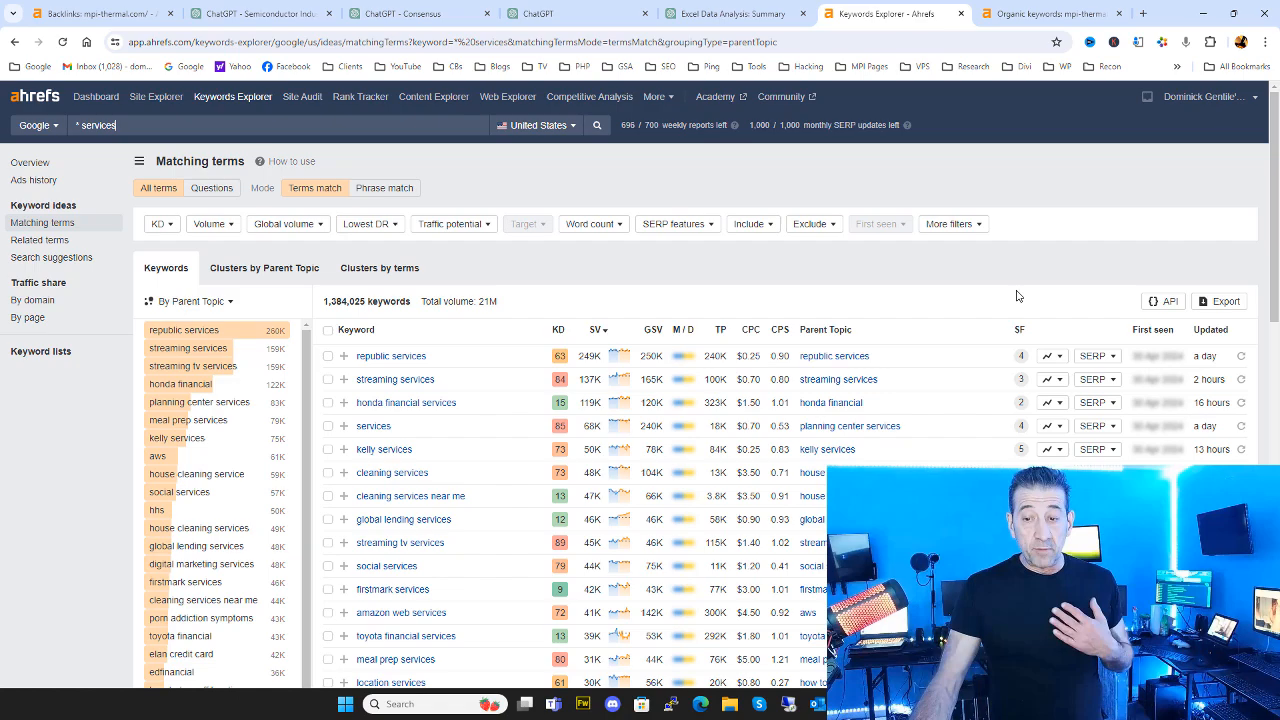
Export 5,000 of the matching terms as a UTF-16 CSV and save the file in the Dark Marketing folder.
left_click(1220, 301)
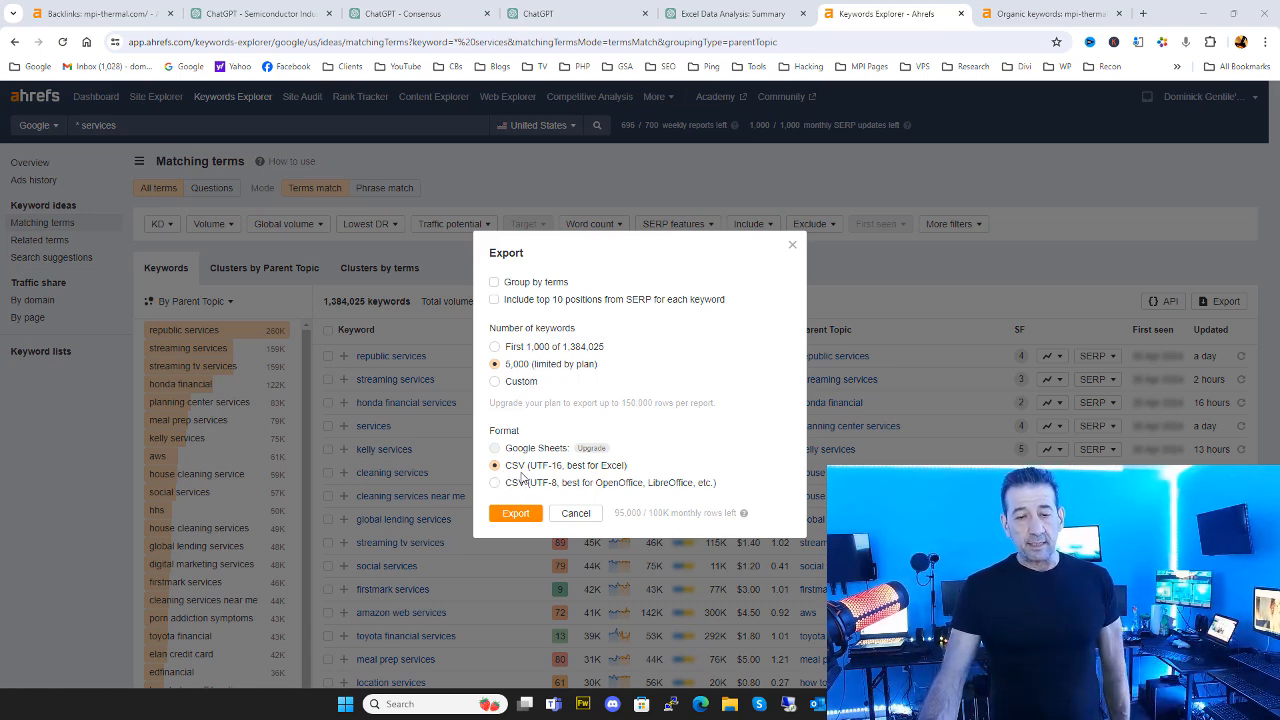
left_click(524, 513)
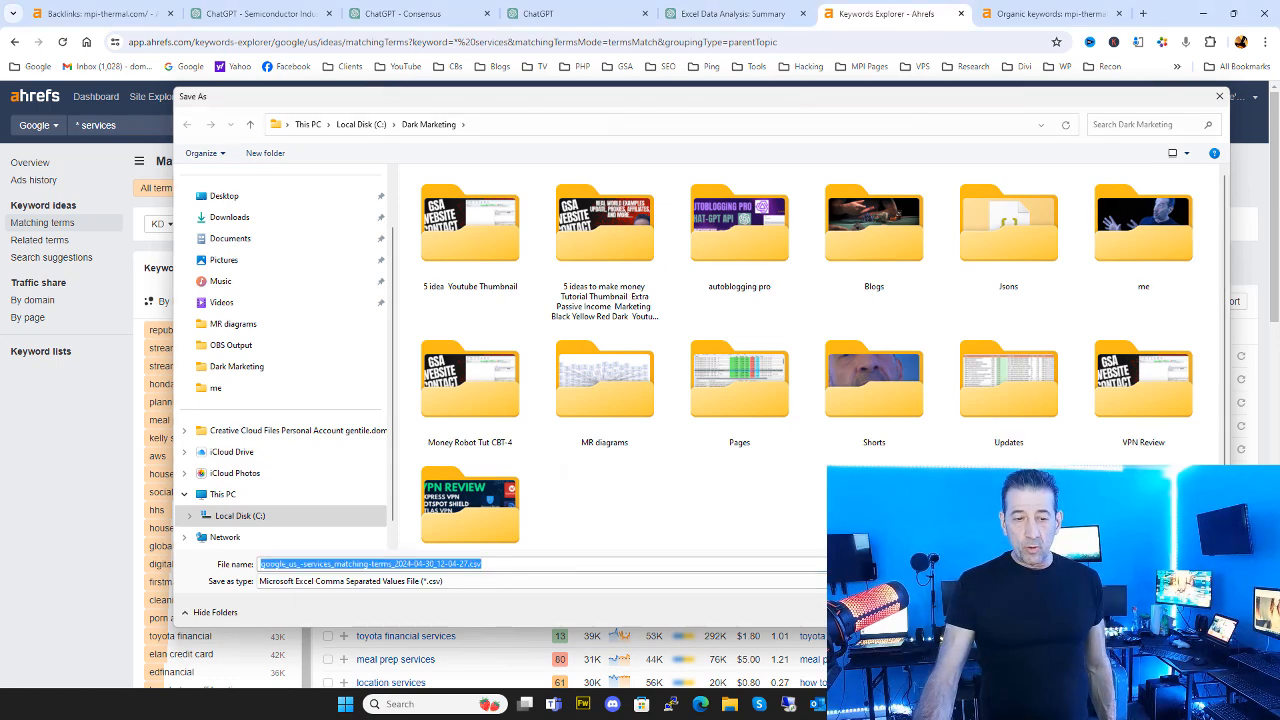
key("Return")
Return to the Excel Data Analysis conversation and review it from the "clean this data and get it ready for analysis" prompt to the two-word phrases chart.
left_click(720, 13)
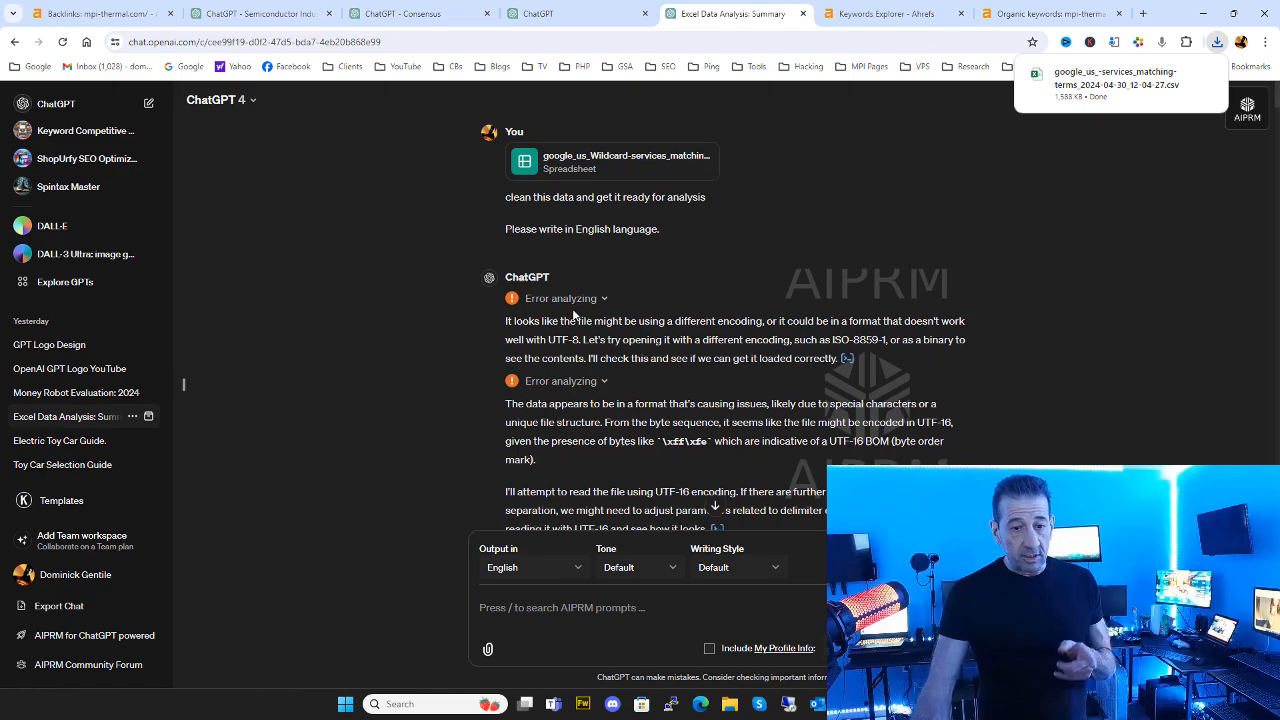
scroll(570, 314, "down", 1)
scroll(575, 305, "up", 1)
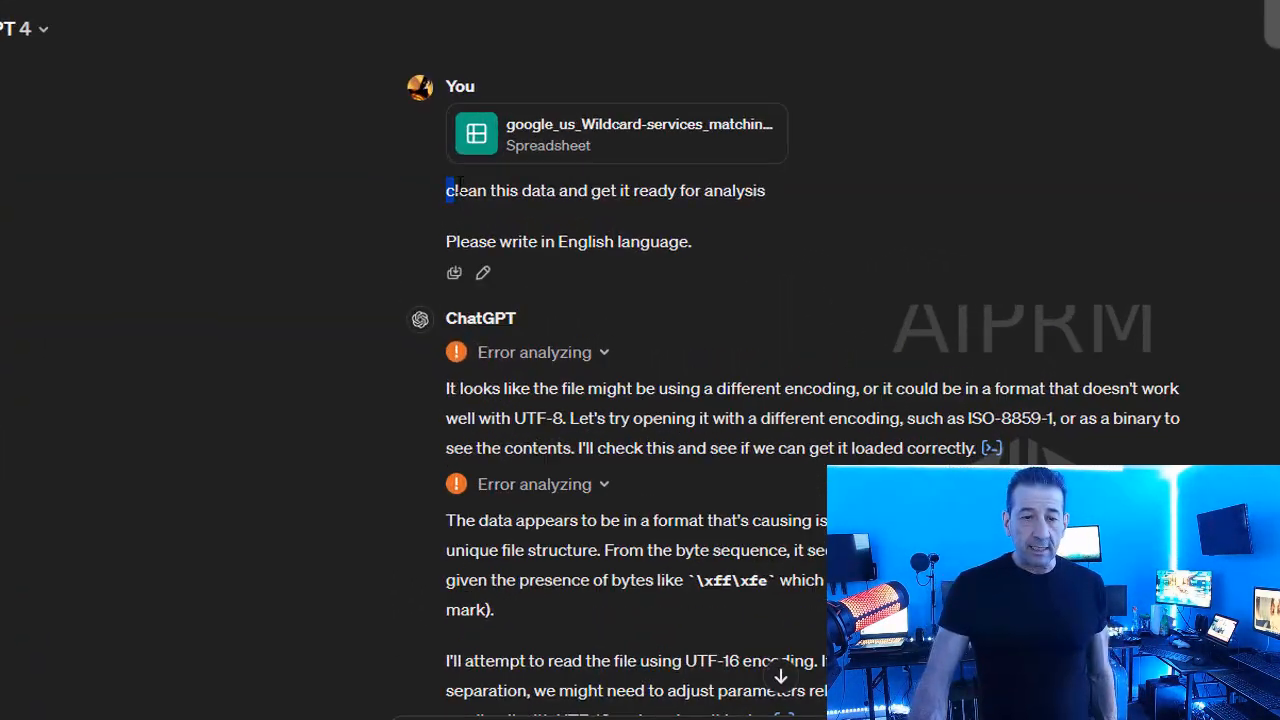
left_click_drag(497, 202, 716, 205)
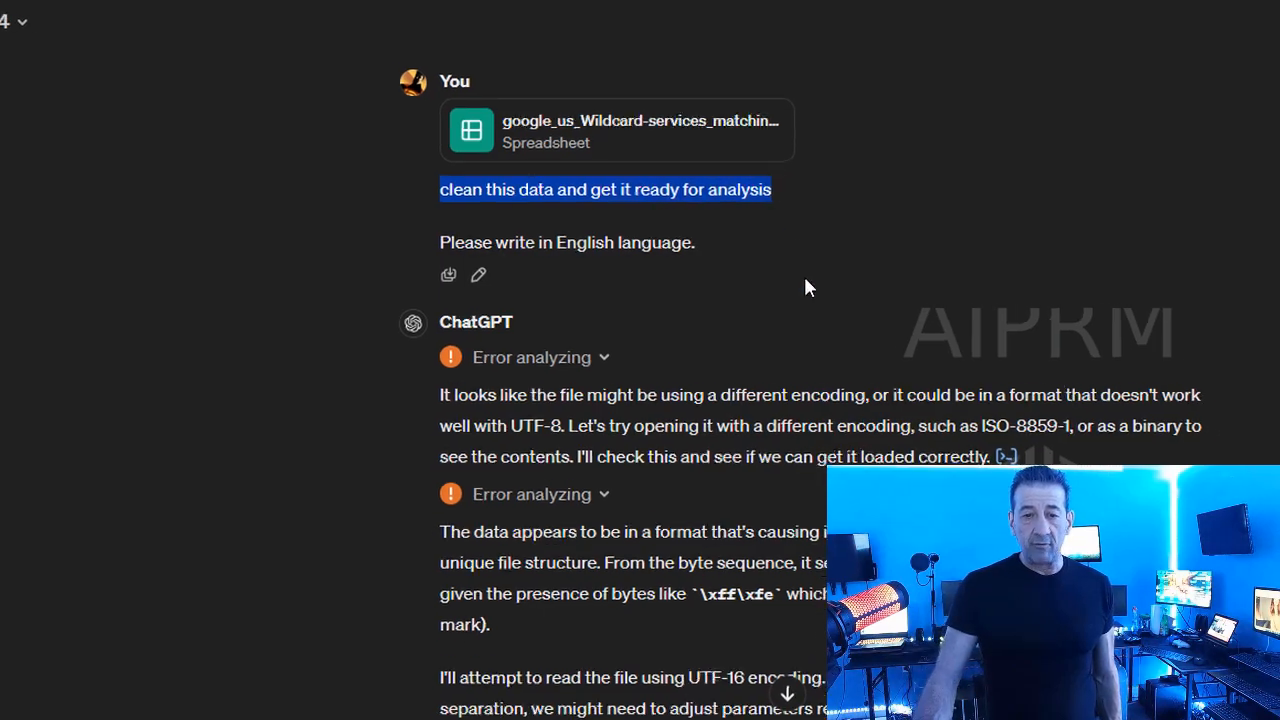
scroll(733, 233, "down", 2)
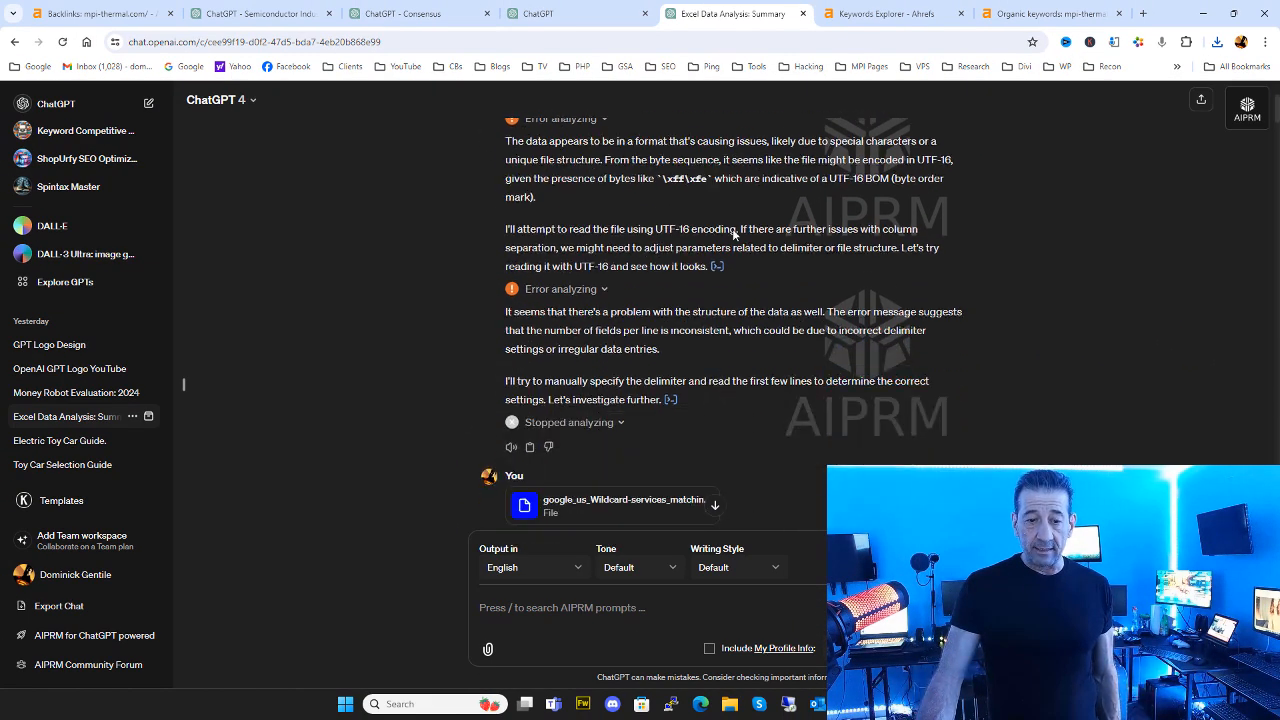
scroll(733, 233, "down", 3)
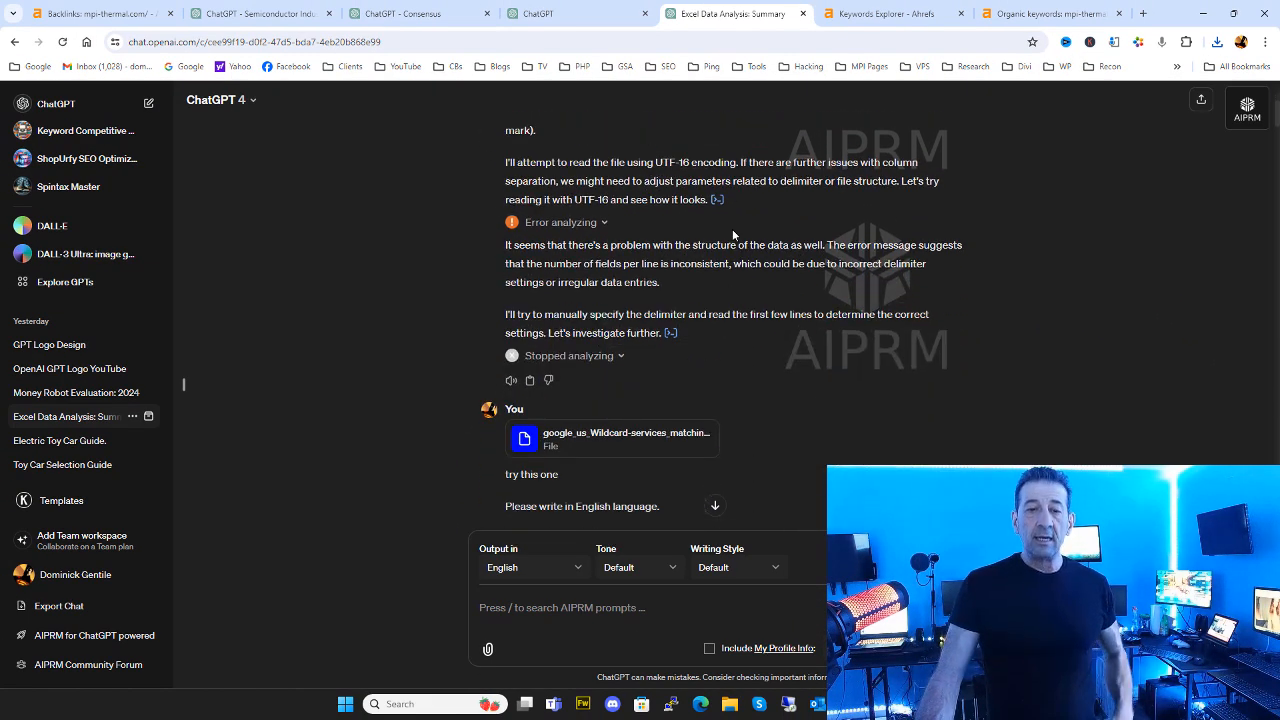
scroll(731, 234, "down", 5)
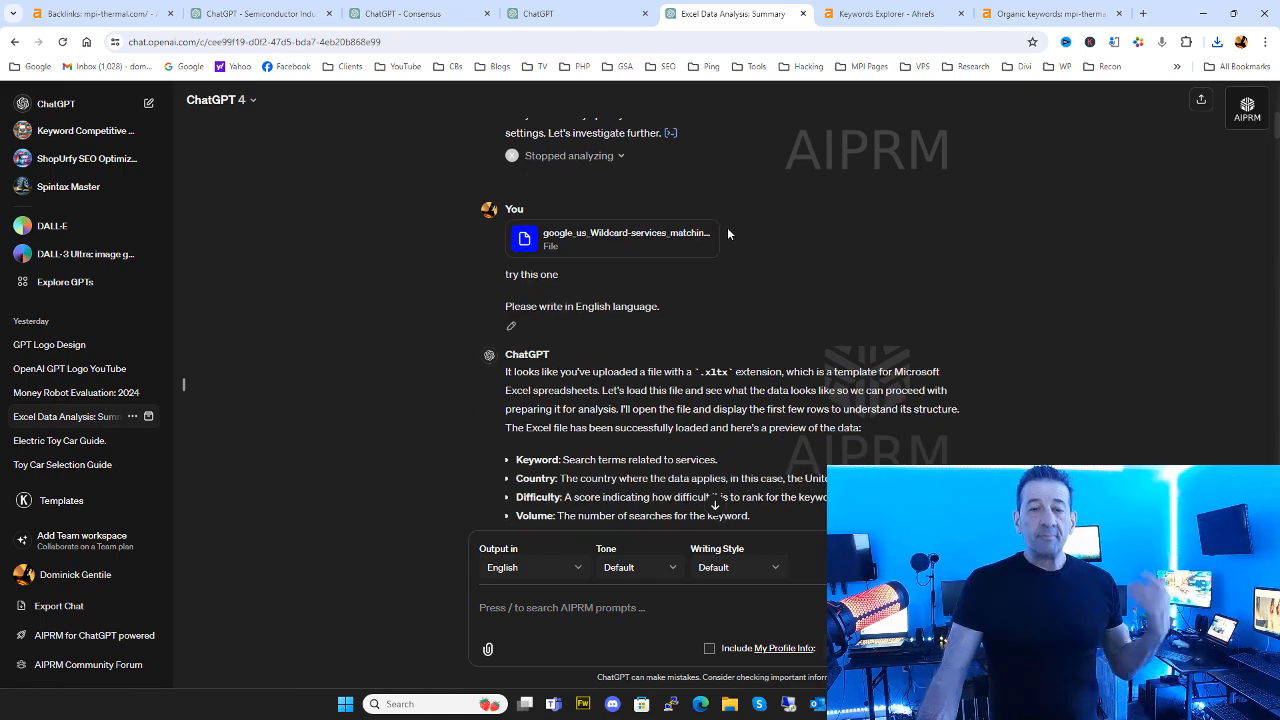
scroll(731, 234, "down", 3)
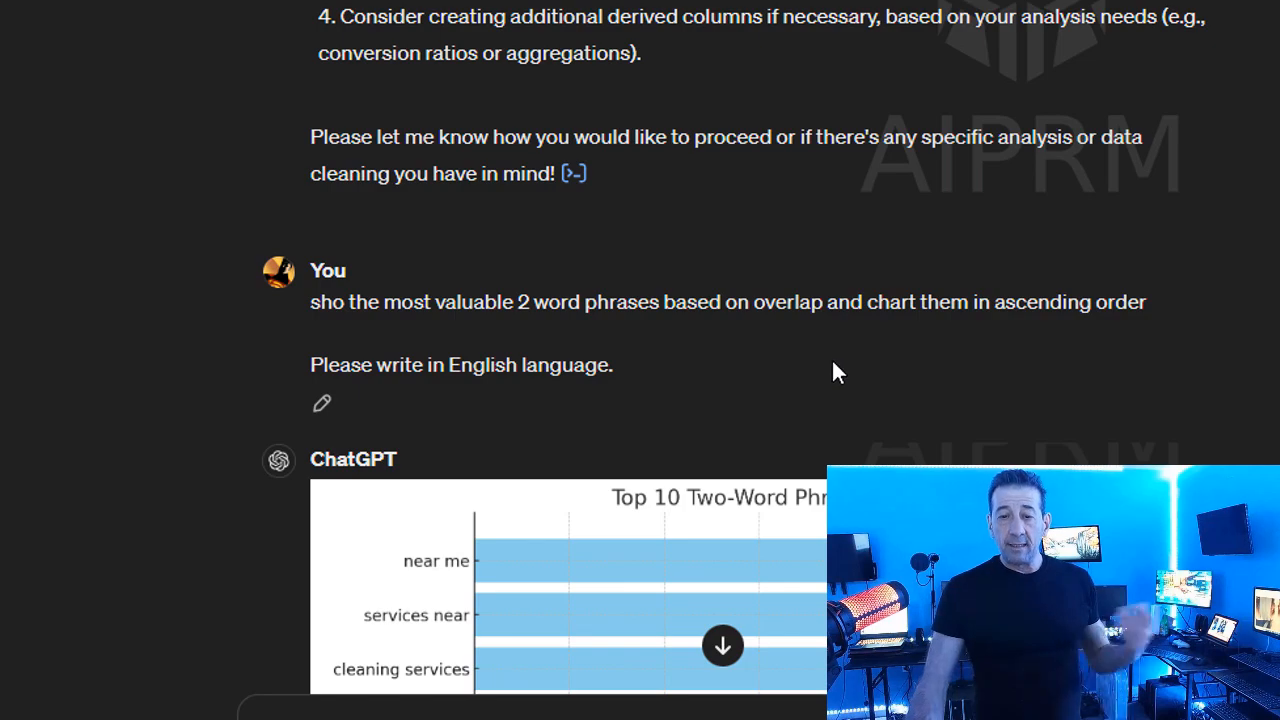
scroll(852, 340, "down", 2)
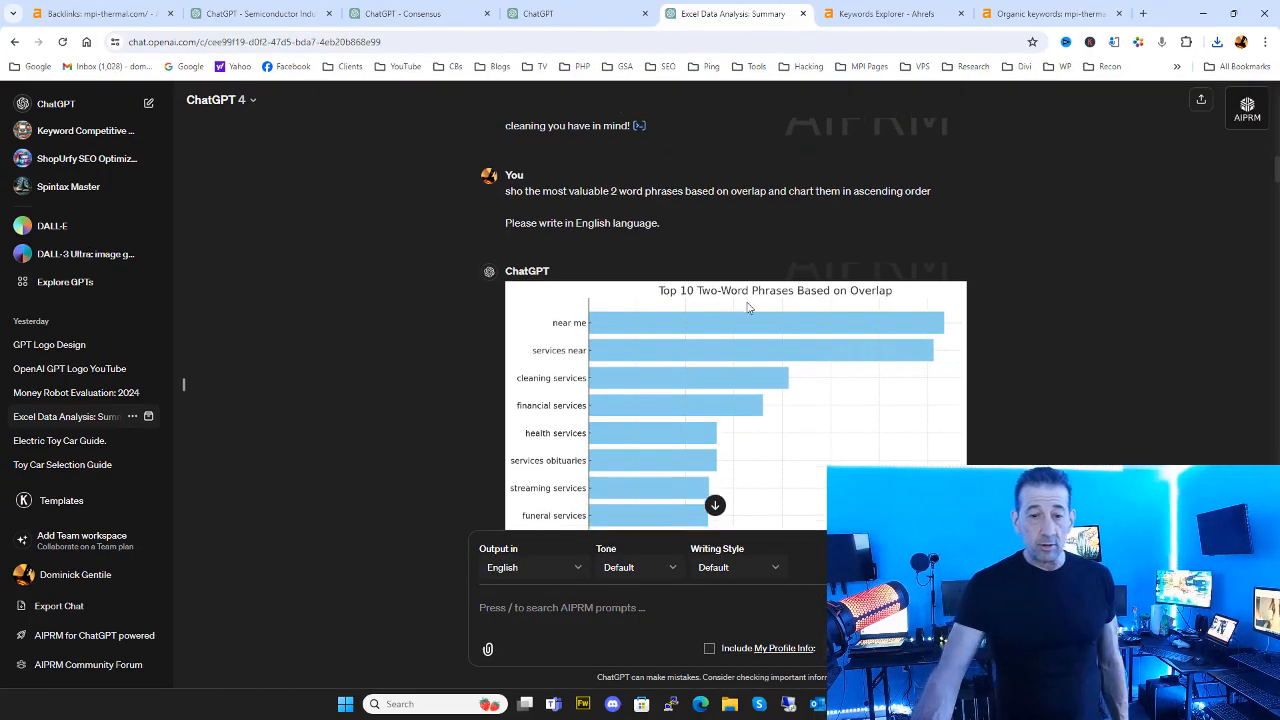
scroll(748, 308, "down", 2)
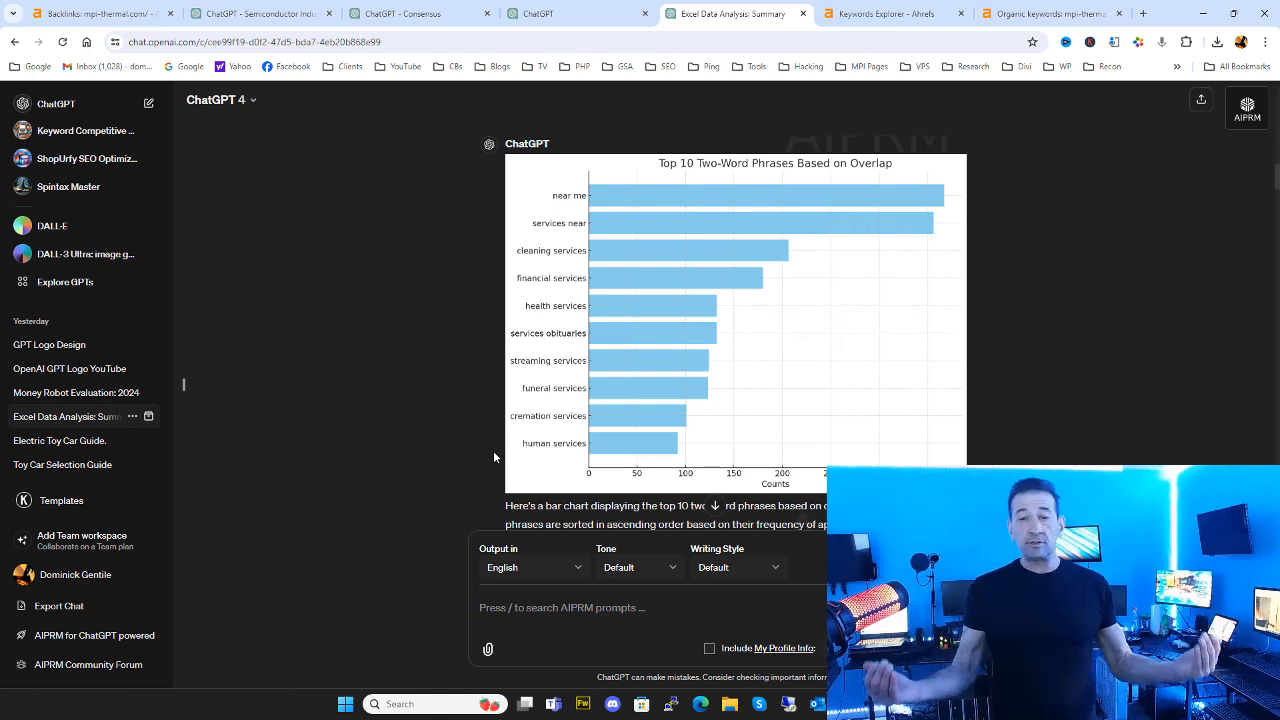
Review the conversation from the mpi-thermal.com keyword uploads through the "top 20 most valuable 2 word phrases" prompt and its chart.
scroll(754, 309, "down", 4)
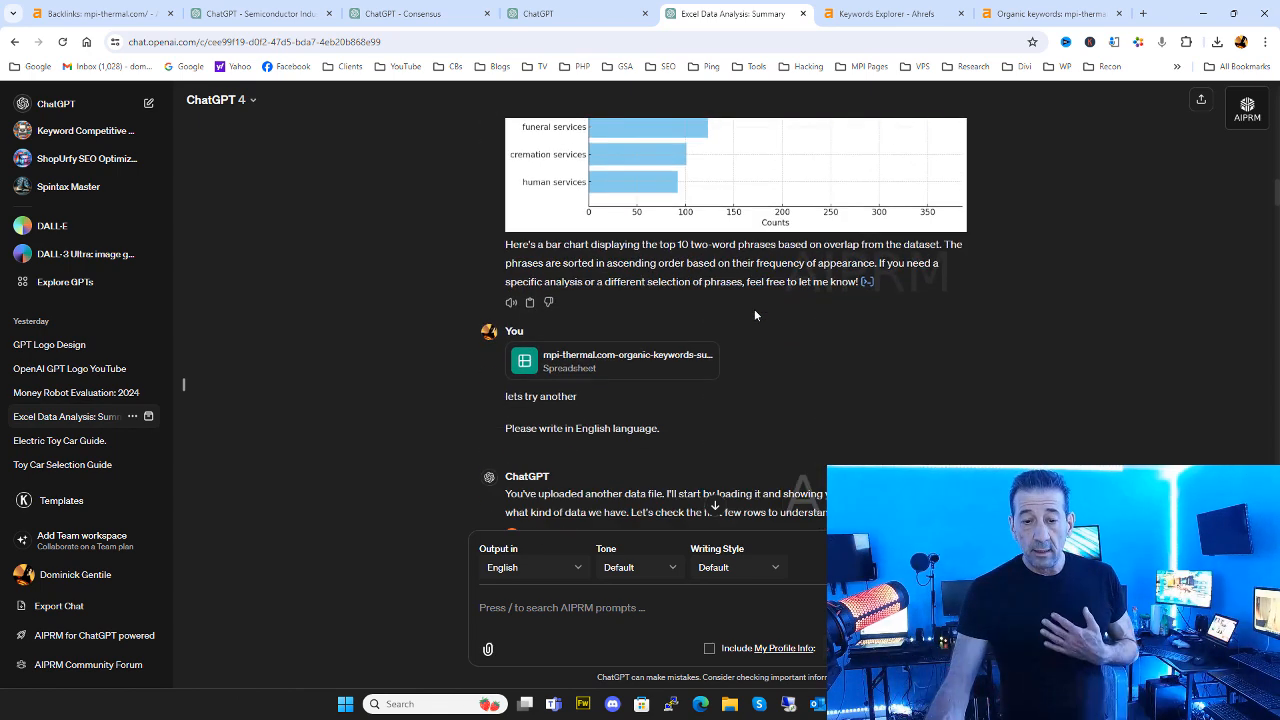
scroll(660, 260, "down", 3)
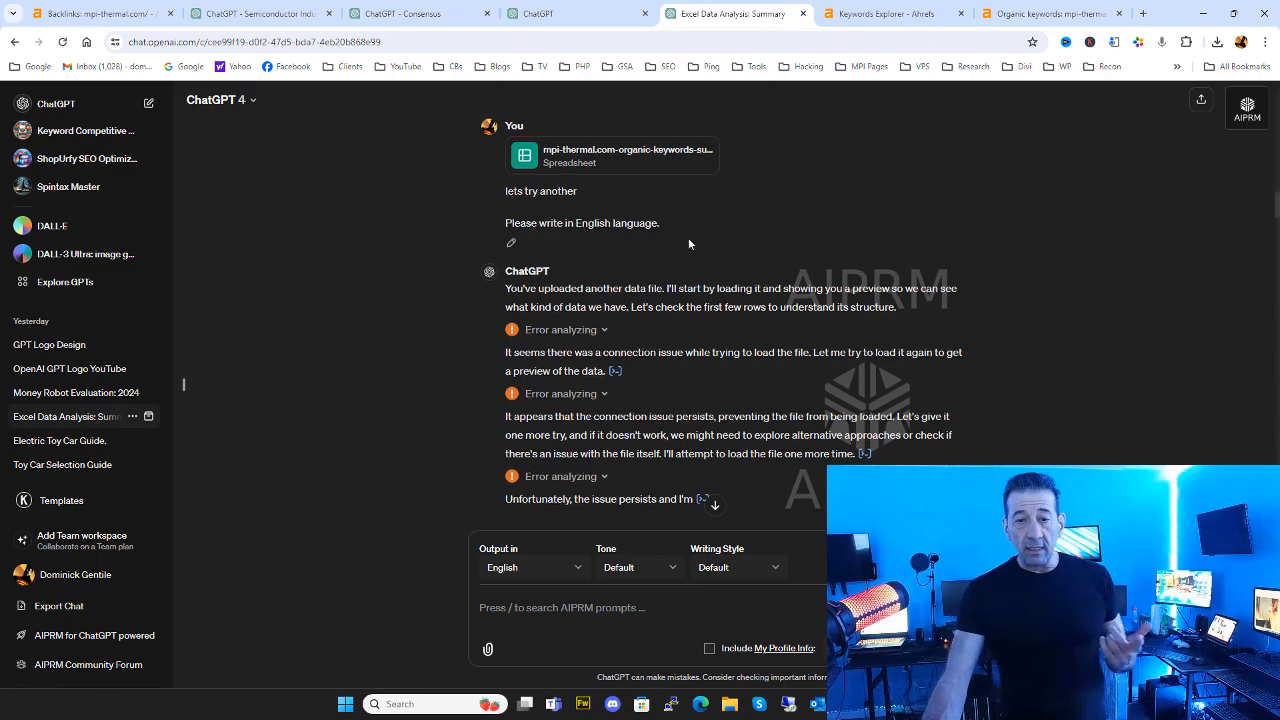
scroll(710, 215, "down", 3)
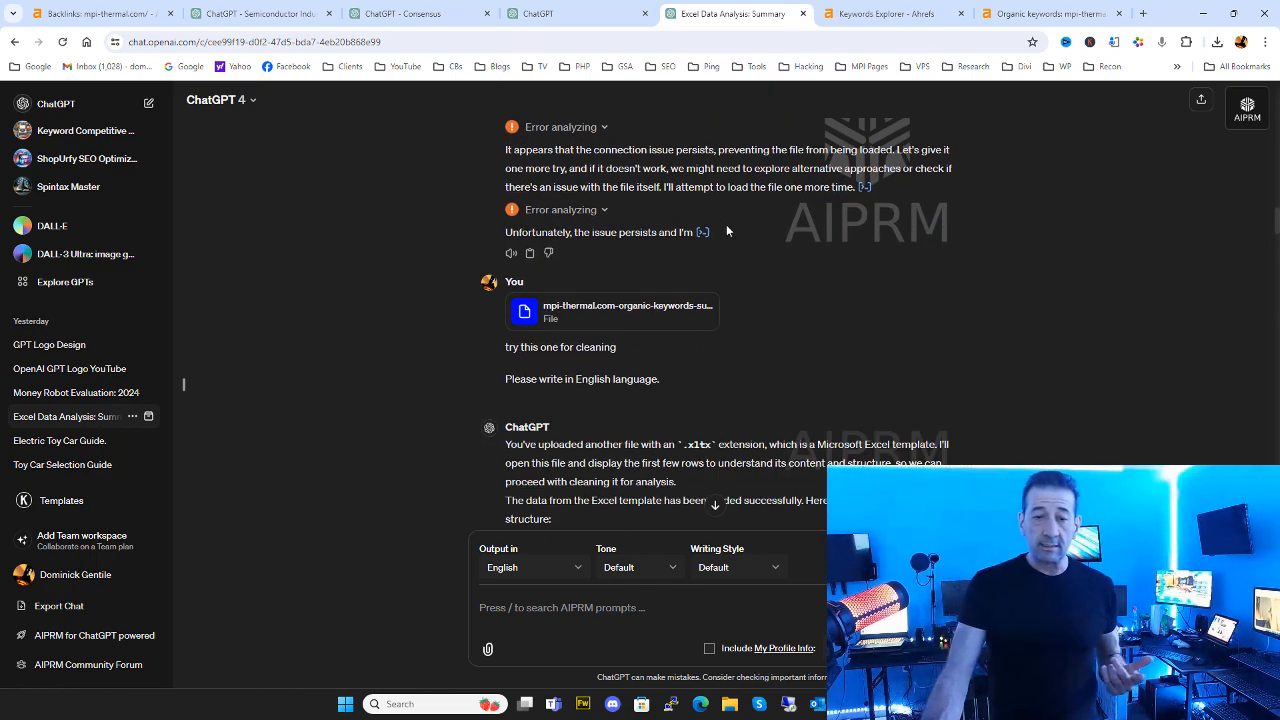
scroll(727, 226, "down", 5)
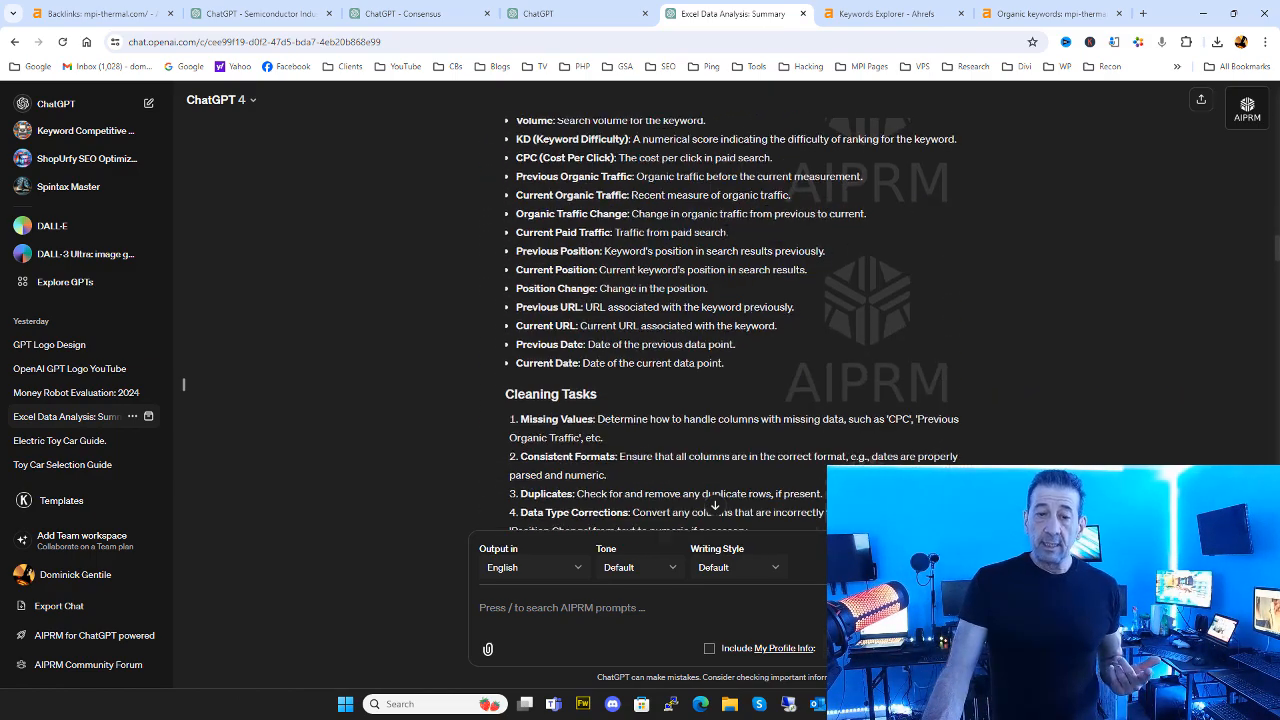
scroll(708, 254, "down", 3)
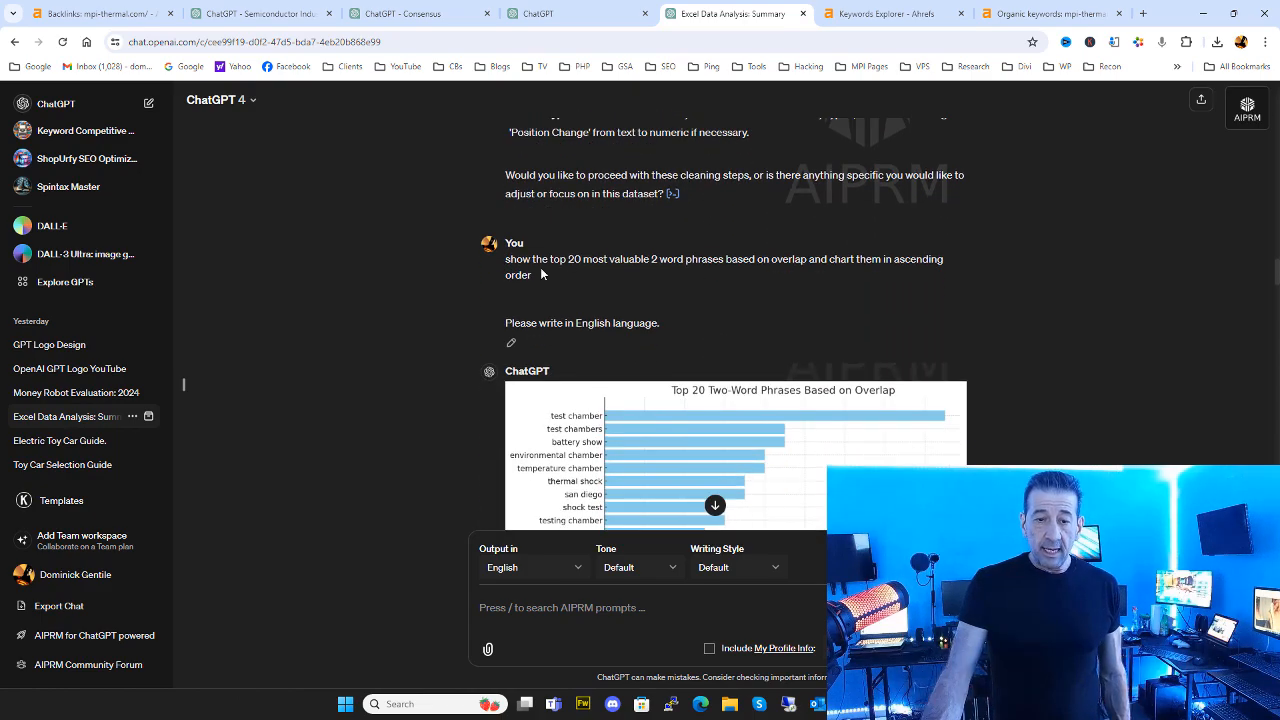
left_click_drag(537, 262, 545, 272)
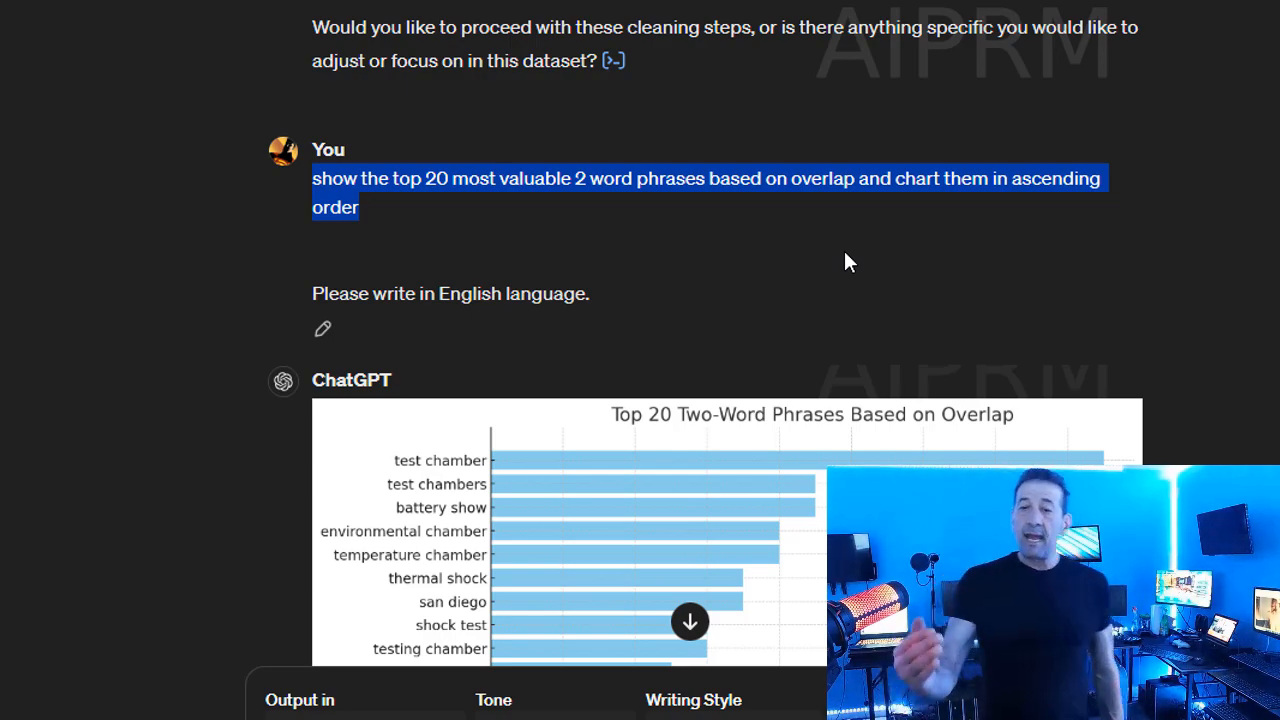
left_click(790, 231)
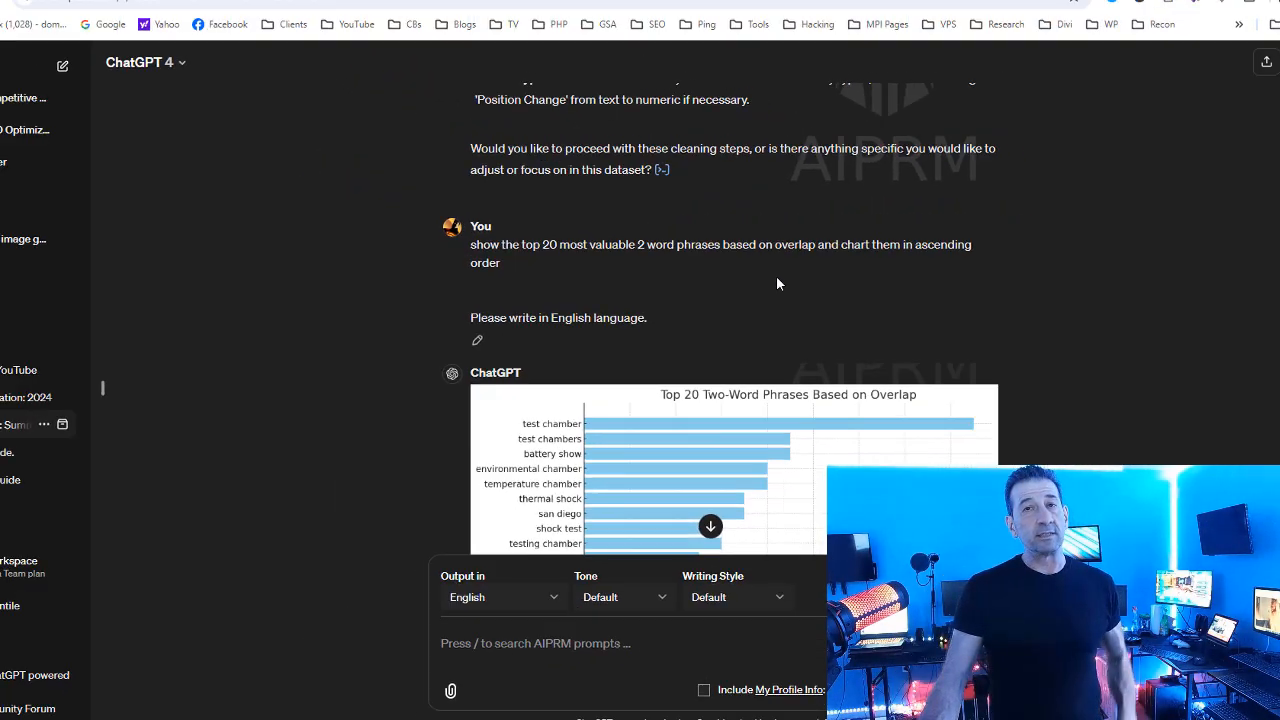
scroll(792, 230, "down", 1)
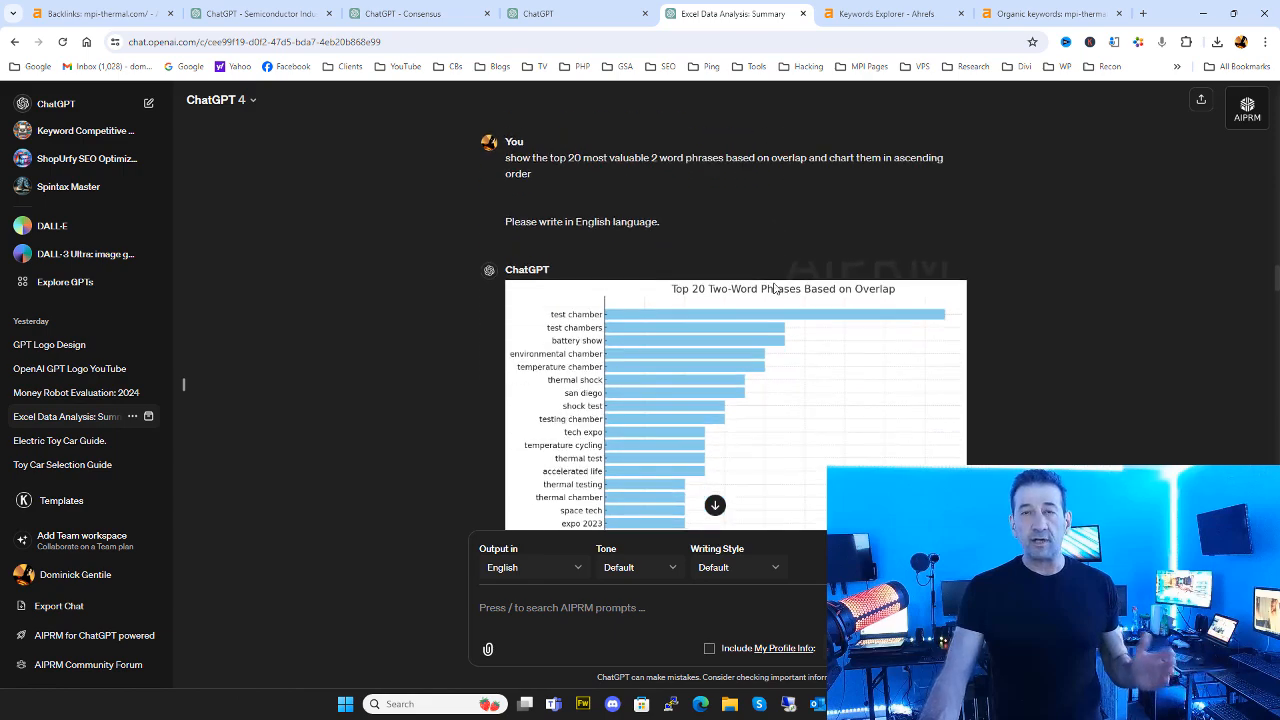
scroll(773, 288, "down", 1)
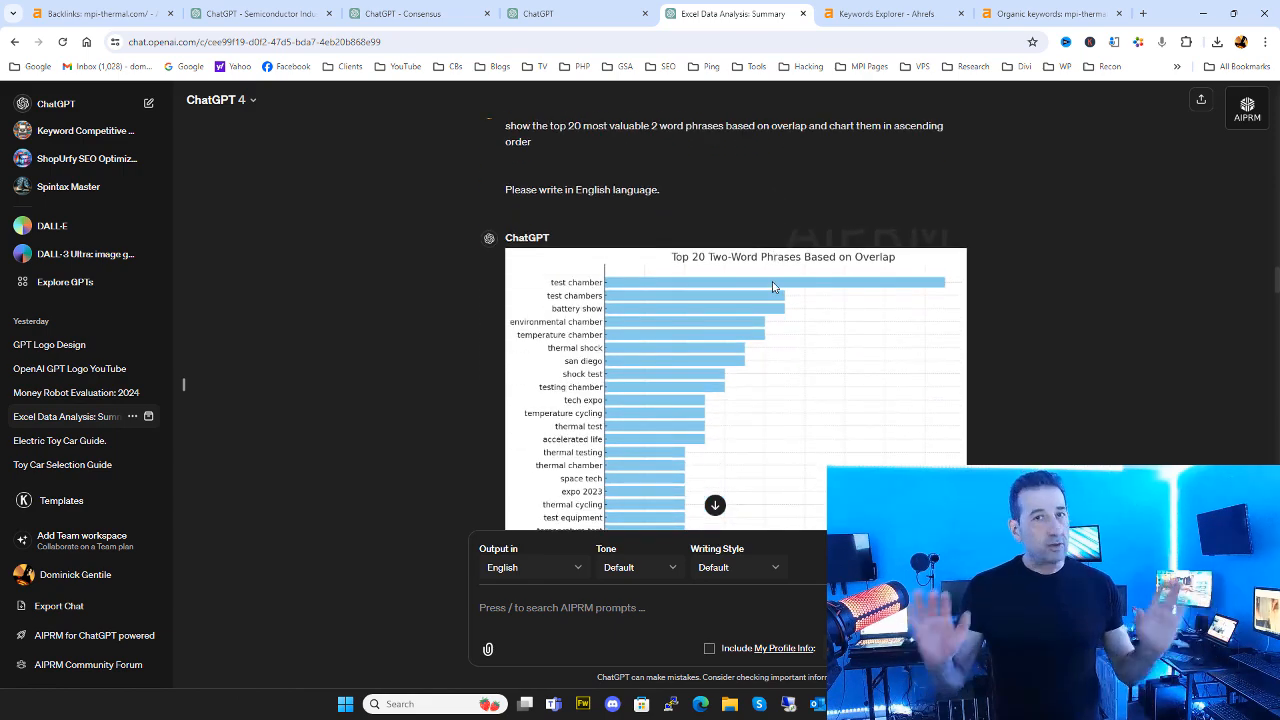
scroll(772, 232, "down", 2)
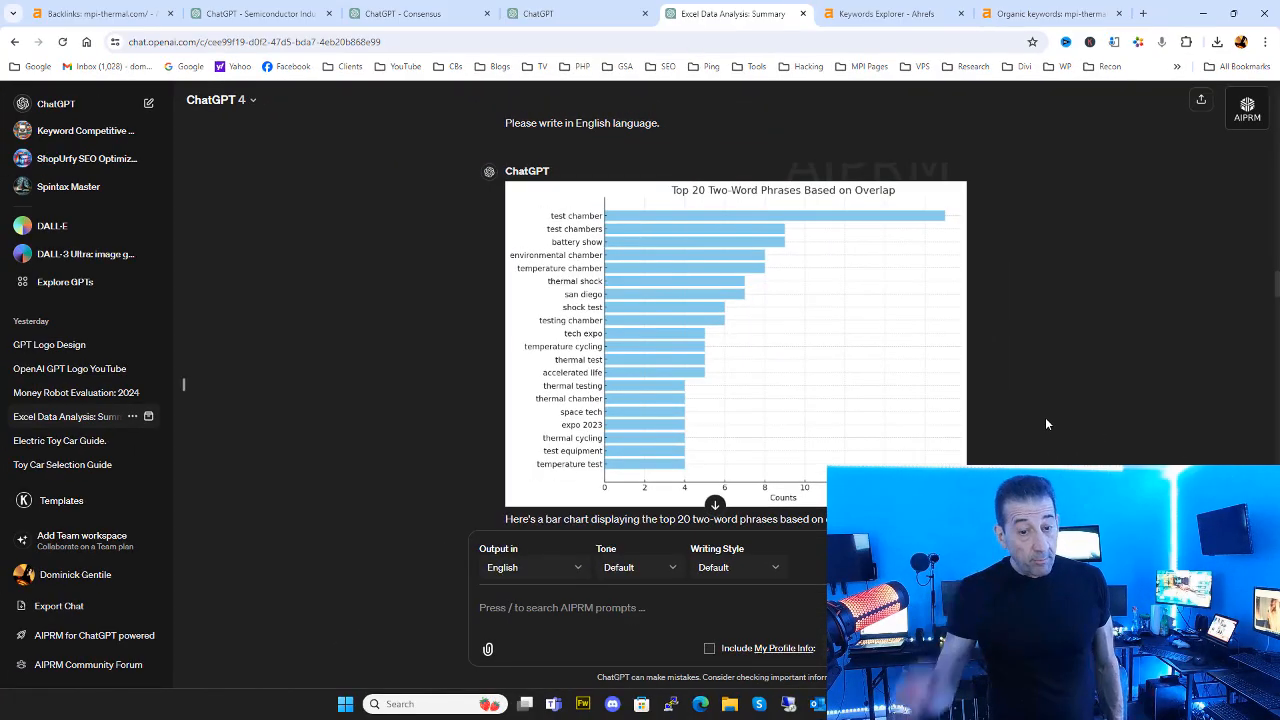
Examine the top 20 three-word phrases chart, the mpi-corporation.com upload with its cleaning tasks, and the top 30 two-word phrases request.
scroll(1058, 380, "down", 1)
scroll(1061, 374, "down", 5)
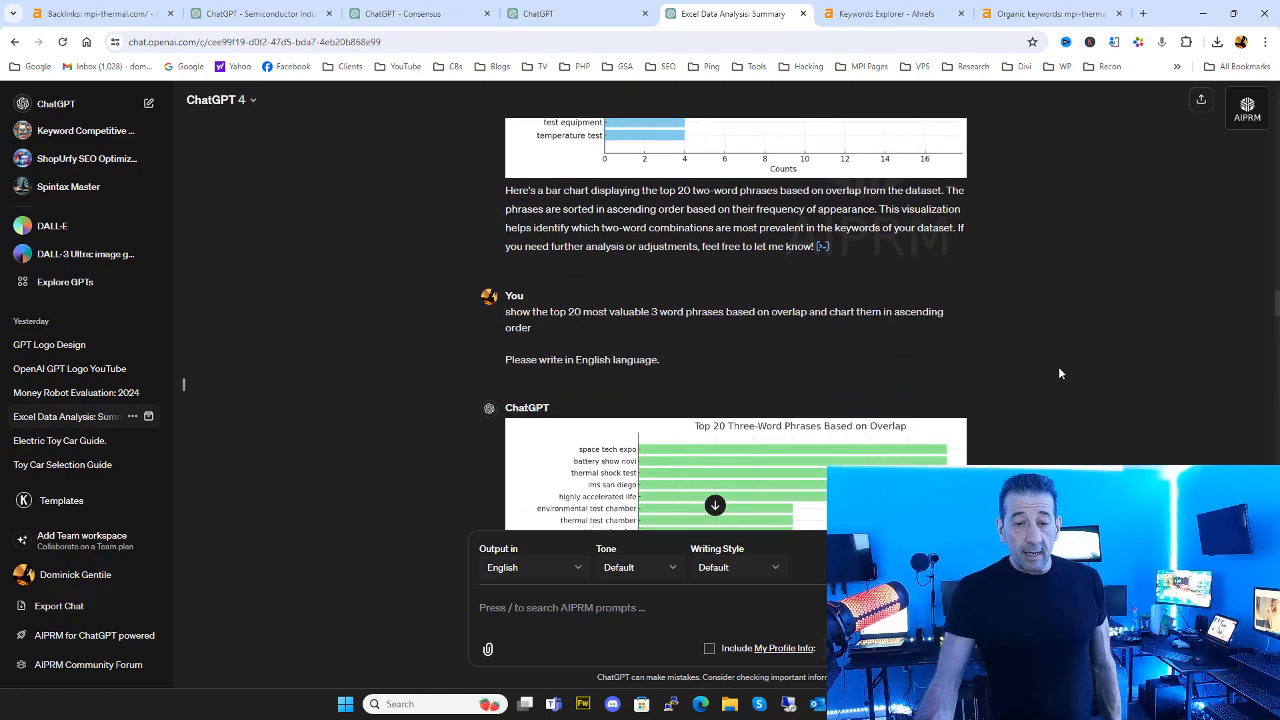
scroll(1058, 366, "down", 2)
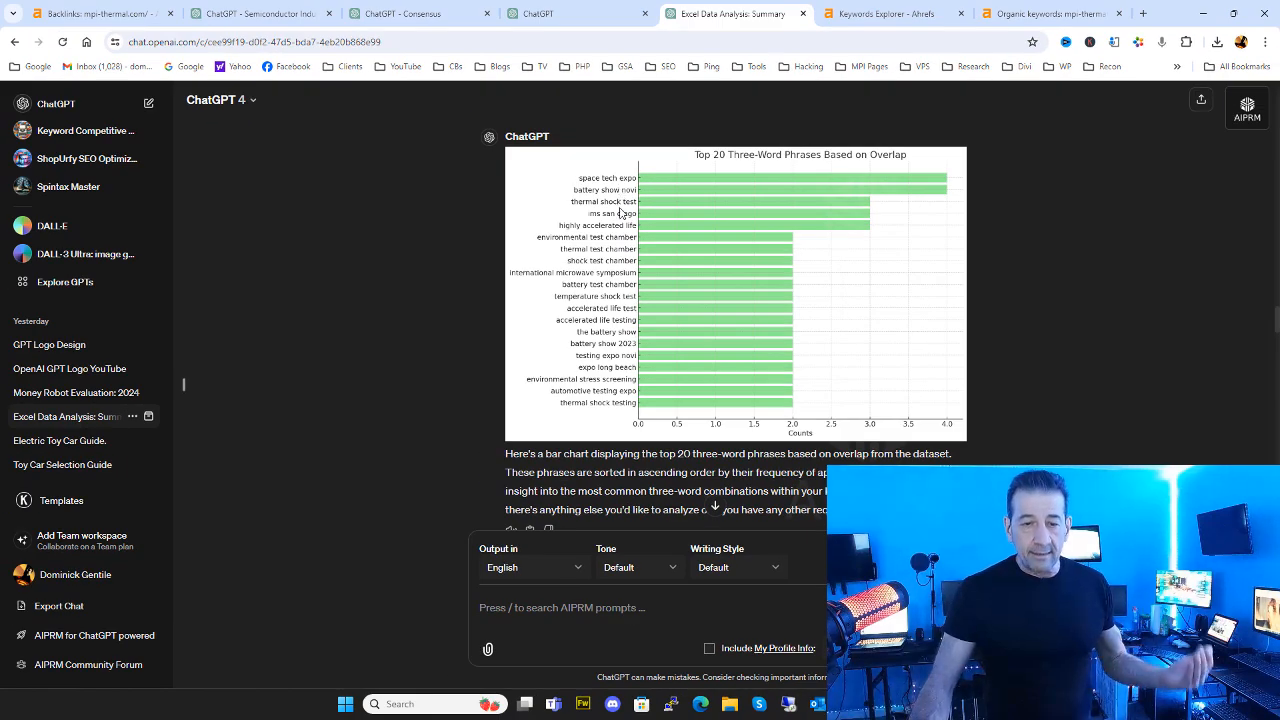
scroll(620, 213, "down", 1)
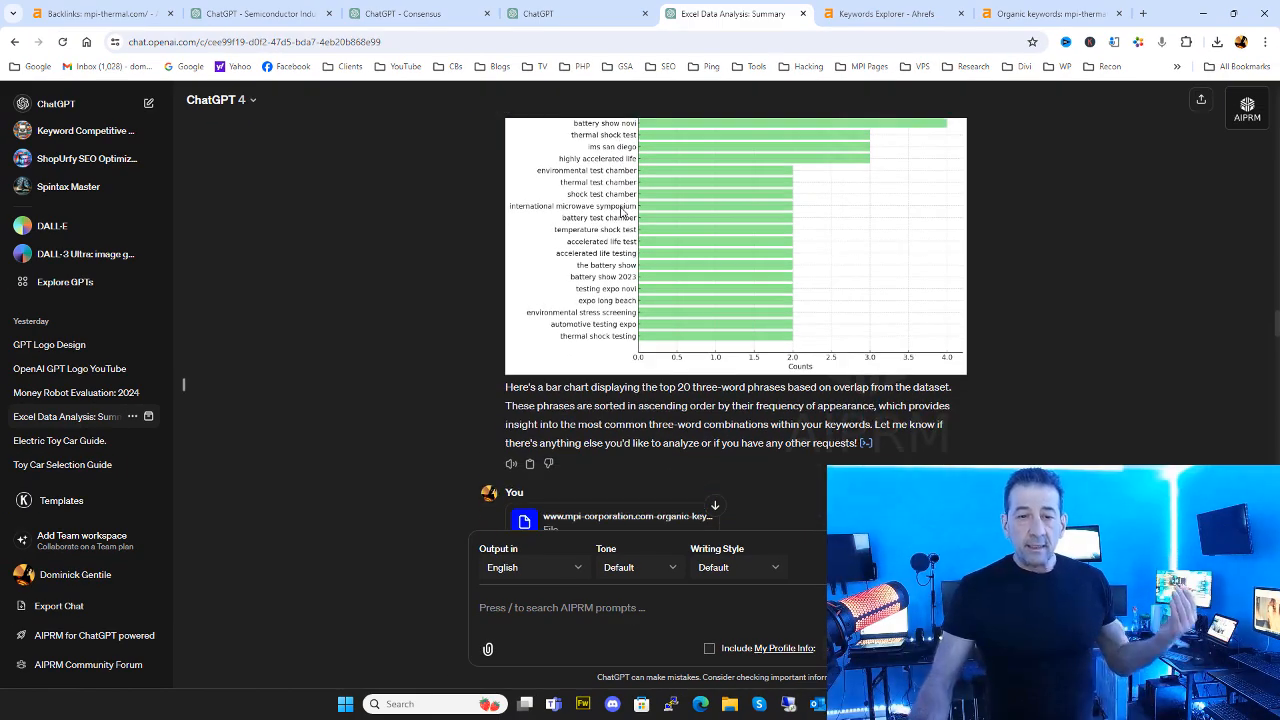
scroll(620, 213, "down", 3)
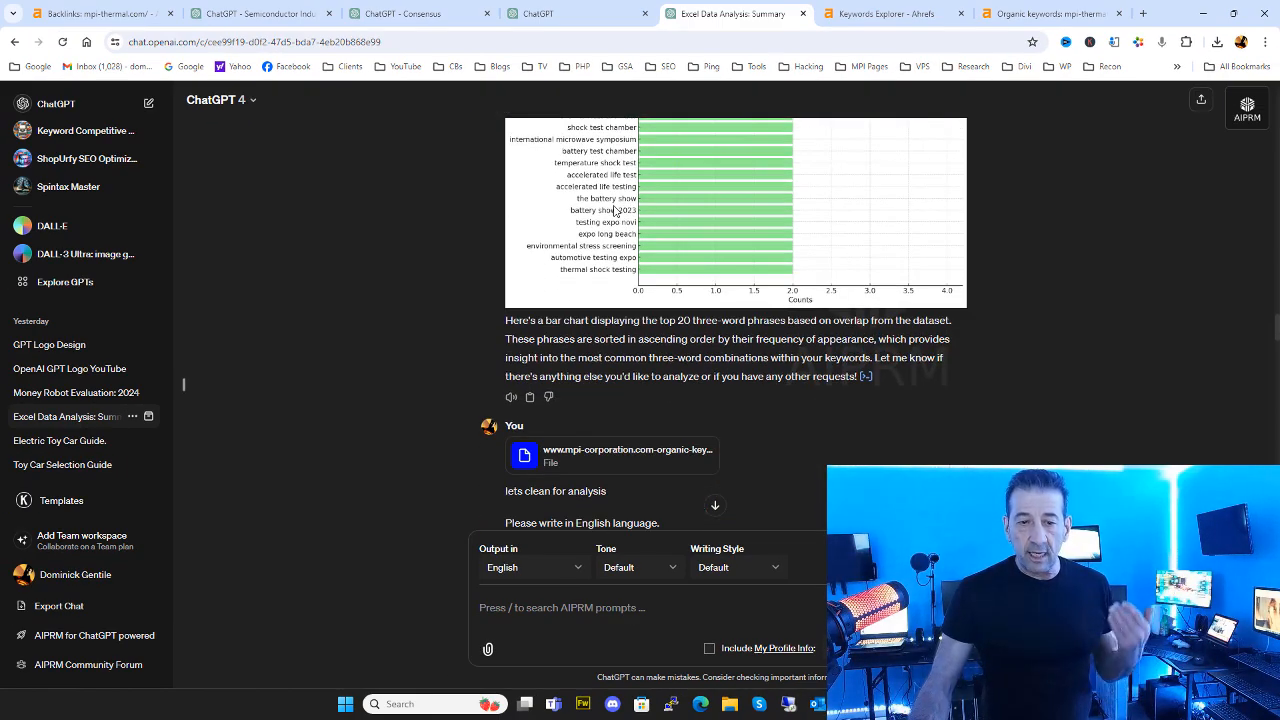
scroll(618, 212, "down", 3)
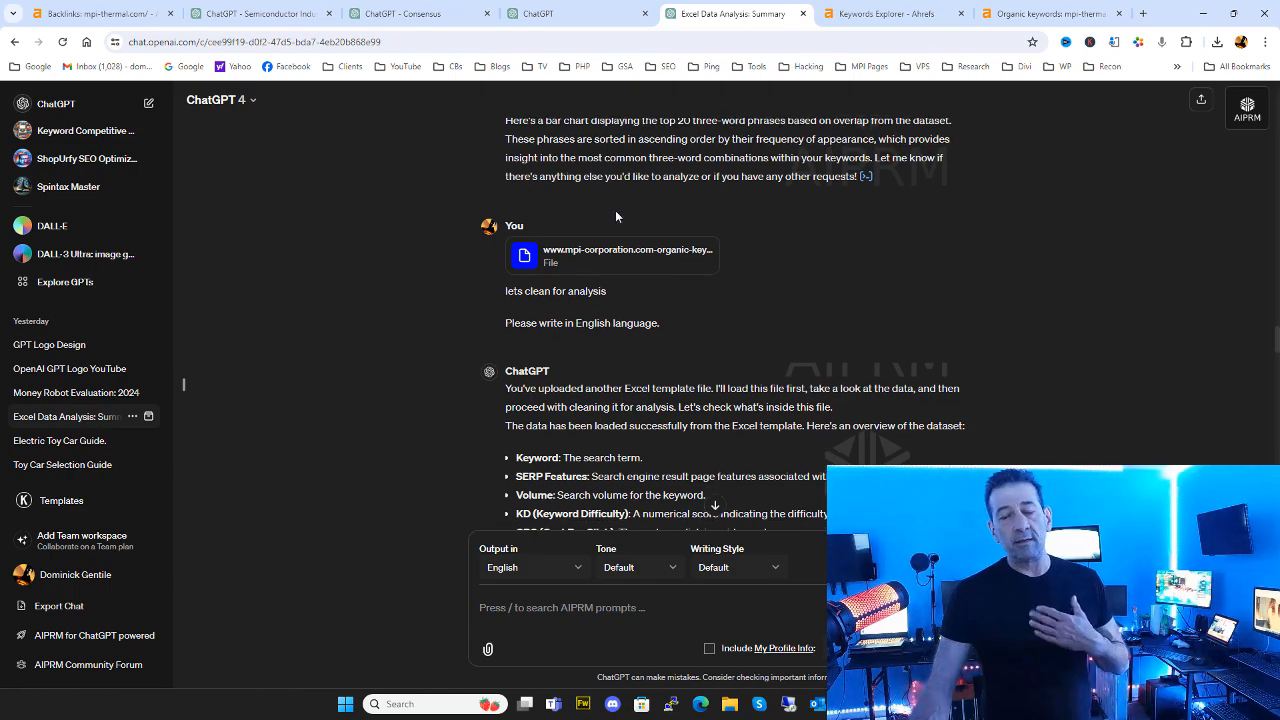
scroll(620, 226, "down", 6)
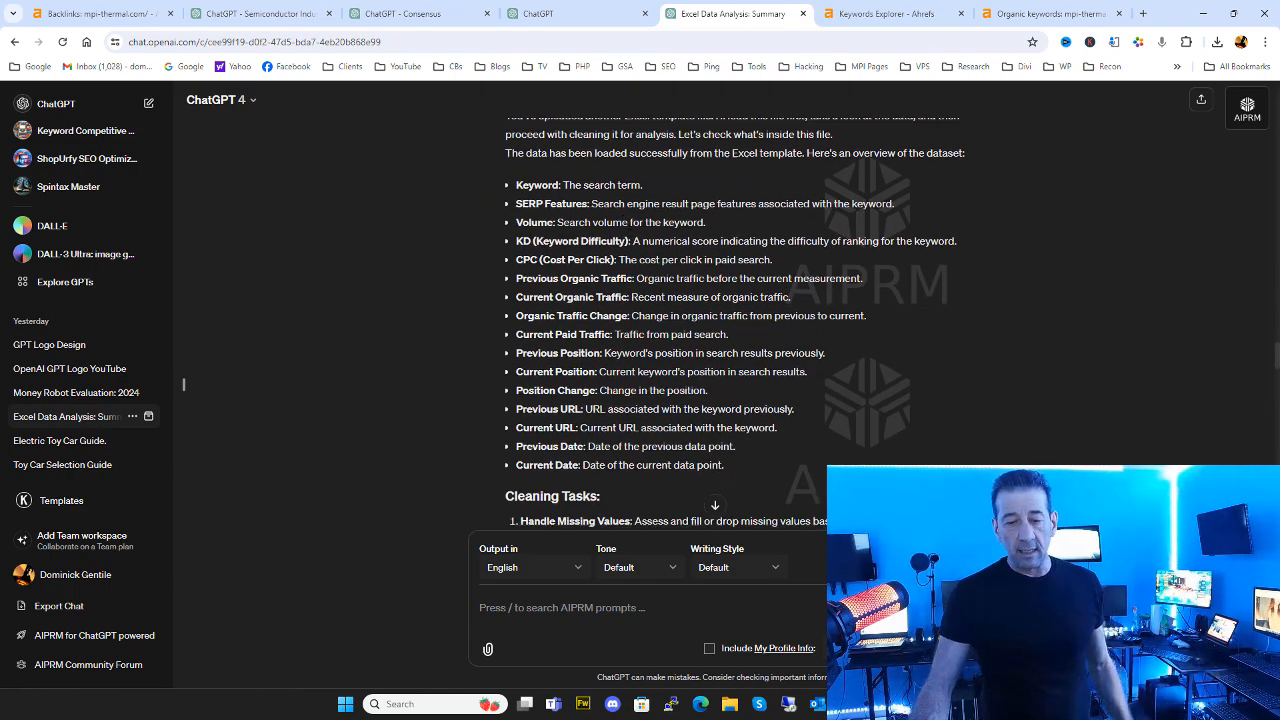
scroll(633, 230, "down", 15)
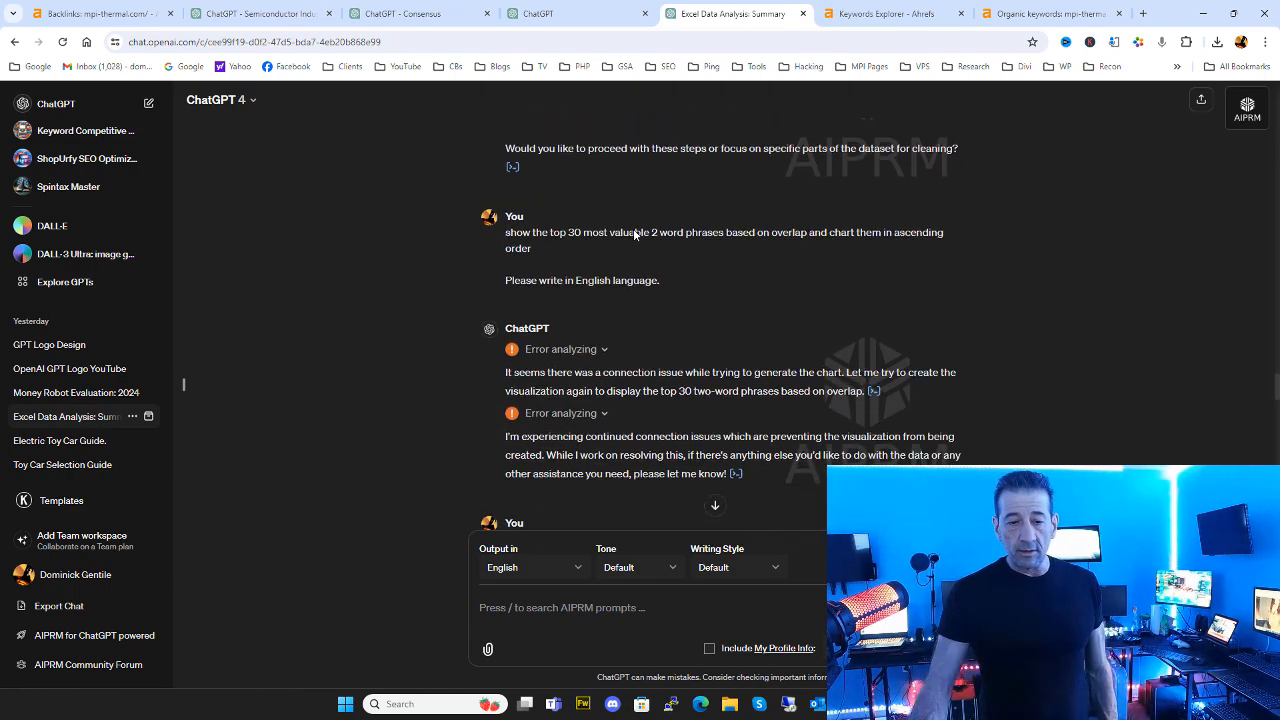
scroll(650, 234, "down", 8)
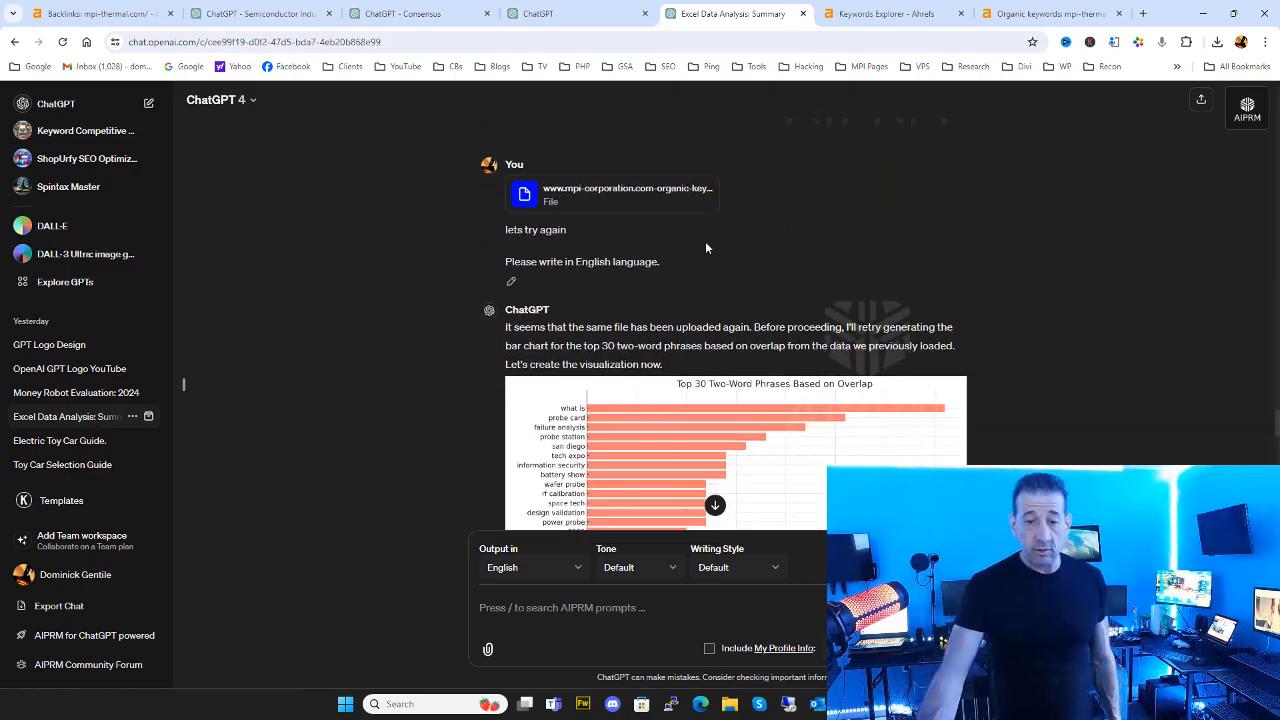
Examine the charts of the top 30 two-word, top 30 three-word and top 50 three-word phrases for mpi-corporation.com.
scroll(703, 263, "down", 1)
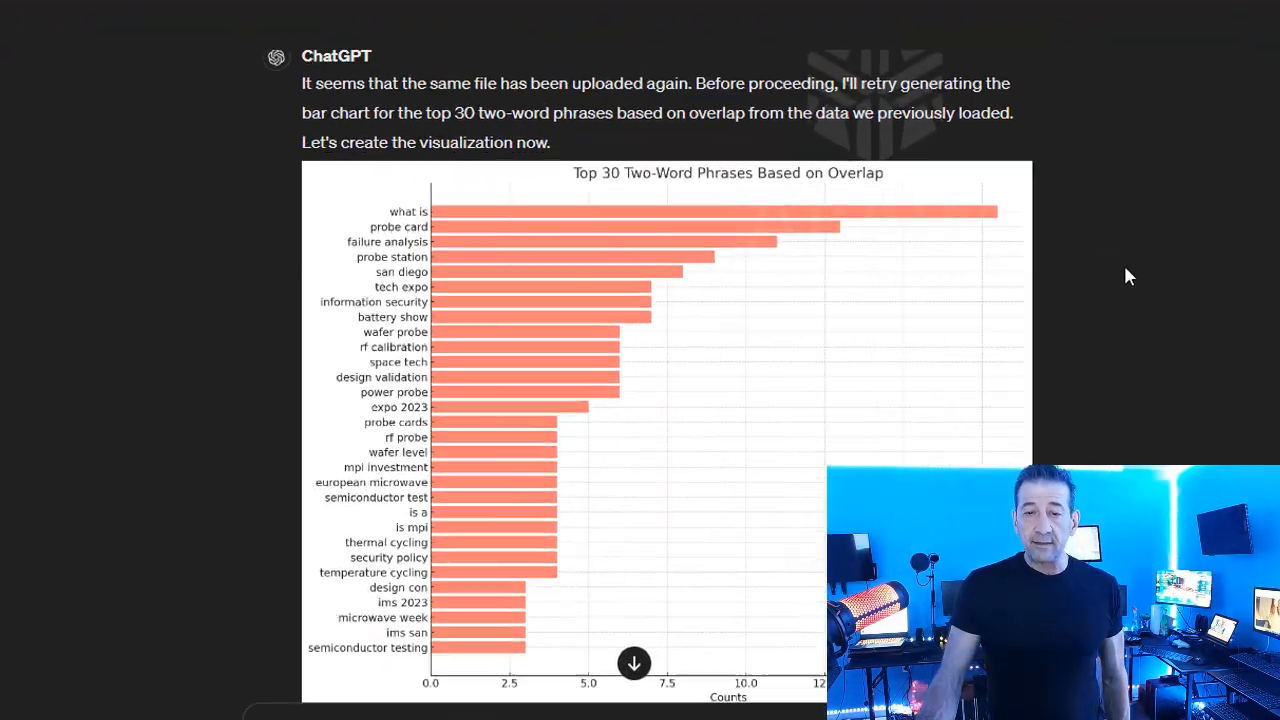
scroll(1182, 266, "up", 1)
scroll(1180, 268, "down", 1)
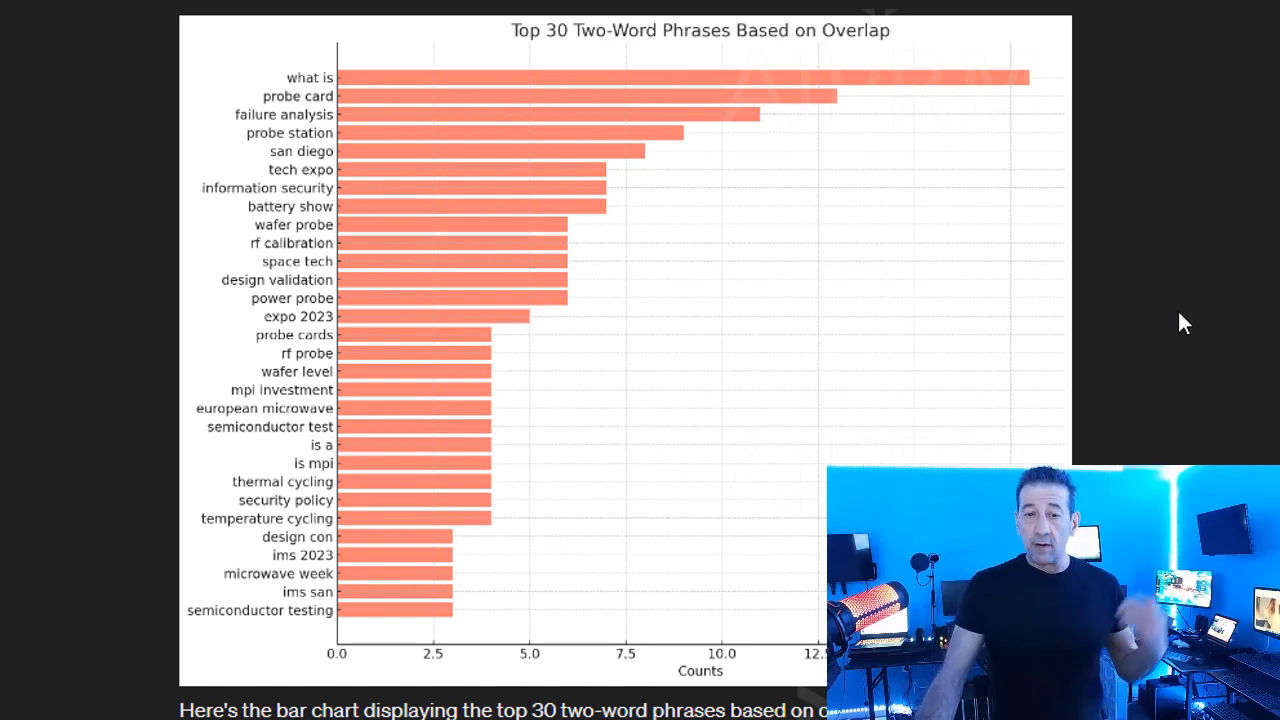
scroll(1177, 308, "down", 3)
scroll(1180, 320, "down", 5)
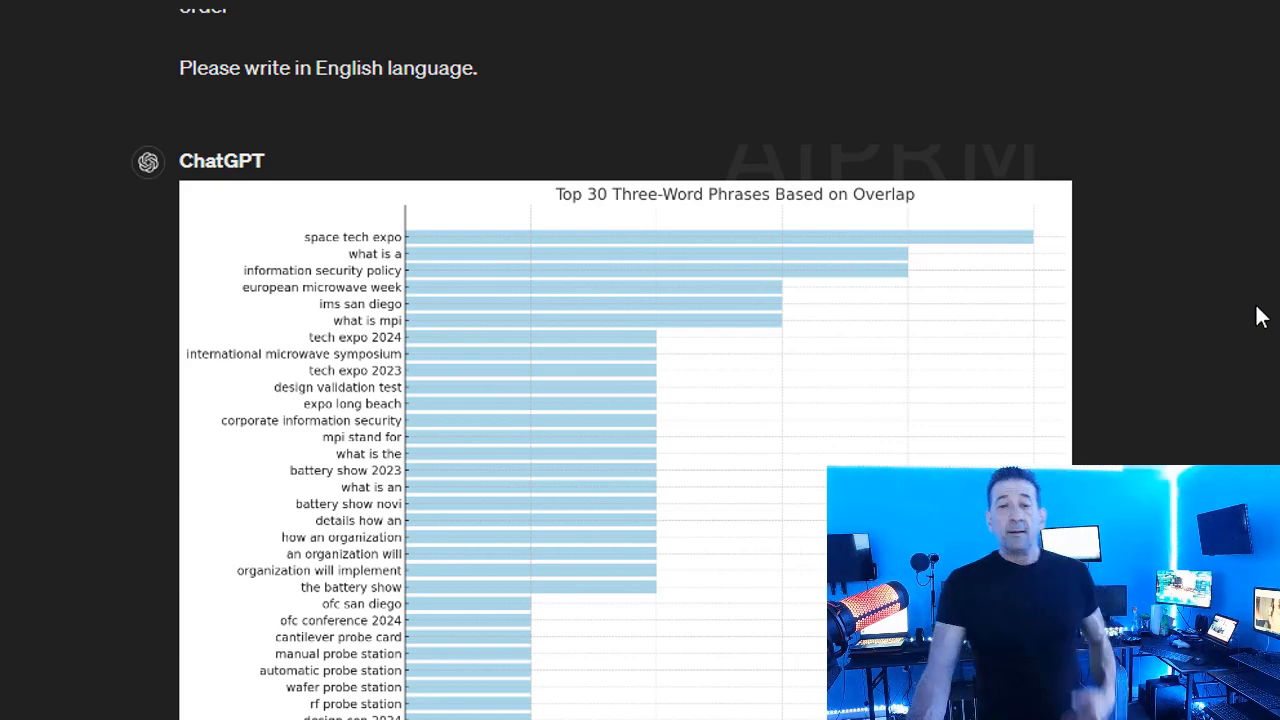
scroll(1260, 316, "down", 6)
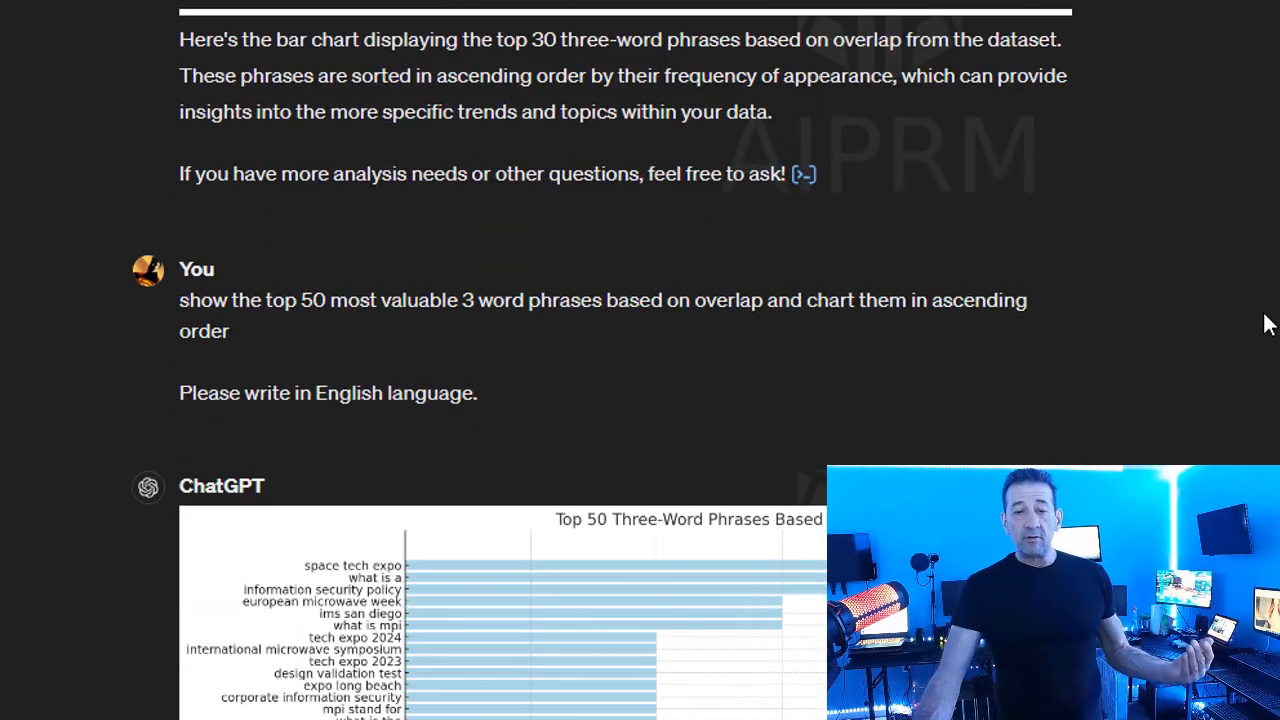
scroll(1265, 323, "down", 5)
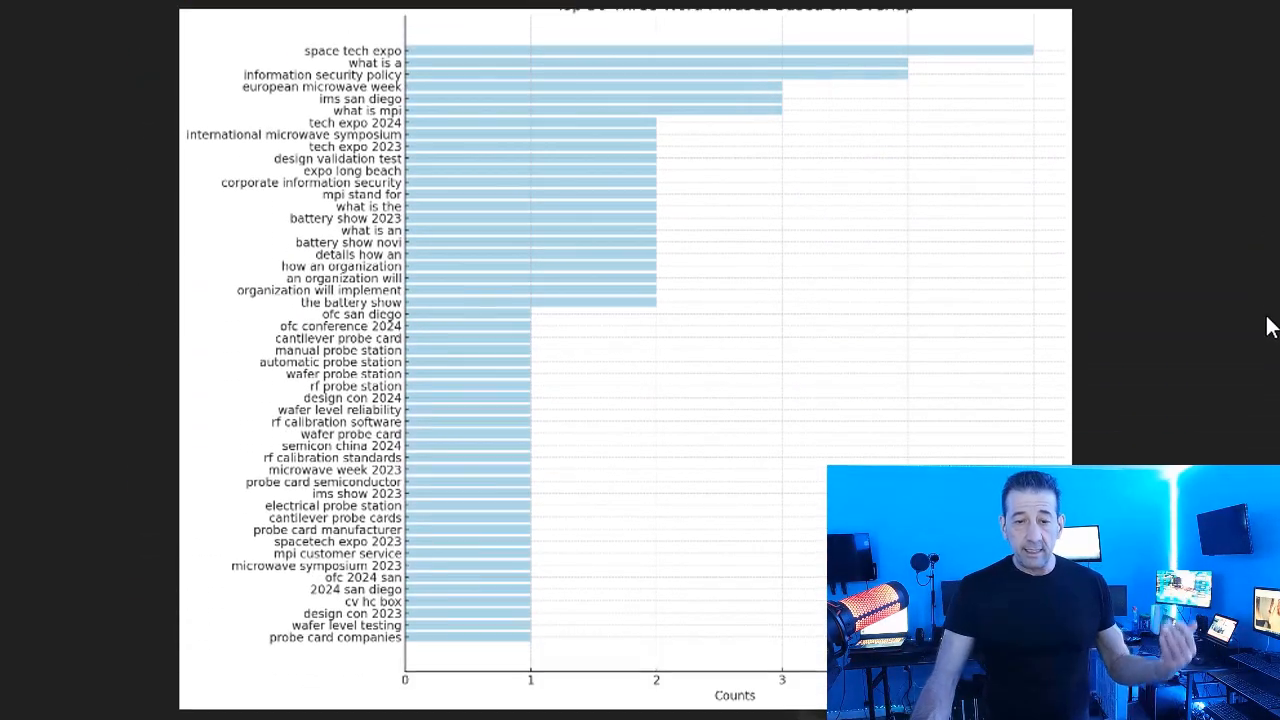
scroll(1267, 316, "up", 1)
scroll(1267, 315, "down", 1)
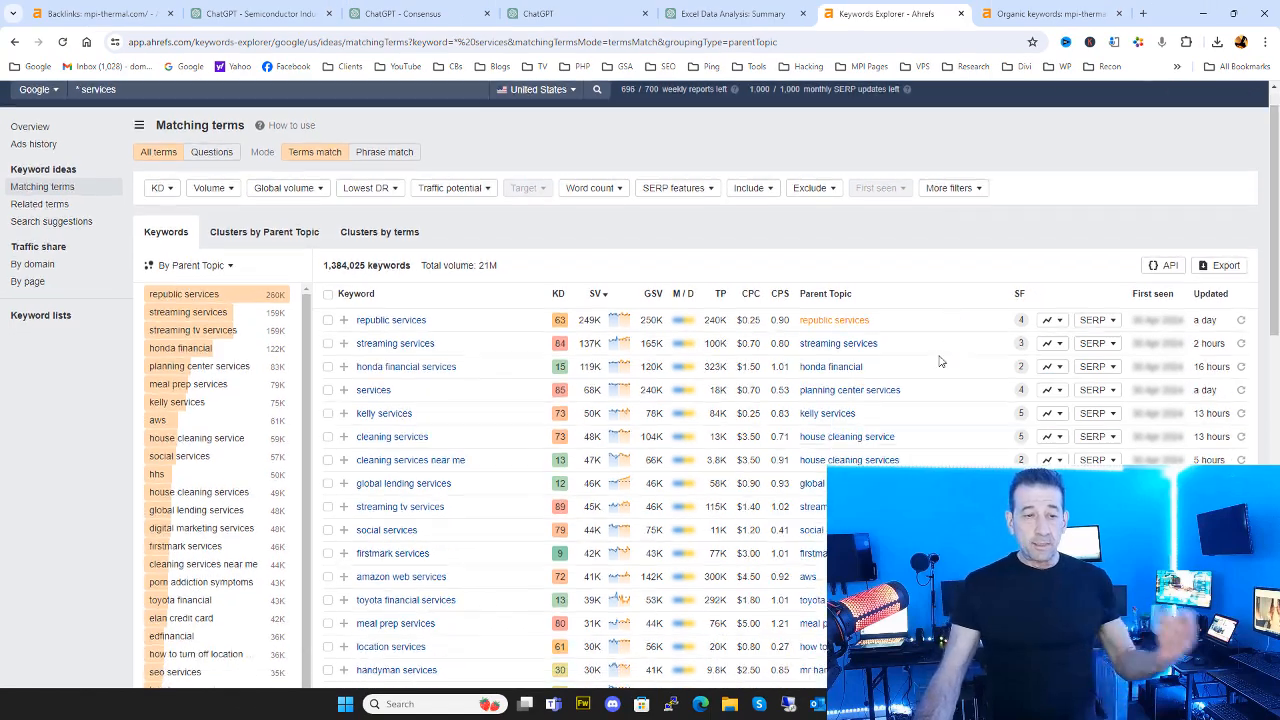
Switch to the homekartz.com Organic keywords report in Ahrefs and export all rows as a UTF-16 CSV.
scroll(250, 210, "up", 1)
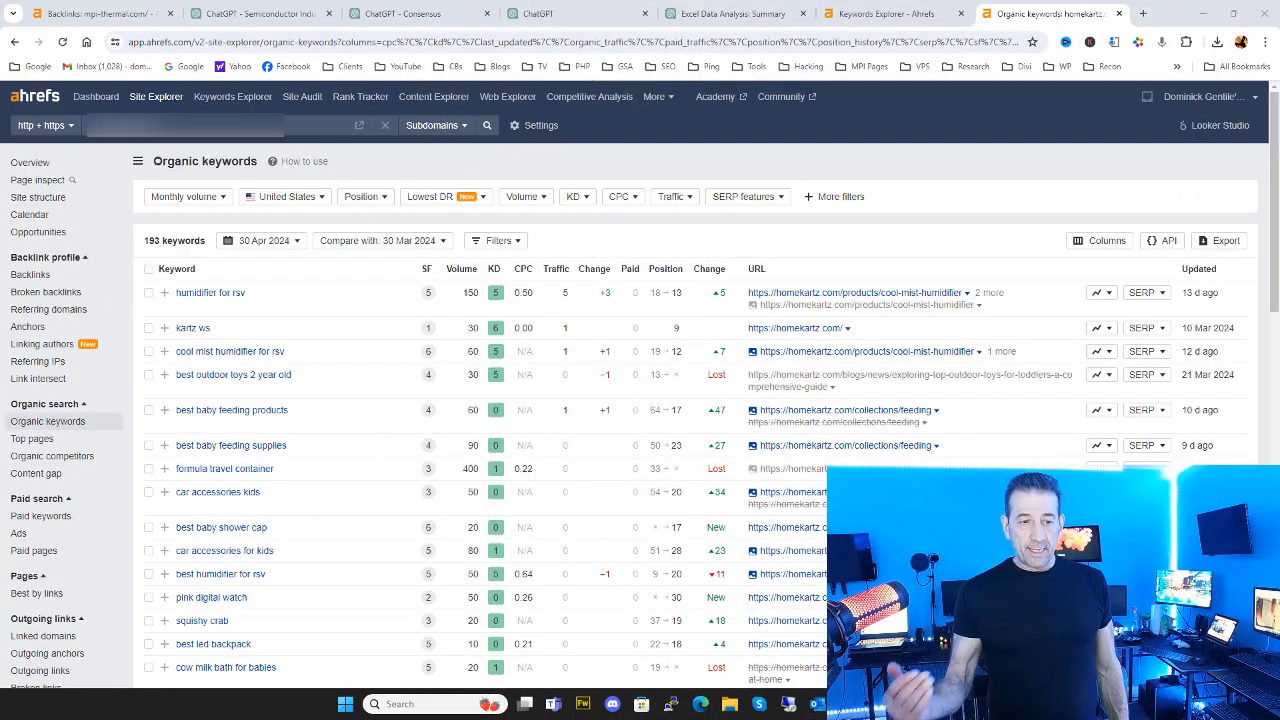
left_click(1220, 241)
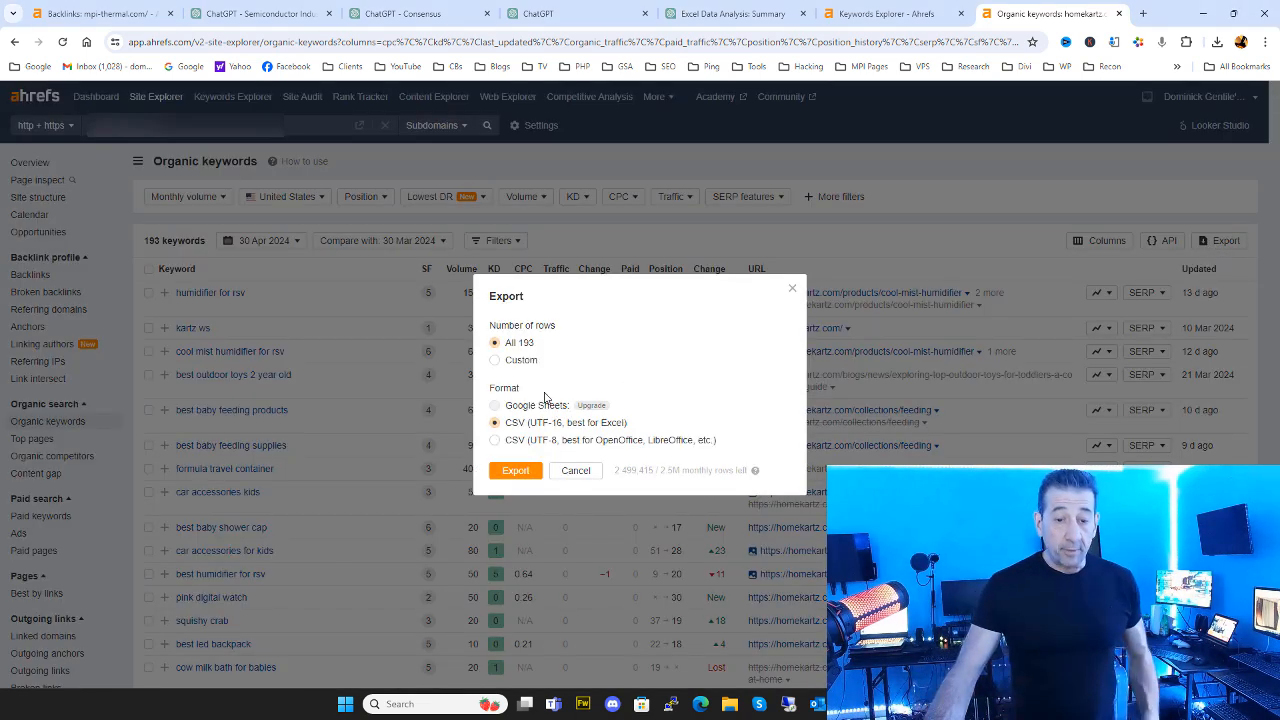
left_click(512, 474)
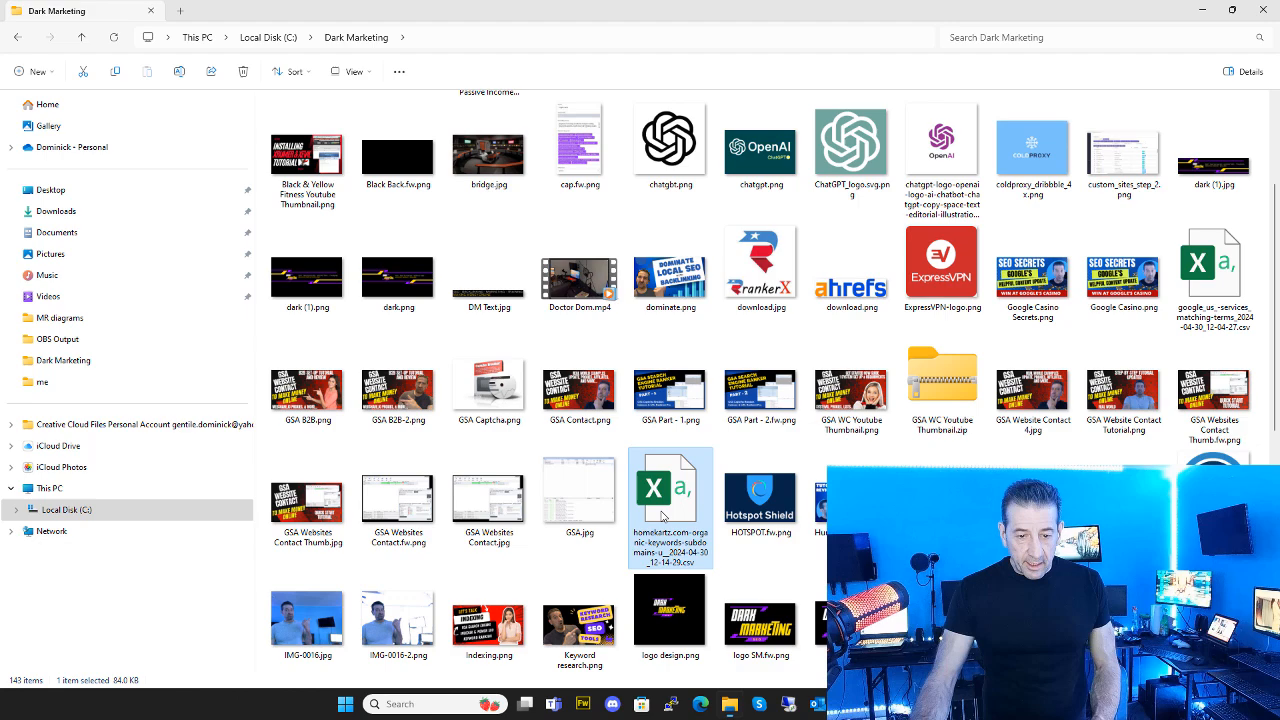
Open the exported homekartz.com organic keywords CSV from the Dark Marketing folder in Excel.
right_click(661, 515)
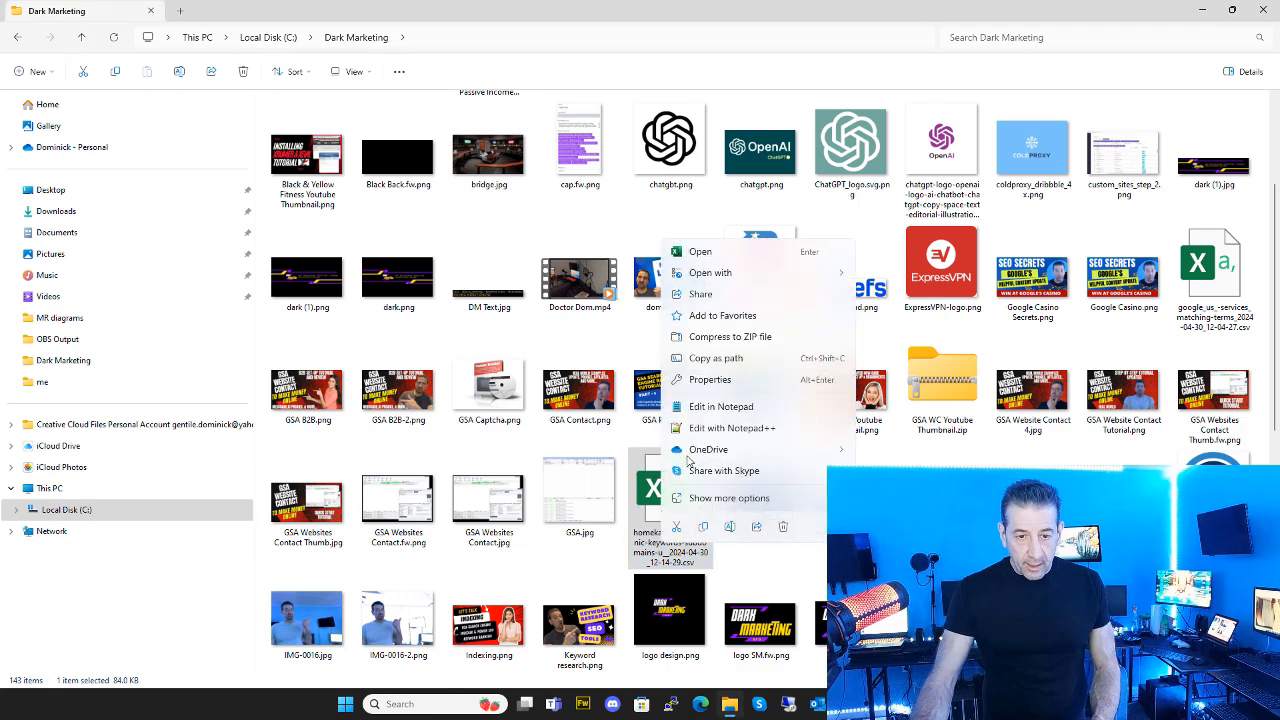
mouse_move(722, 275)
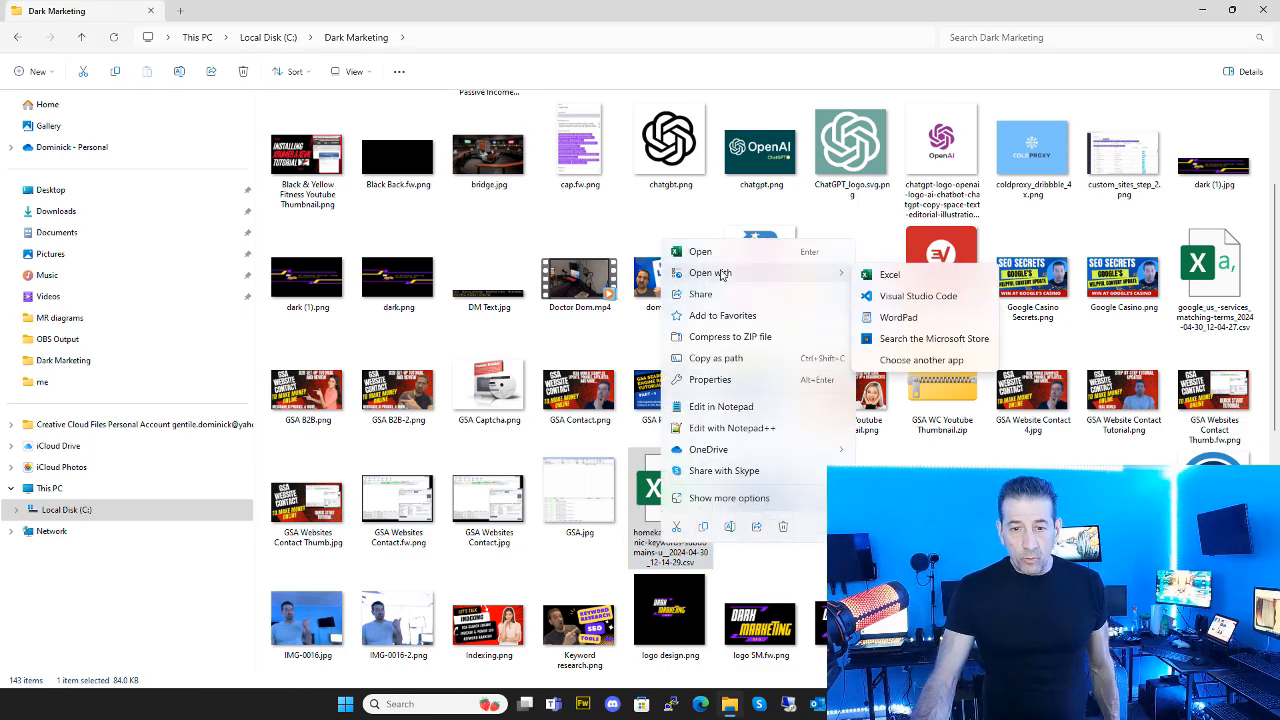
left_click(907, 276)
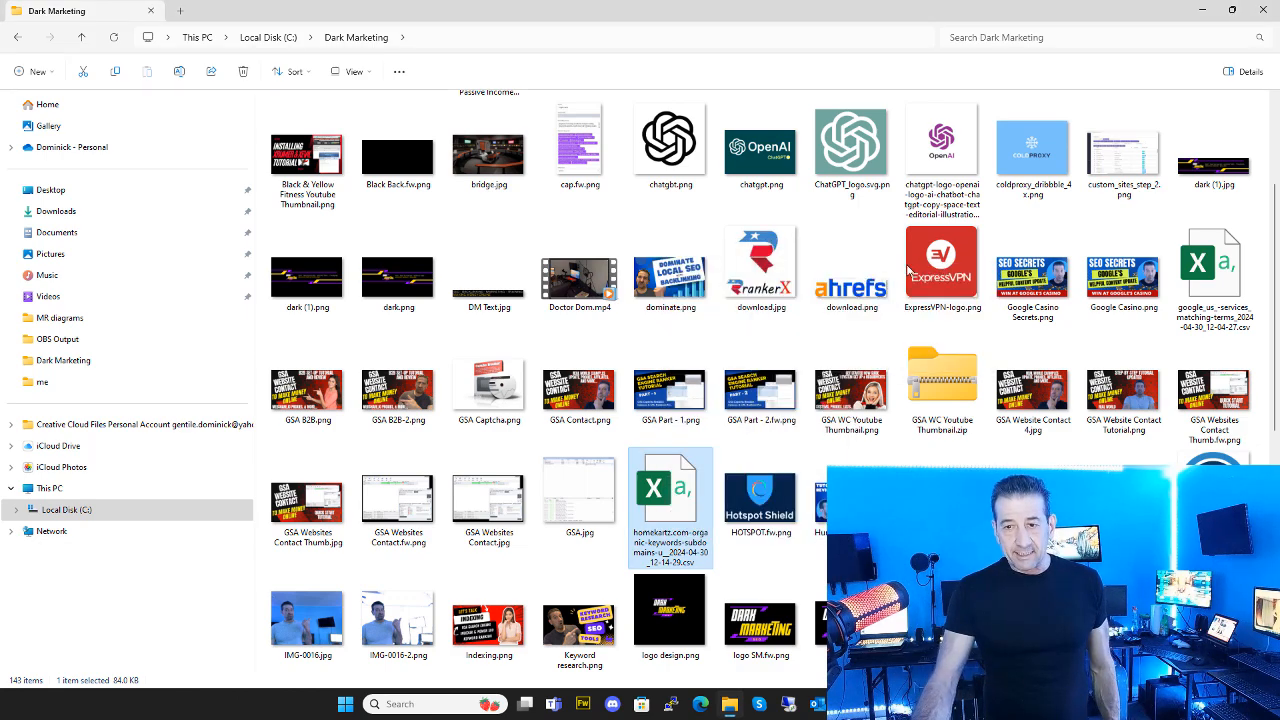
left_click(1272, 9)
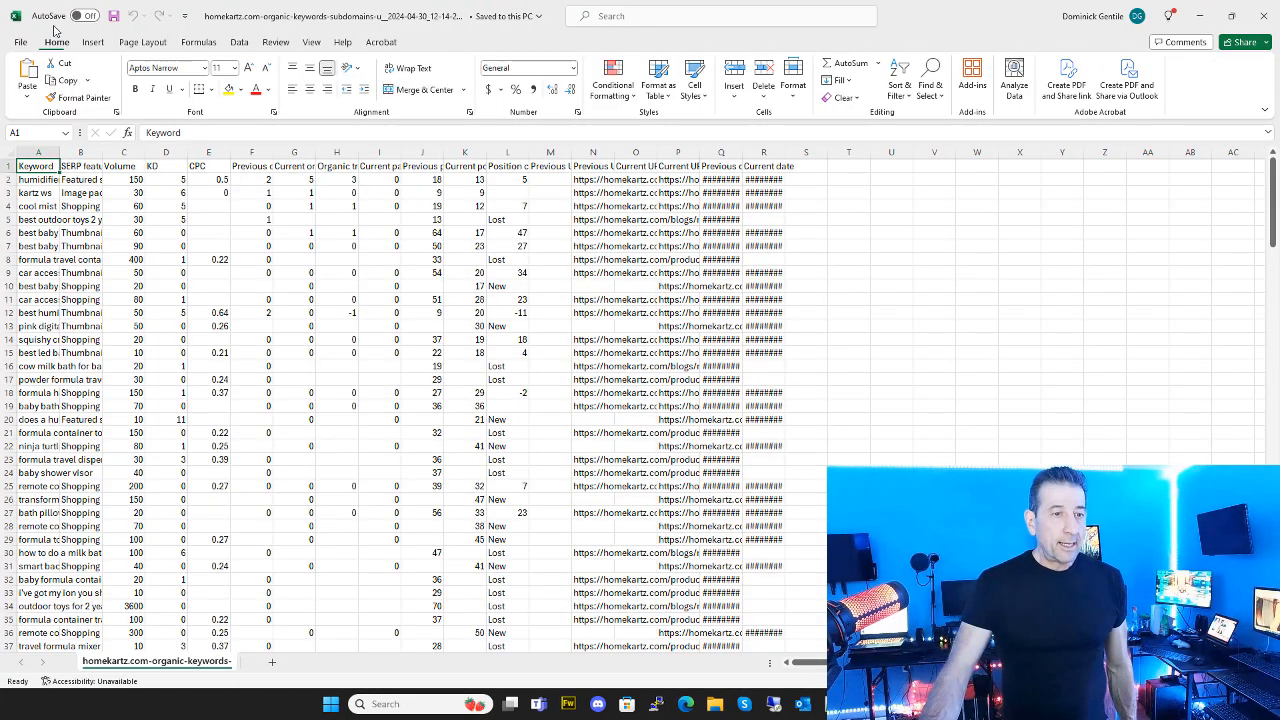
Save the homekartz.com organic keywords file as an Excel Template (*.xltx) in the Data Sets folder.
left_click(18, 44)
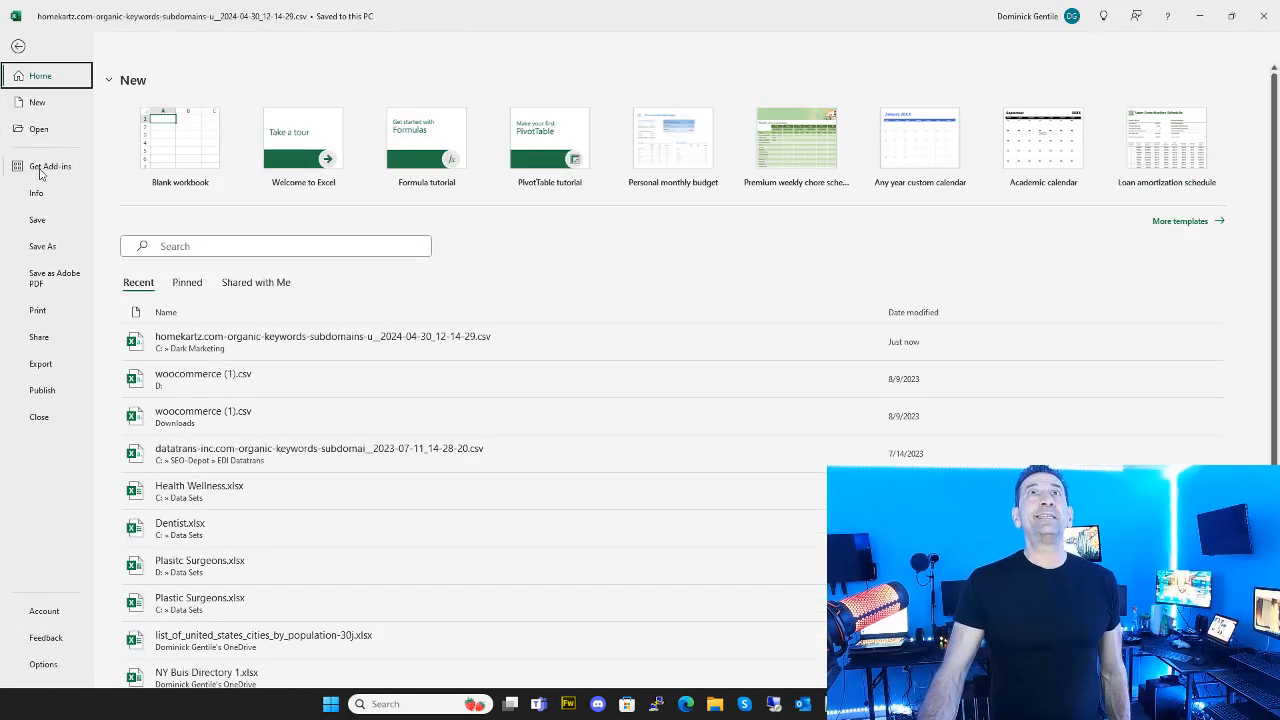
left_click(44, 247)
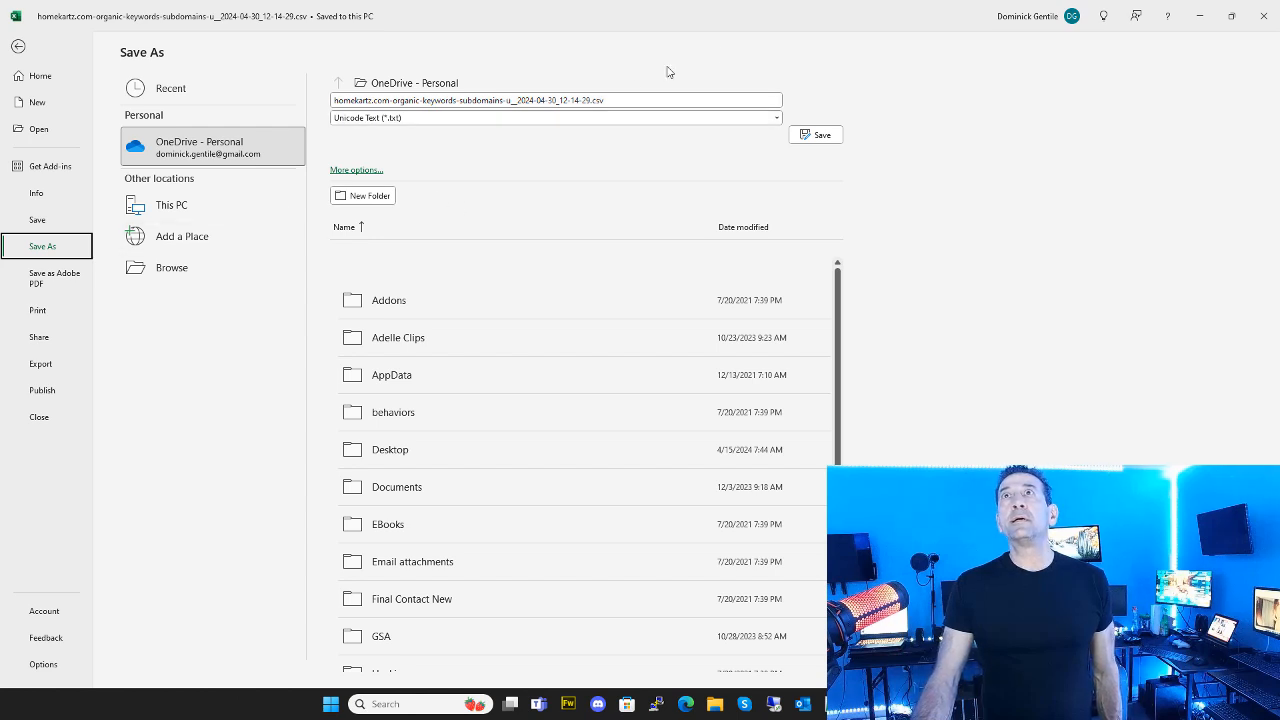
left_click(586, 118)
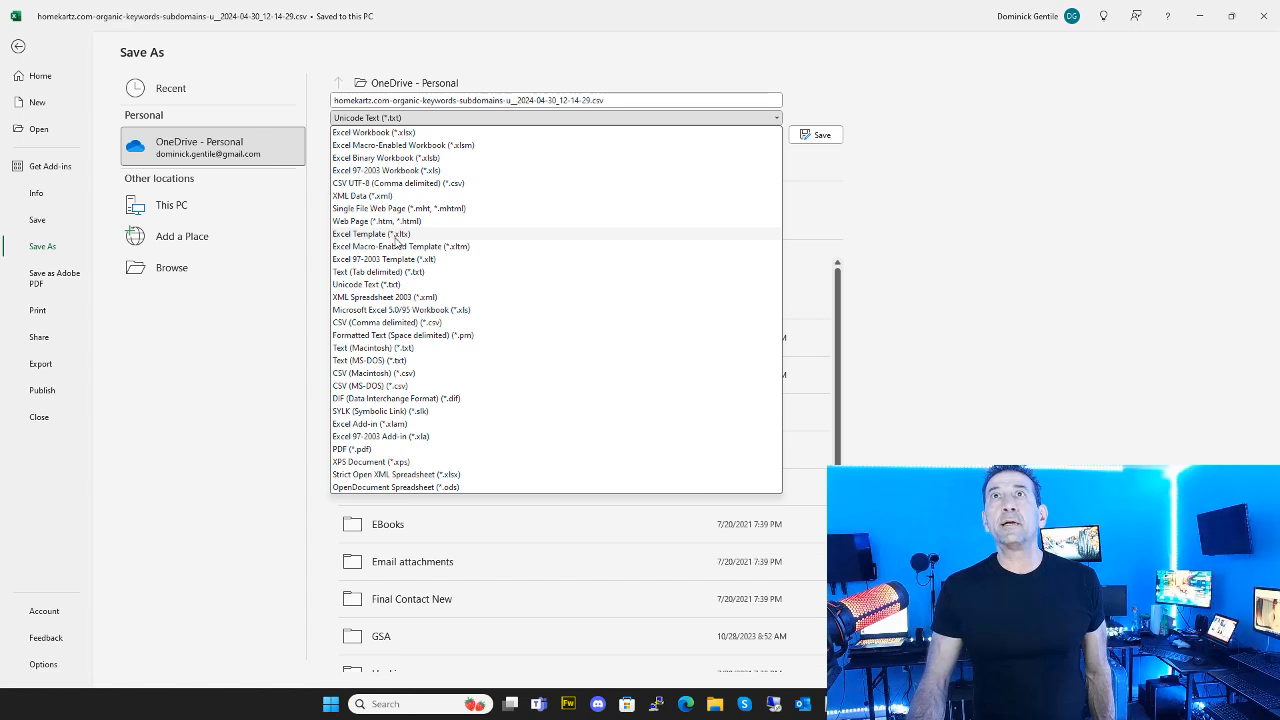
left_click(398, 236)
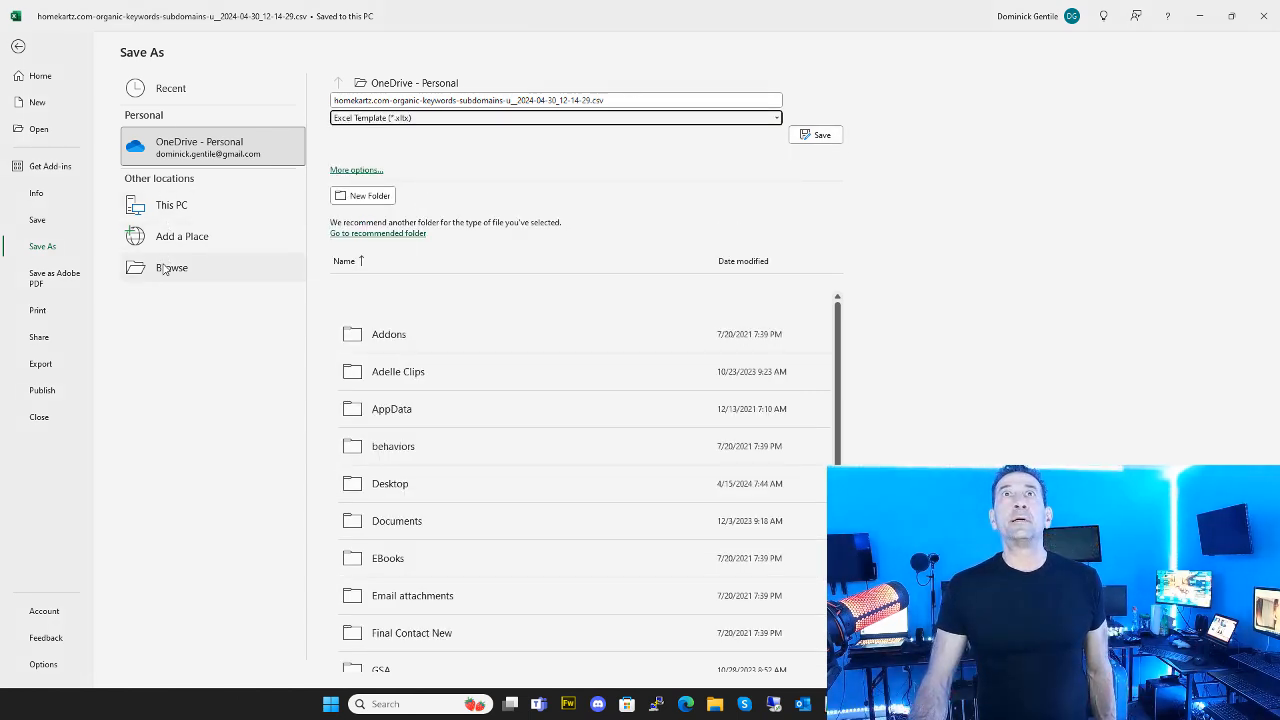
left_click(240, 266)
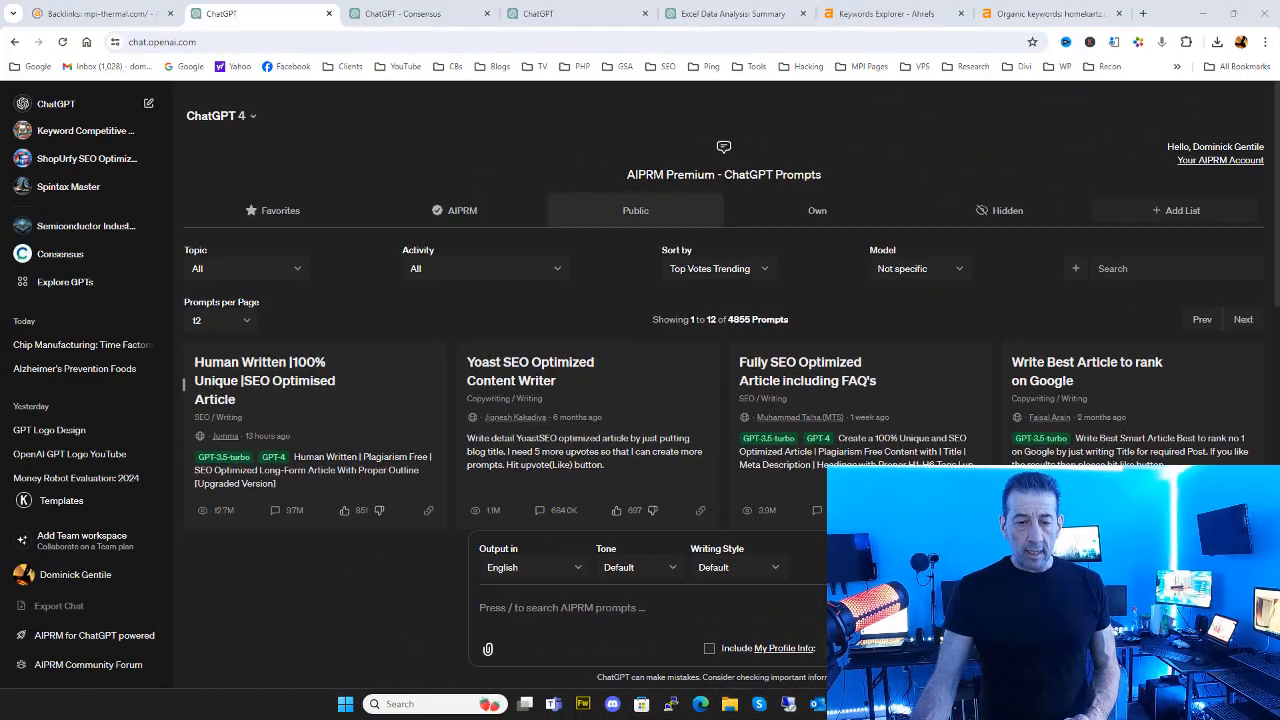
Switch to ChatGPT, attach the homekartz.com keywords template from the Data Sets folder on drive C, and send "please clean data before analysis".
left_click(487, 651)
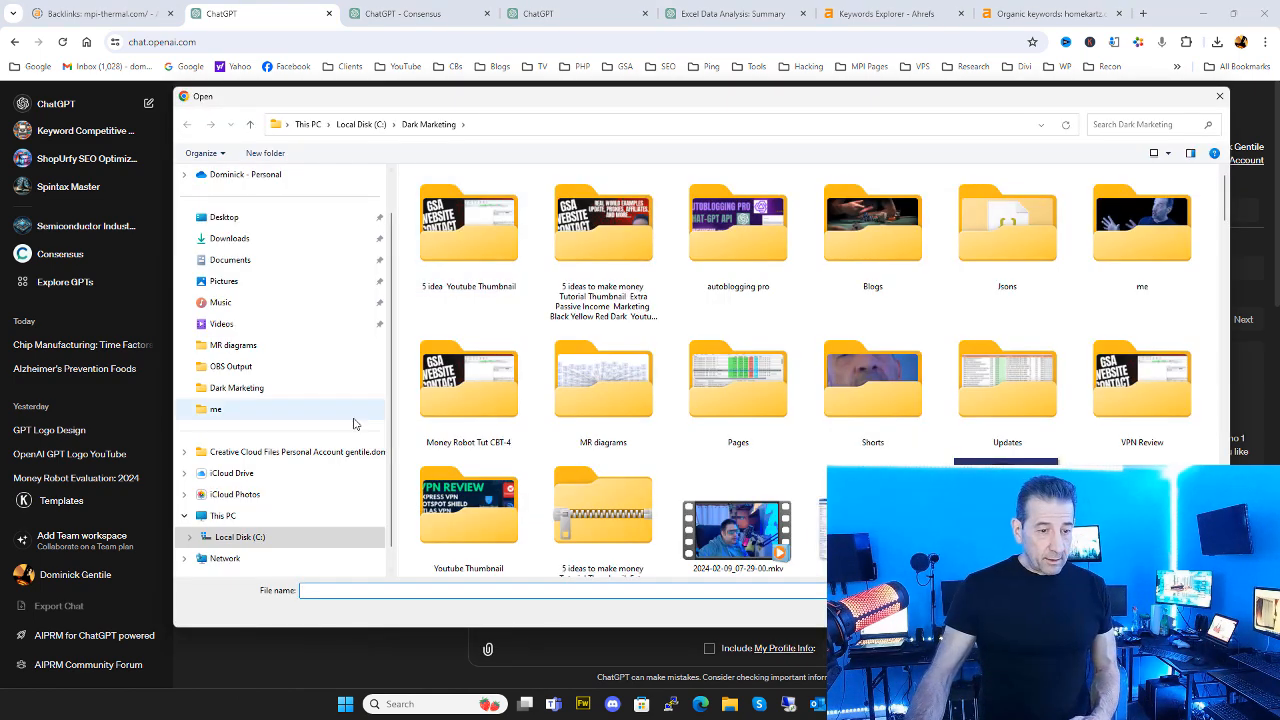
scroll(300, 468, "down", 2)
left_click(238, 515)
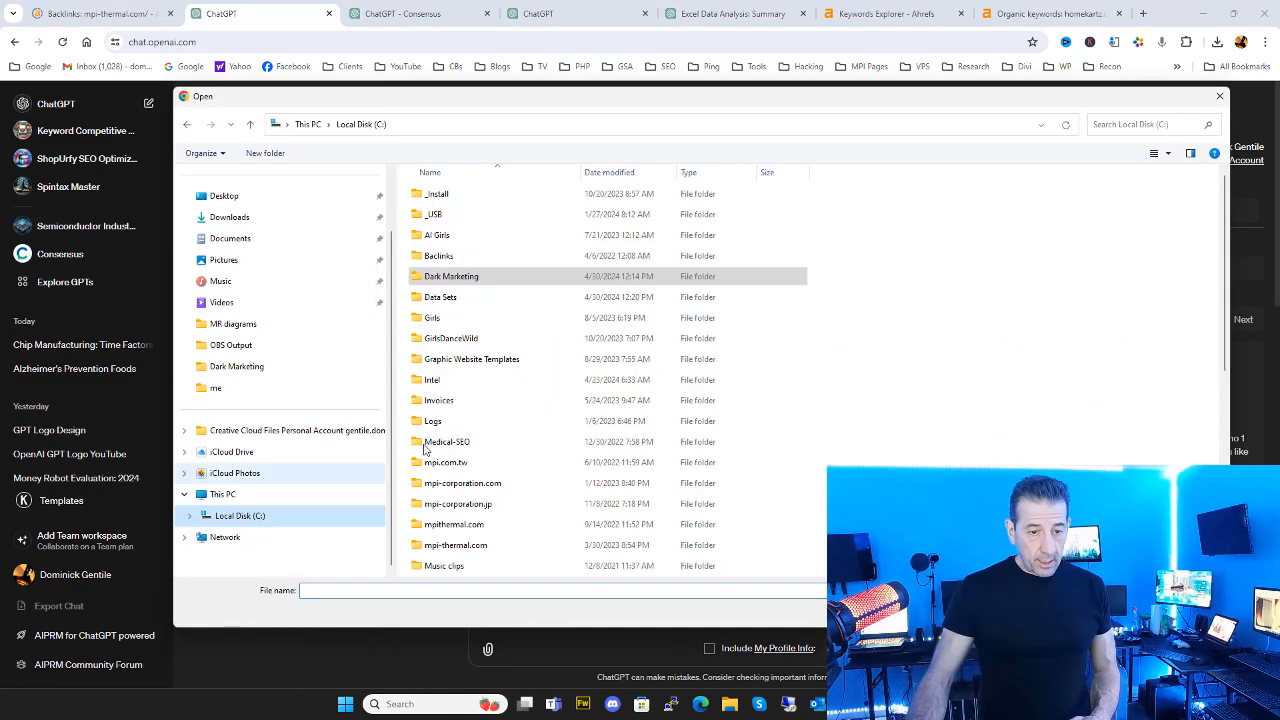
double_click(440, 297)
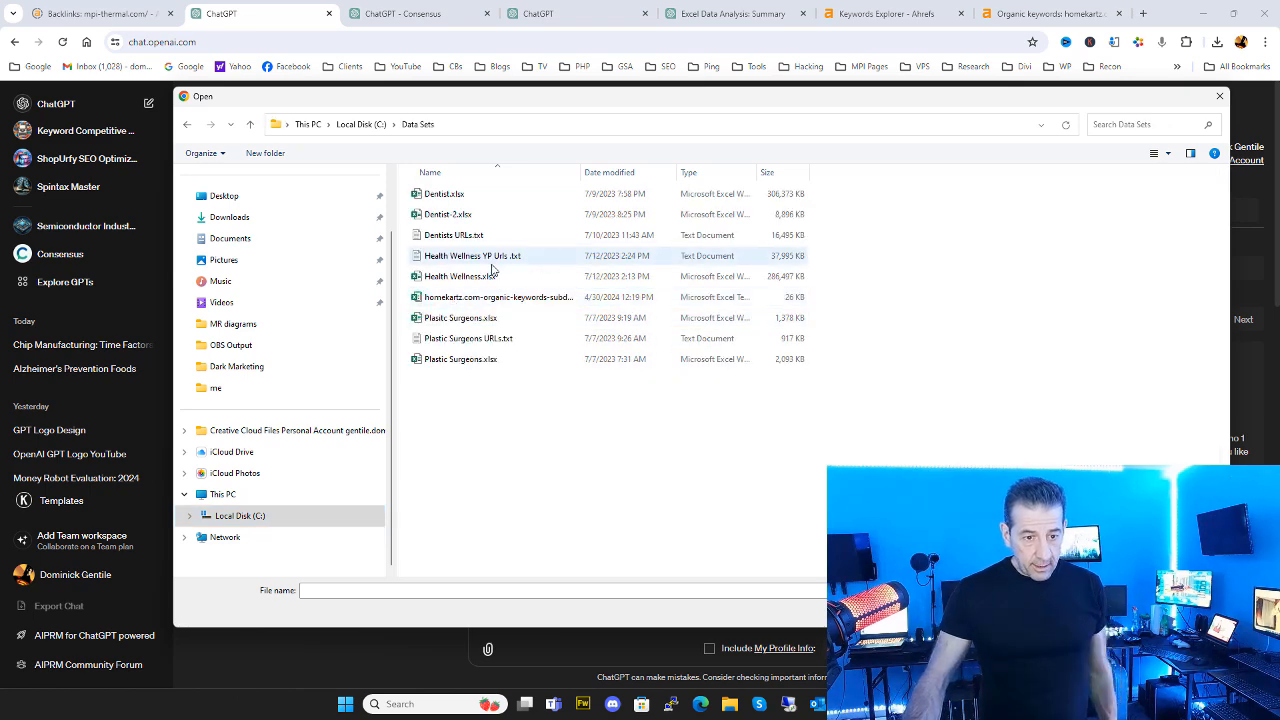
double_click(492, 298)
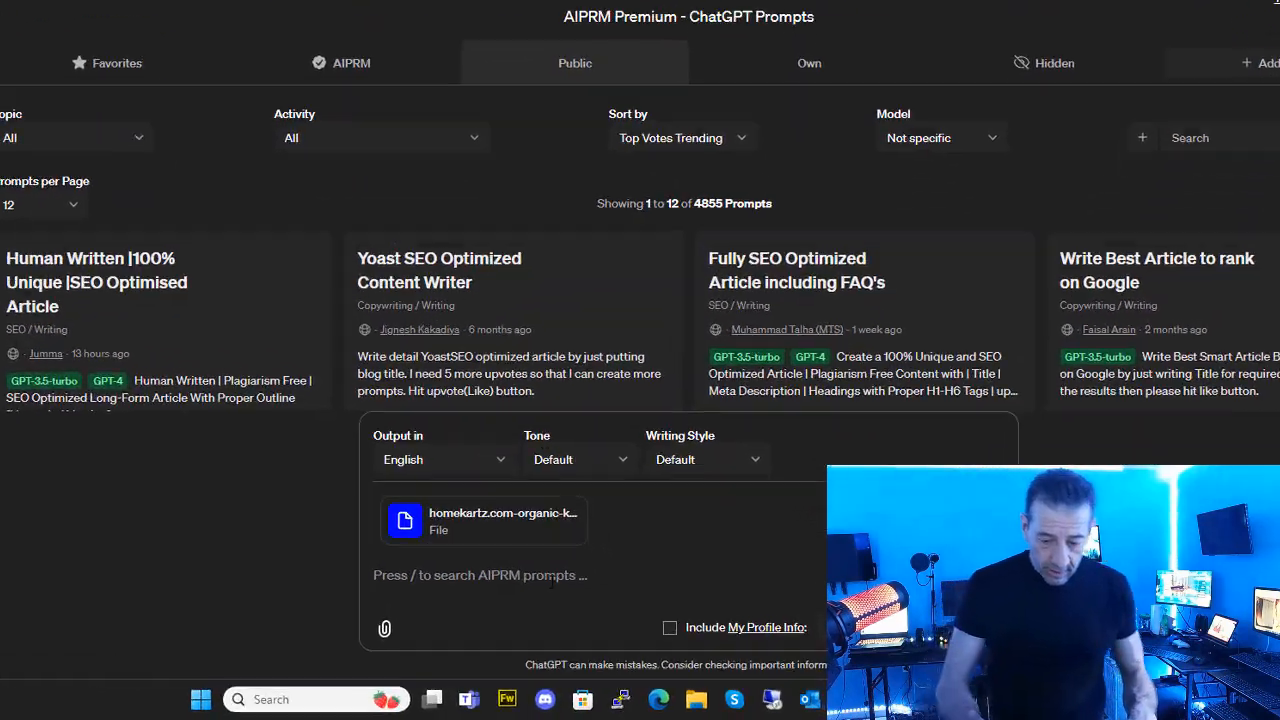
type("please clean data before analysis")
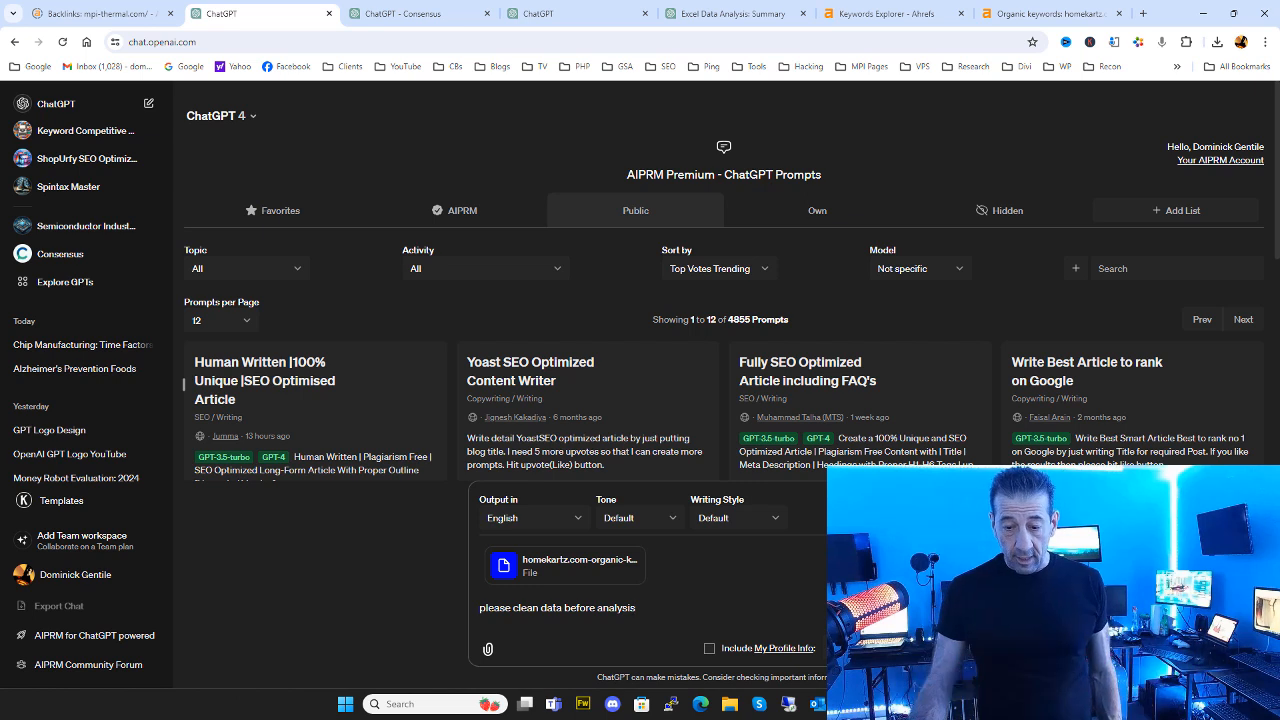
key("Return")
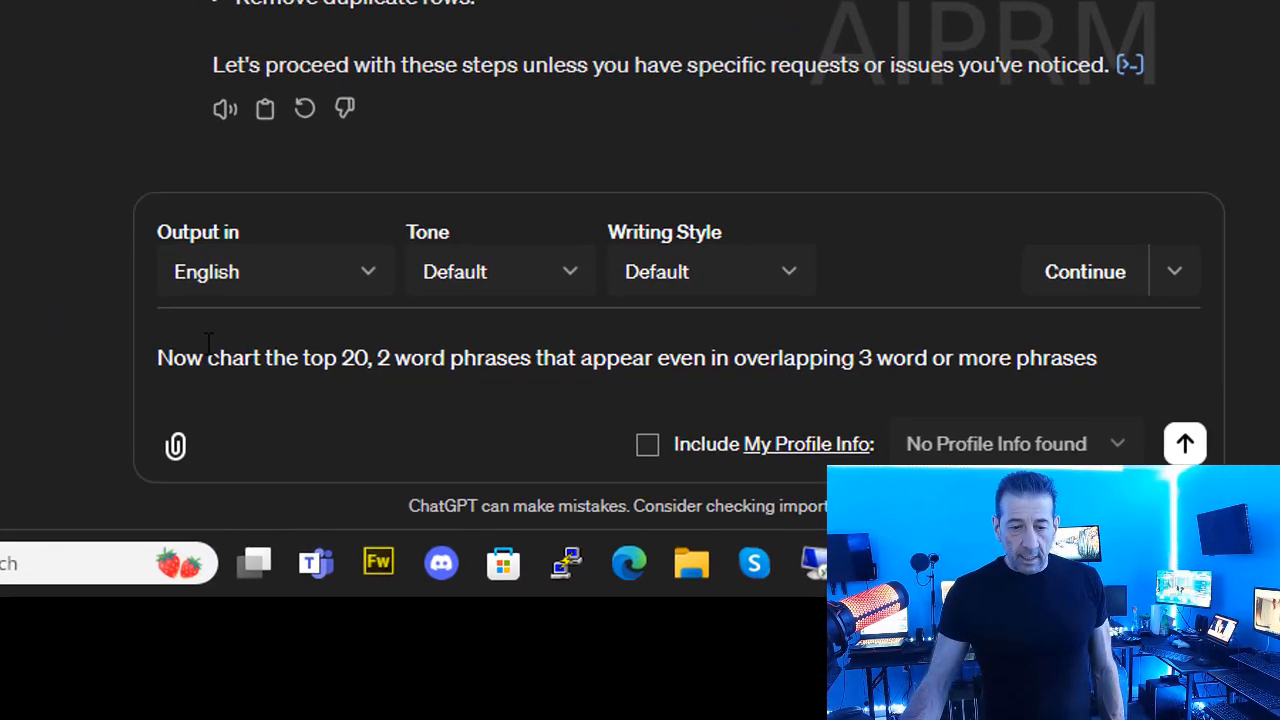
Send the prompt "Now chart the top 20, 2 word phrases that appear even in overlapping 3 word or more phrases".
left_click_drag(145, 348, 338, 352)
left_click(395, 372)
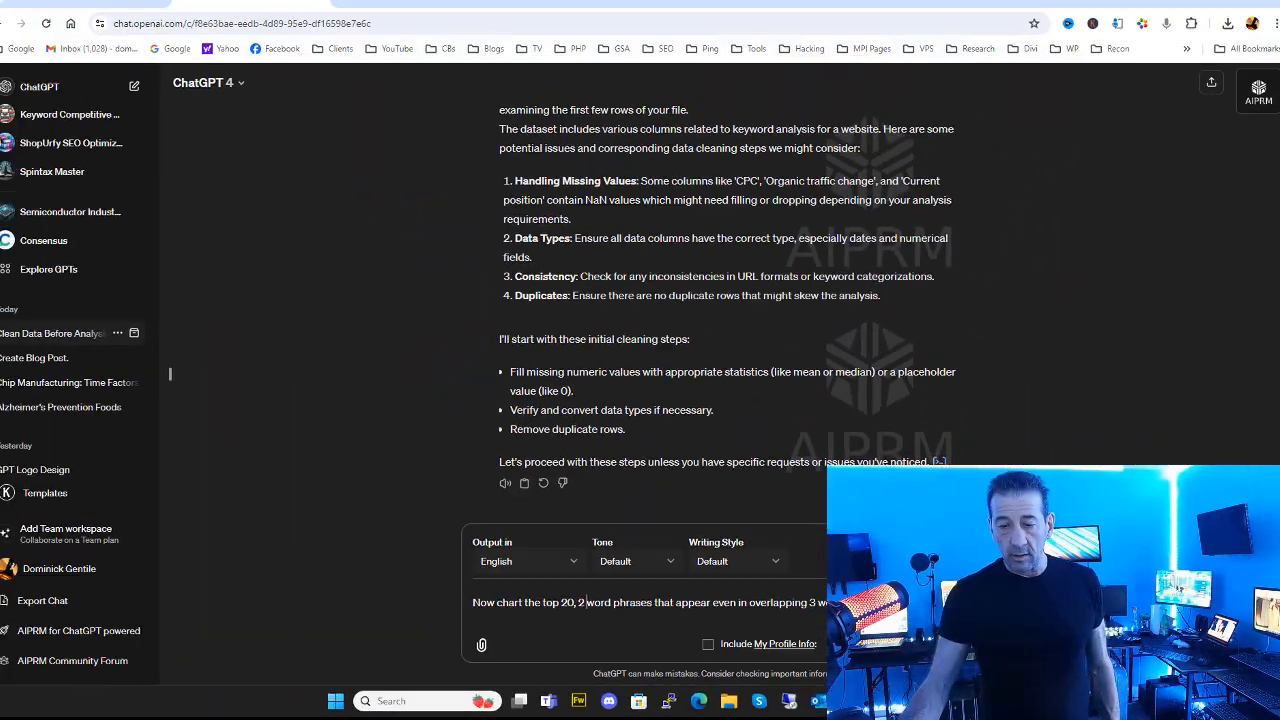
key("Return")
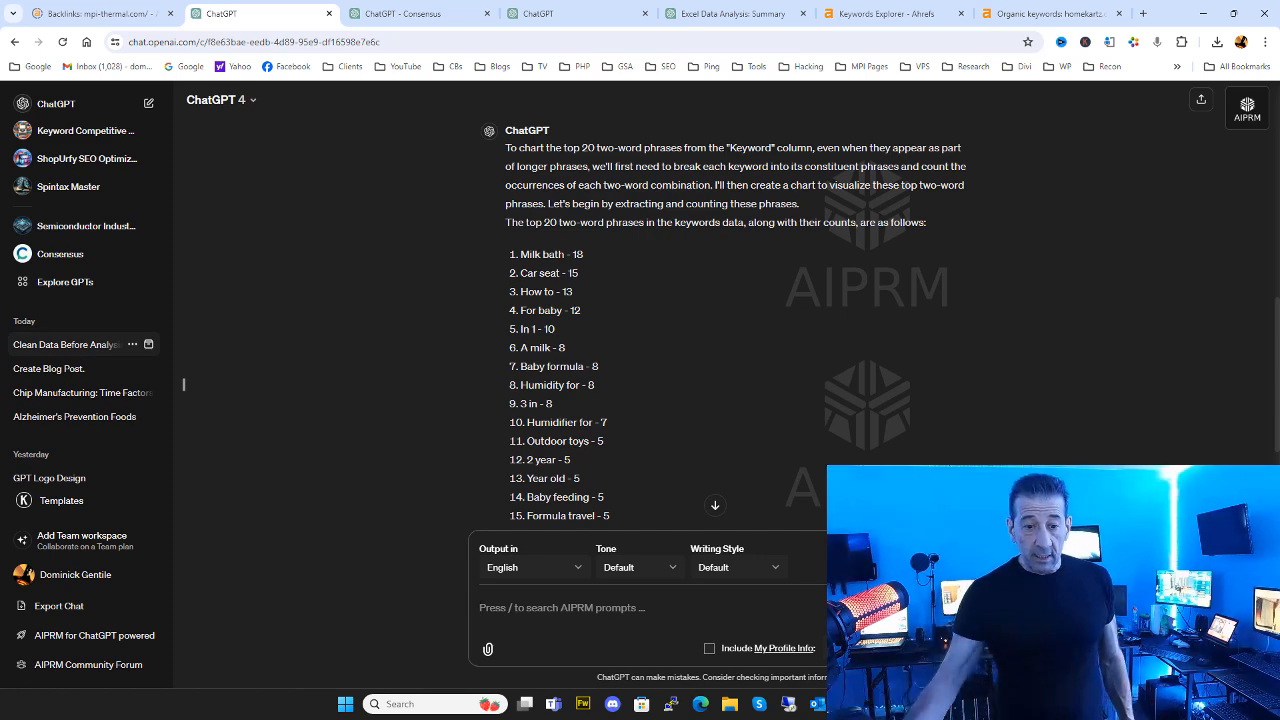
Examine the list and bar chart of the top 20 two-word phrases for homekartz.com, including the explanation below the chart.
scroll(837, 342, "down", 3)
scroll(837, 342, "up", 3)
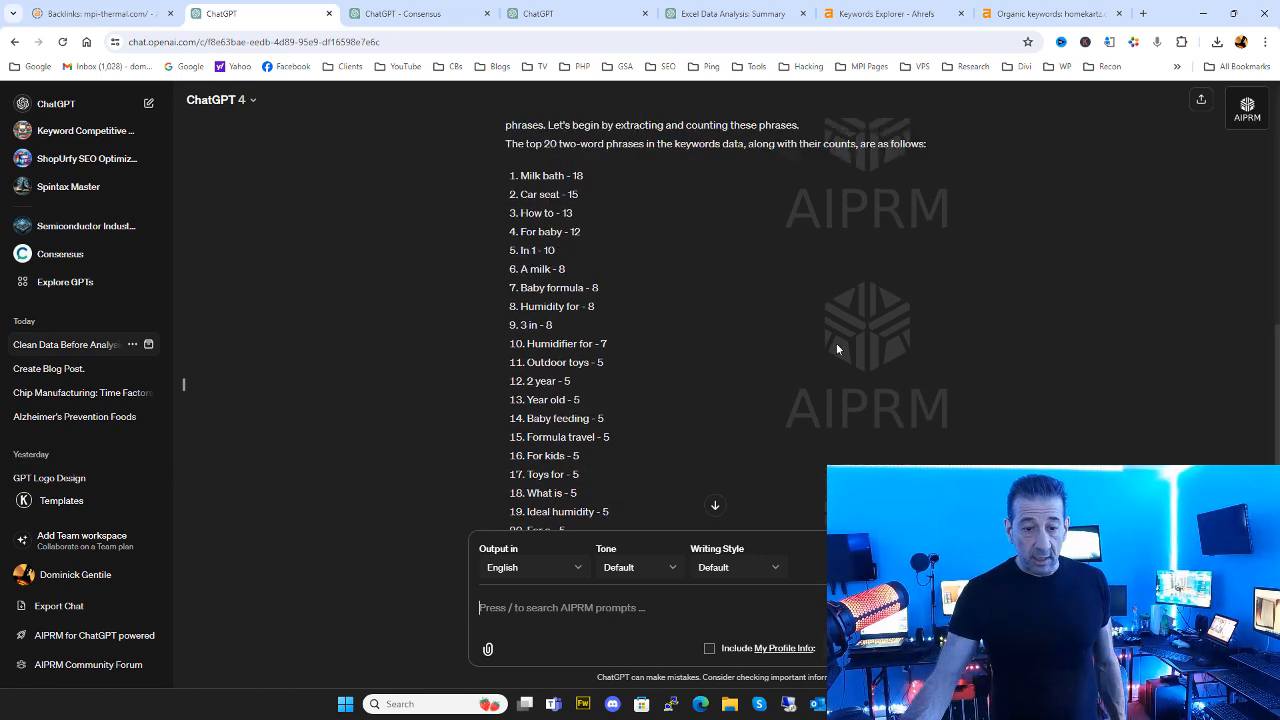
scroll(798, 341, "down", 1)
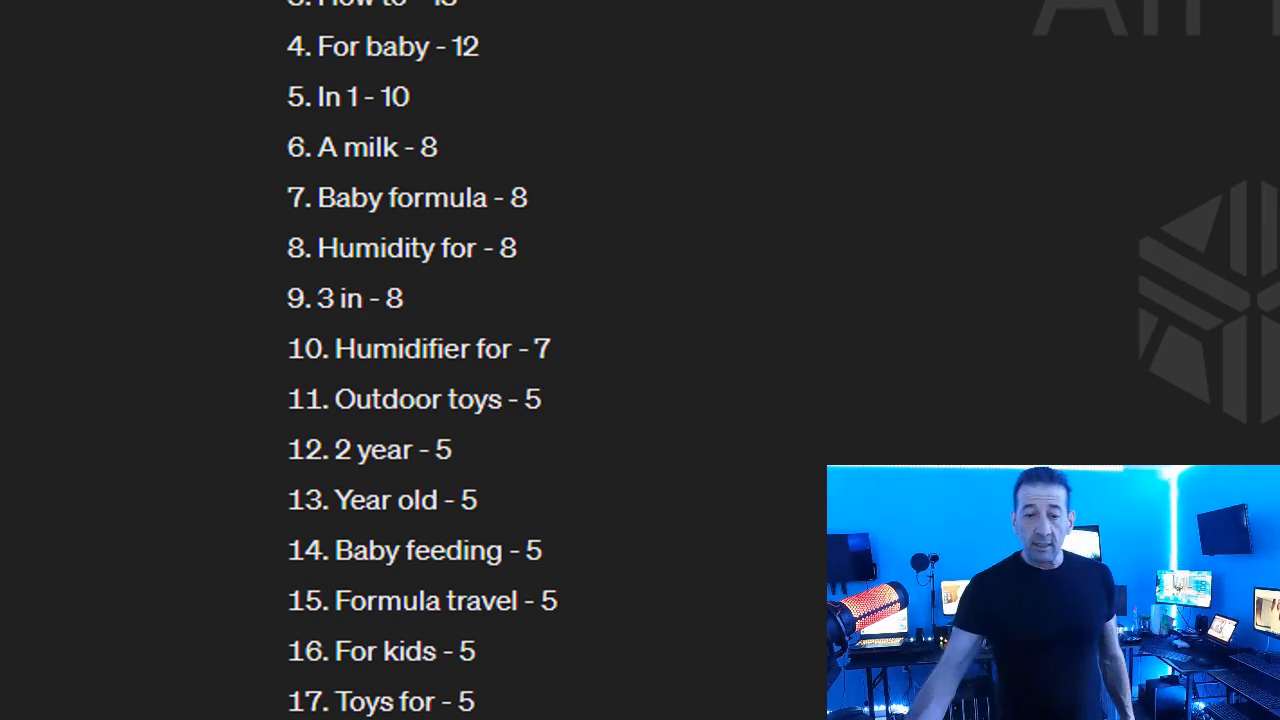
scroll(780, 86, "down", 2)
scroll(615, 272, "down", 2)
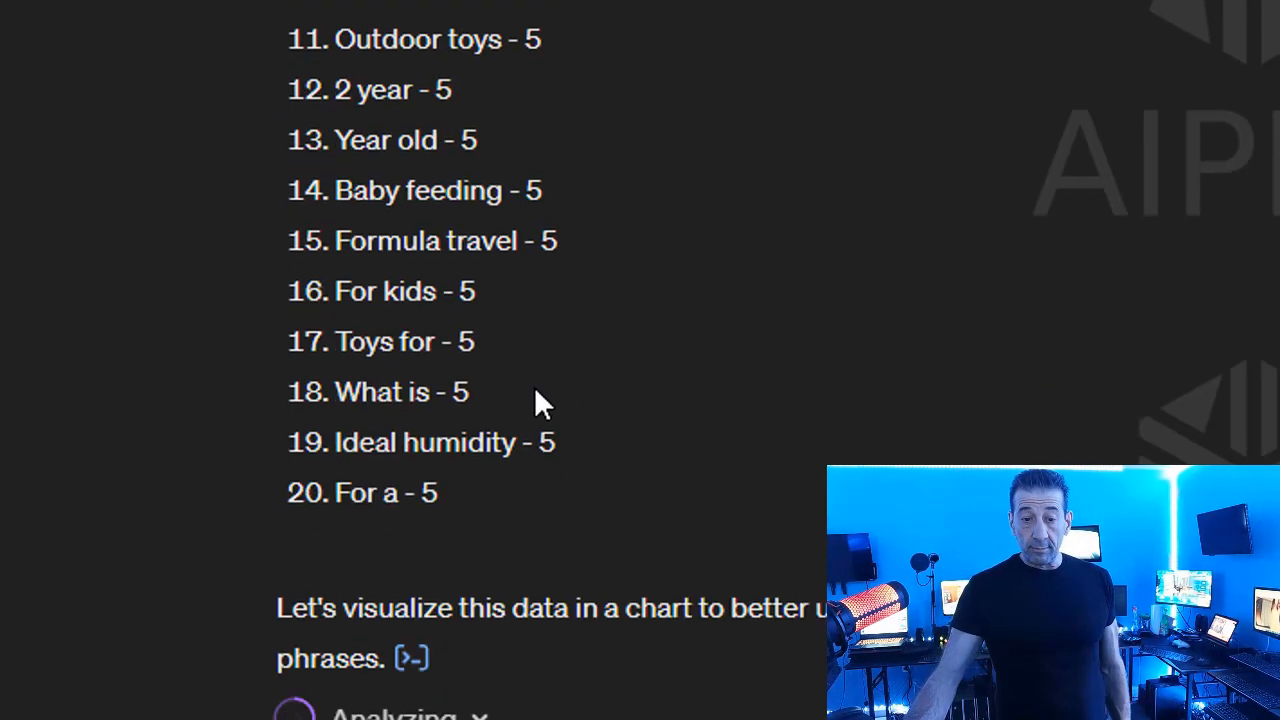
scroll(470, 440, "up", 2)
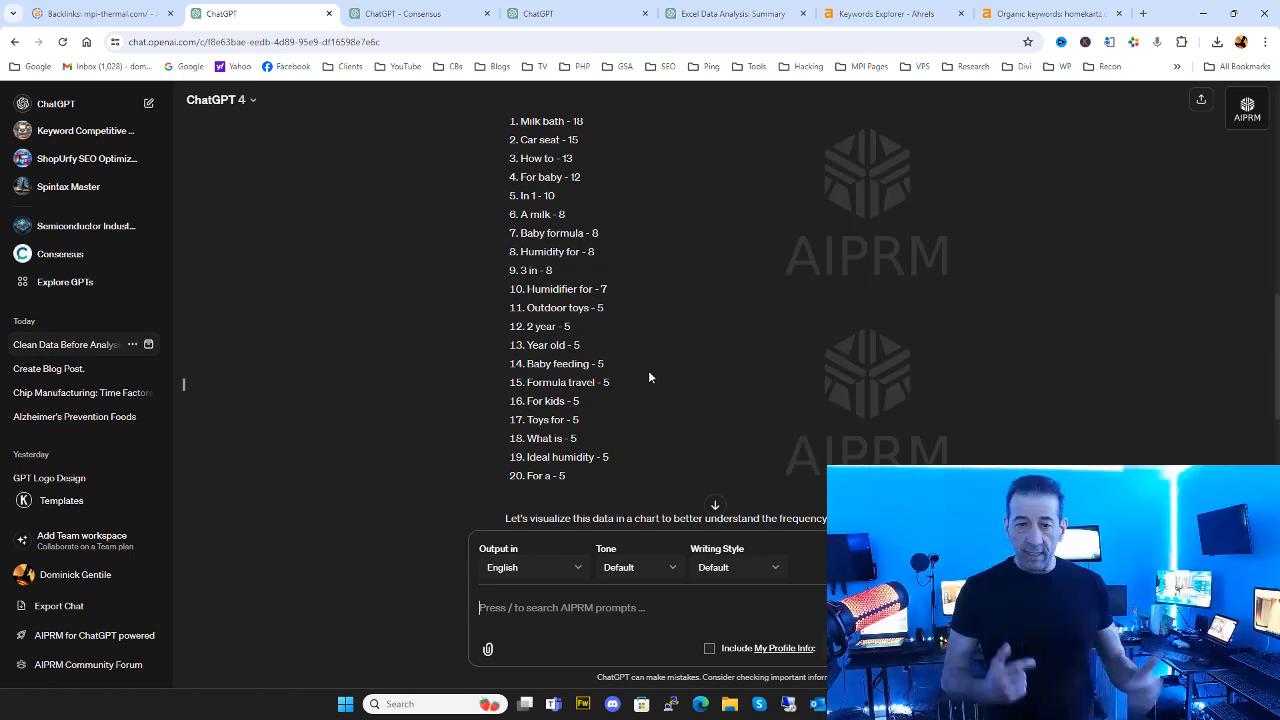
scroll(656, 370, "down", 3)
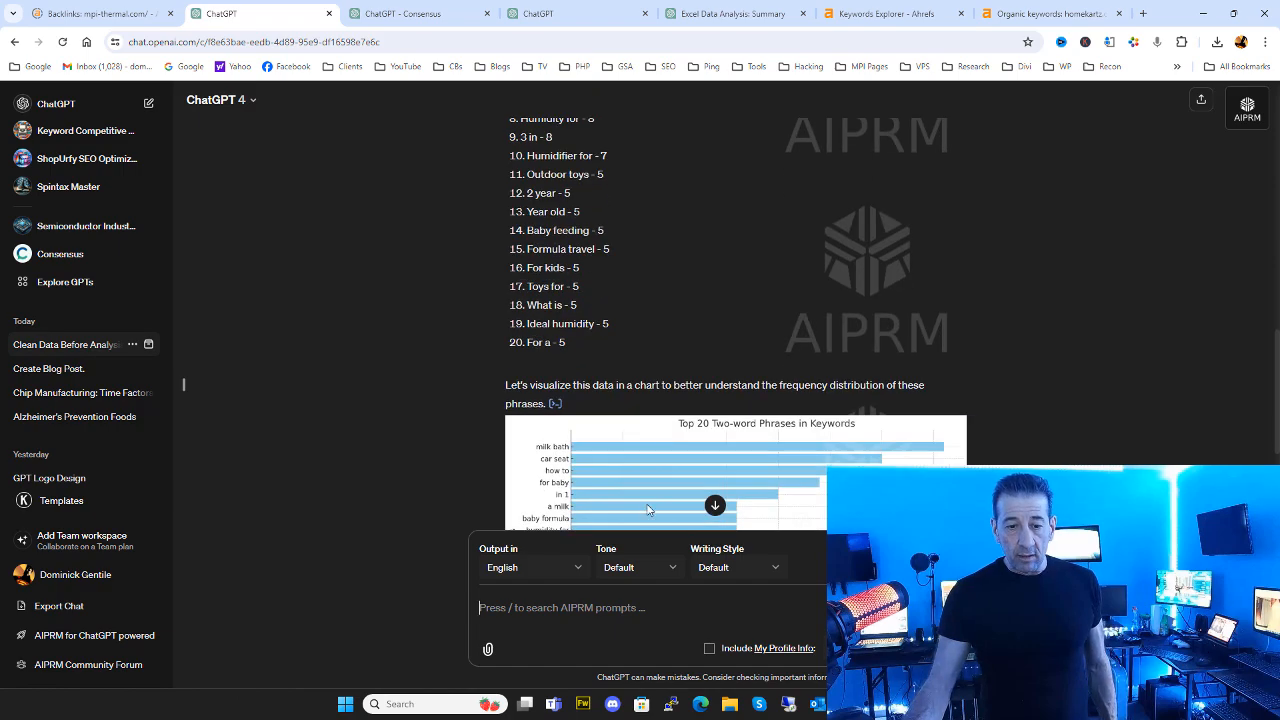
scroll(646, 486, "down", 2)
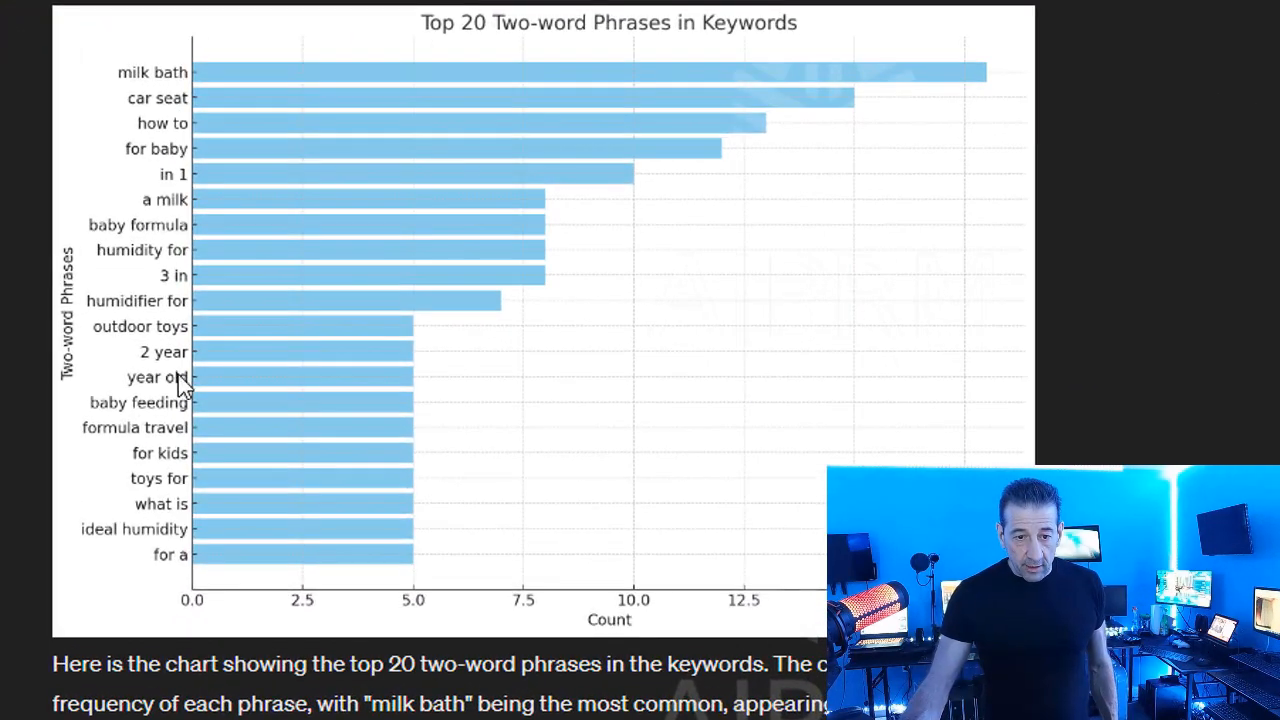
scroll(245, 420, "down", 1)
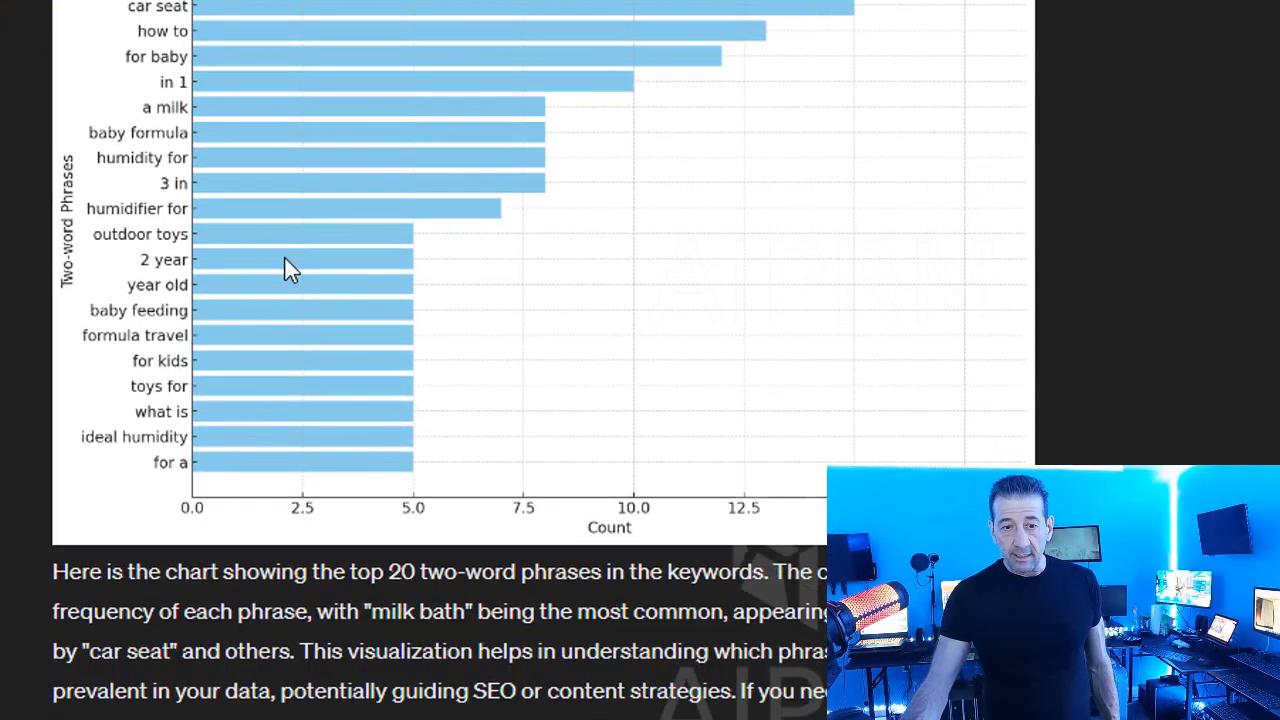
scroll(320, 285, "down", 1)
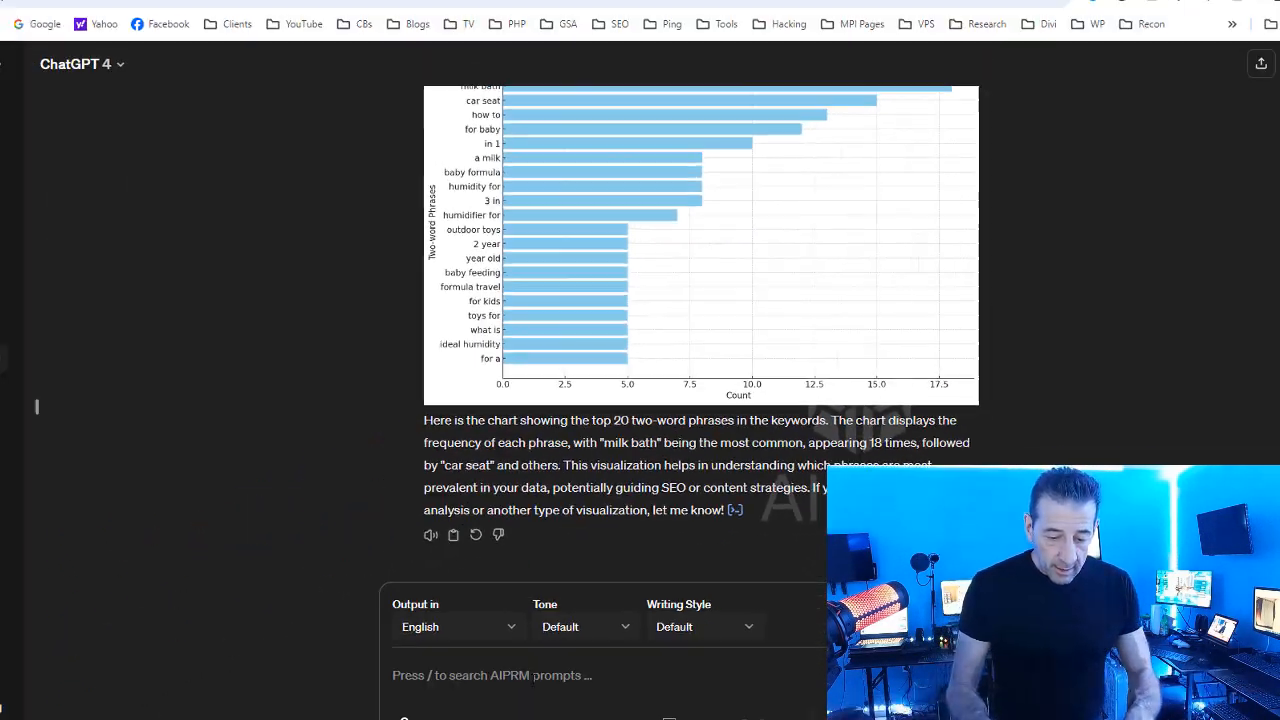
Copy the earlier top 20, 2 word phrases prompt from the conversation and paste it into the message box.
scroll(563, 222, "up", 10)
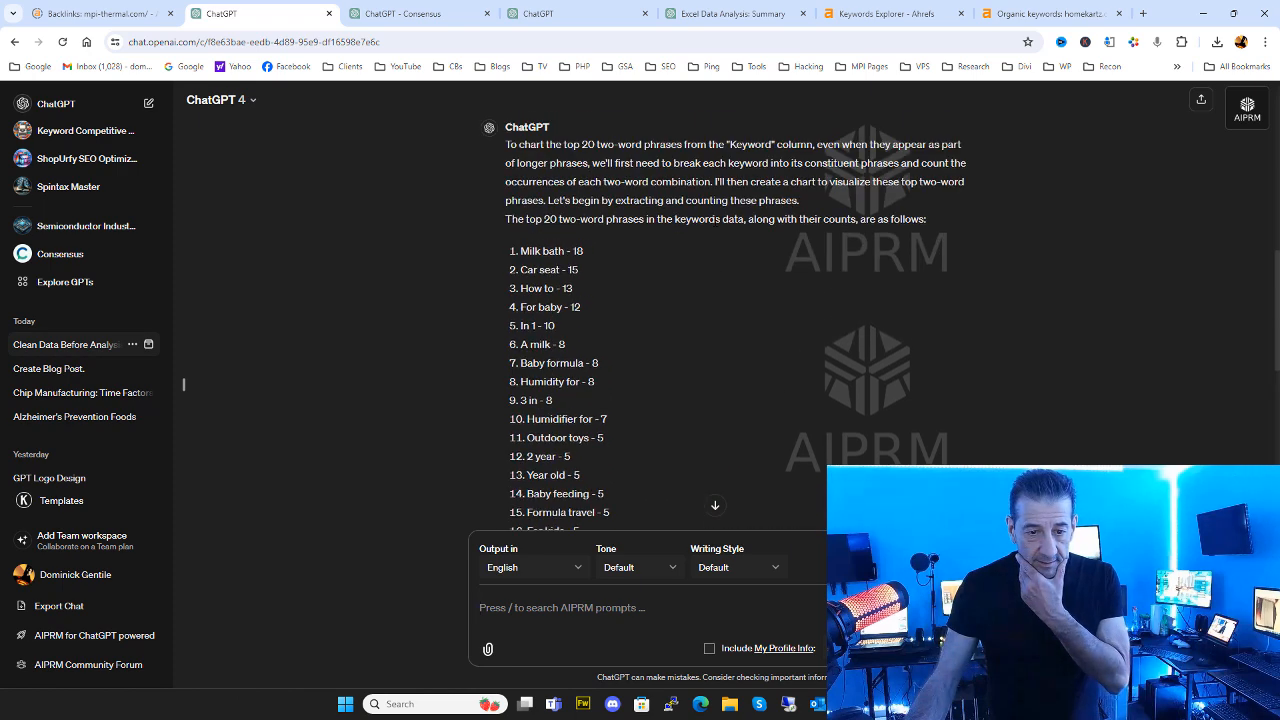
left_click_drag(948, 287, 1021, 290)
key("ctrl+c")
left_click(506, 287)
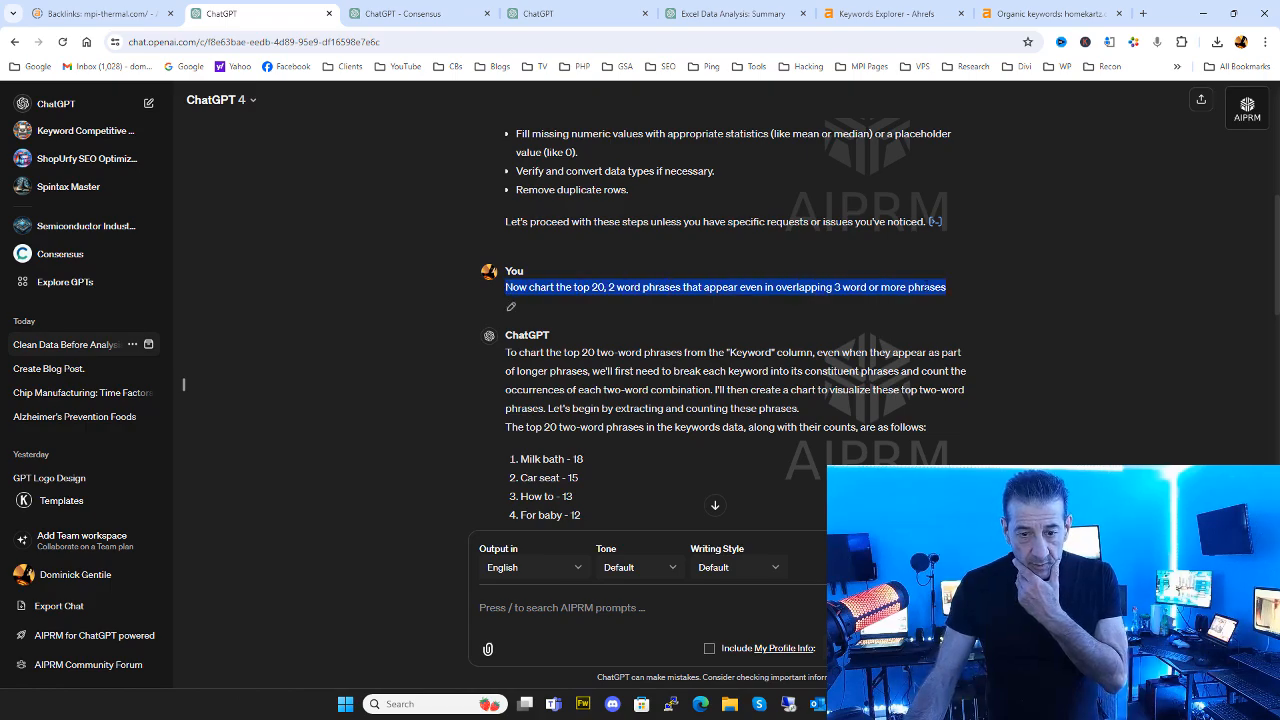
right_click(560, 283)
left_click(770, 297)
scroll(824, 347, "down", 3)
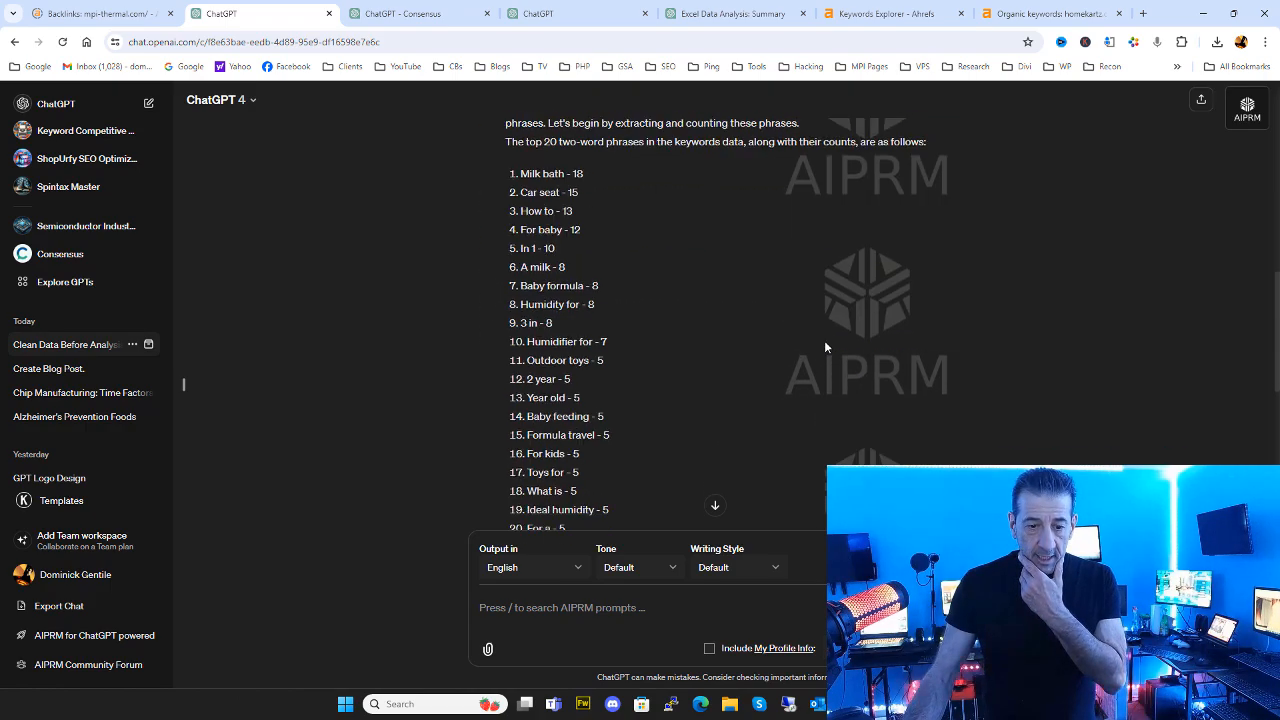
scroll(825, 347, "down", 10)
left_click(546, 614)
right_click(546, 614)
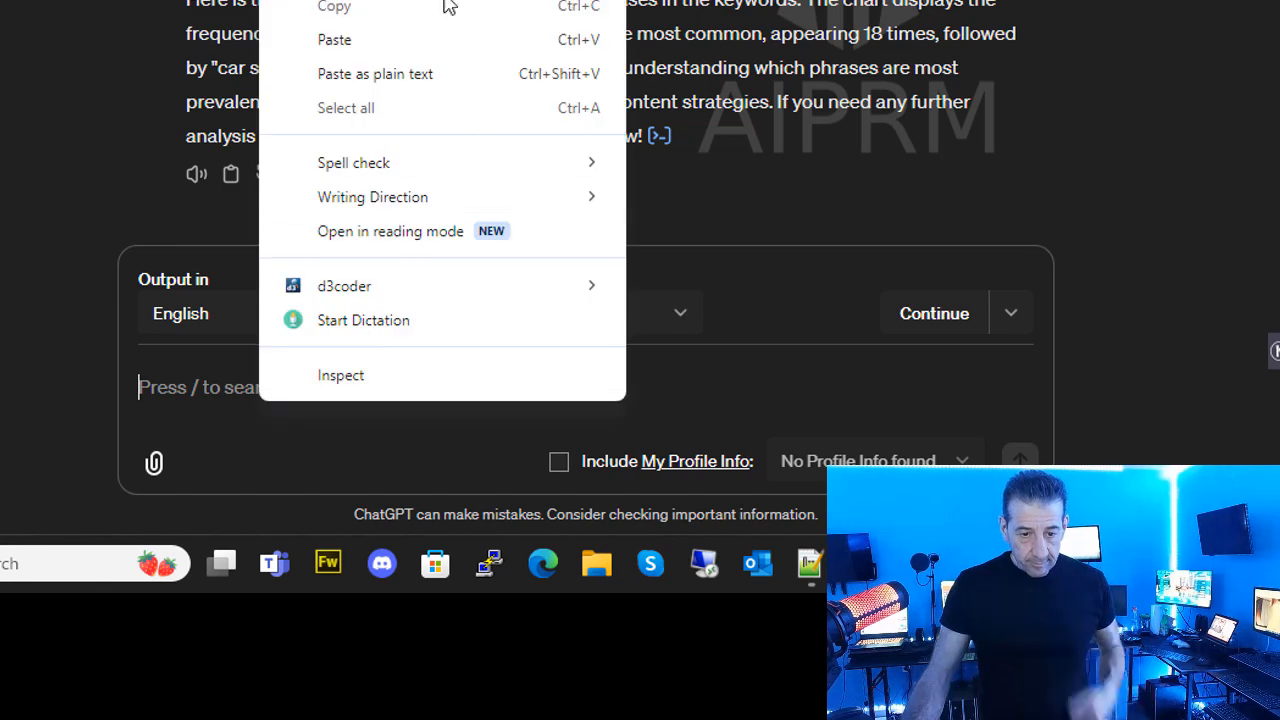
left_click(354, 44)
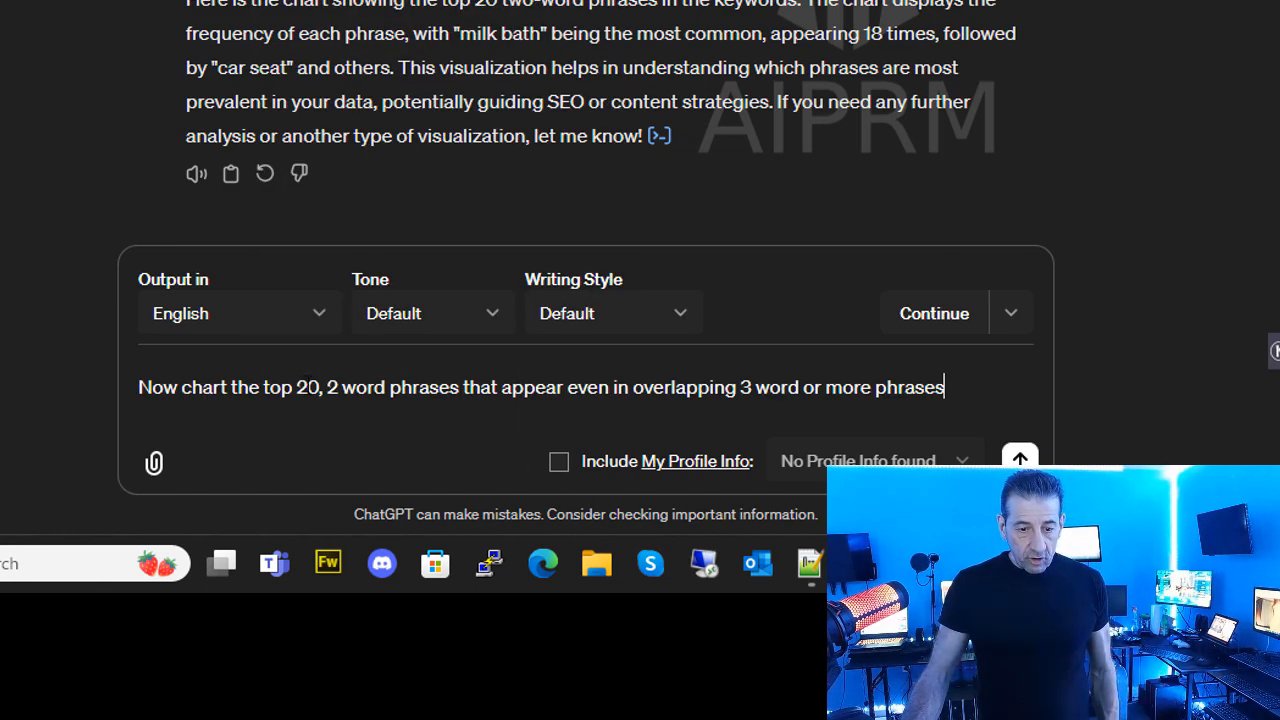
Change the pasted prompt to request the top 30, 1 word phrases, send it, and view the resulting chart.
left_click(307, 387)
key("BackSpace")
type("3")
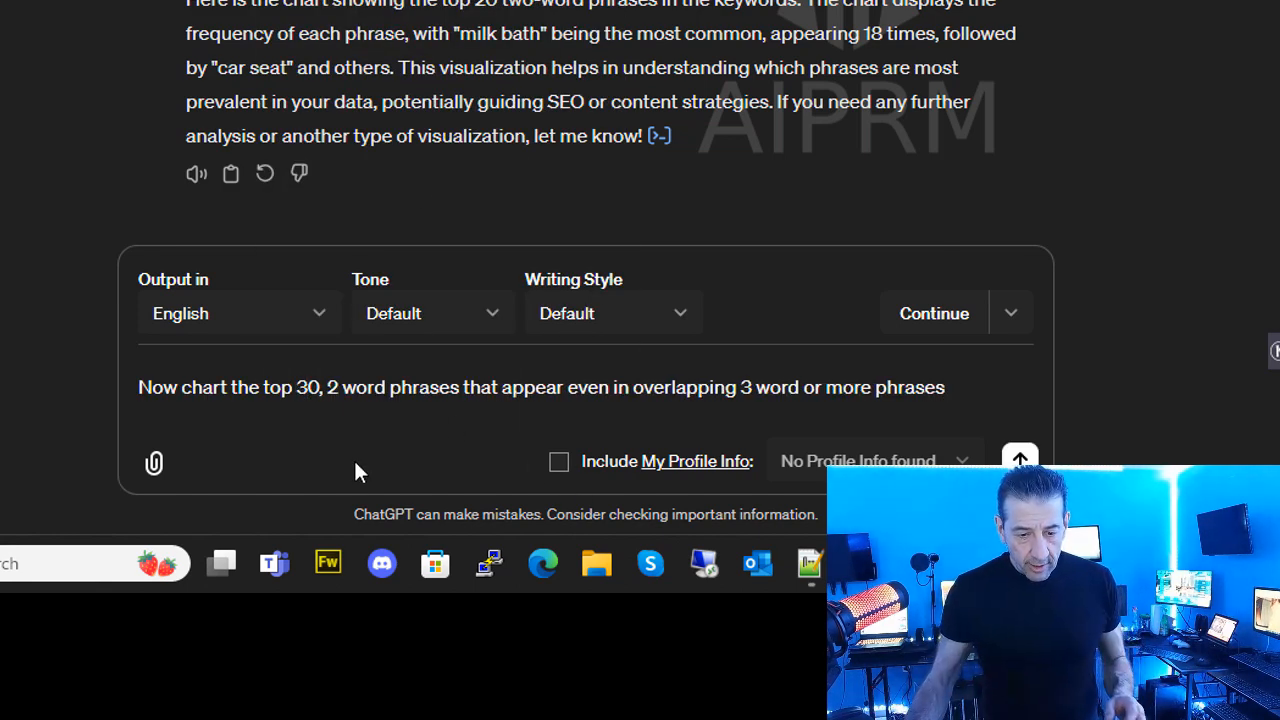
key("Right")
key("Right")
key("Right")
key("shift+Right")
key("BackSpace")
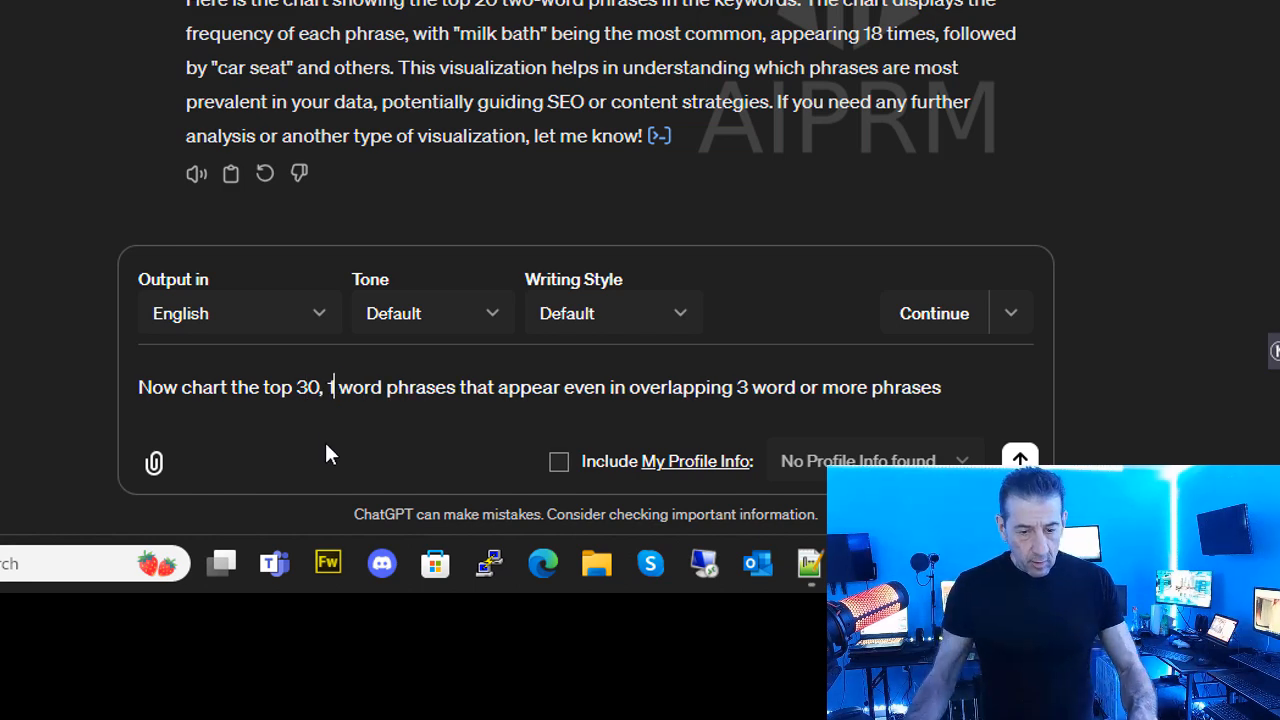
type("1")
left_click(1020, 460)
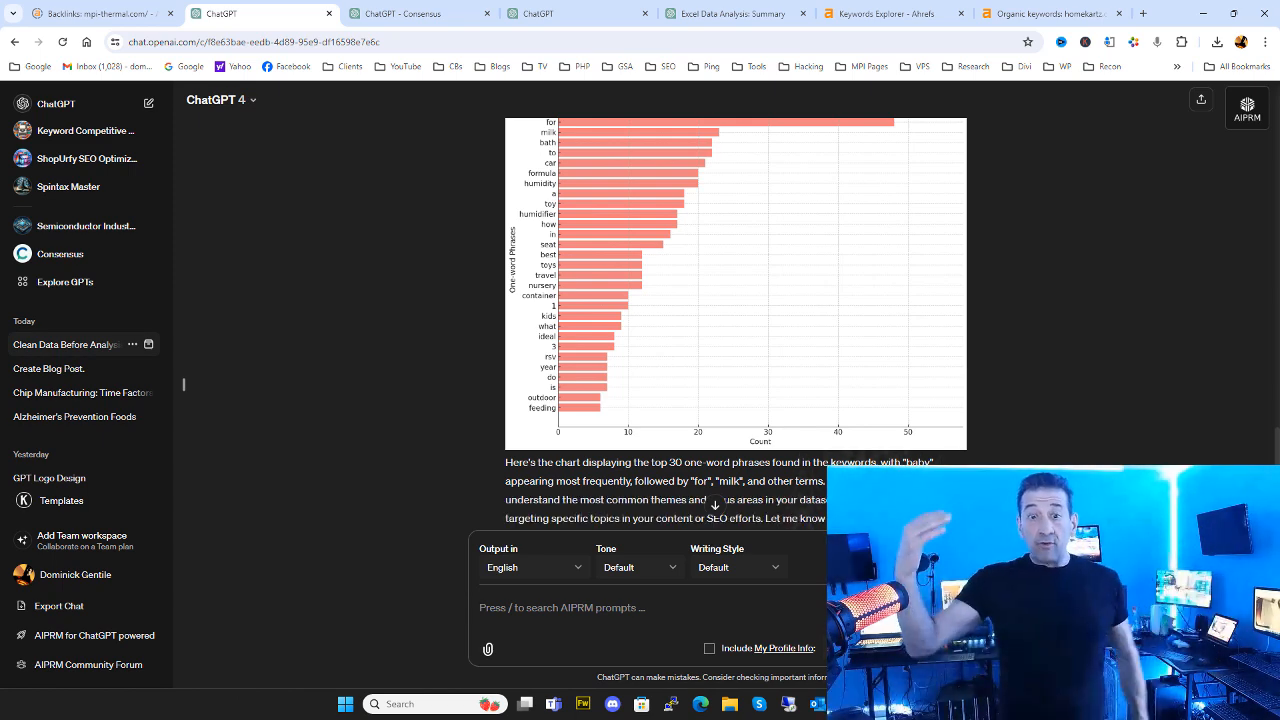
scroll(1064, 398, "up", 1)
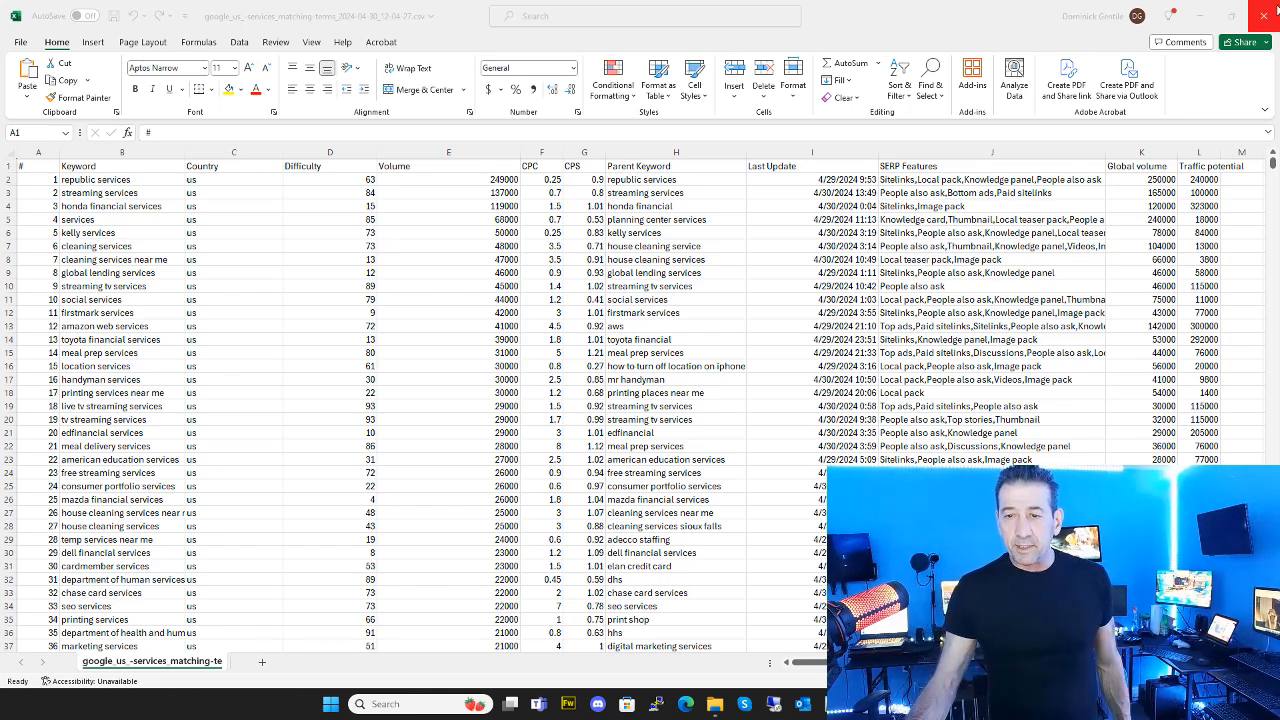
Minimize the services matching-terms workbook and copy the keyword "sensory toys for kids" from the kids toys Matching terms report in Ahrefs.
left_click(1203, 16)
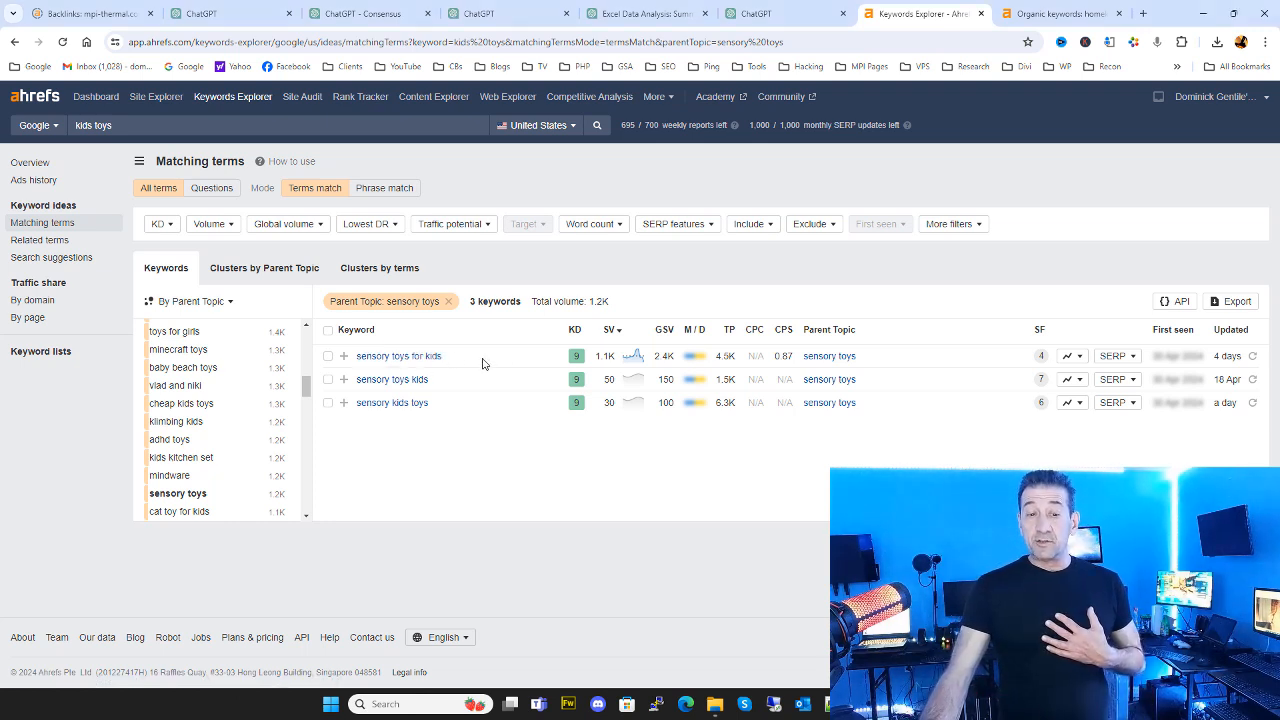
left_click_drag(446, 357, 356, 357)
right_click(378, 364)
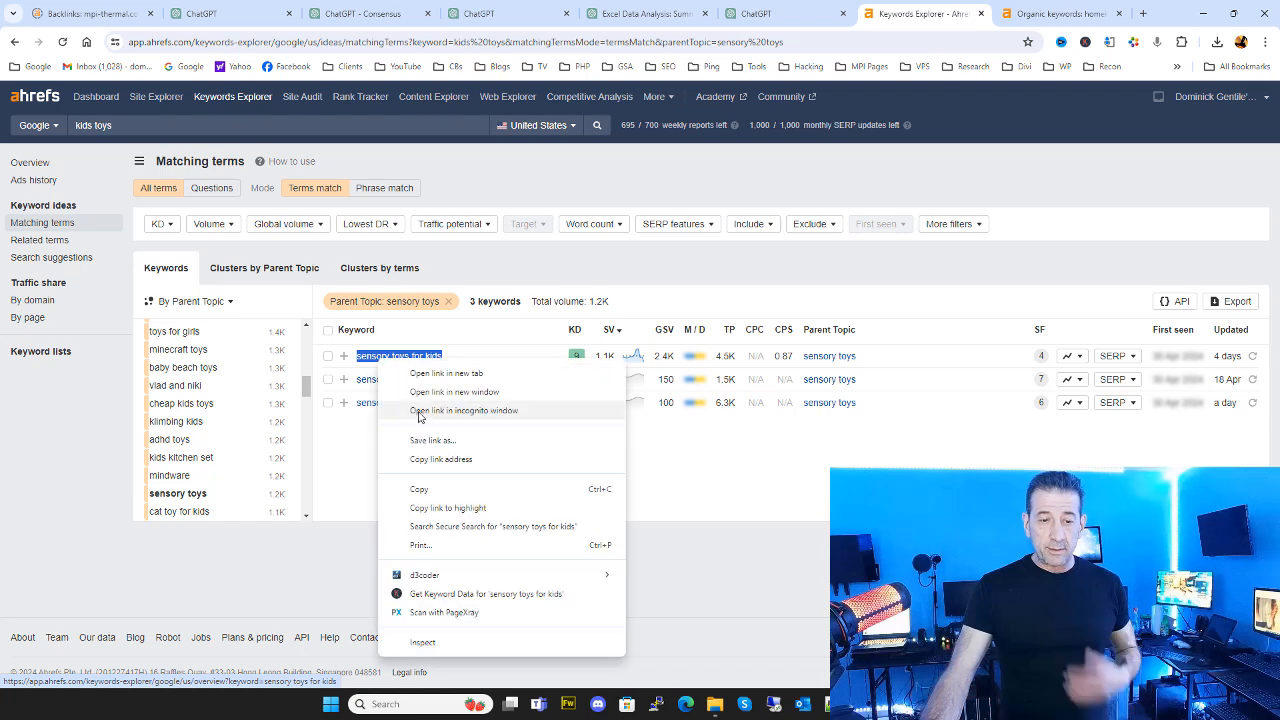
left_click(425, 487)
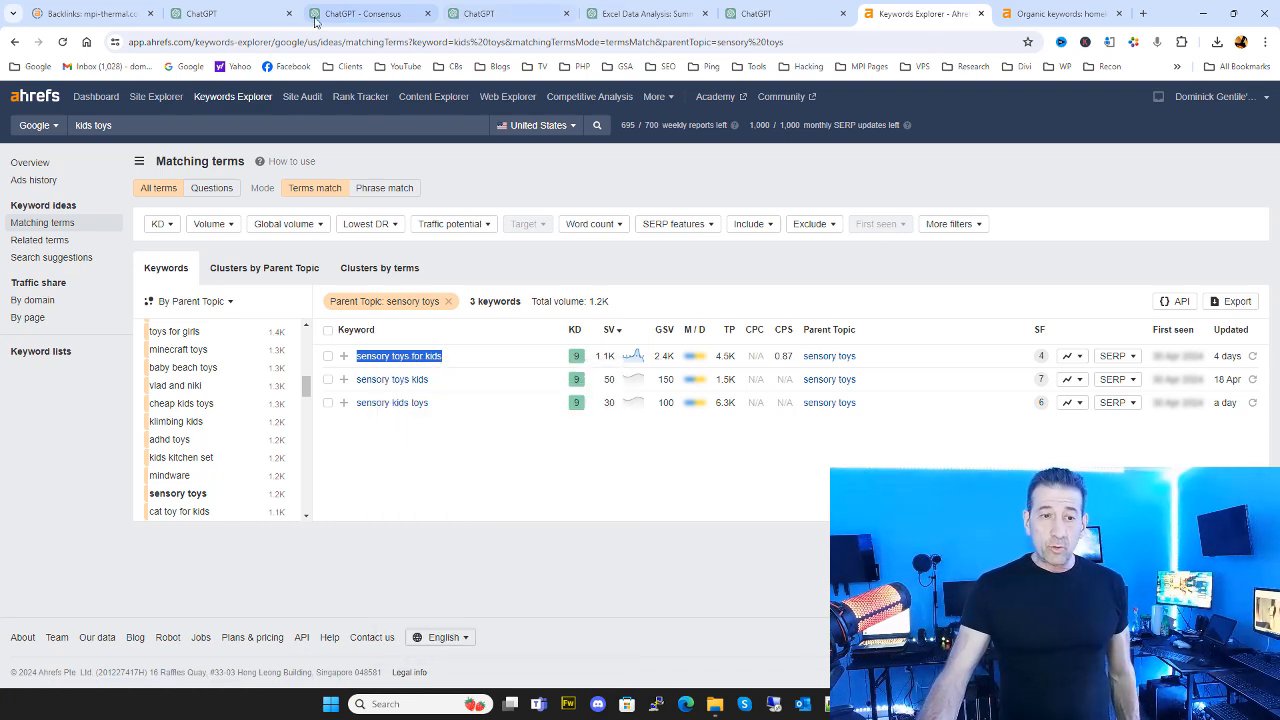
Go through the open ChatGPT conversations to the GPTs page showing the "write for me" search.
left_click(240, 13)
left_click(378, 12)
left_click(486, 13)
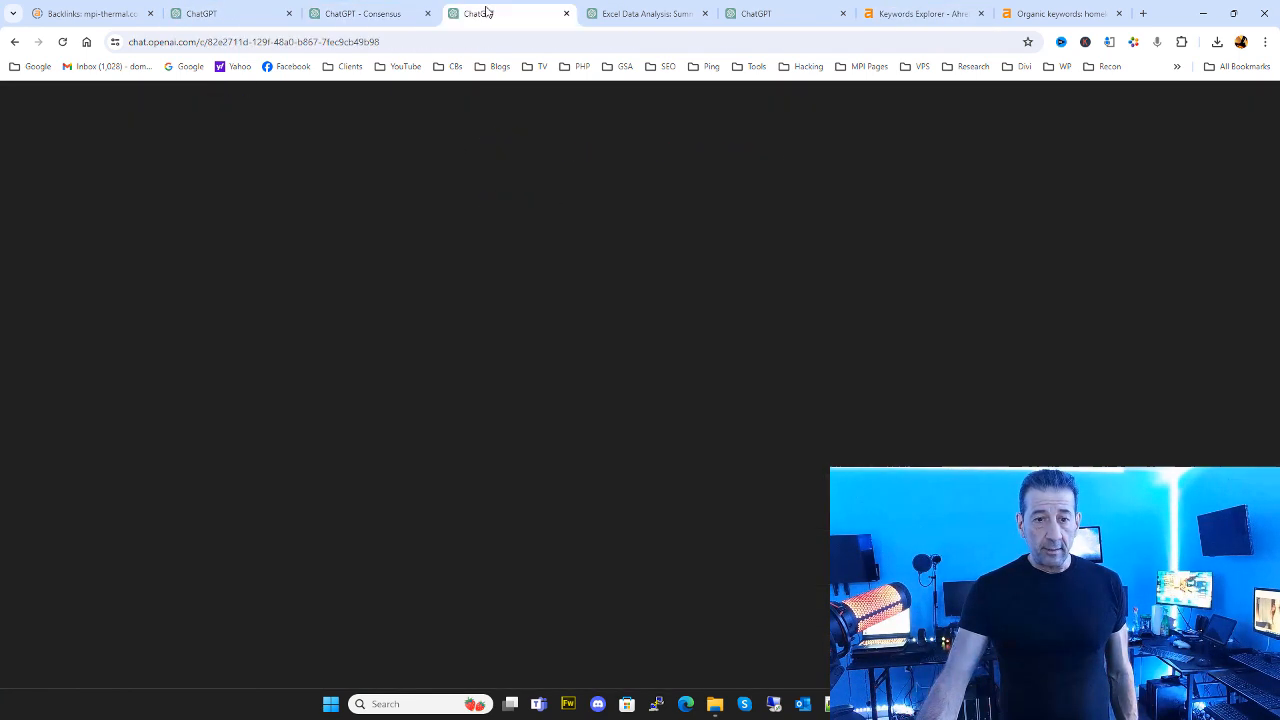
left_click(680, 13)
left_click(770, 13)
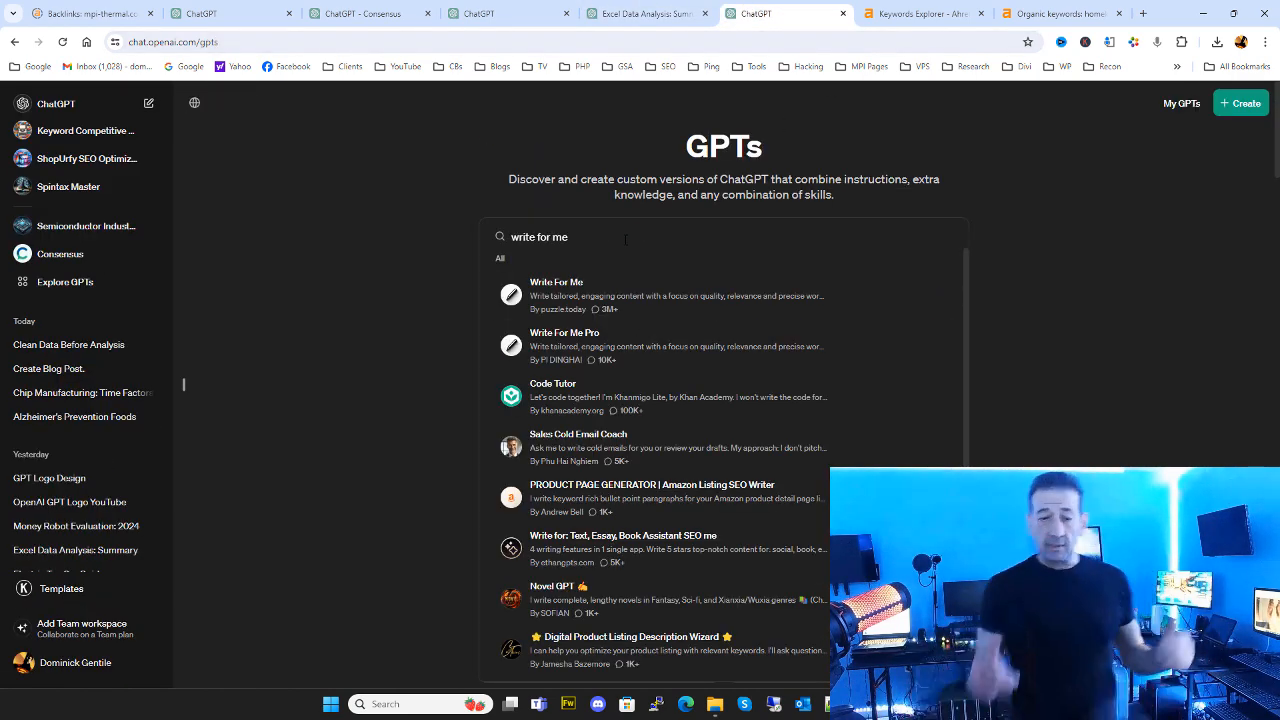
Open the Write For Me GPT by puzzle.today, start a chat, and paste "sensory toys for kids" with the cursor placed before it.
left_click(600, 303)
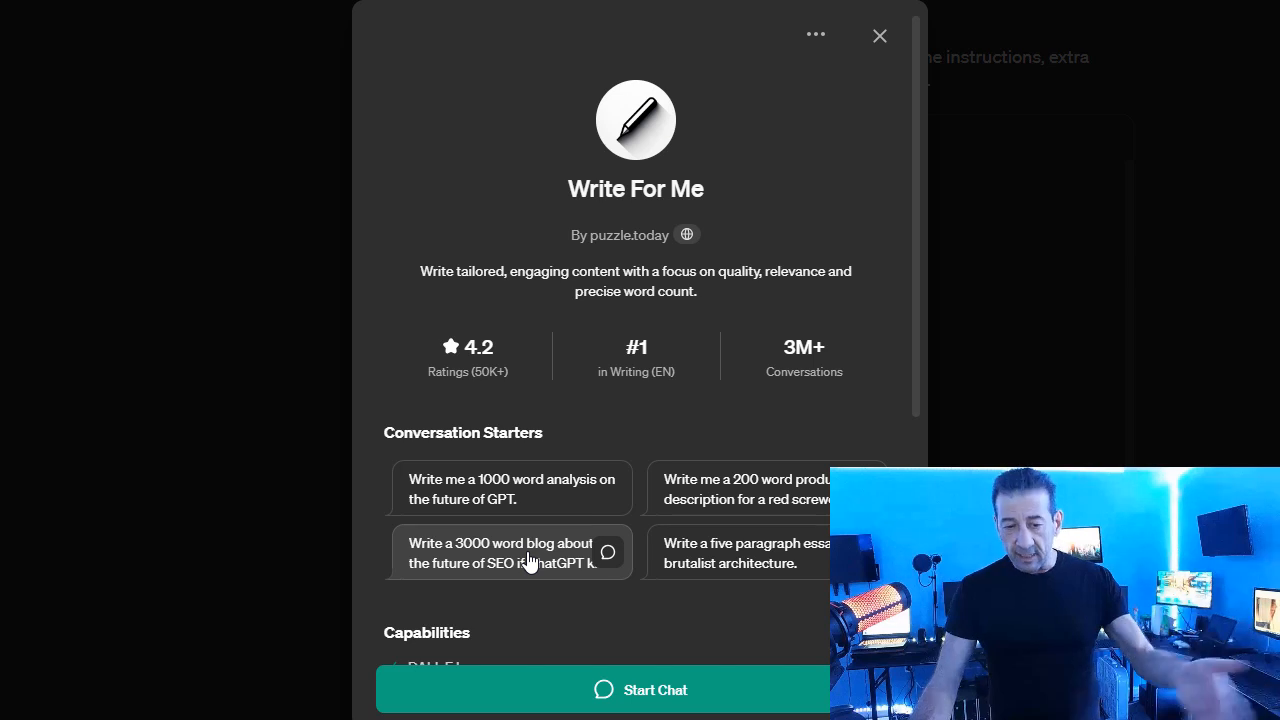
scroll(615, 558, "down", 5)
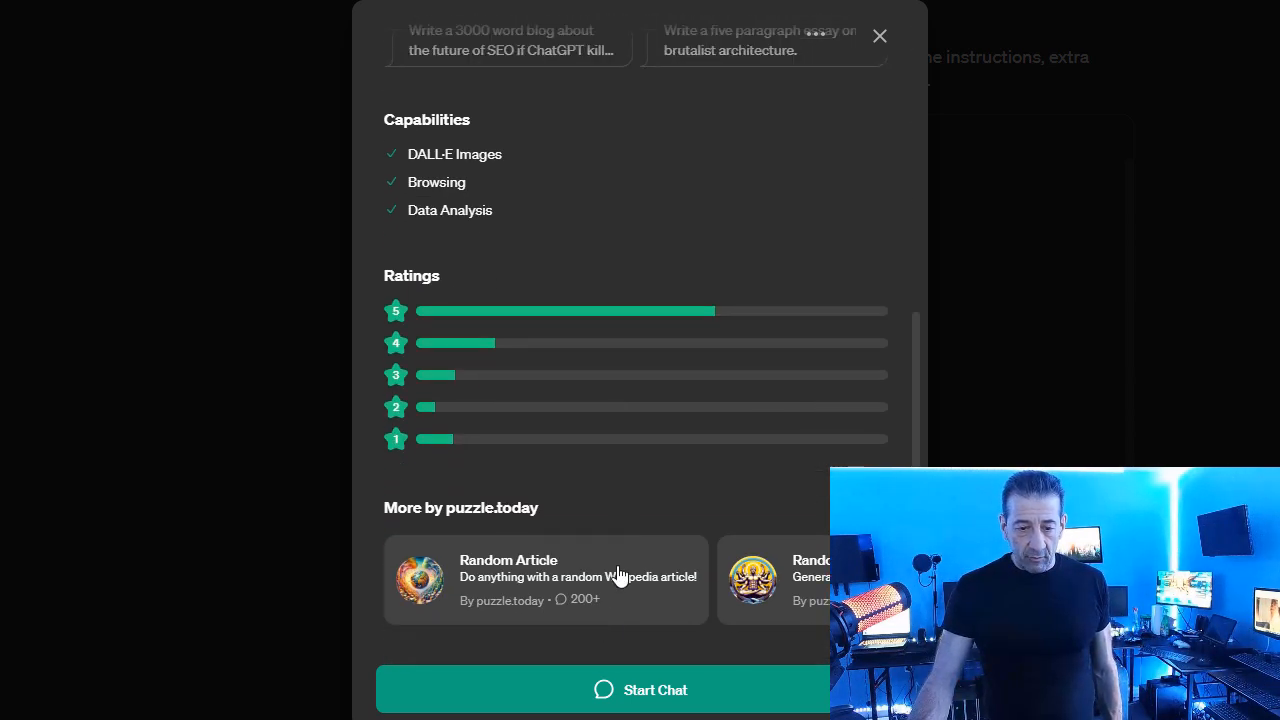
left_click(572, 706)
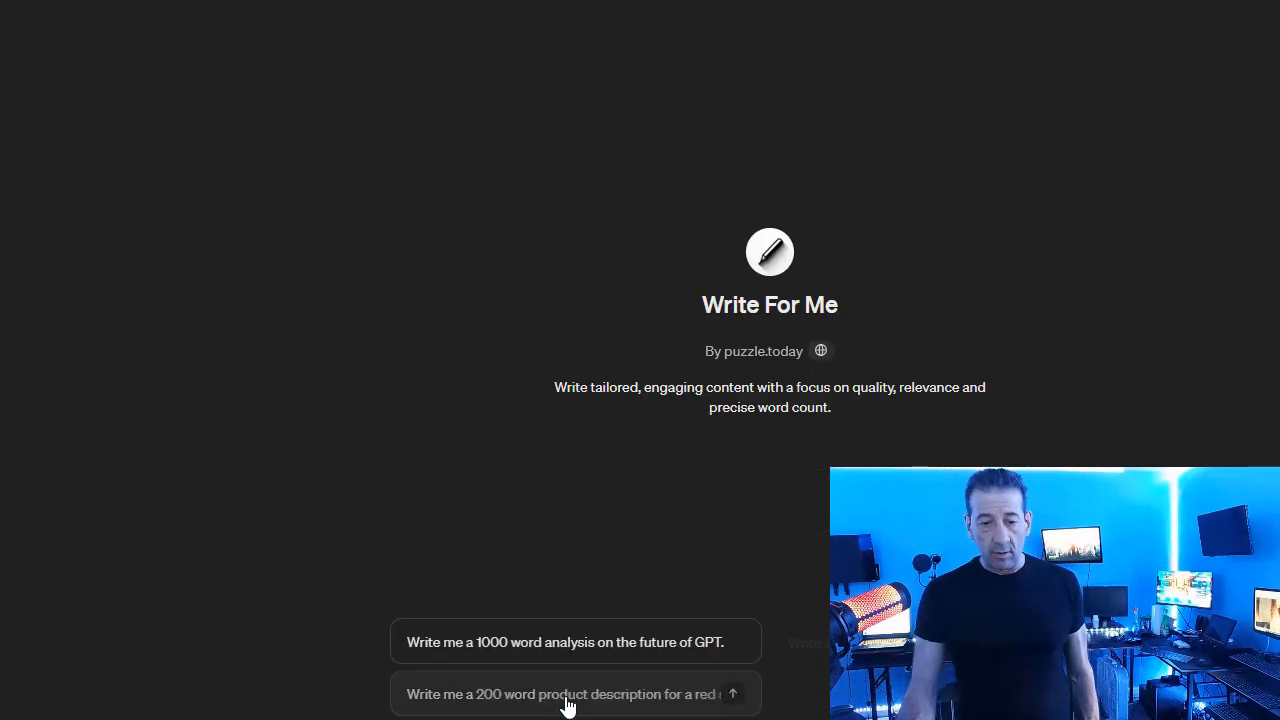
right_click(507, 719)
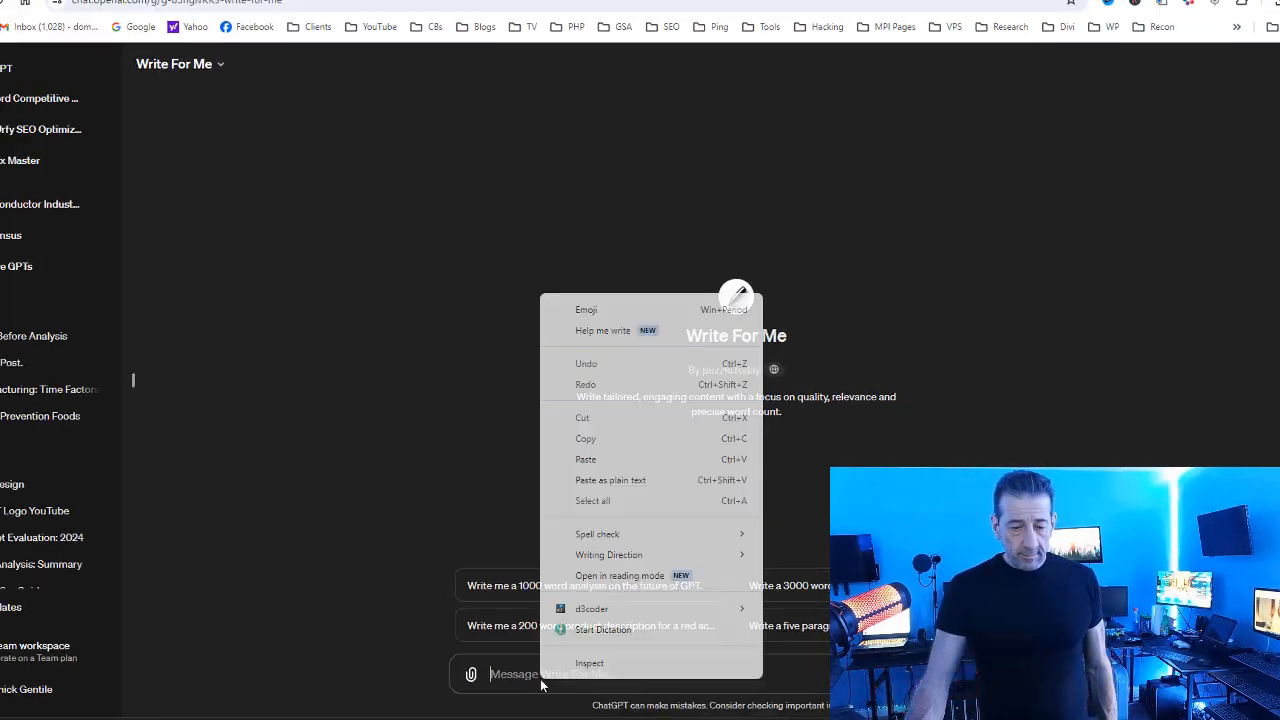
left_click(597, 455)
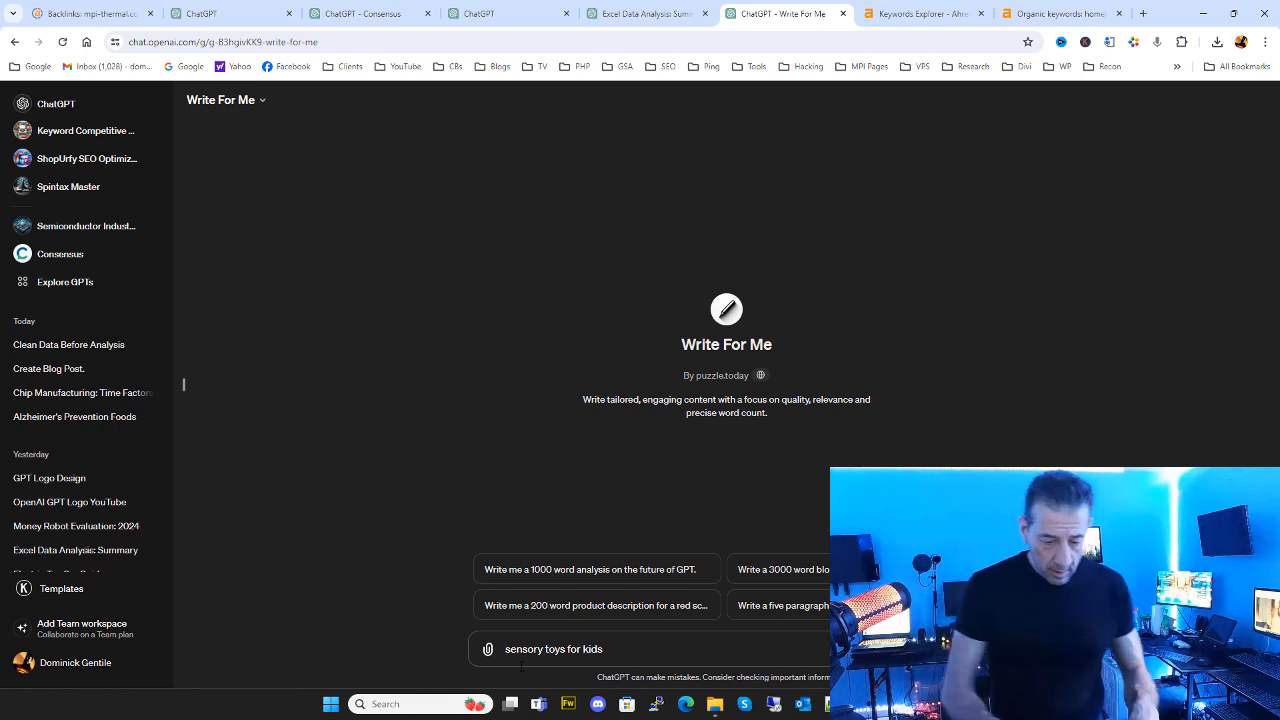
key("Home")
type("i ")
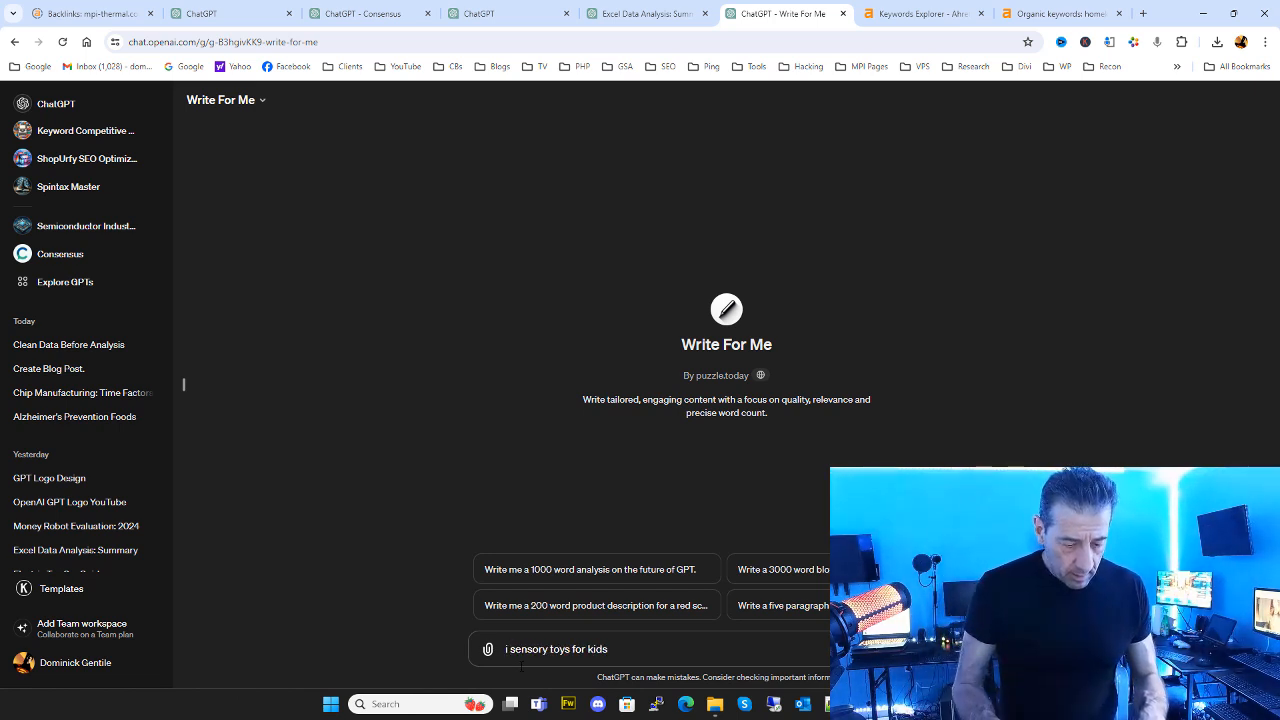
type("want a b")
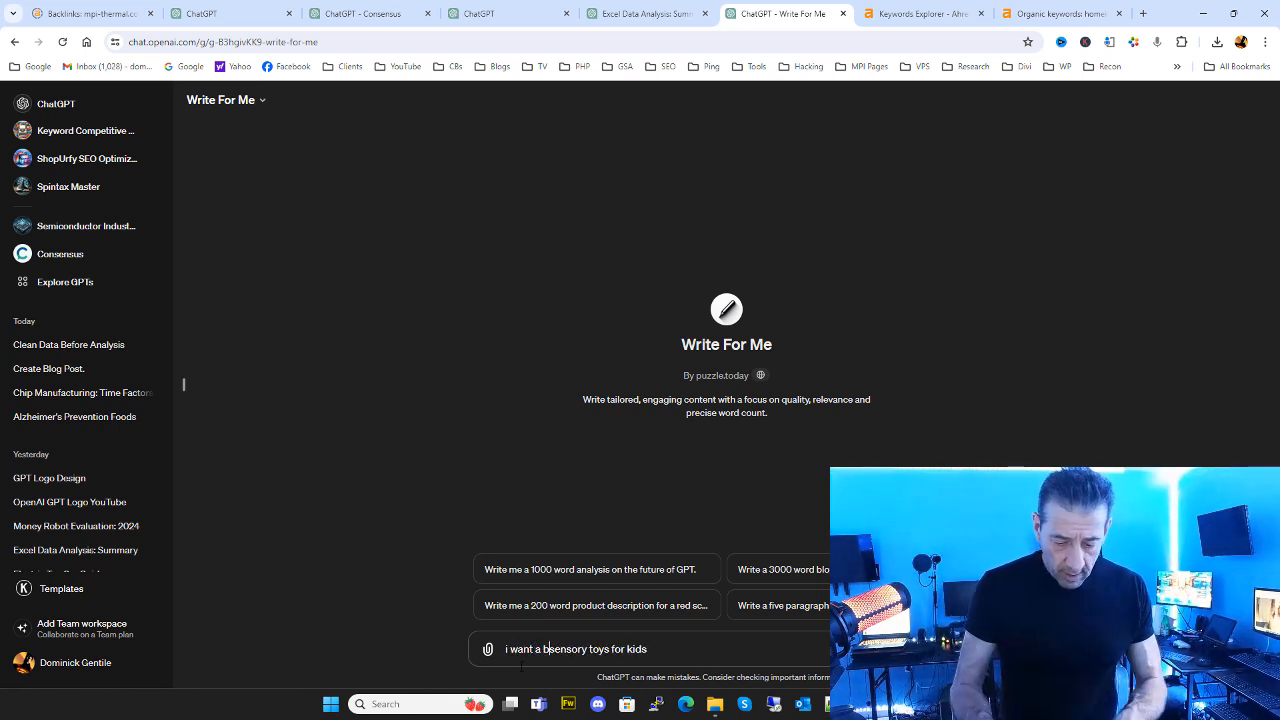
key("BackSpace")
key("BackSpace")
key("BackSpace")
key("BackSpace")
key("BackSpace")
key("BackSpace")
key("BackSpace")
key("BackSpace")
key("BackSpace")
key("BackSpace")
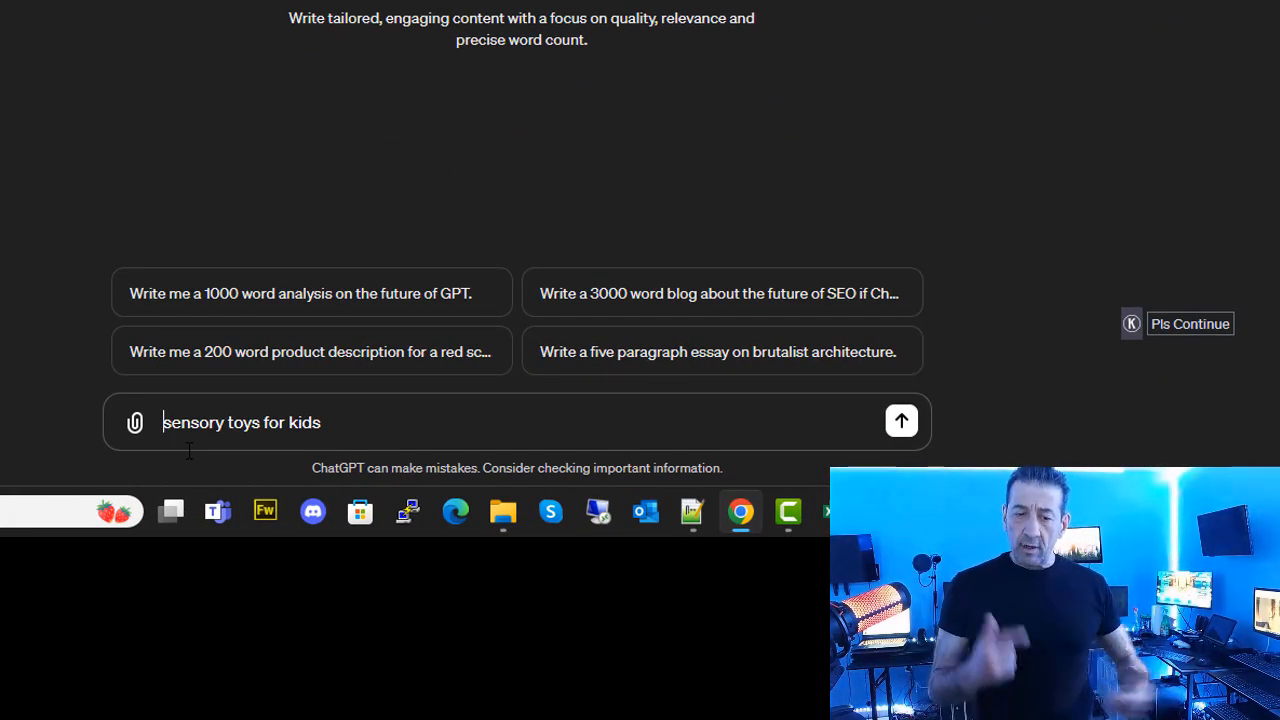
type("BLOG")
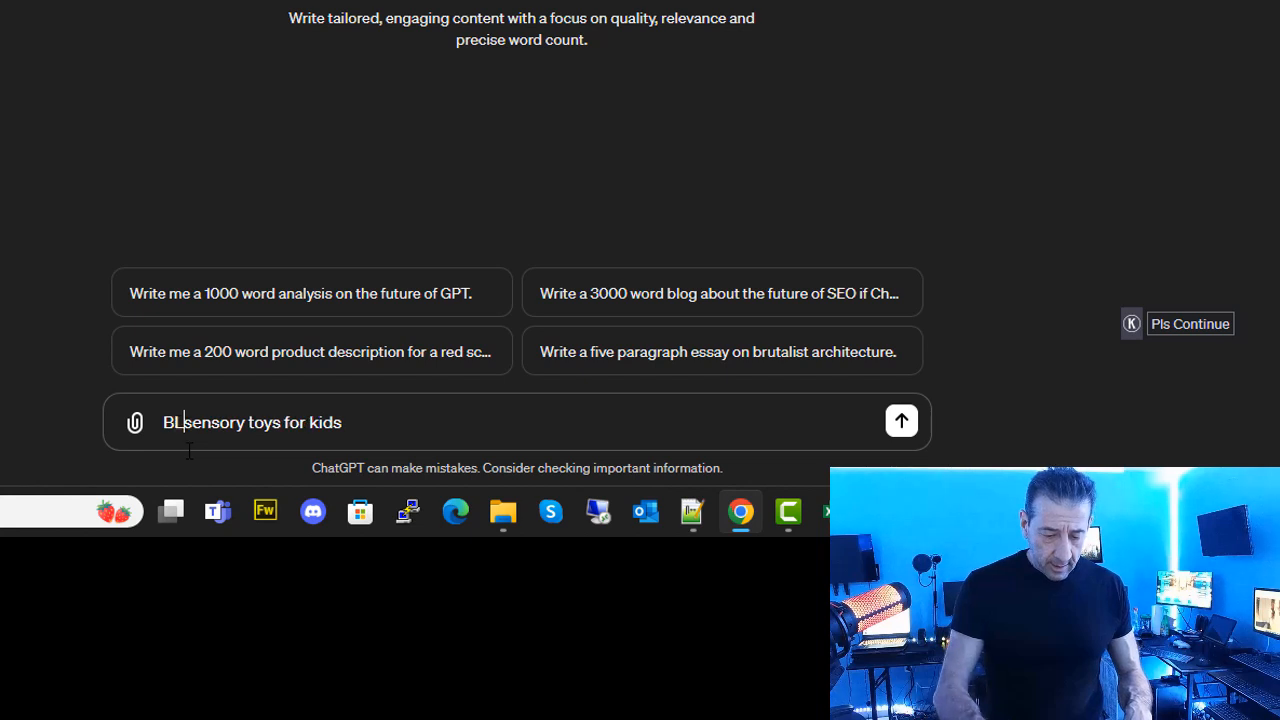
type("THIS")
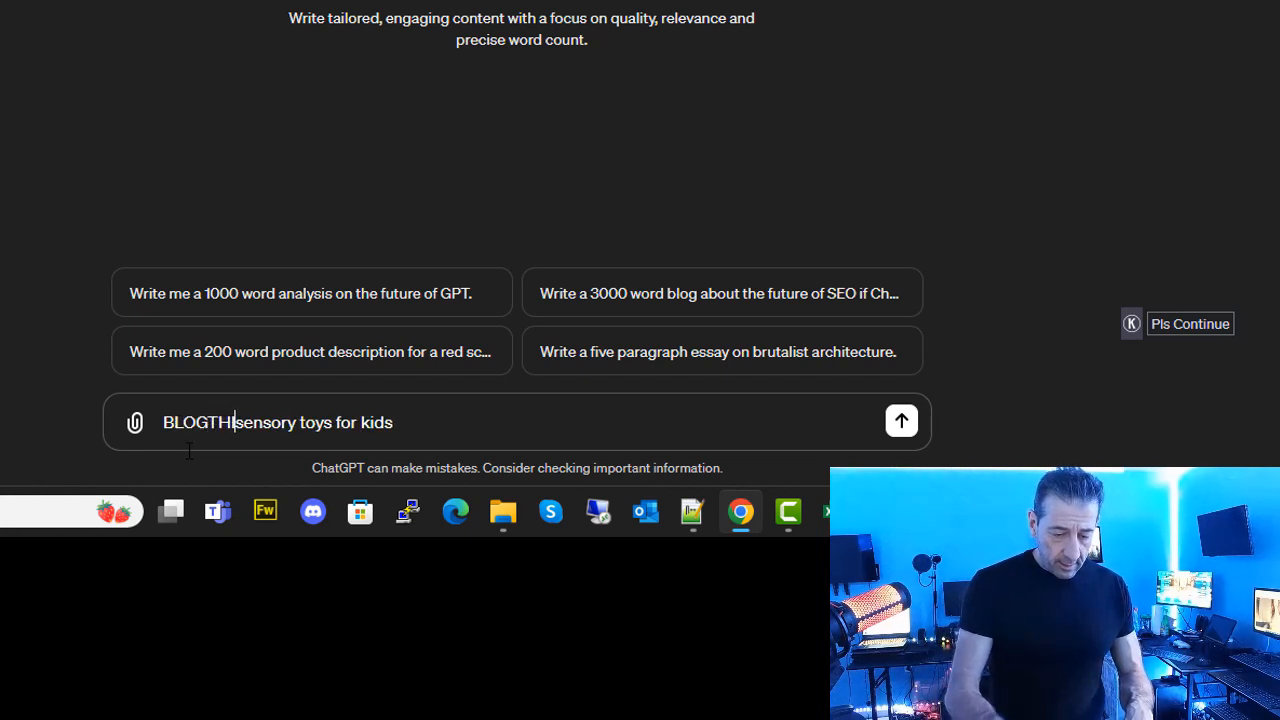
key("BackSpace")
key("BackSpace")
key("BackSpace")
key("BackSpace")
key("BackSpace")
key("BackSpace")
key("BackSpace")
key("BackSpace")
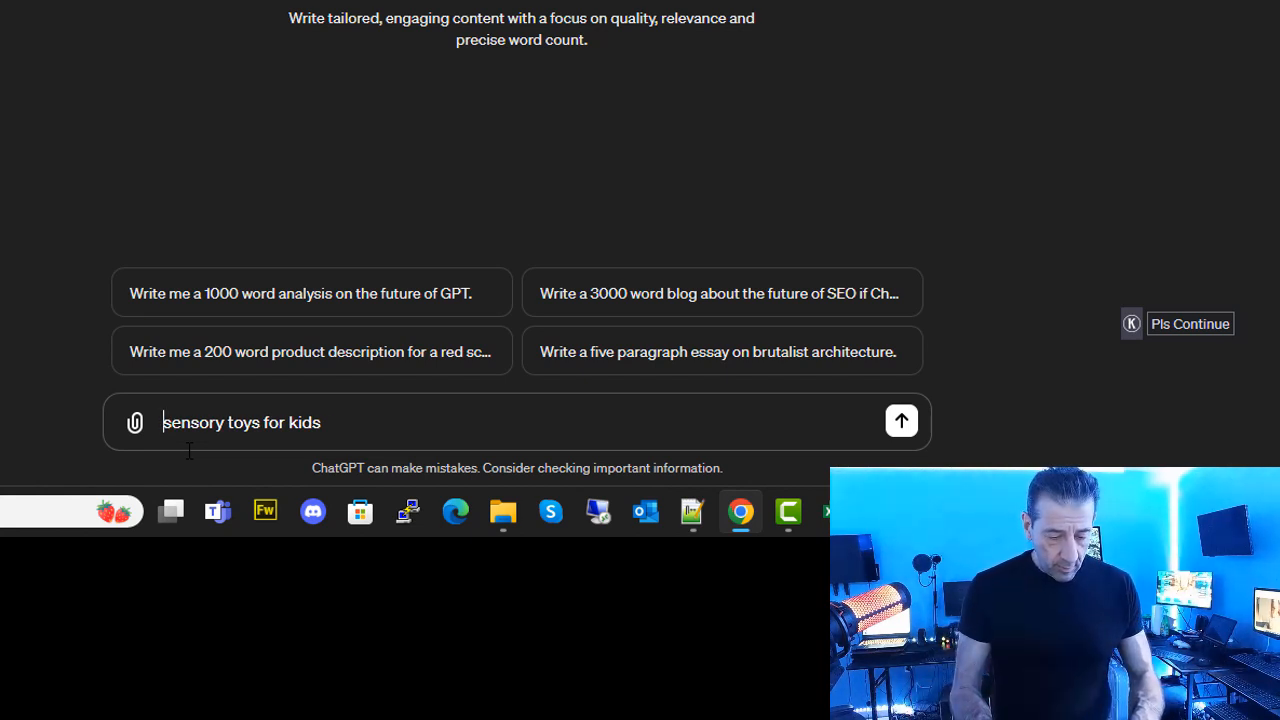
Expand the unsent message to read: write 2000 word blog about "sensory toys for kids" and use keywords for SEO.
type("write ")
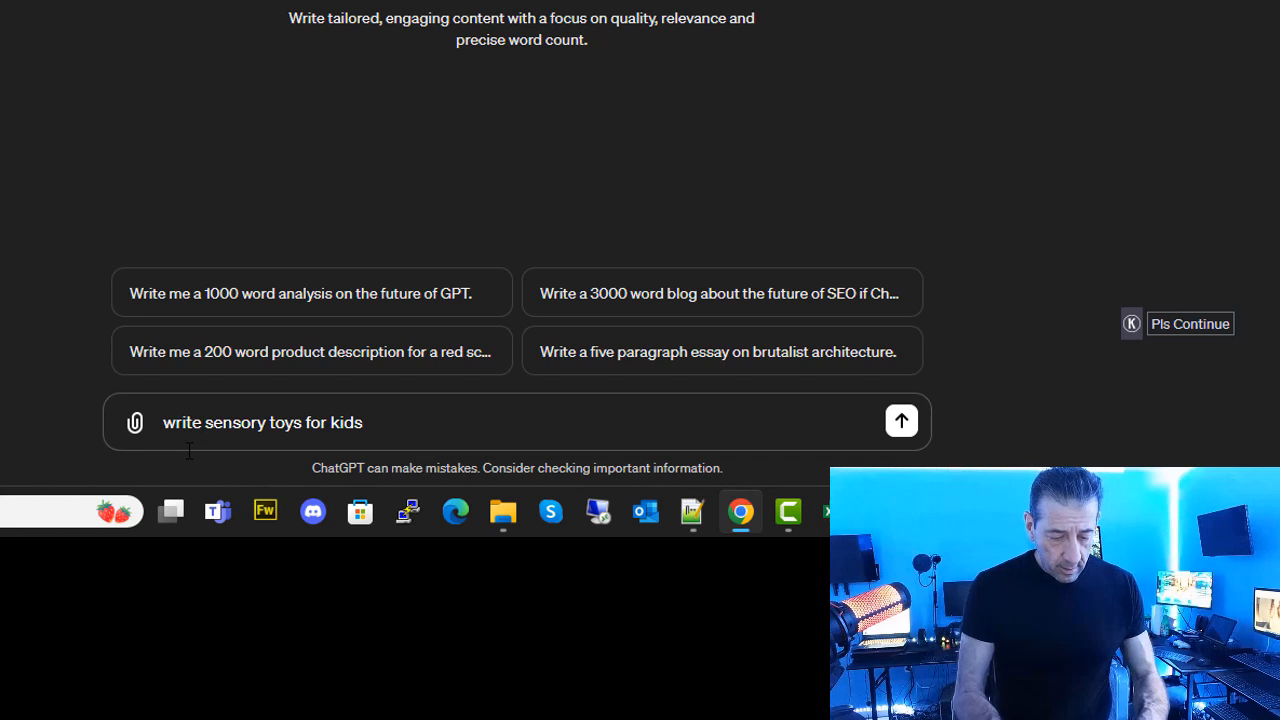
type("2000 wor")
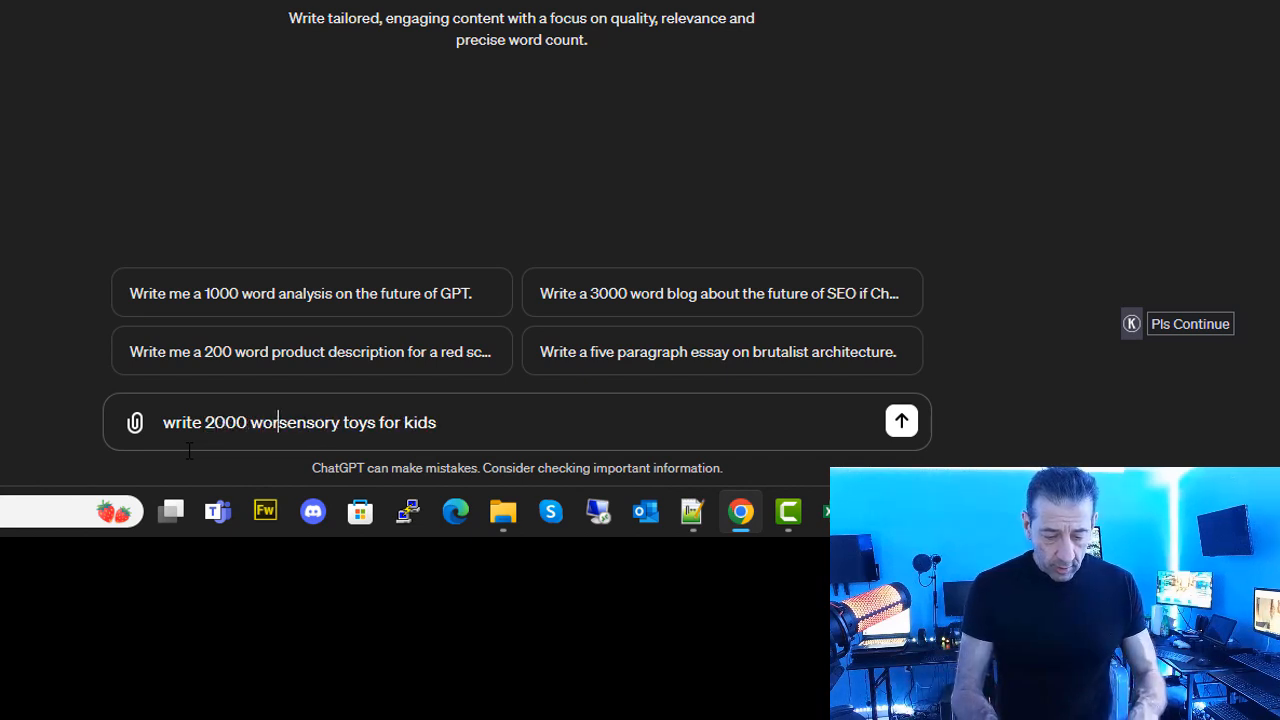
type("d blog")
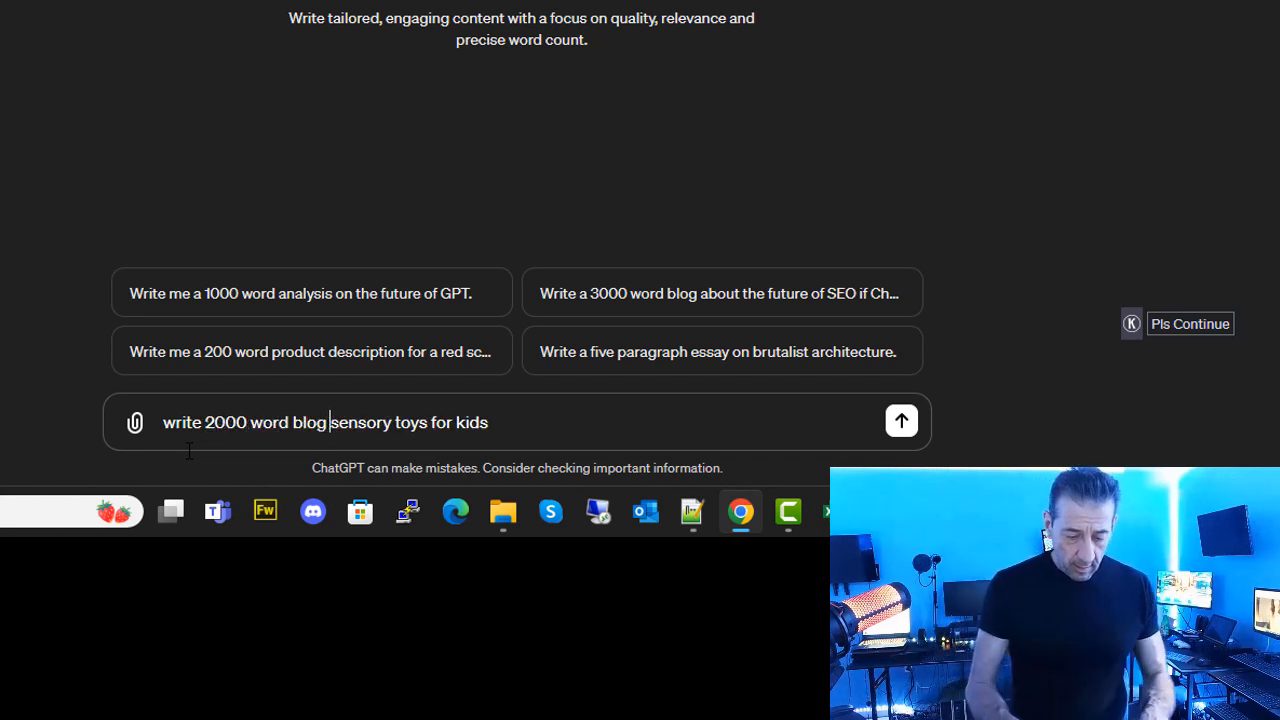
type(" about")
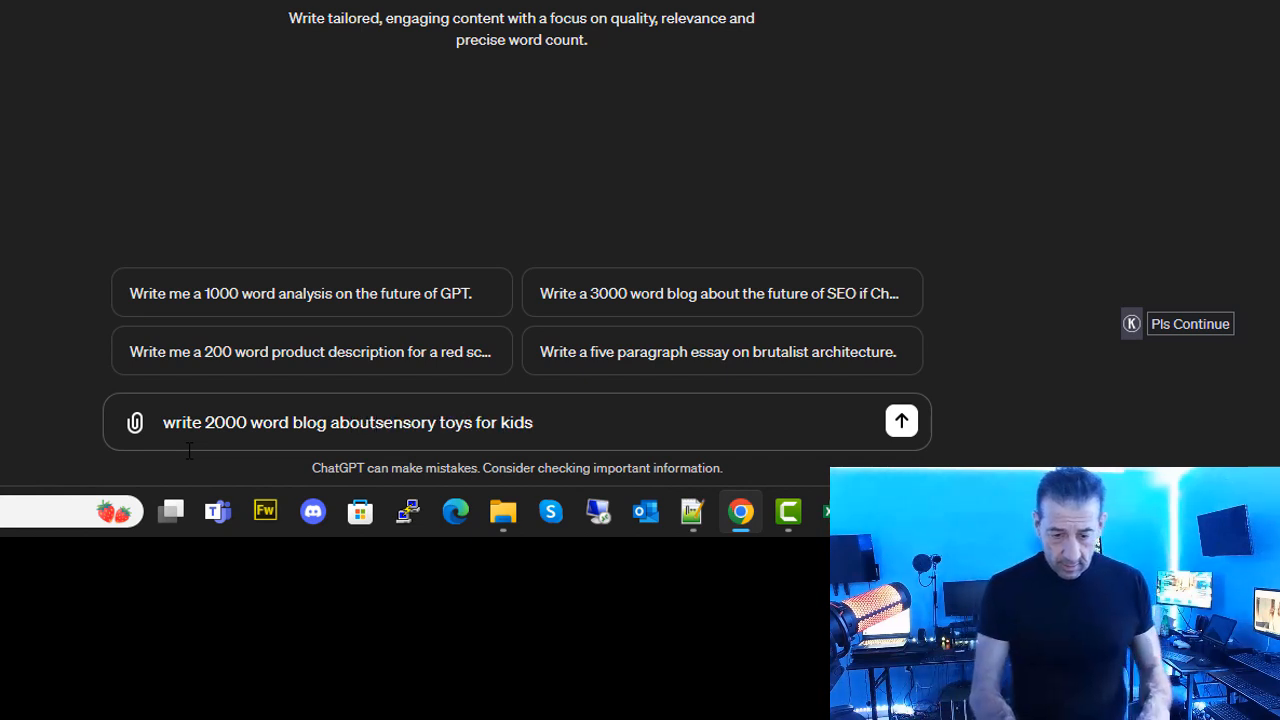
type(" \"")
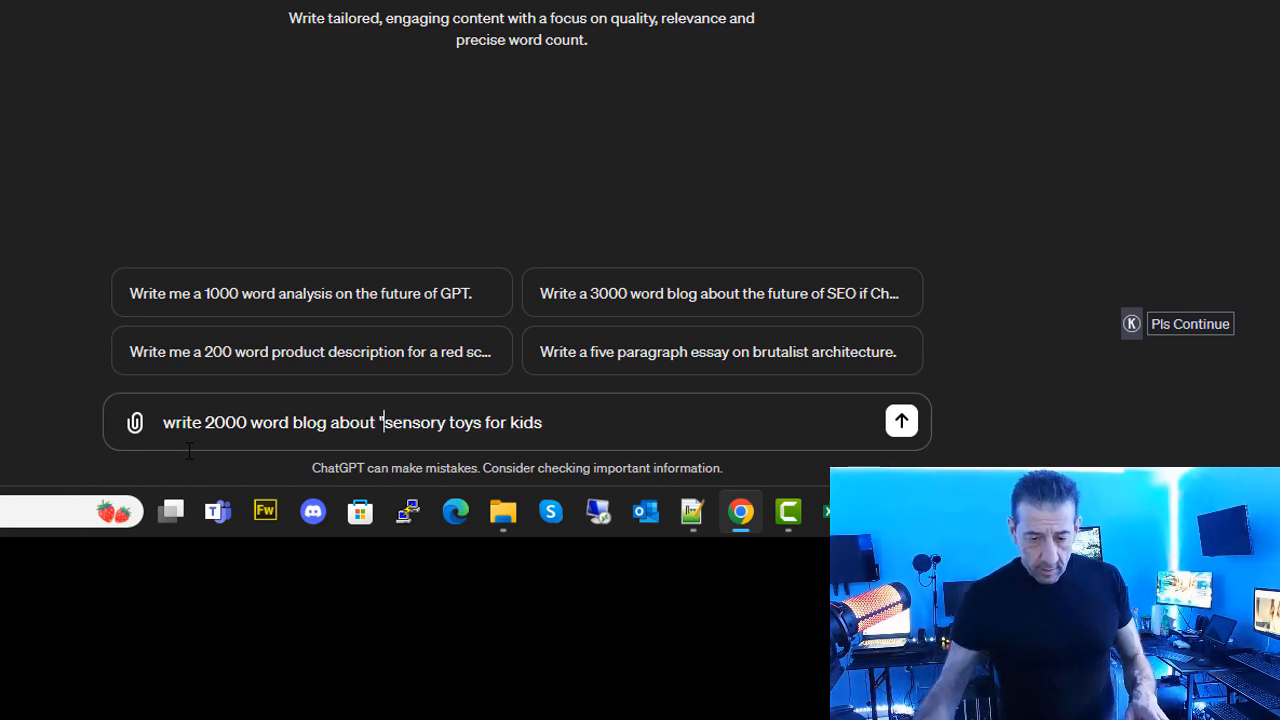
left_click(617, 418)
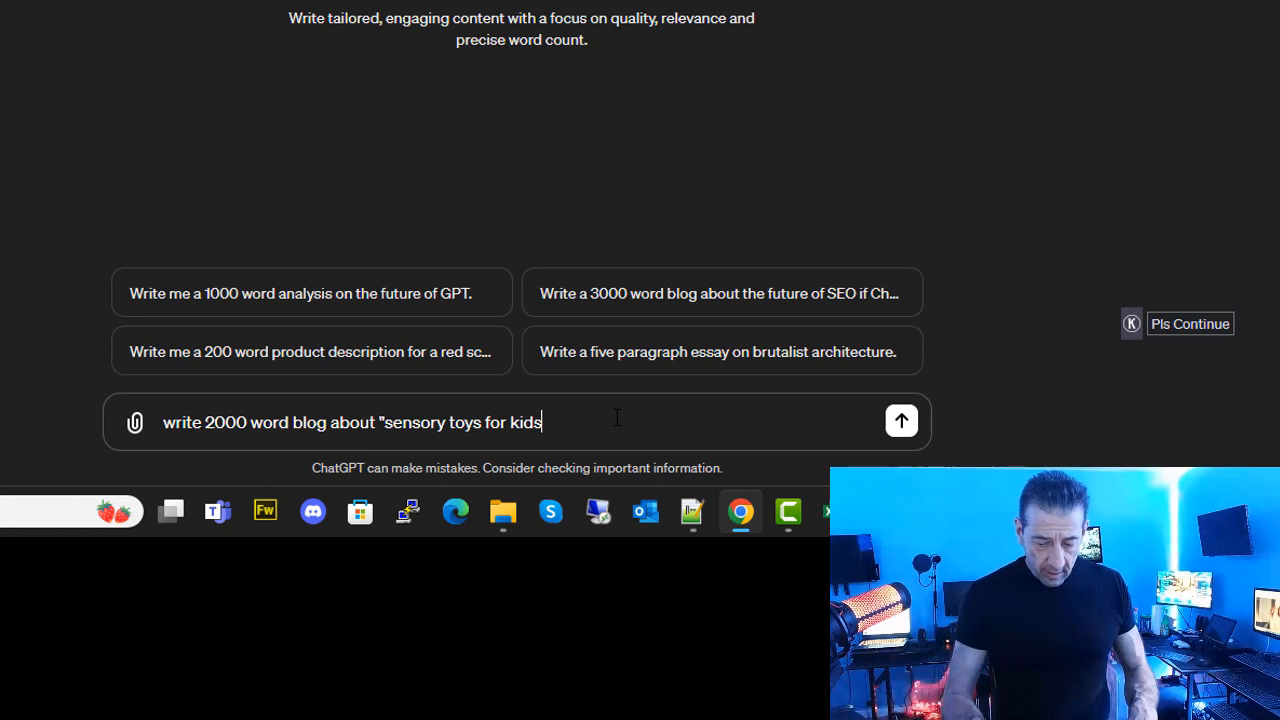
type("\" an")
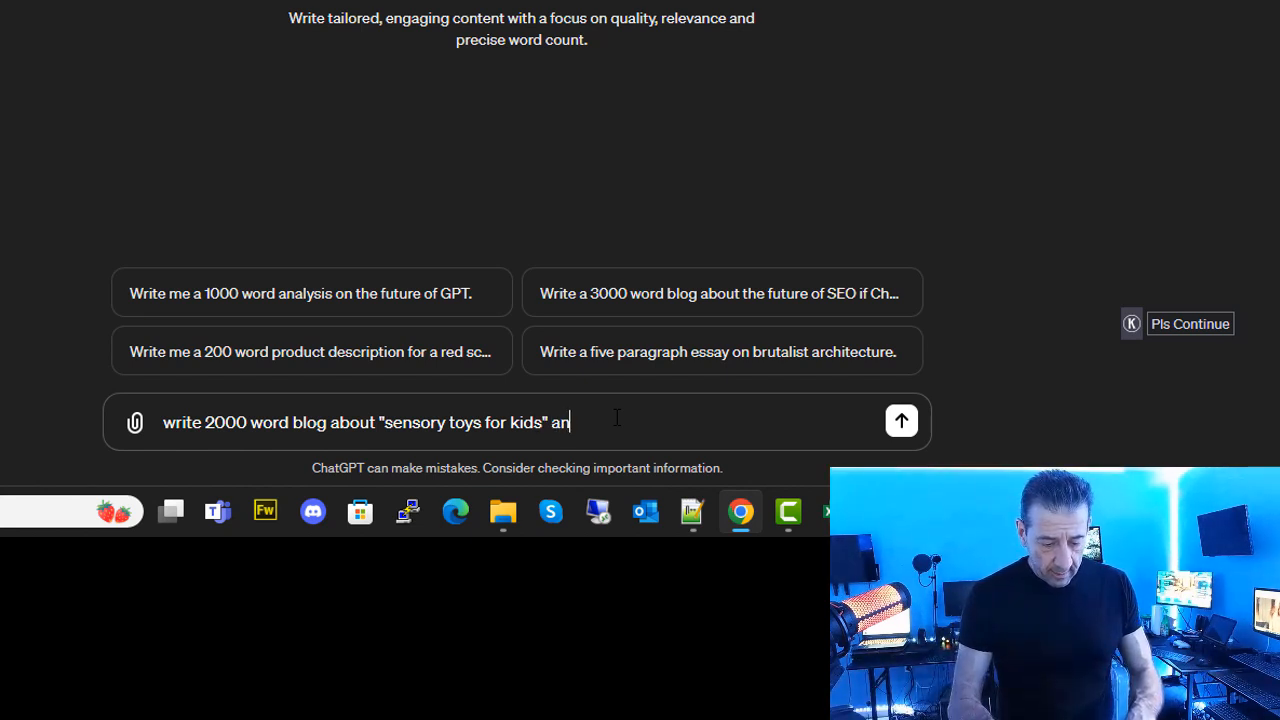
type("d use")
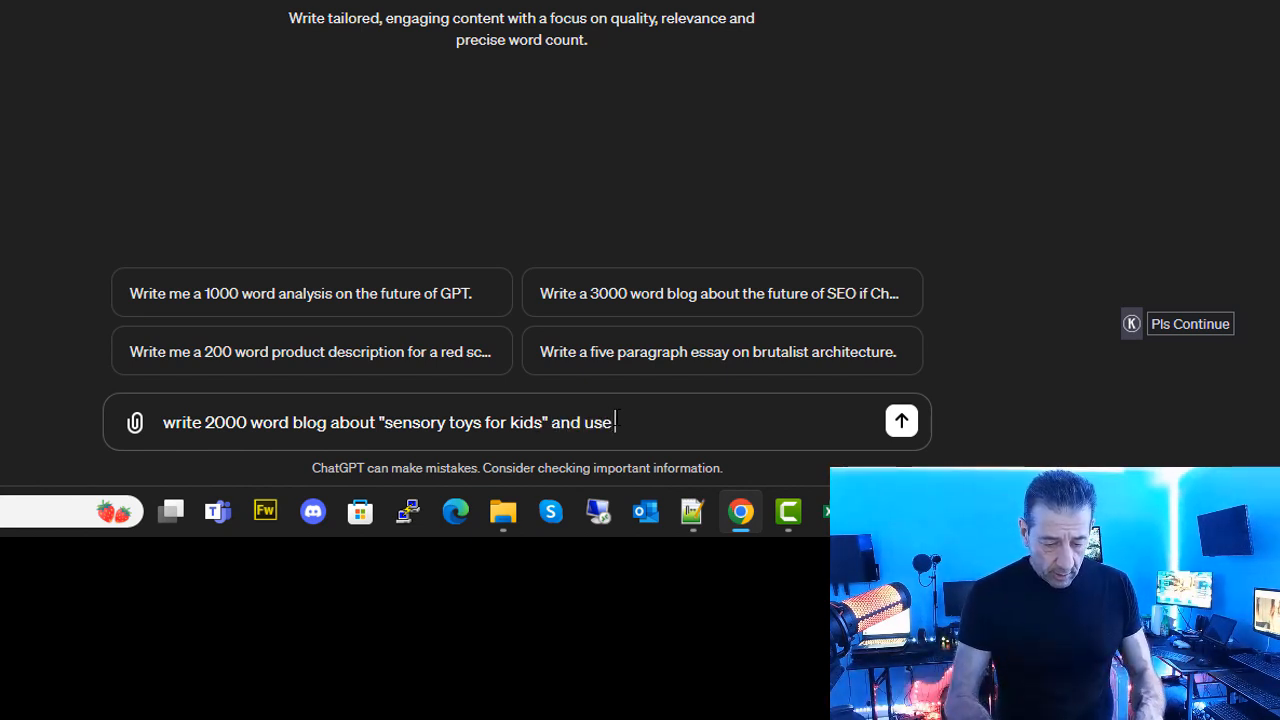
type(" keywor")
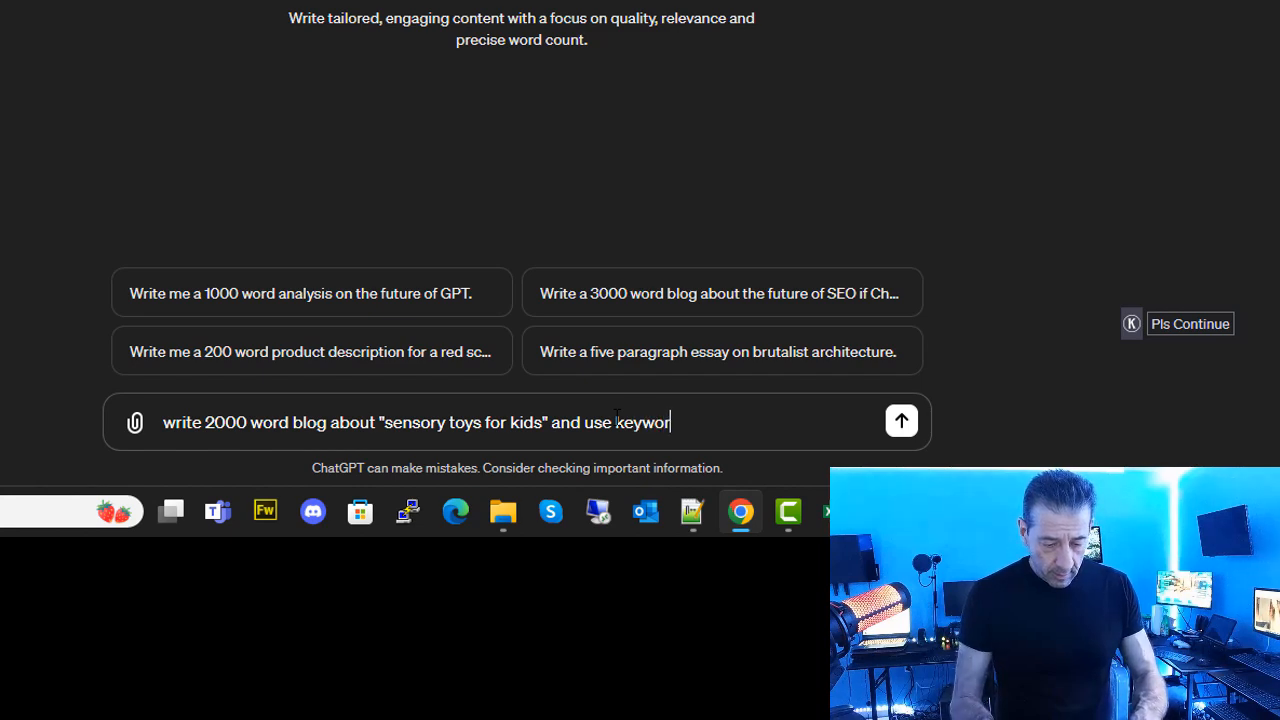
type("ds for")
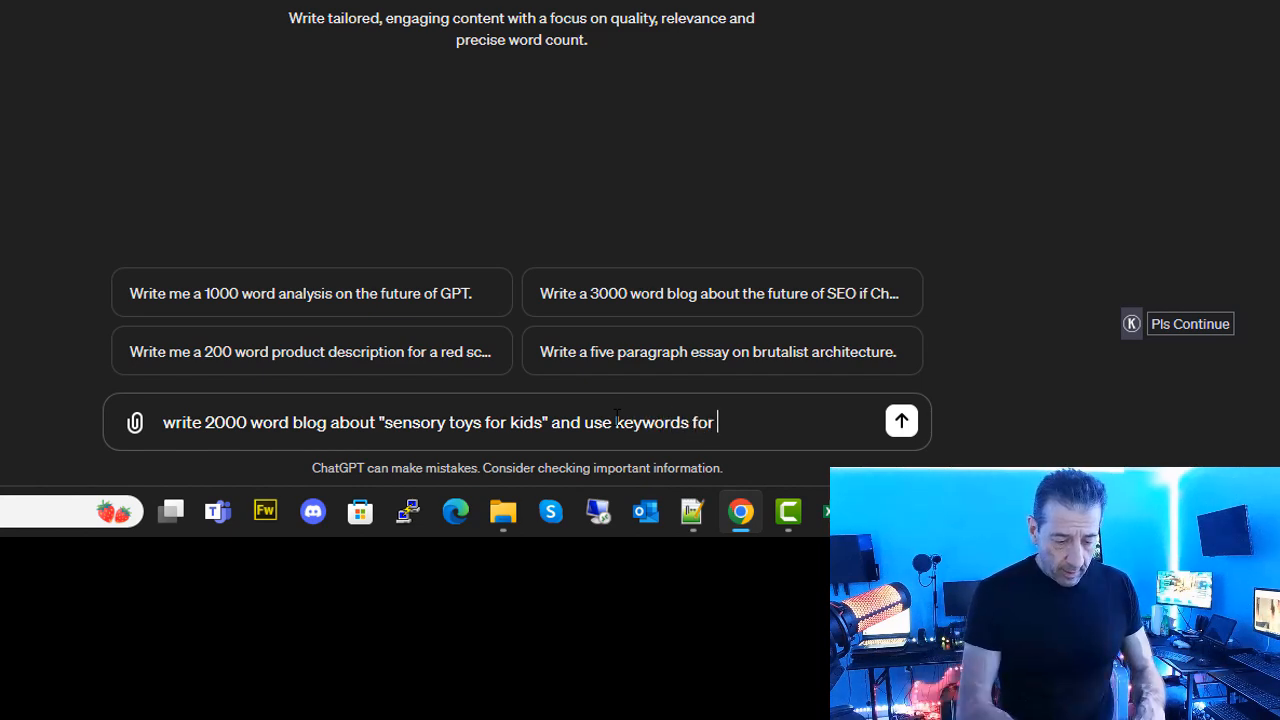
type(" SEO")
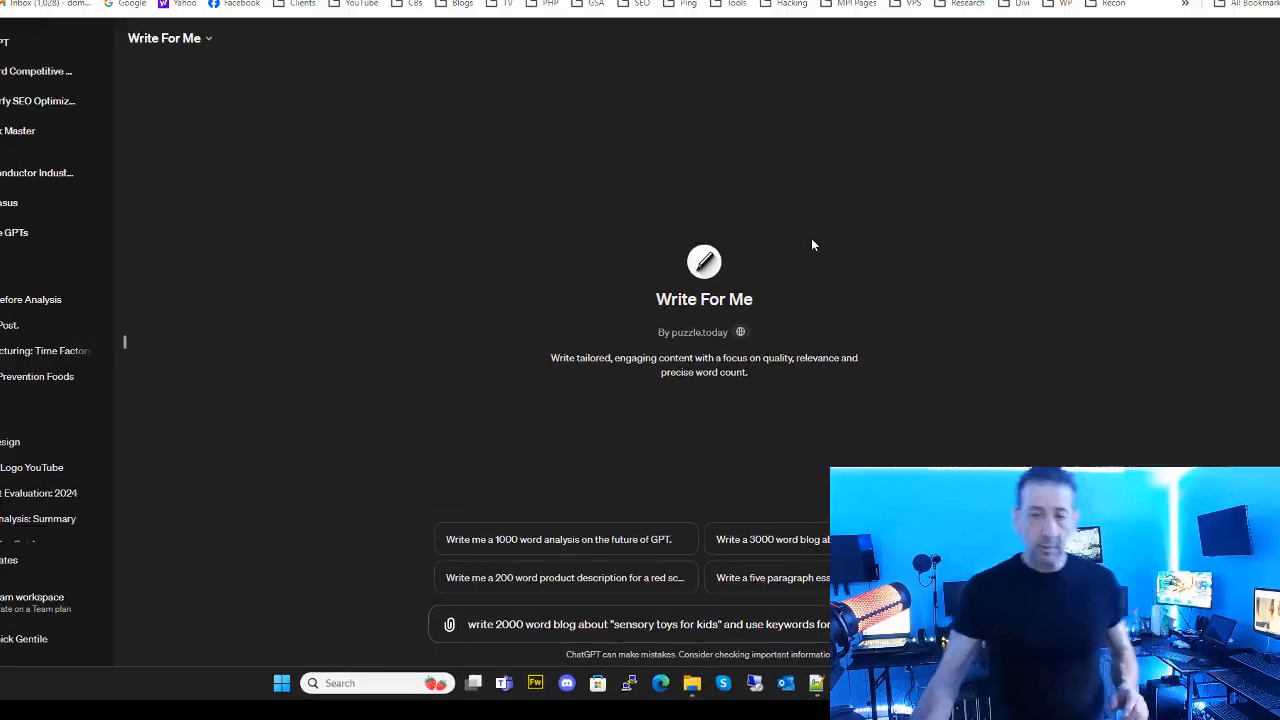
Switch to the Ahrefs Matching terms report for kids toys and copy the keyword "sensory toys kids".
left_click(910, 0)
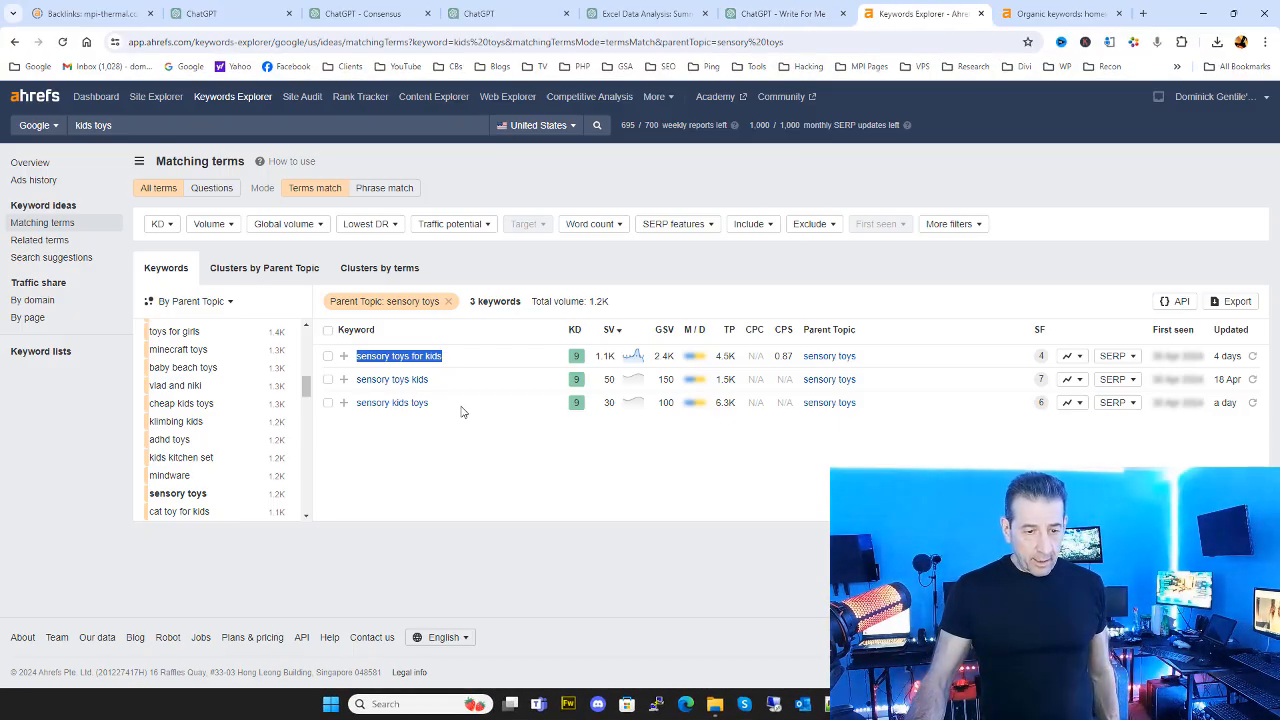
left_click_drag(455, 392, 355, 385)
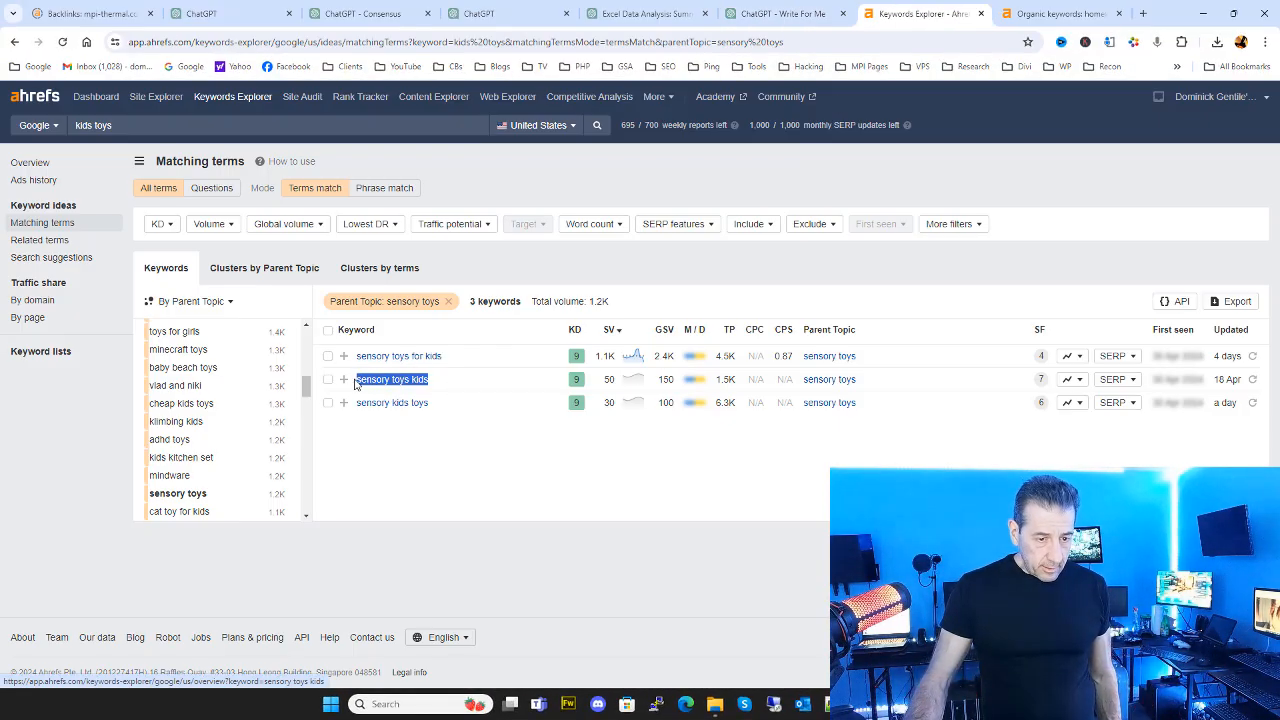
right_click(366, 380)
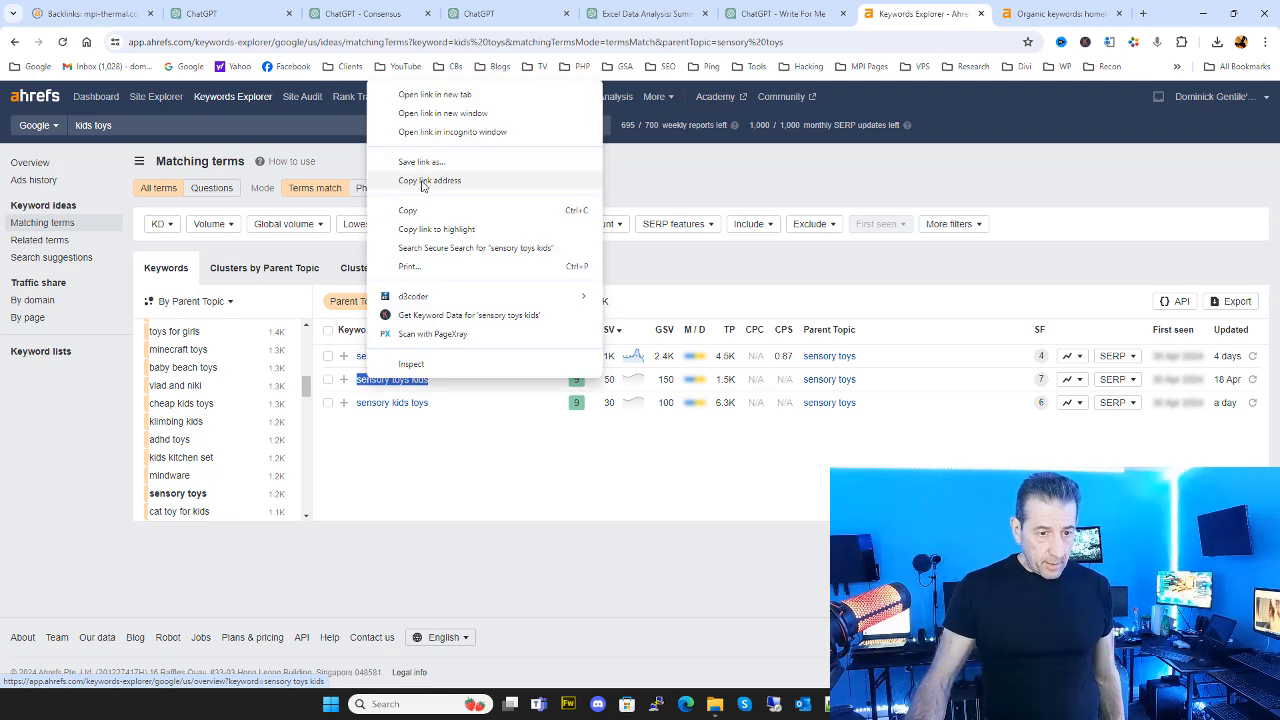
left_click(420, 212)
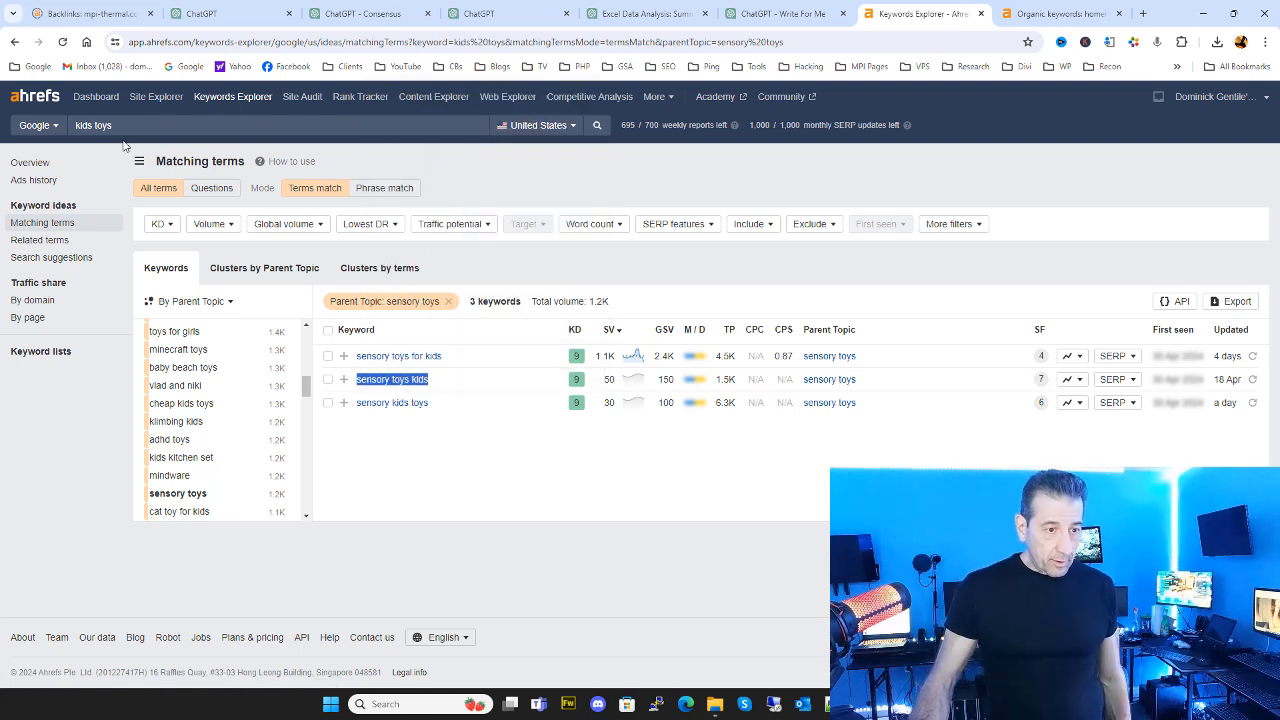
Replace the Keywords Explorer query with the copied keyword "sensory toys kids" and run the search.
double_click(82, 125)
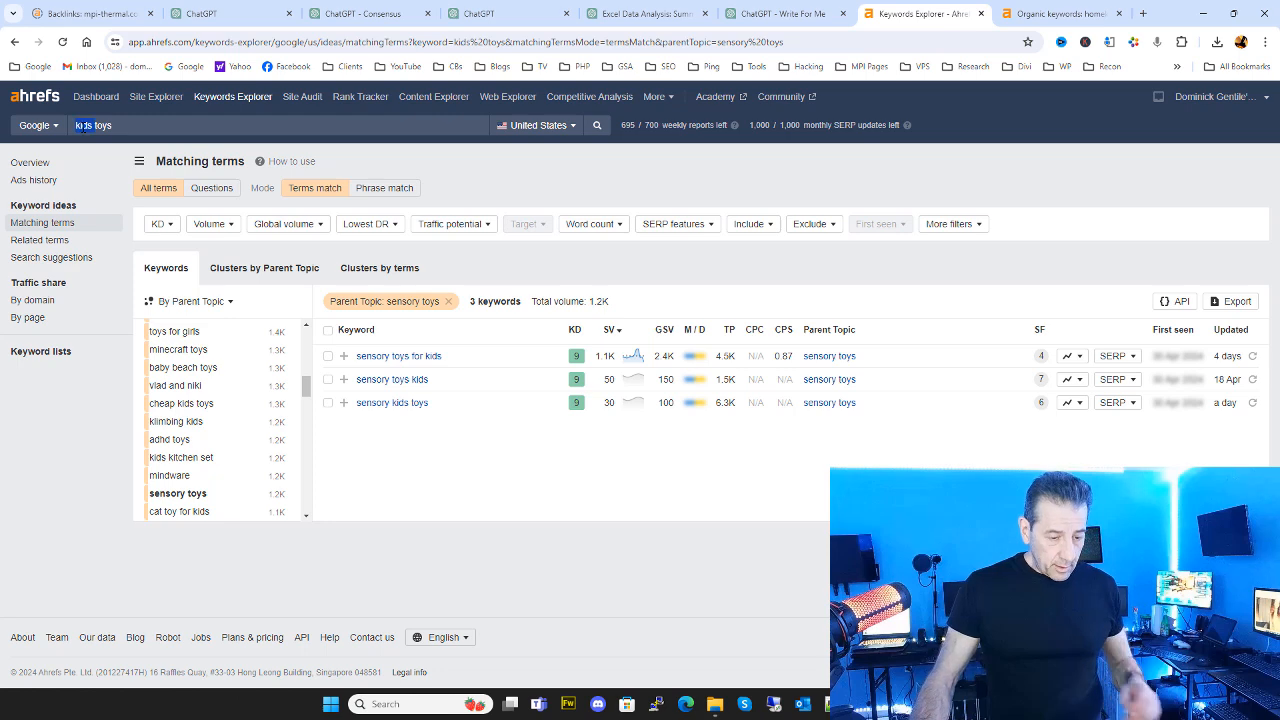
left_click(129, 82)
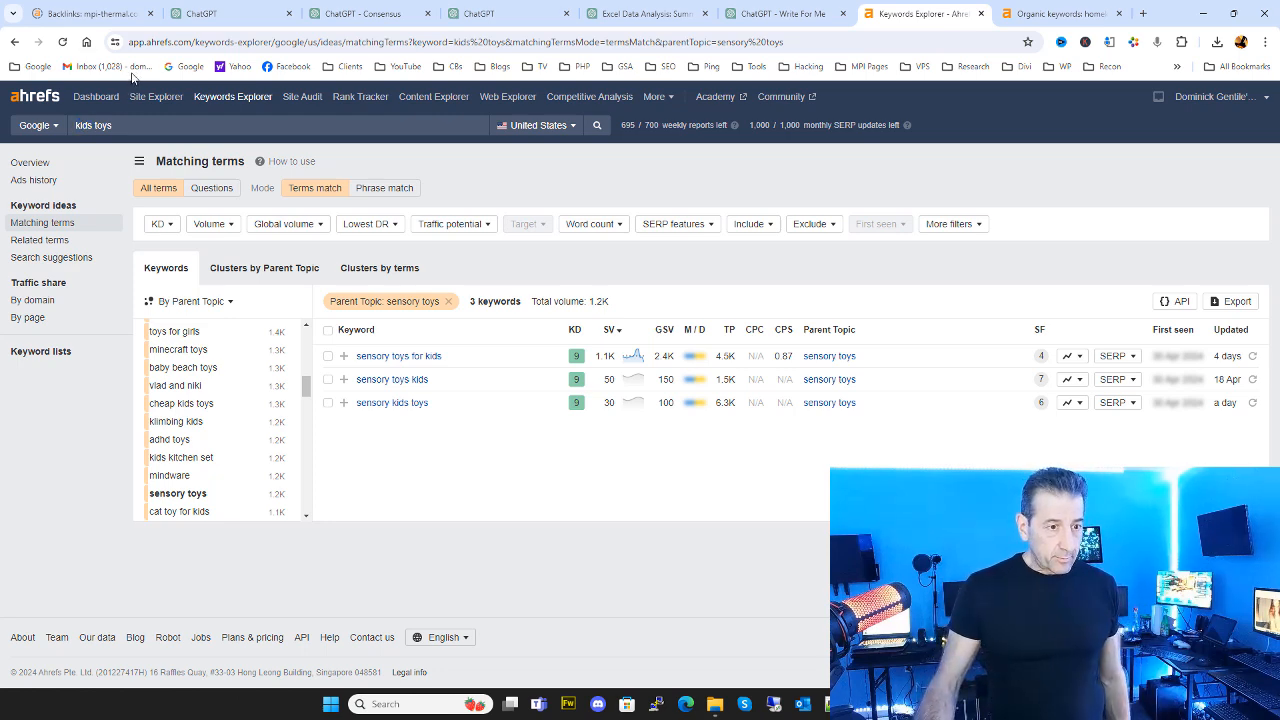
triple_click(131, 129)
right_click(97, 125)
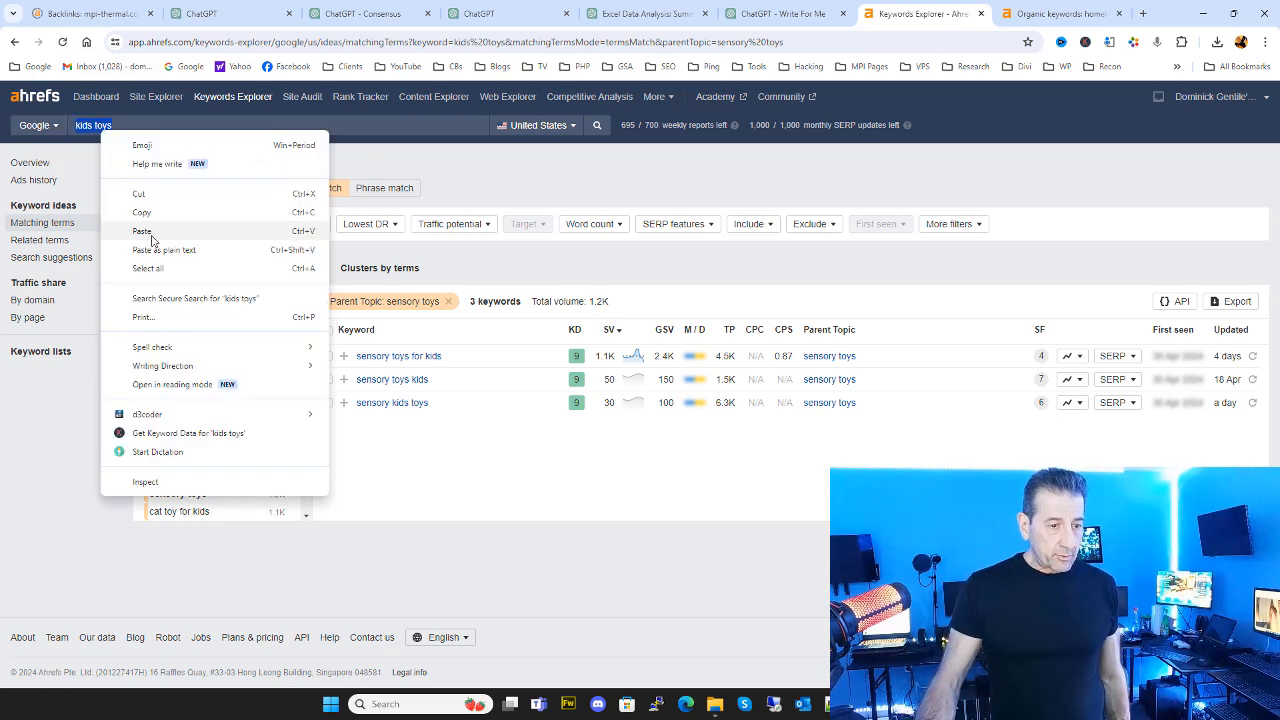
left_click(140, 231)
left_click(597, 125)
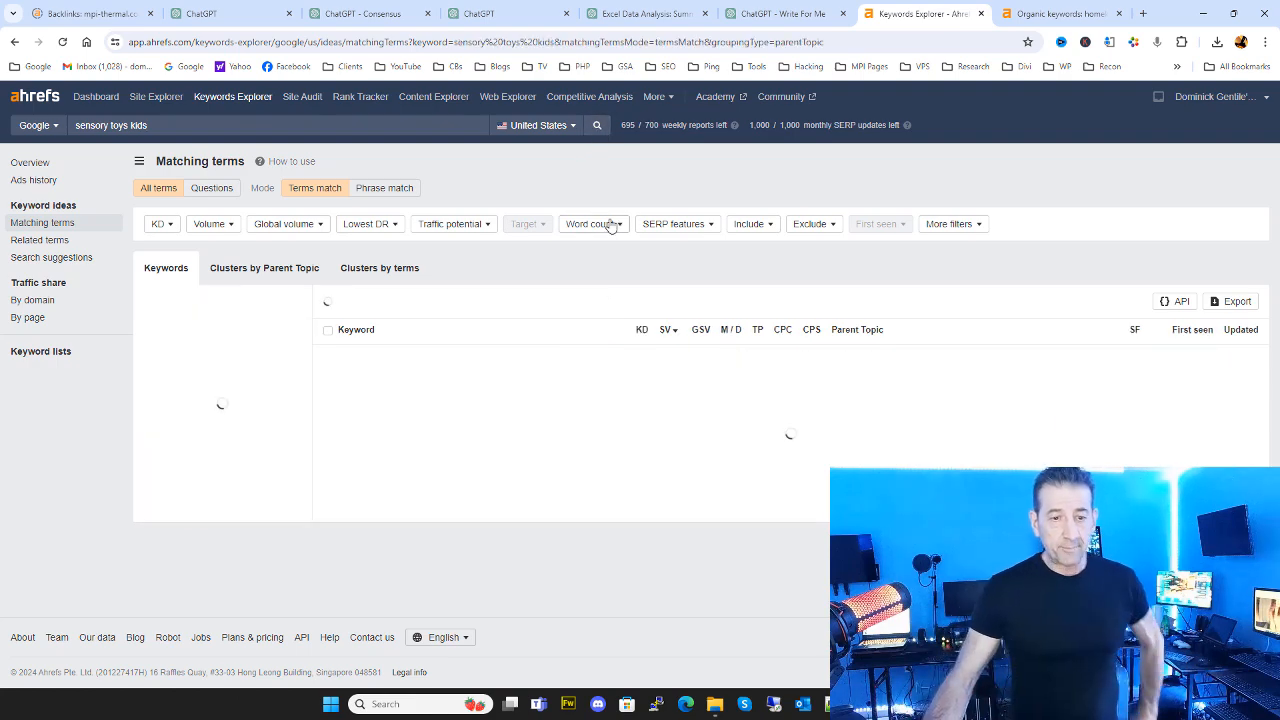
Copy "kids sensory toys" from the Ahrefs matching terms and add it to the Write For Me prompt as the first SEO keyword, followed by a comma.
scroll(517, 467, "down", 3)
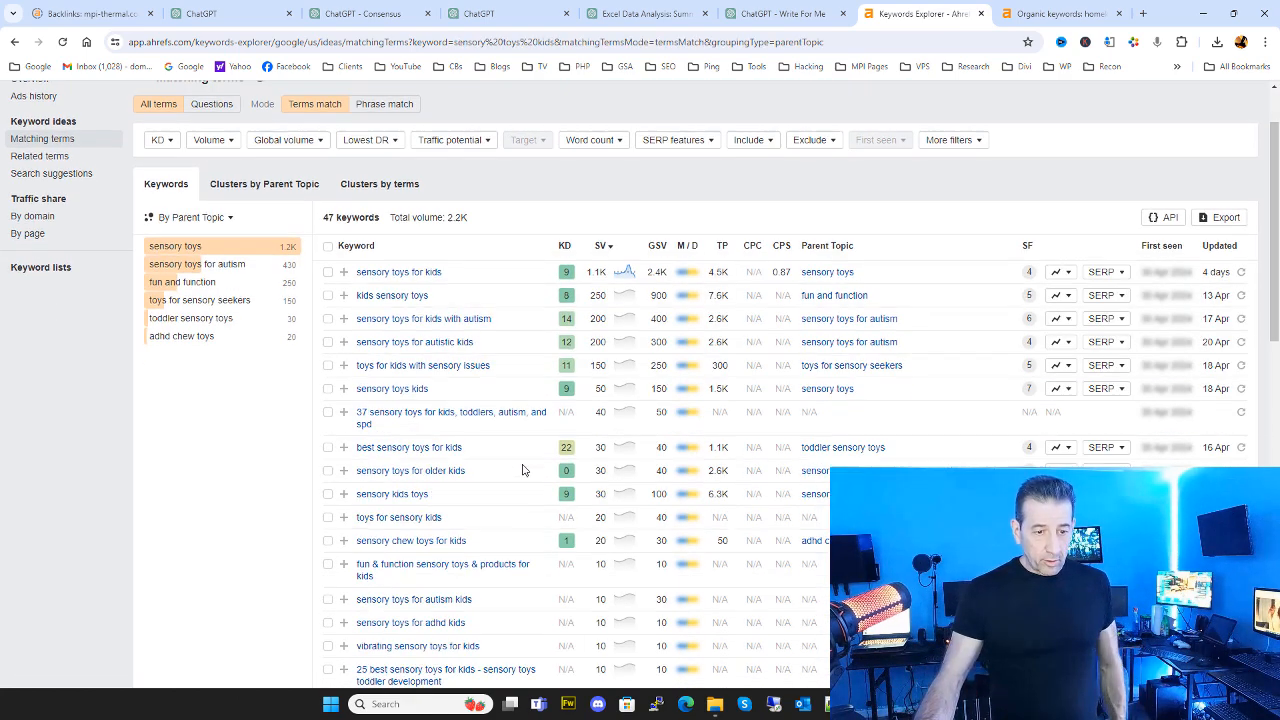
scroll(517, 467, "up", 1)
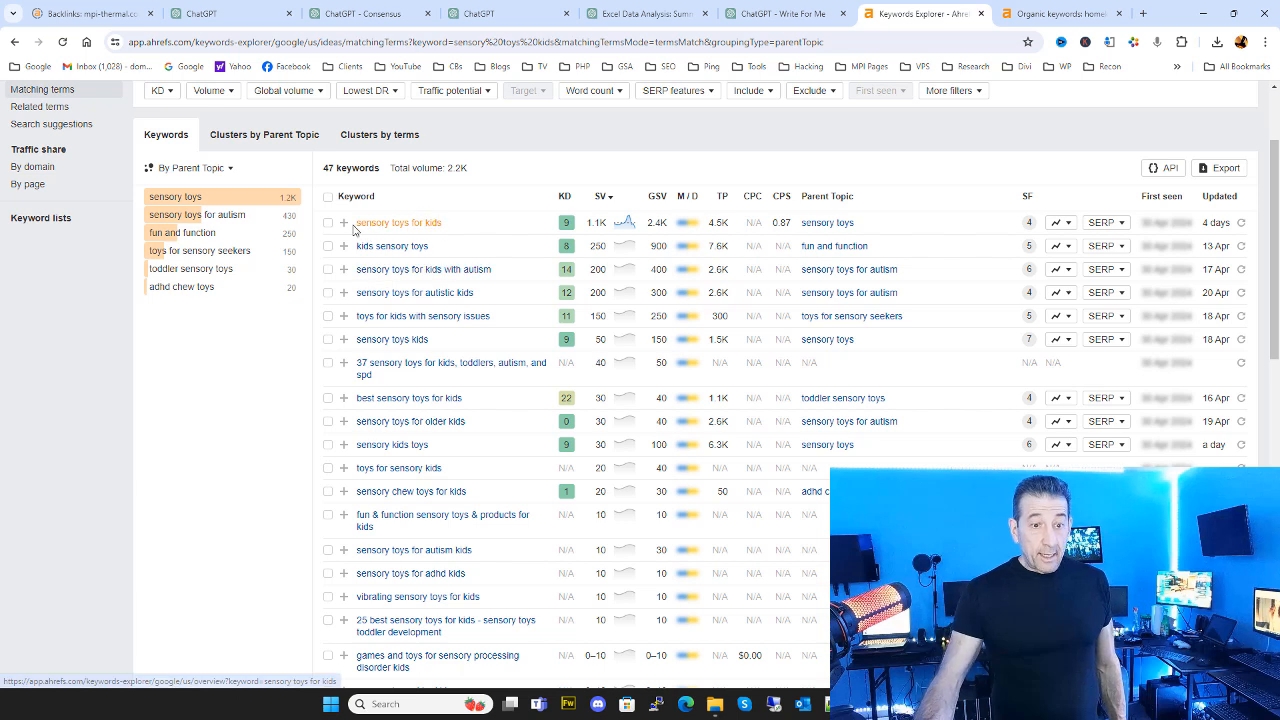
left_click_drag(352, 230, 394, 292)
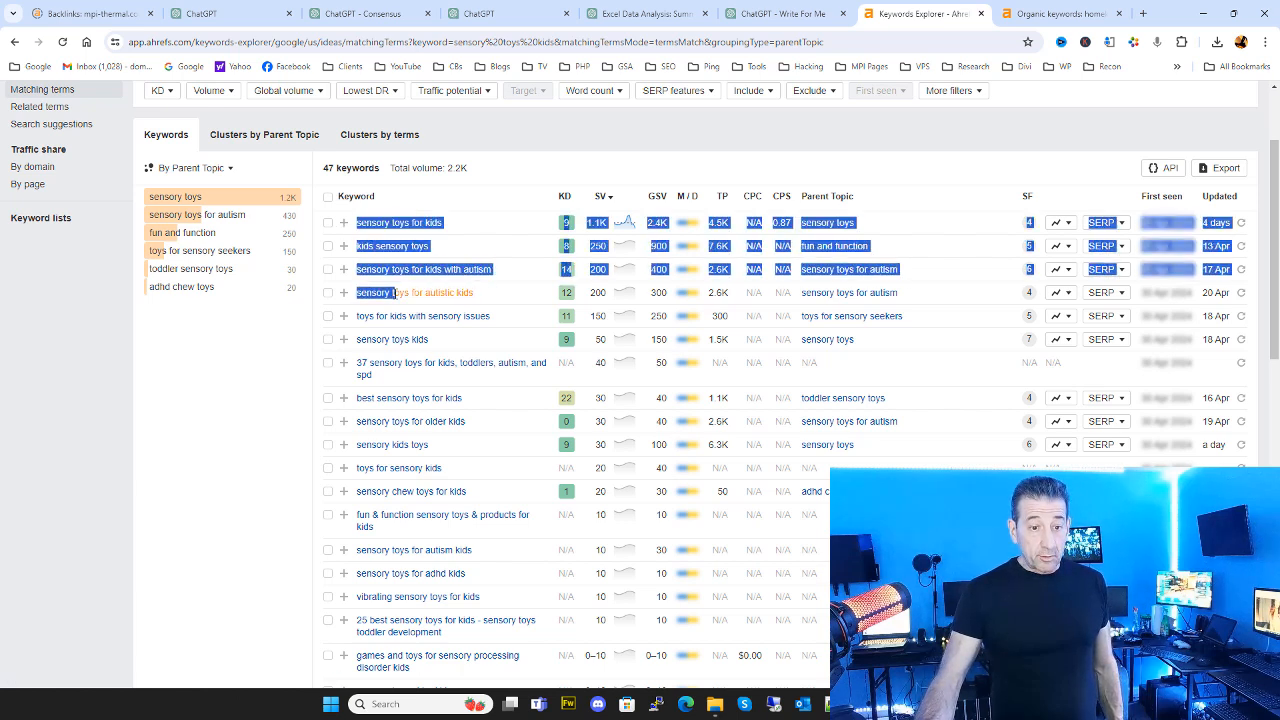
left_click(479, 229)
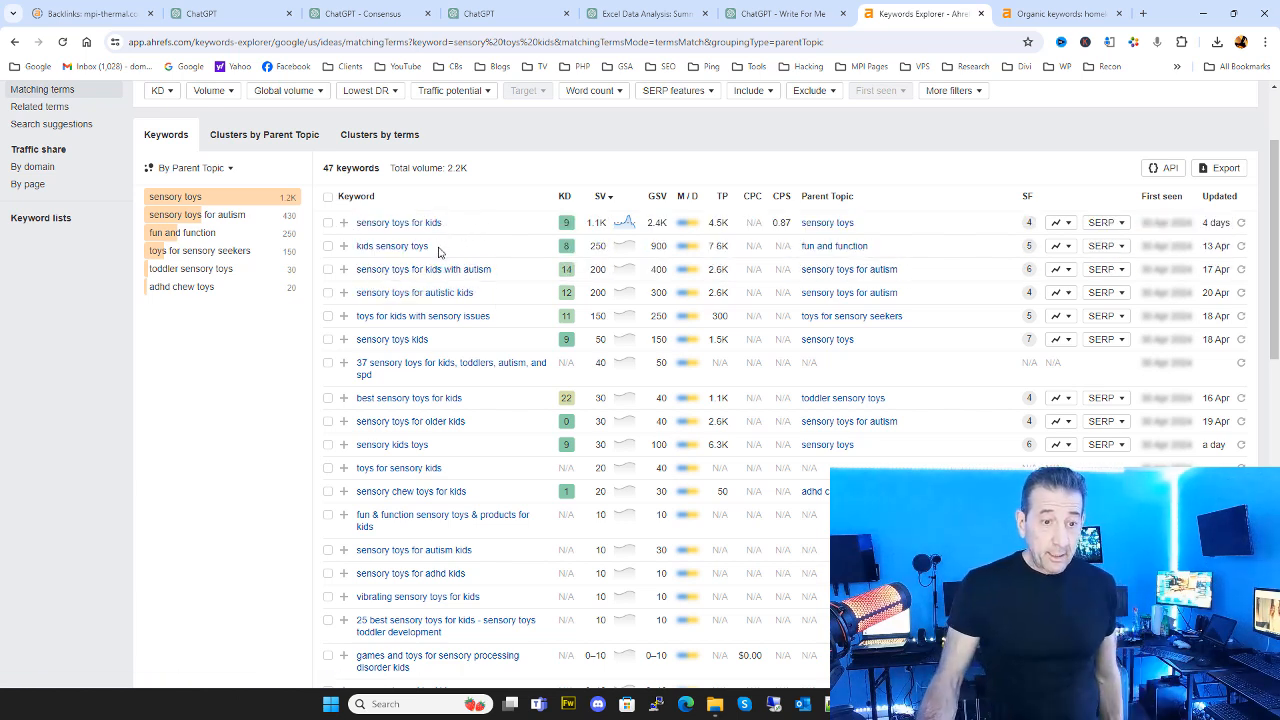
left_click_drag(438, 250, 375, 252)
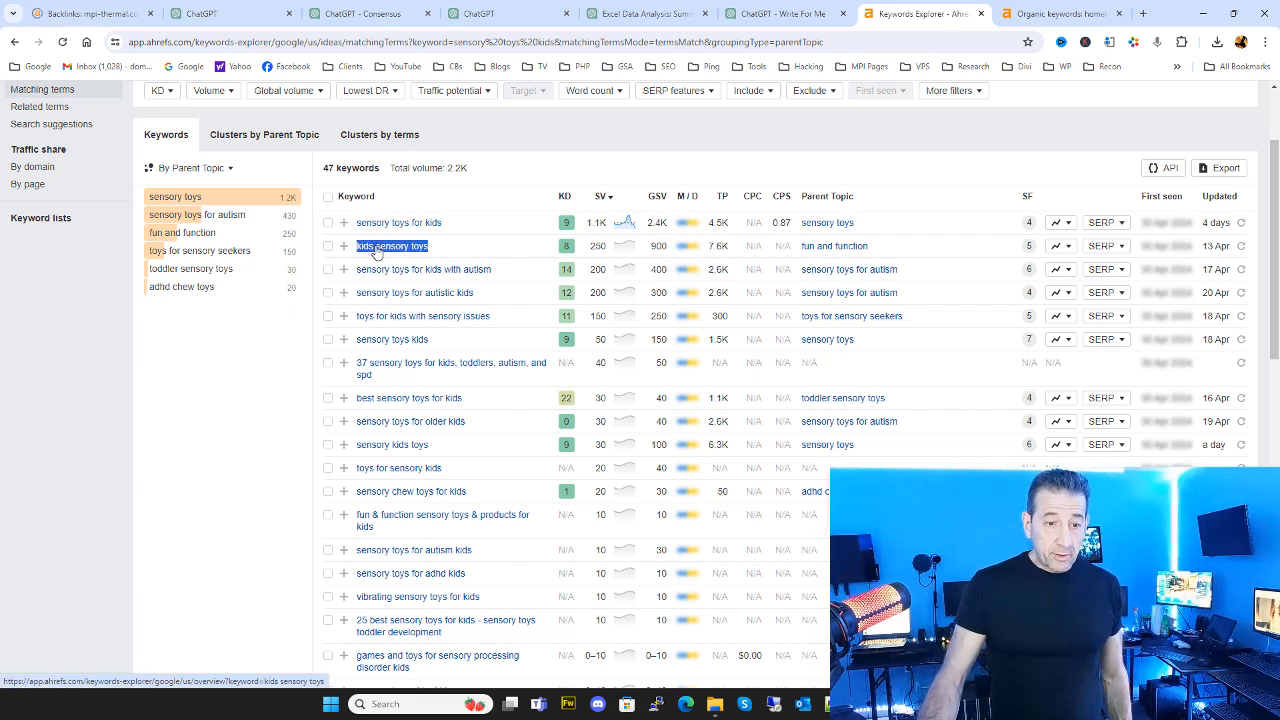
right_click(375, 252)
left_click(418, 376)
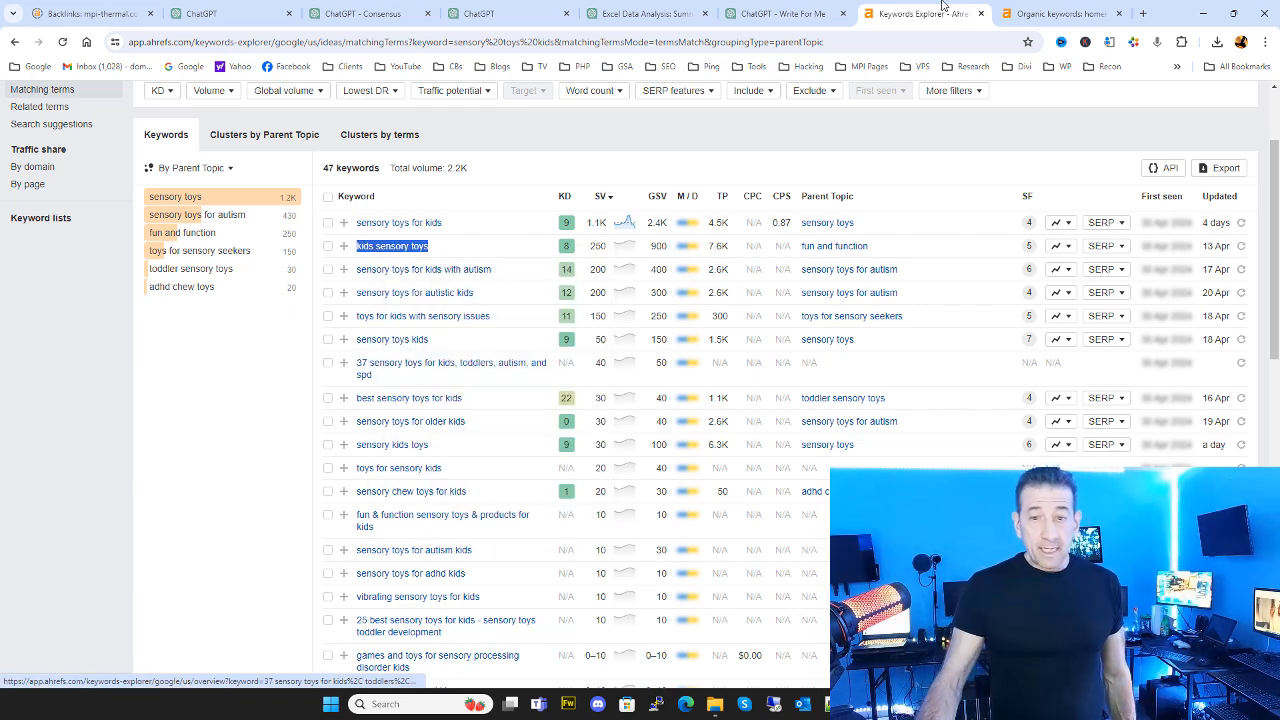
left_click(771, 13)
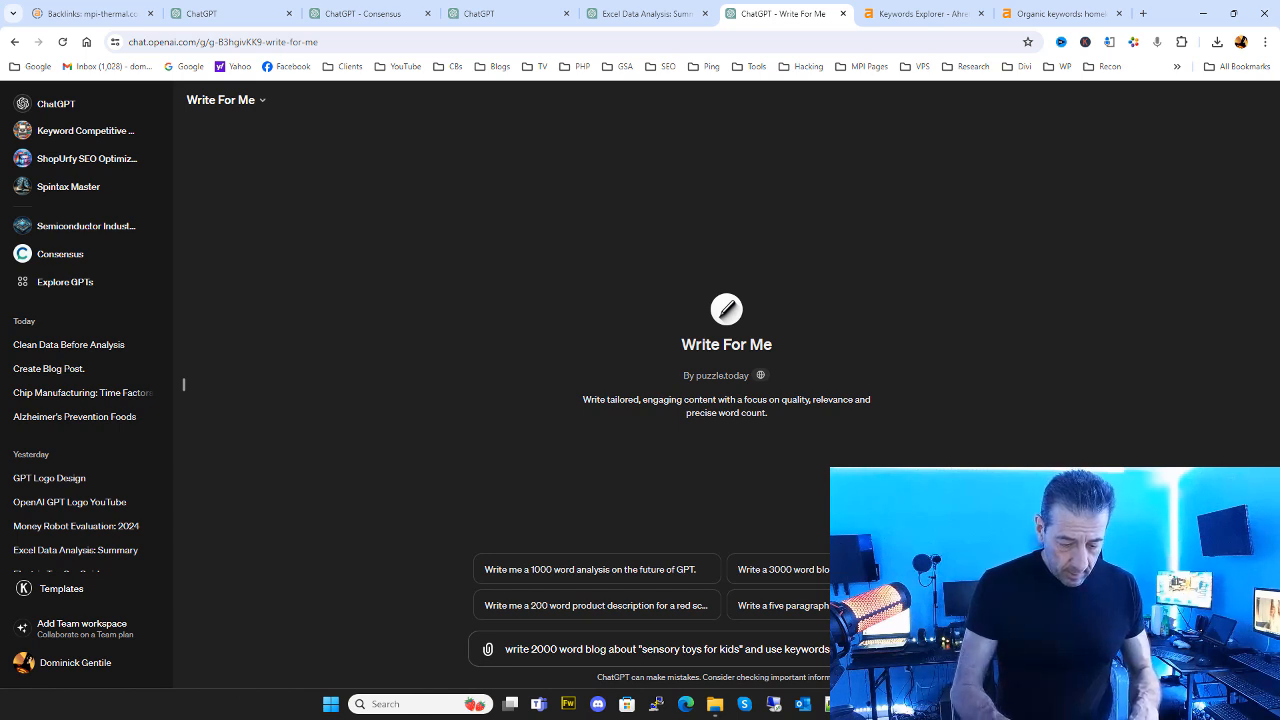
type("sensory toys,")
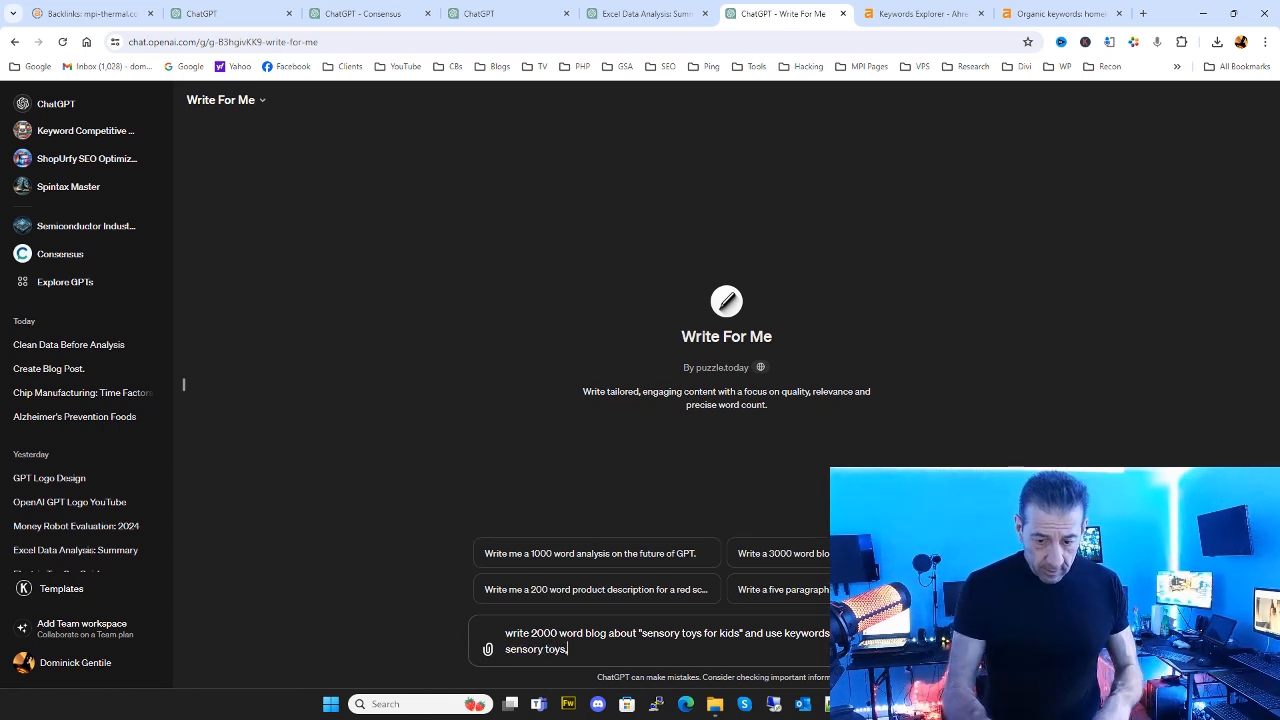
Copy the keyword "sensory toys for autistic kids" from Ahrefs and append it with a comma to the Write For Me prompt.
left_click(920, 13)
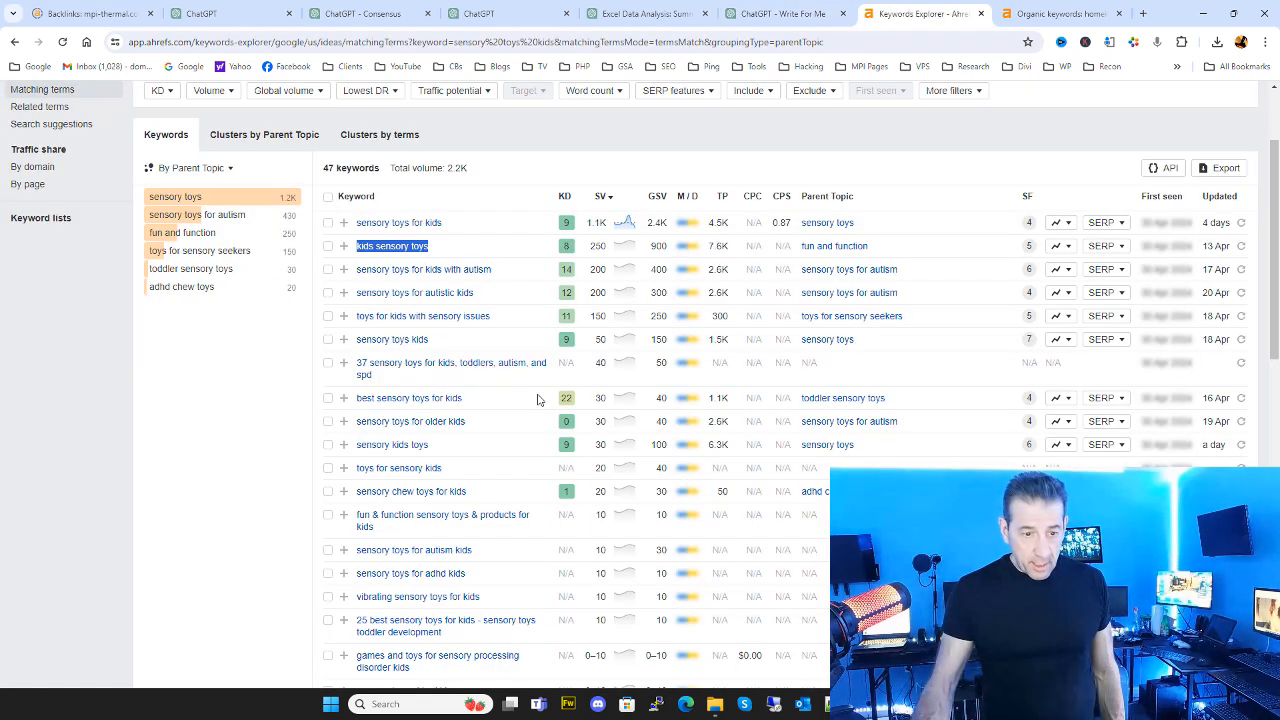
left_click_drag(482, 293, 358, 293)
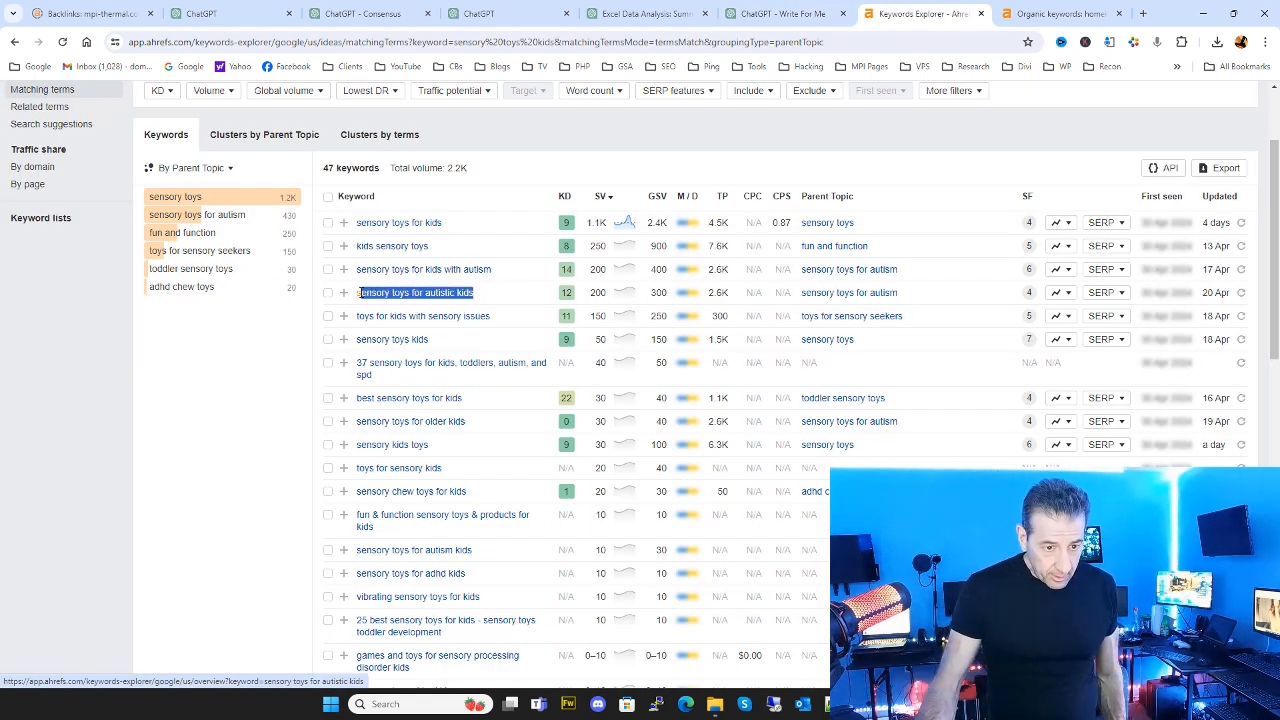
right_click(395, 300)
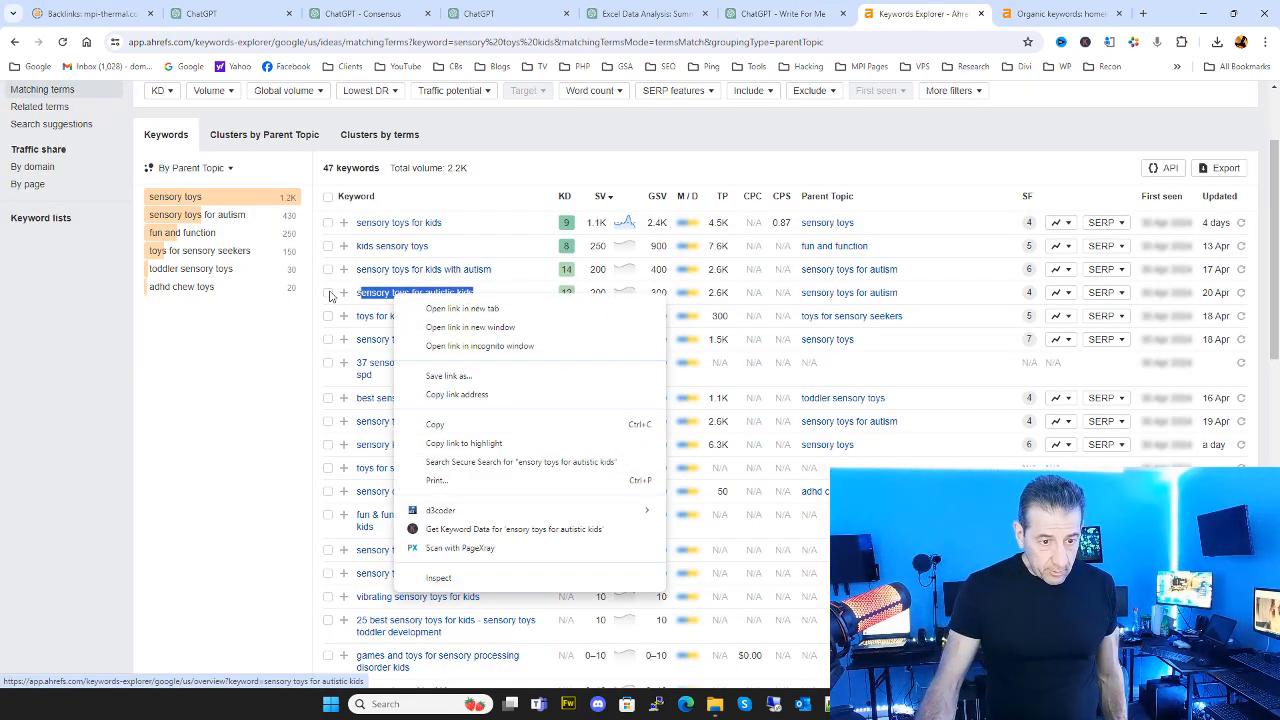
left_click(526, 291)
left_click(521, 293)
left_click_drag(482, 294, 358, 296)
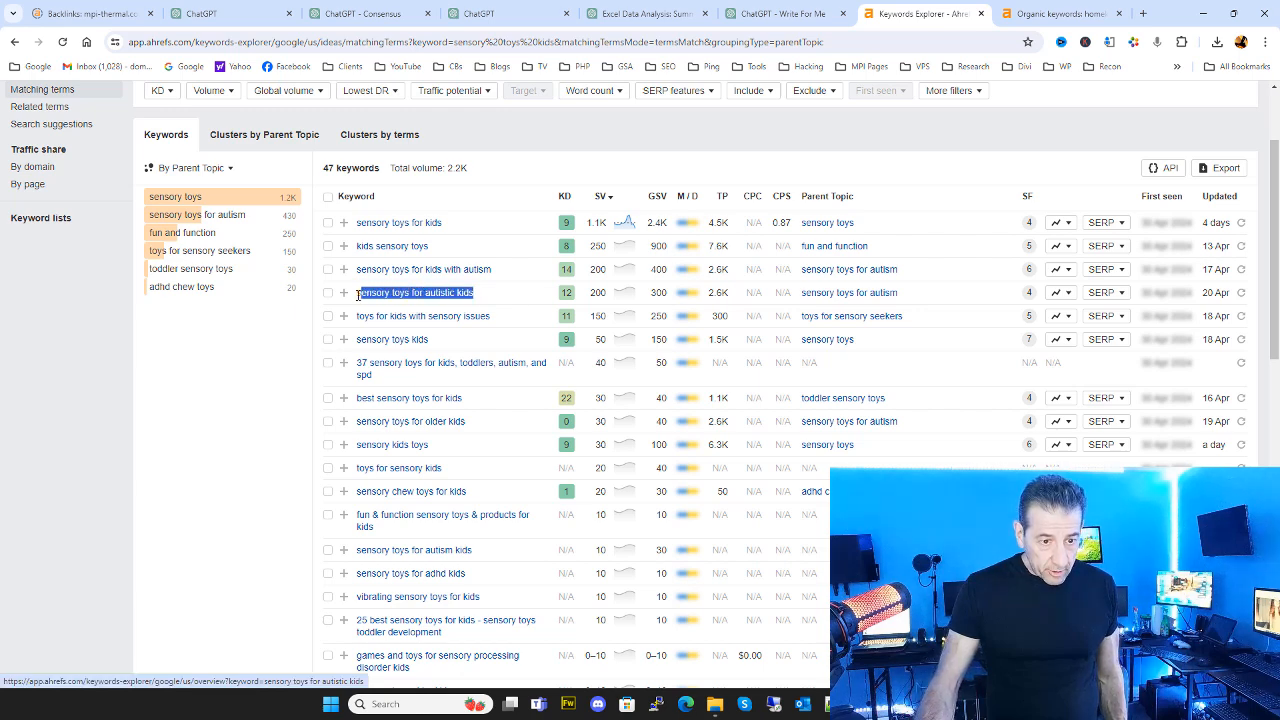
right_click(395, 300)
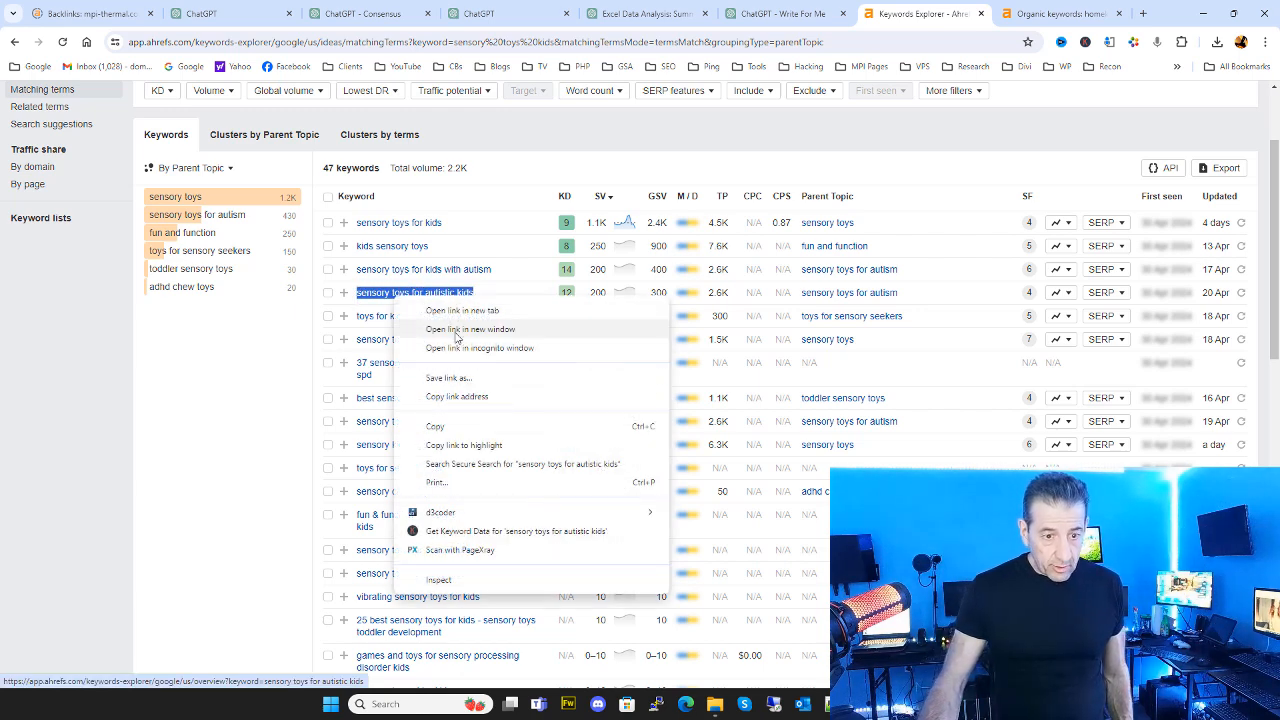
left_click(440, 447)
left_click(790, 13)
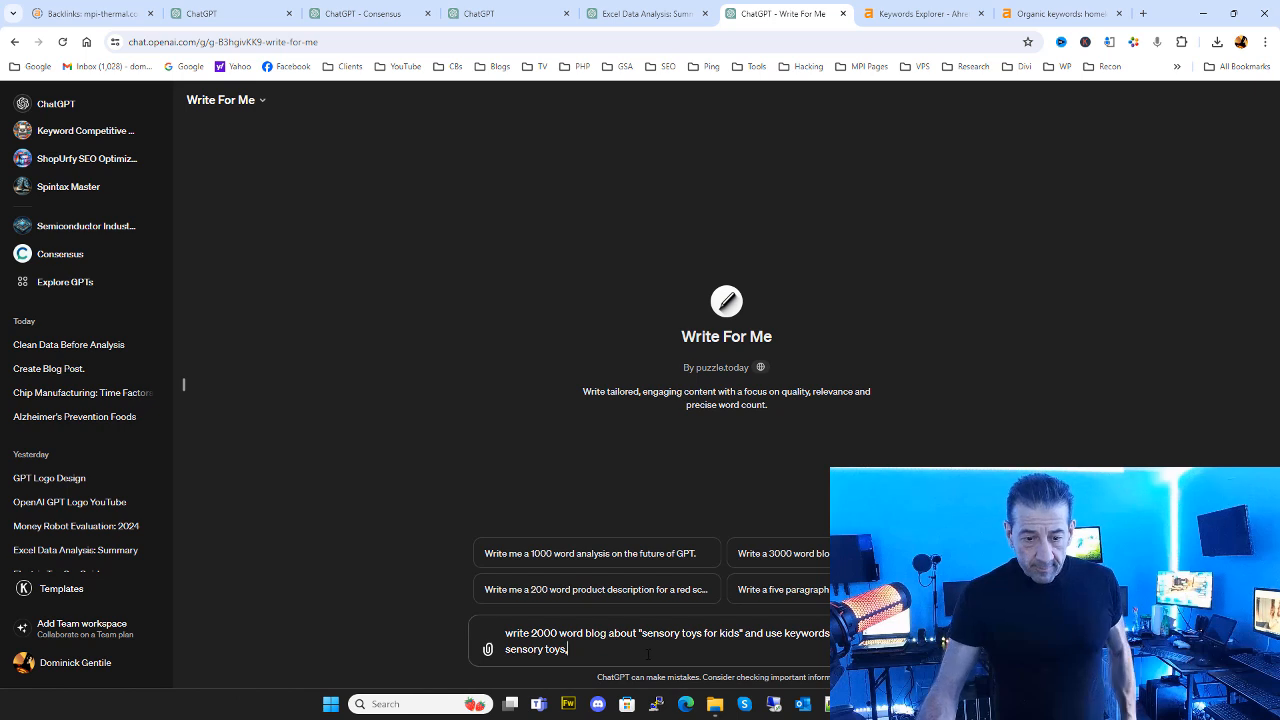
right_click(641, 659)
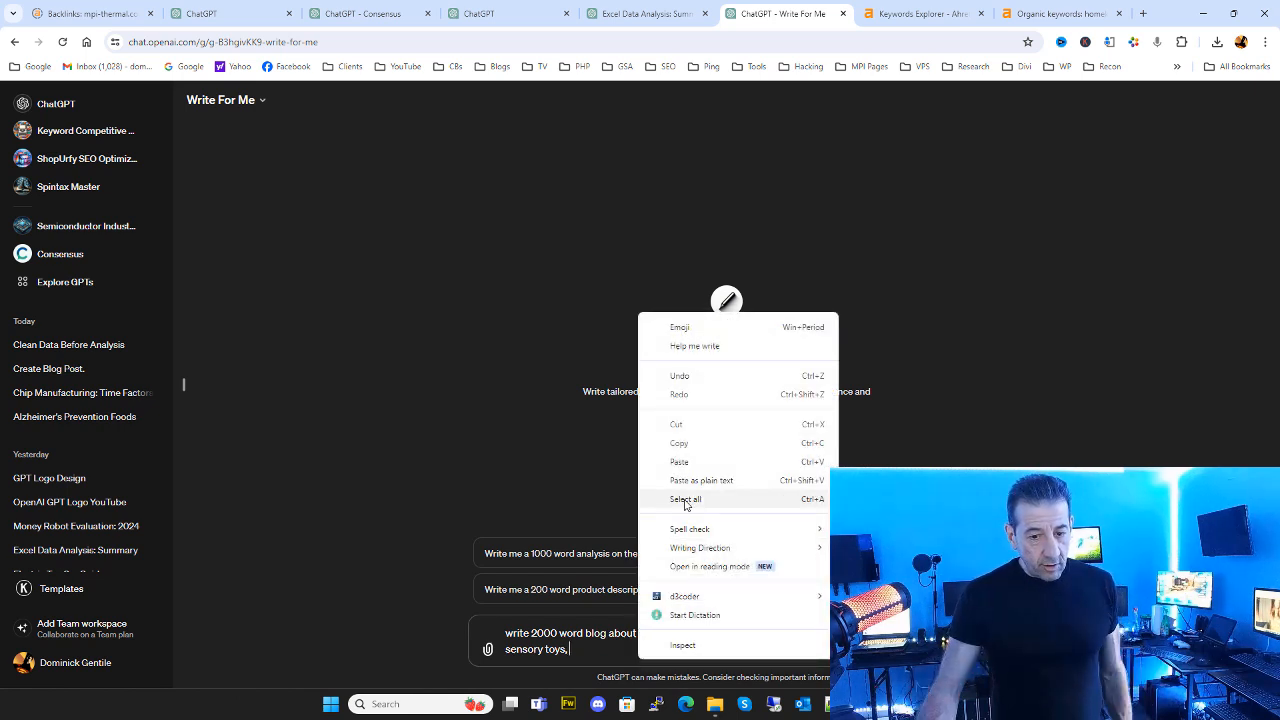
left_click(687, 458)
type(",")
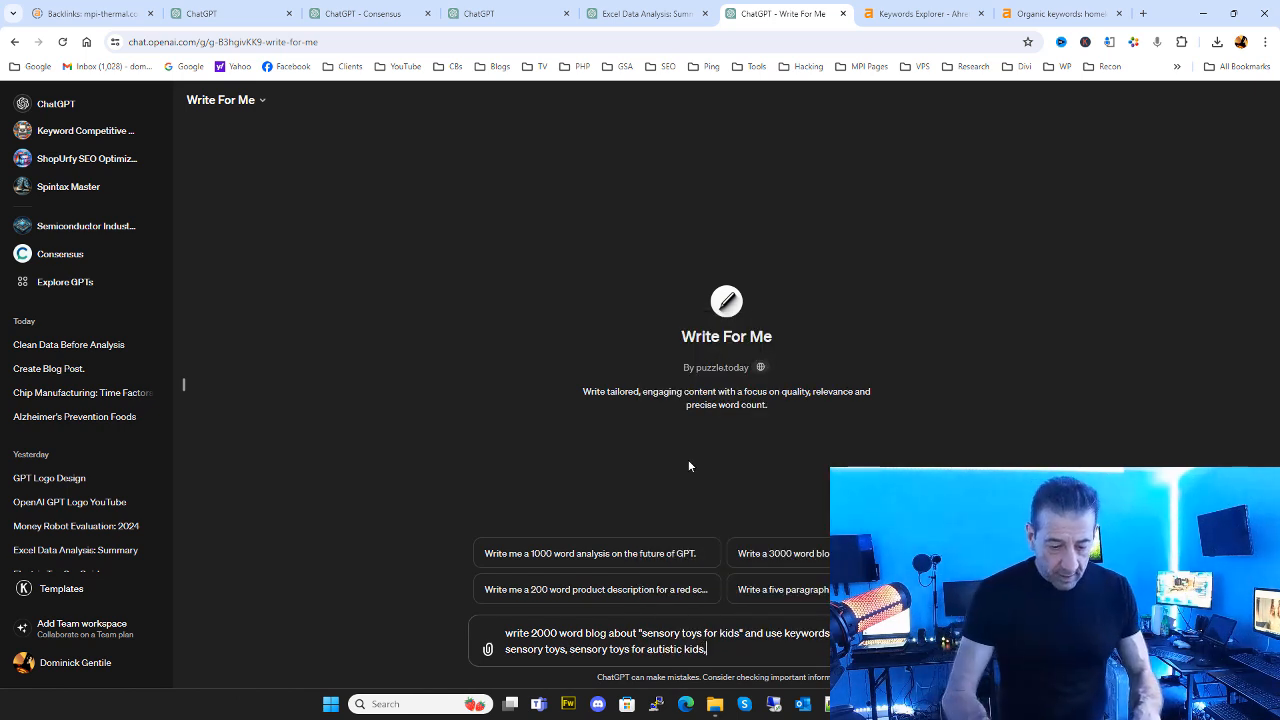
Close the Excel Data Analysis chat, then copy "sensory toys for kids with autism" from Ahrefs into the Write For Me prompt.
left_click(661, 8)
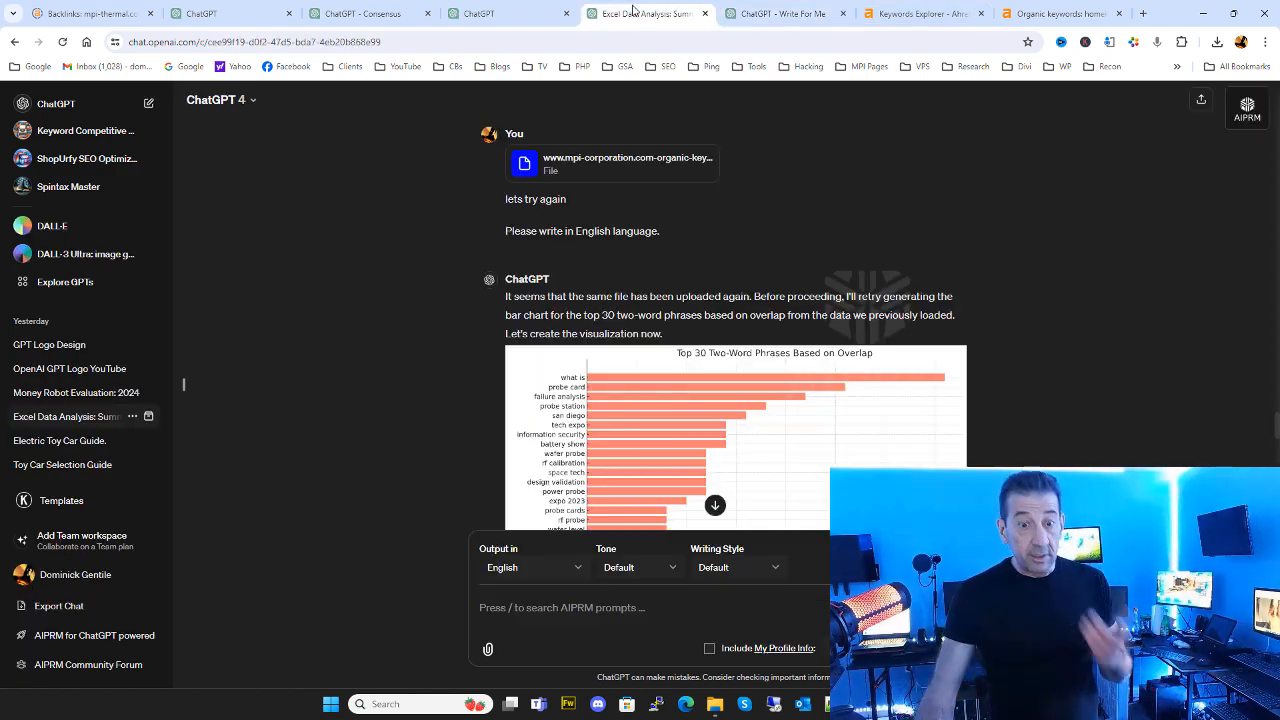
left_click(704, 14)
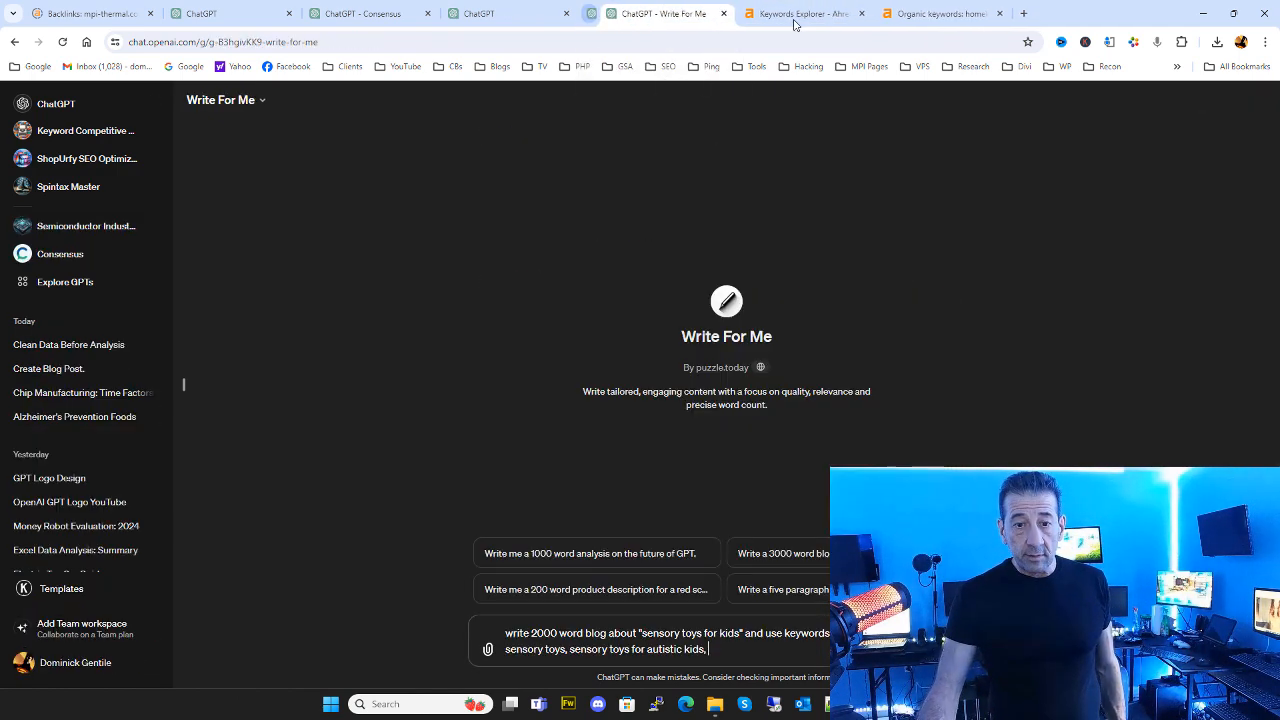
left_click(745, 14)
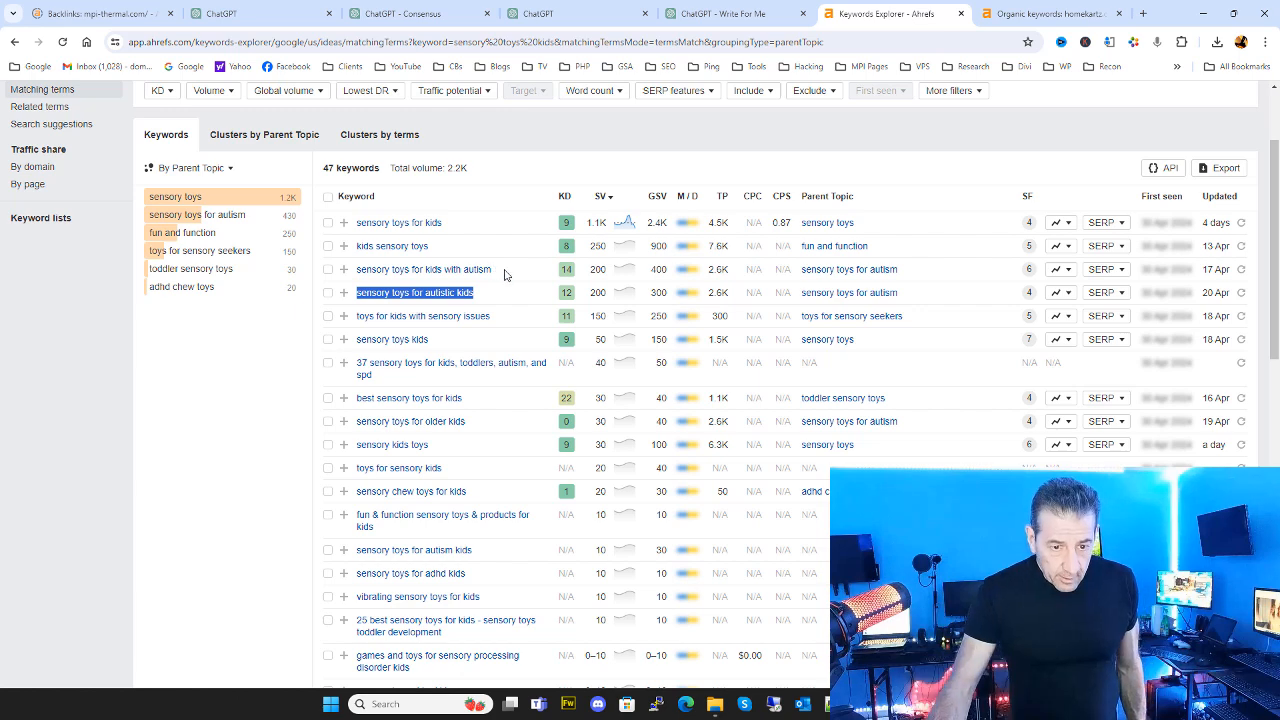
left_click_drag(507, 270, 357, 269)
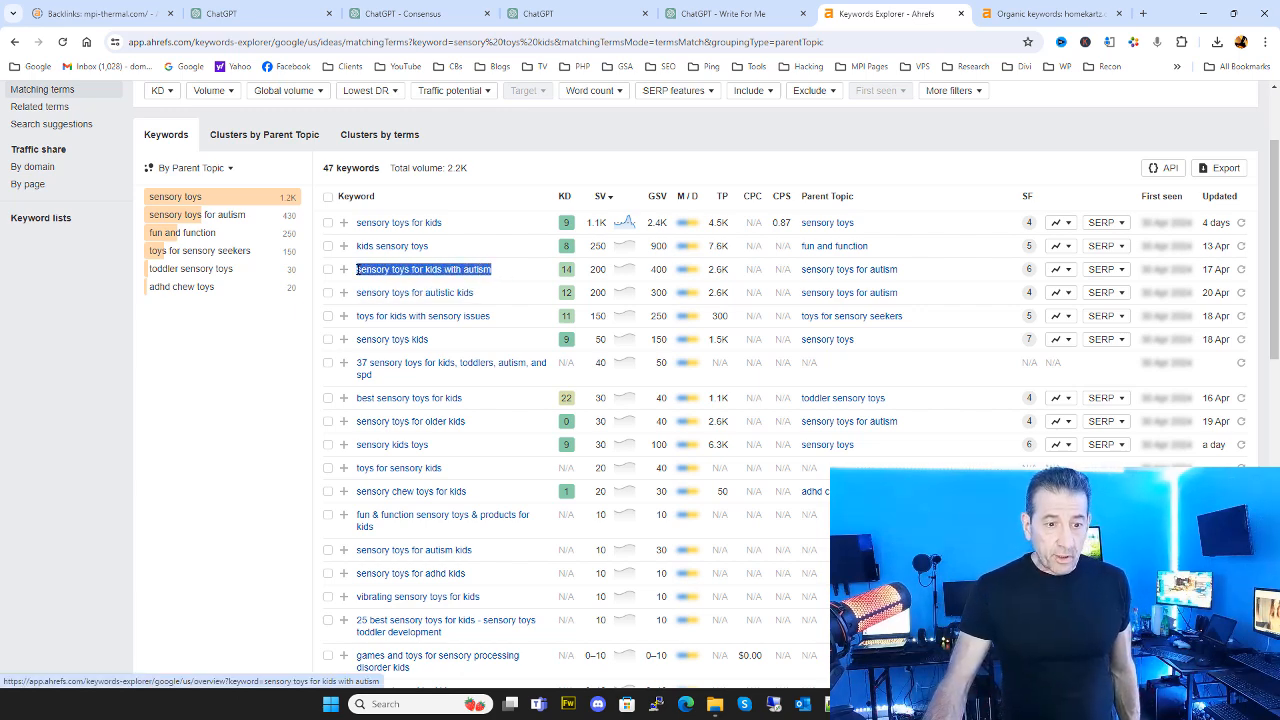
right_click(390, 278)
left_click(441, 400)
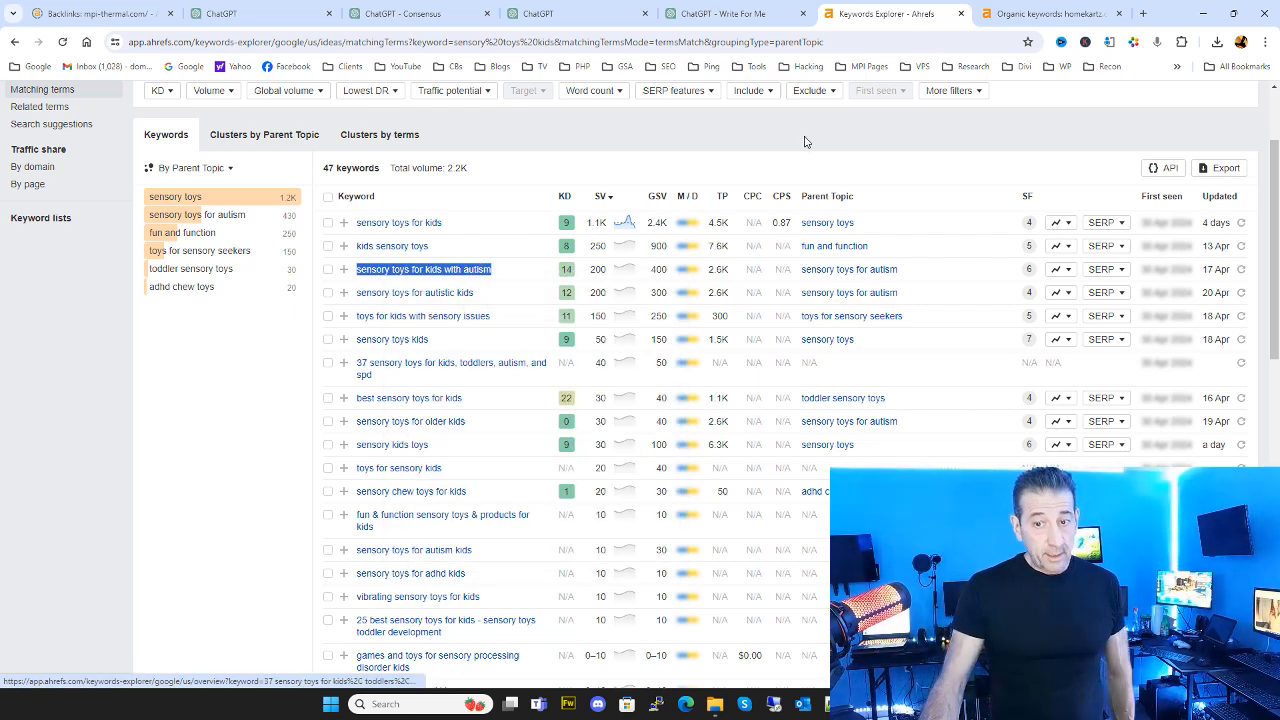
left_click(766, 14)
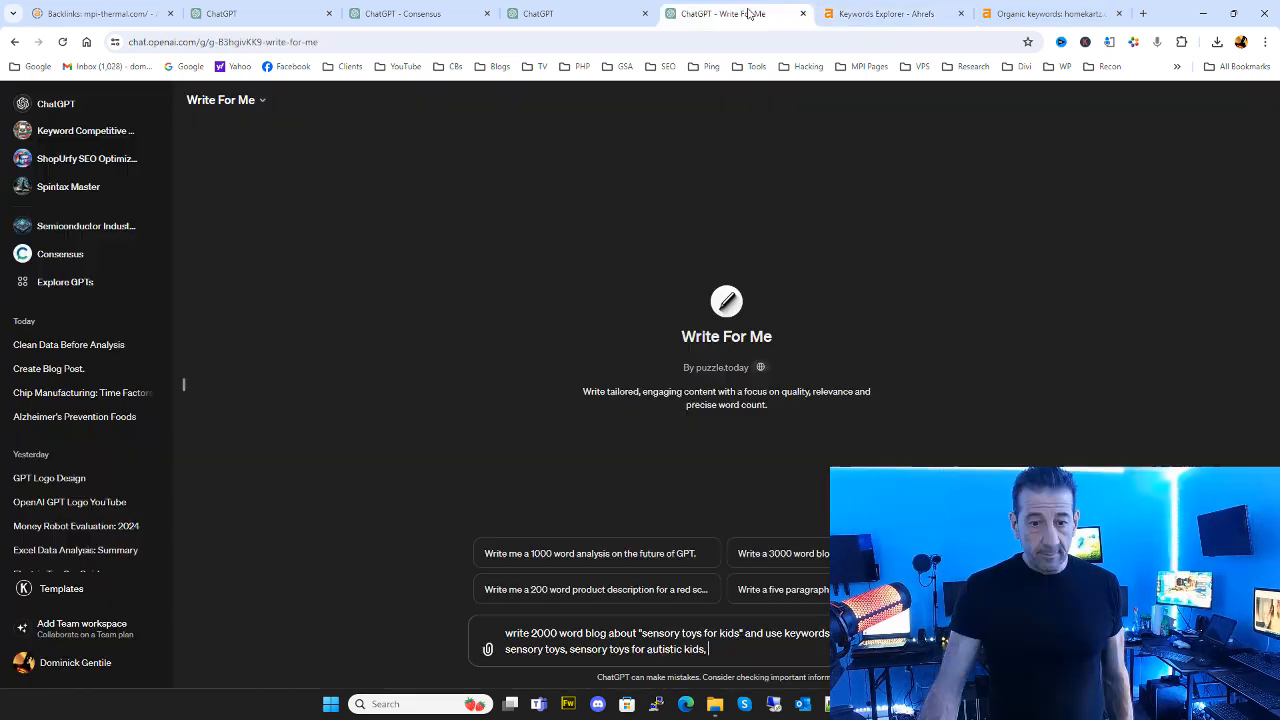
right_click(748, 645)
left_click(777, 450)
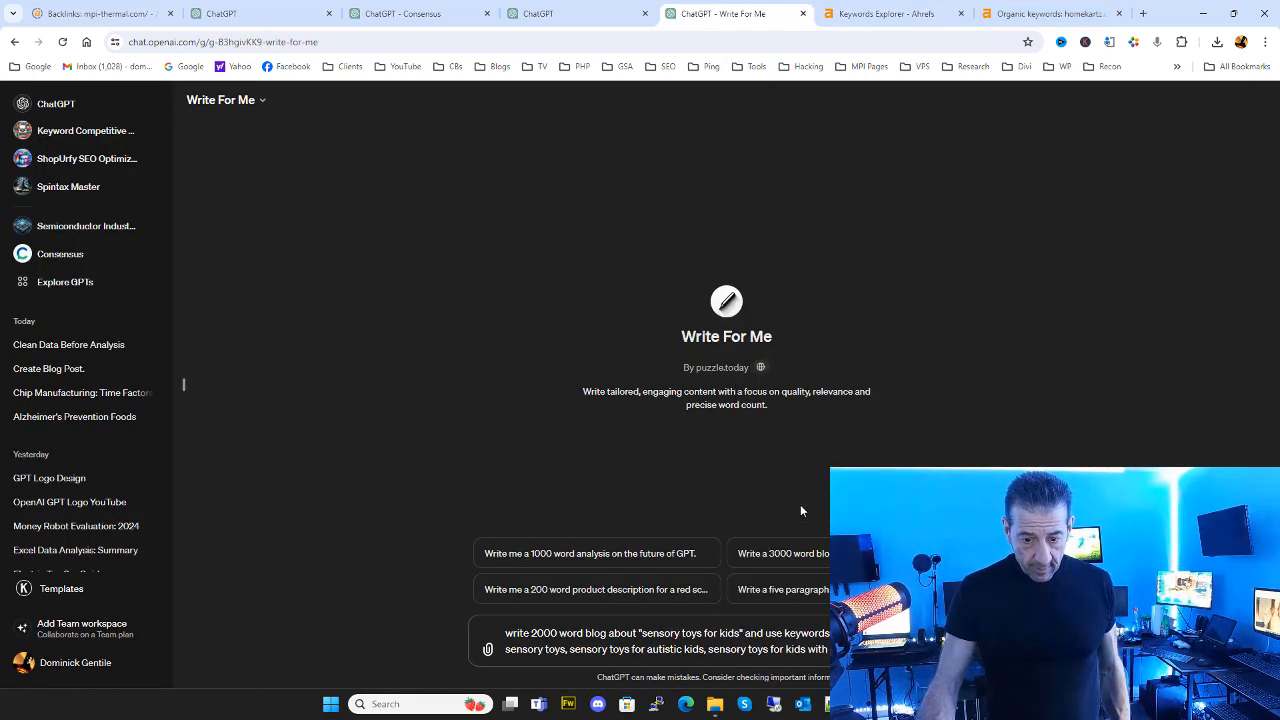
Copy the keyword "best sensory toys for kids" from Ahrefs and add it to the Write For Me prompt's keyword list.
left_click(885, 14)
scroll(430, 320, "down", 1)
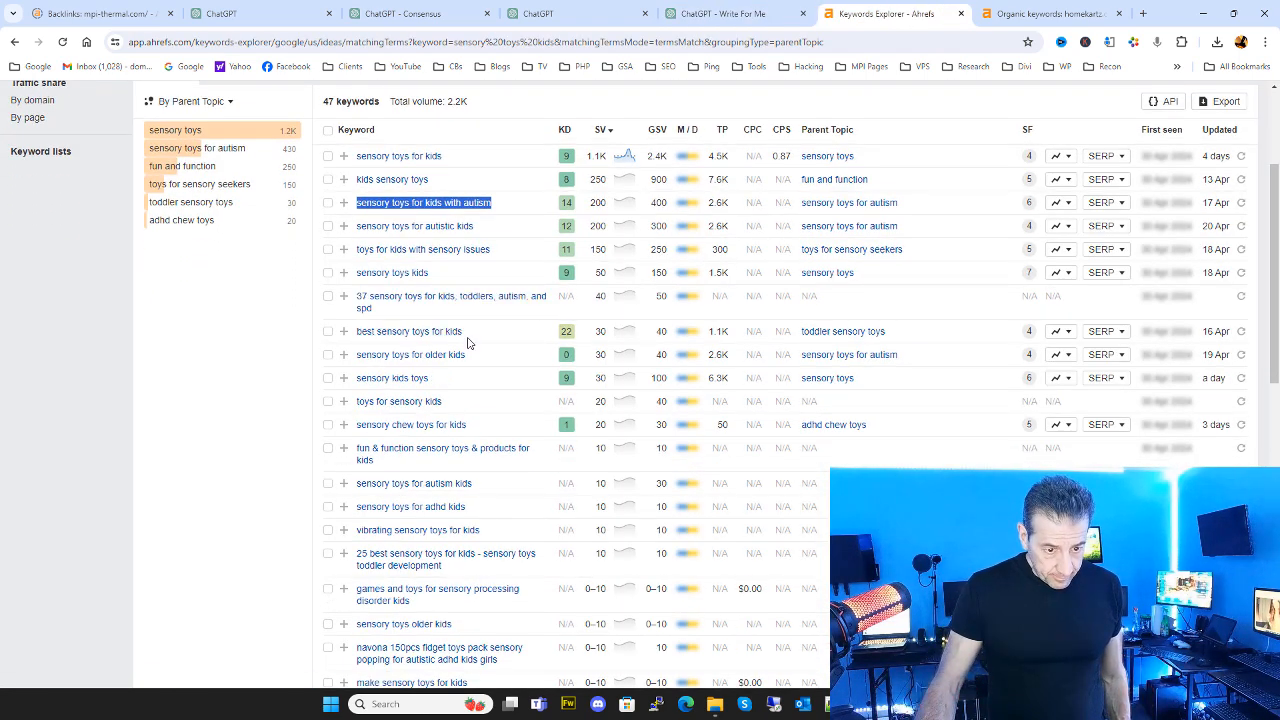
left_click_drag(470, 334, 356, 334)
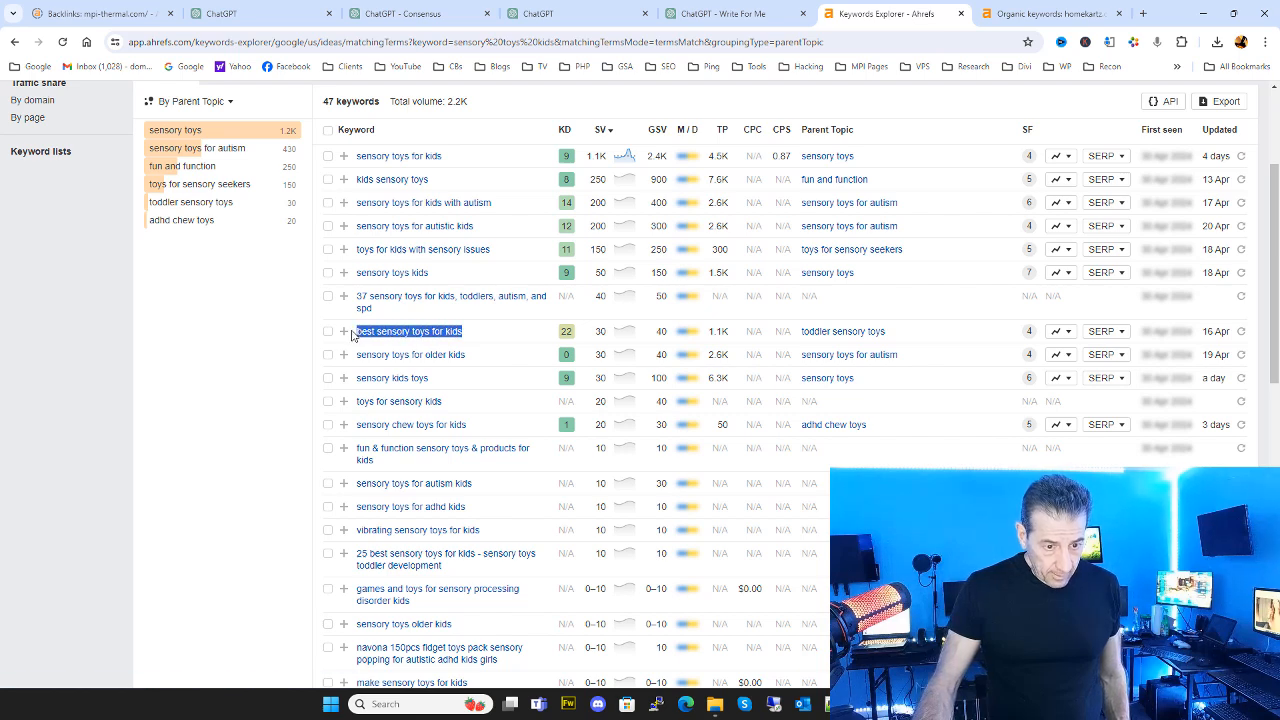
right_click(388, 336)
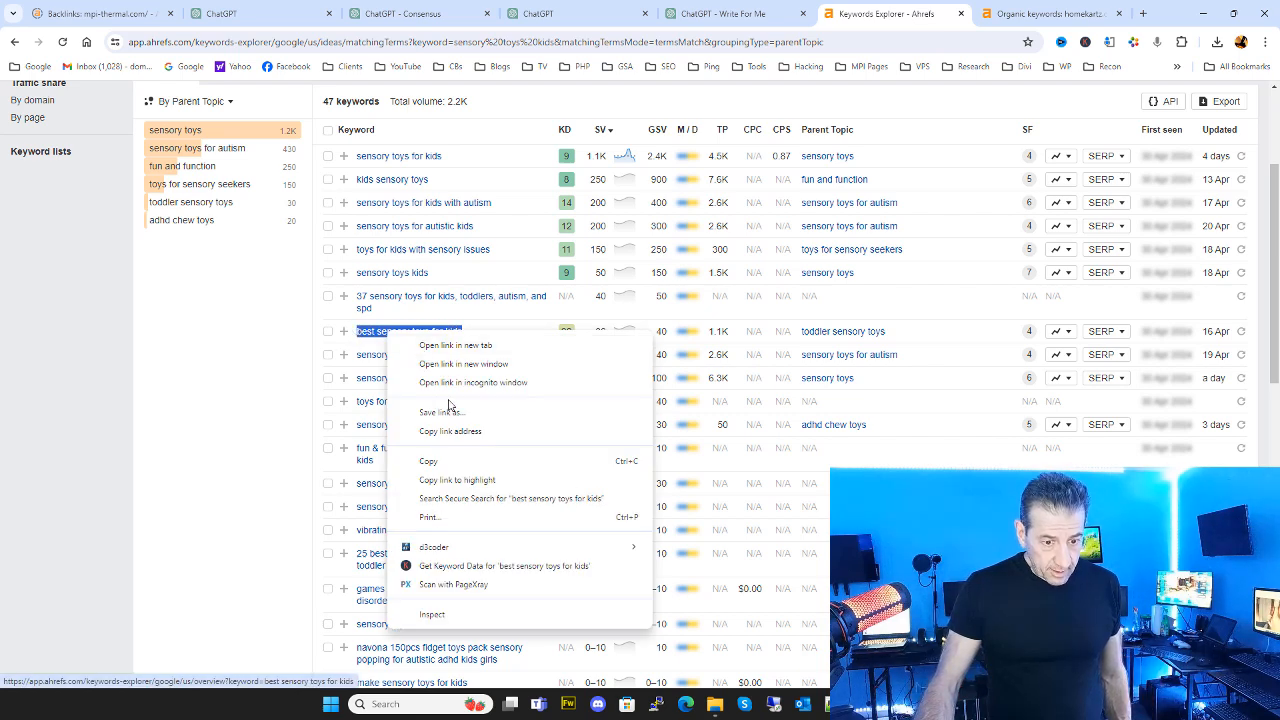
left_click(434, 461)
key("ctrl+shift+Tab")
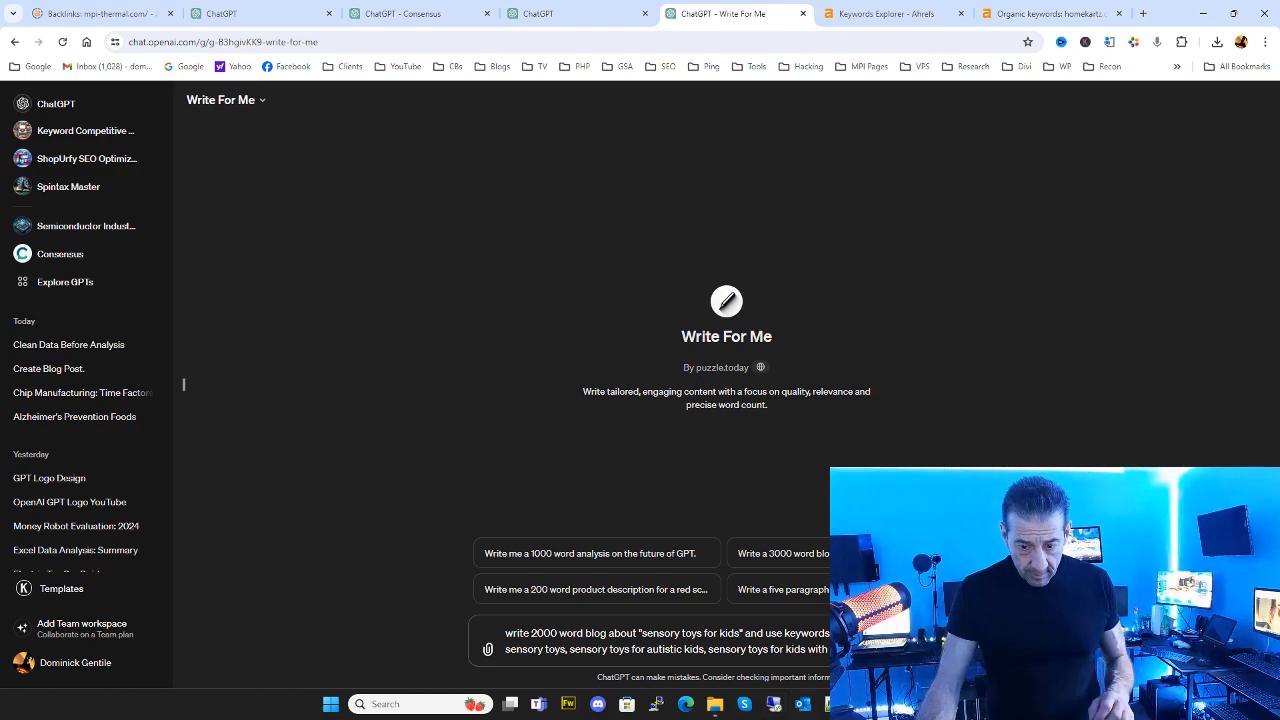
right_click(872, 641)
left_click(910, 458)
Copy "sensory toys for older kids" from Ahrefs and add it after "and" as the last keyword in the Write For Me prompt.
key("ctrl+shift+Tab")
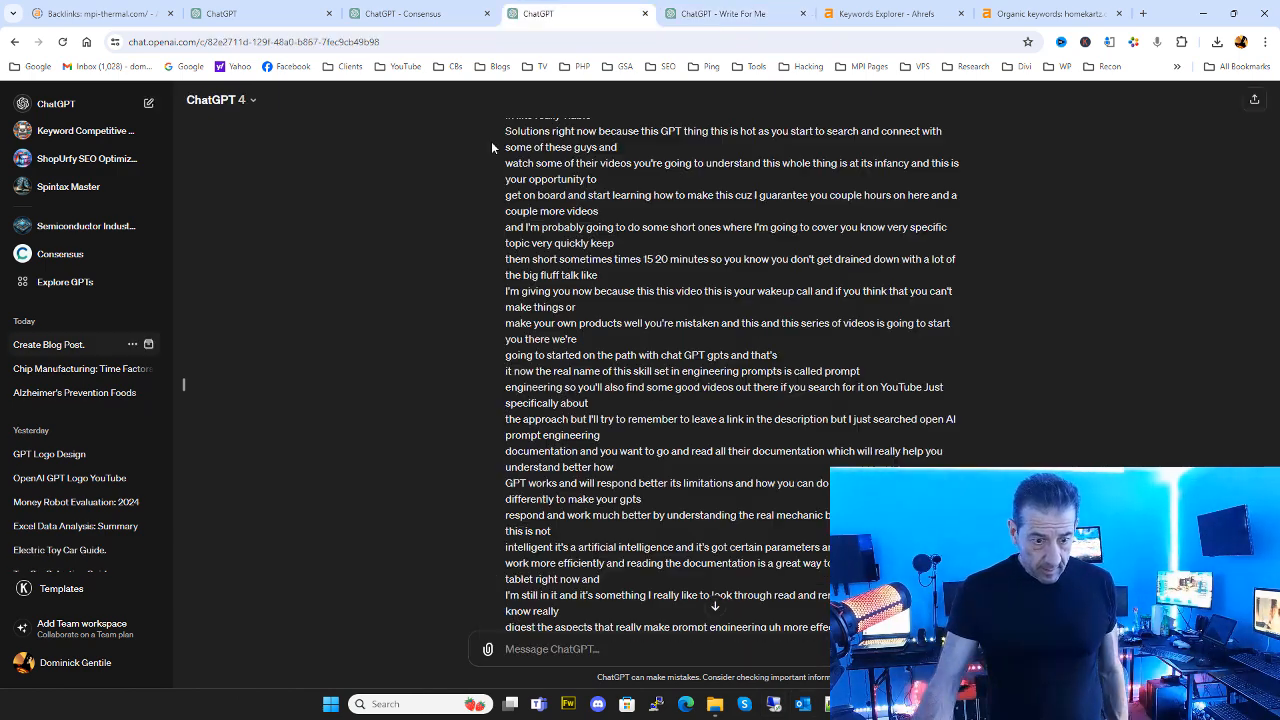
left_click(880, 14)
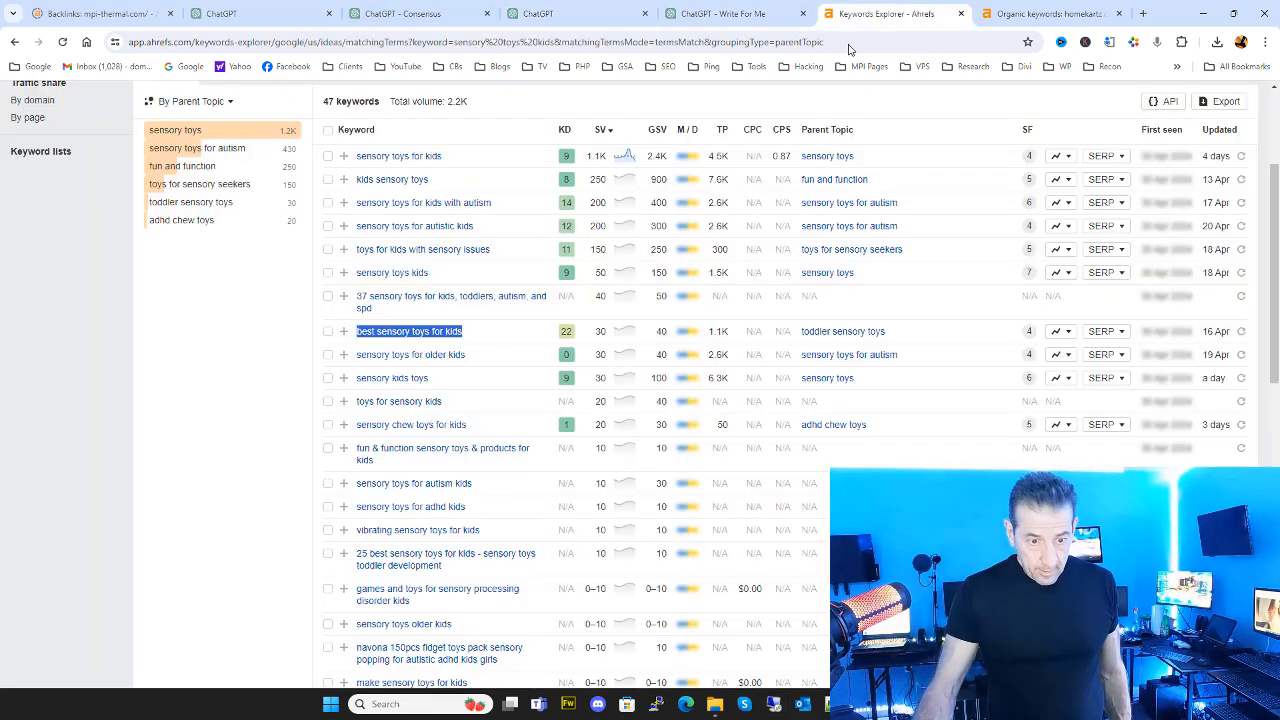
left_click_drag(471, 358, 364, 351)
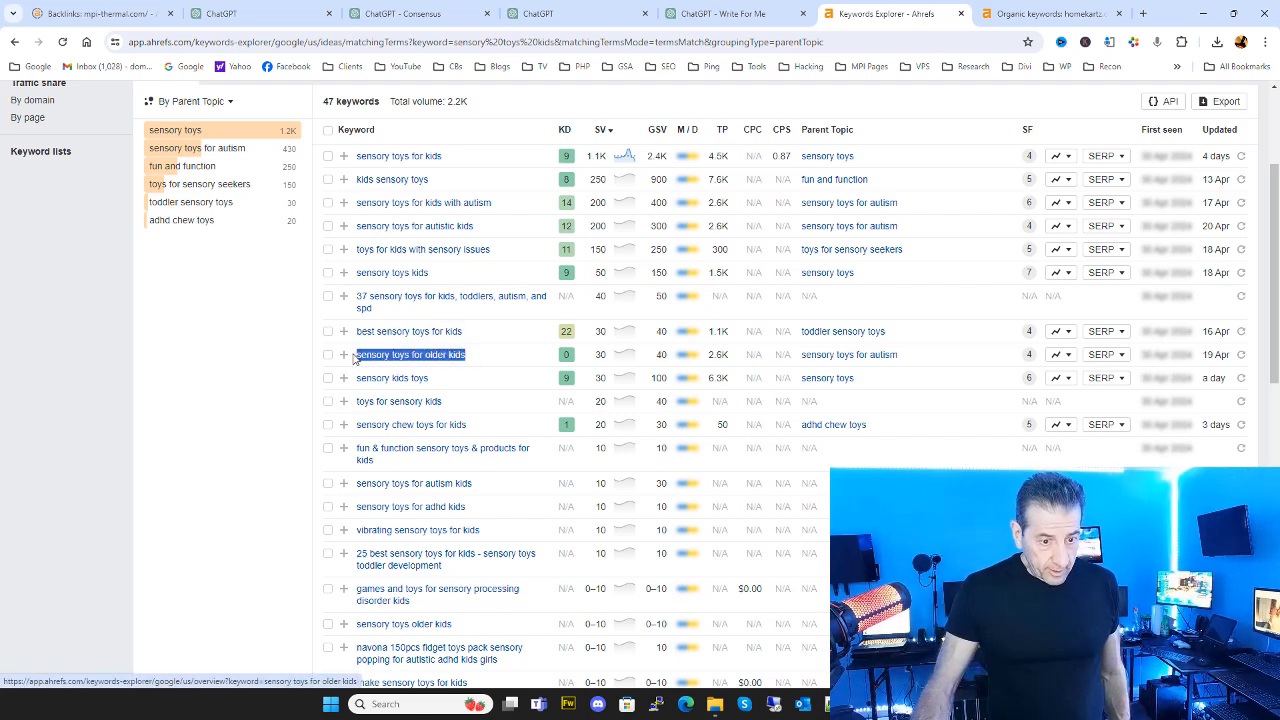
right_click(401, 359)
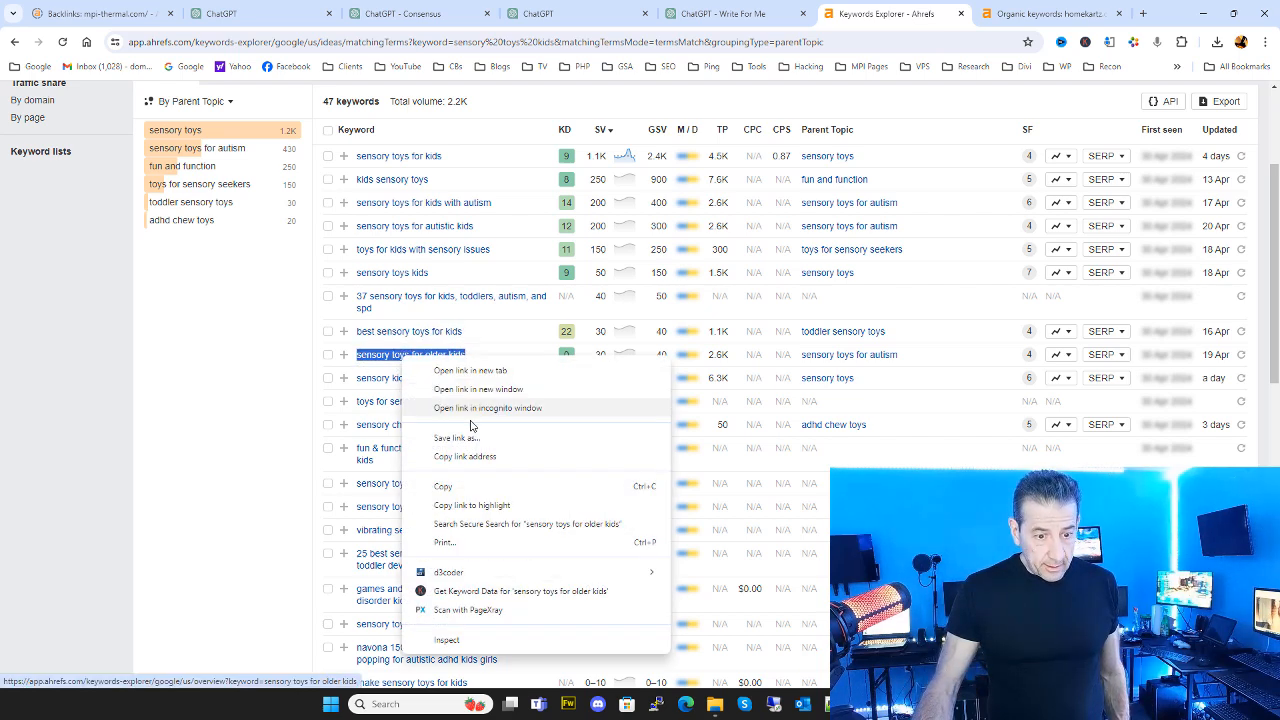
left_click(443, 486)
left_click(720, 14)
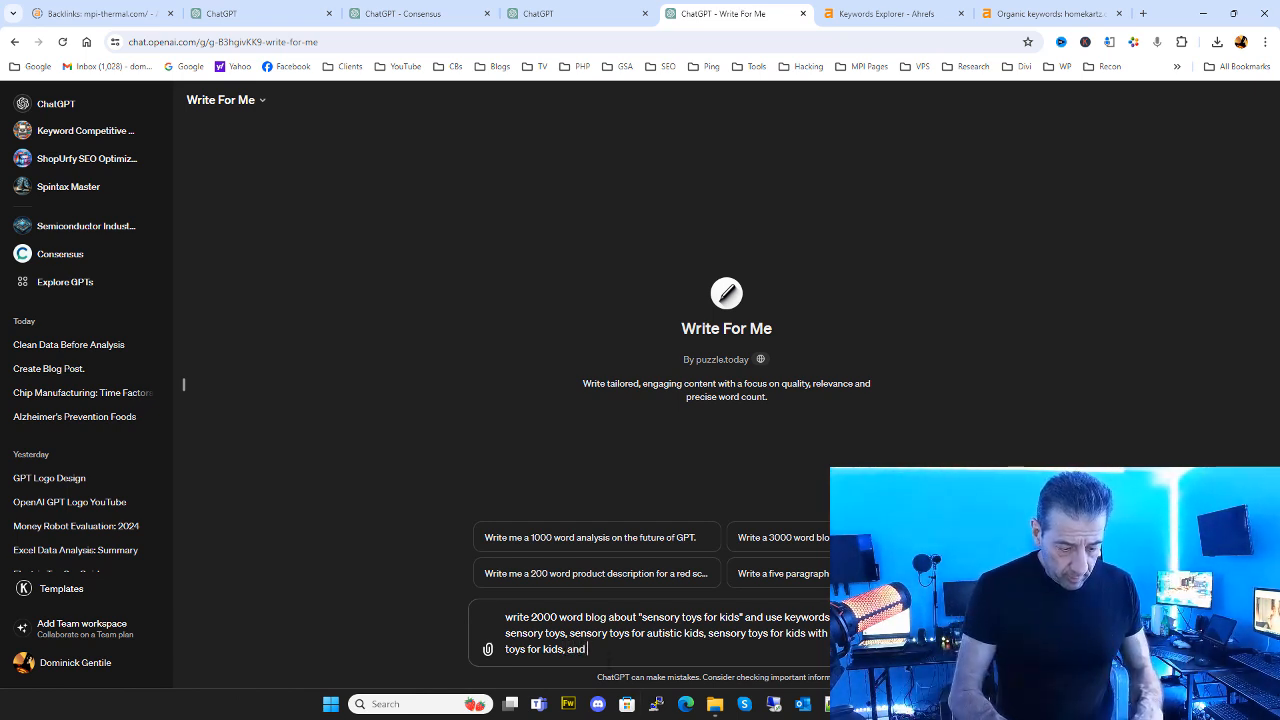
key("ctrl+v")
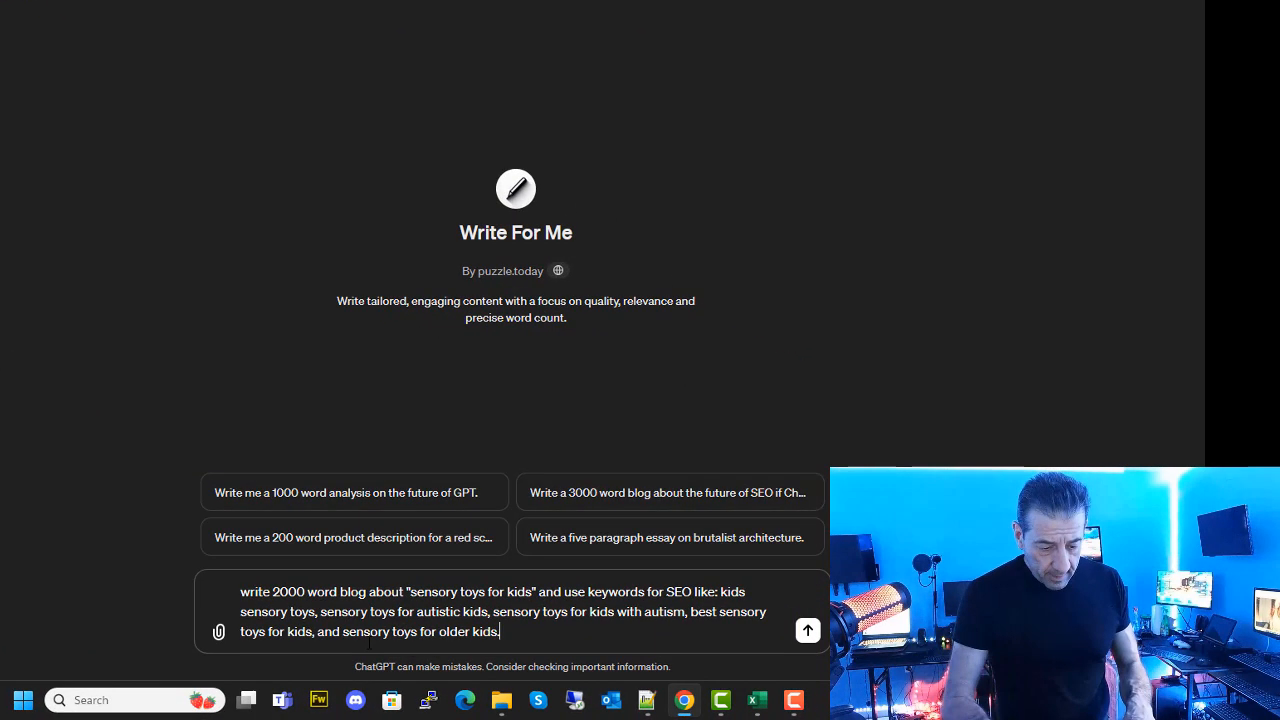
Complete the prompt with "and these can also be topics. create features or bullet lists, and write from the perspective of personal experience" and send it.
type(". and these can also be topics. c")
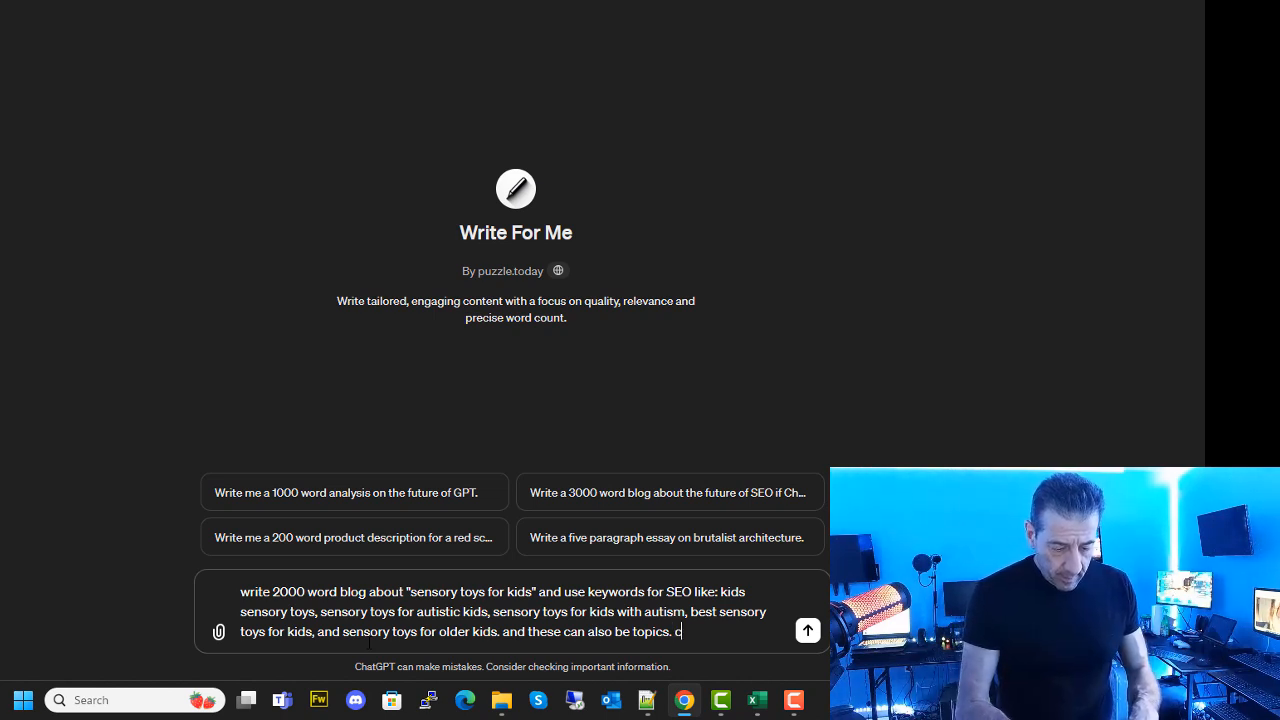
type("reate f")
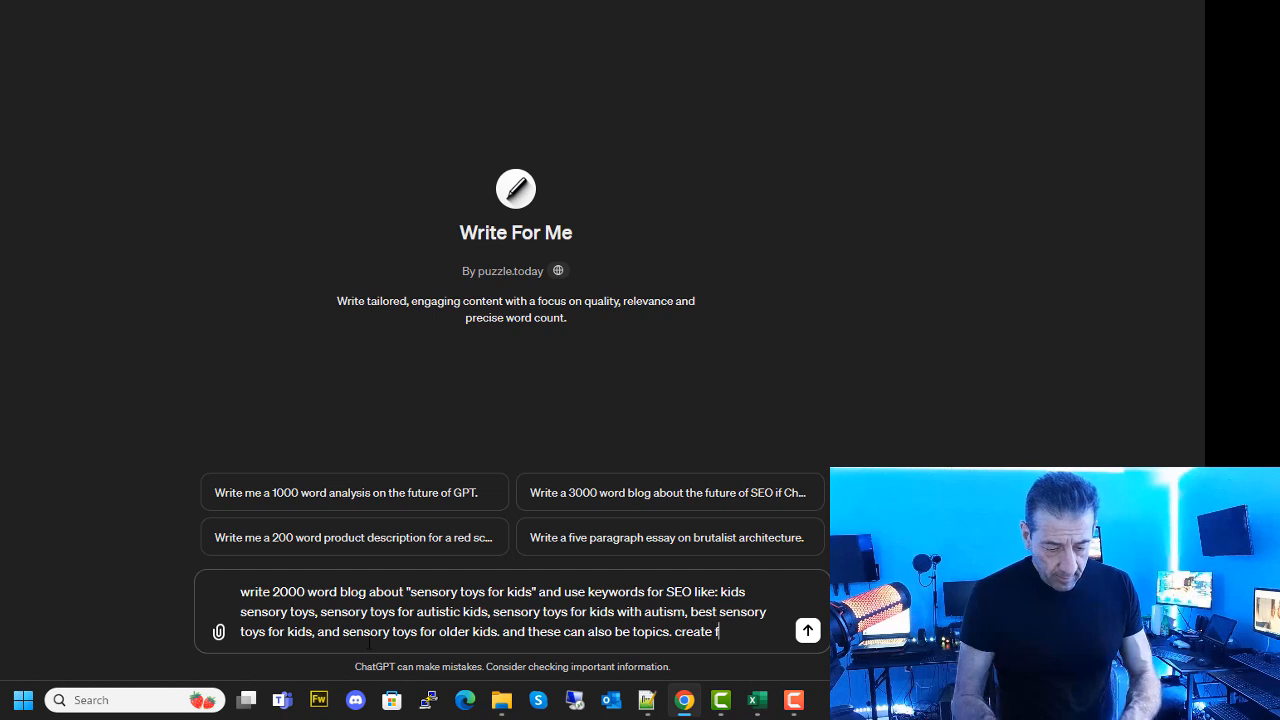
type("eatures")
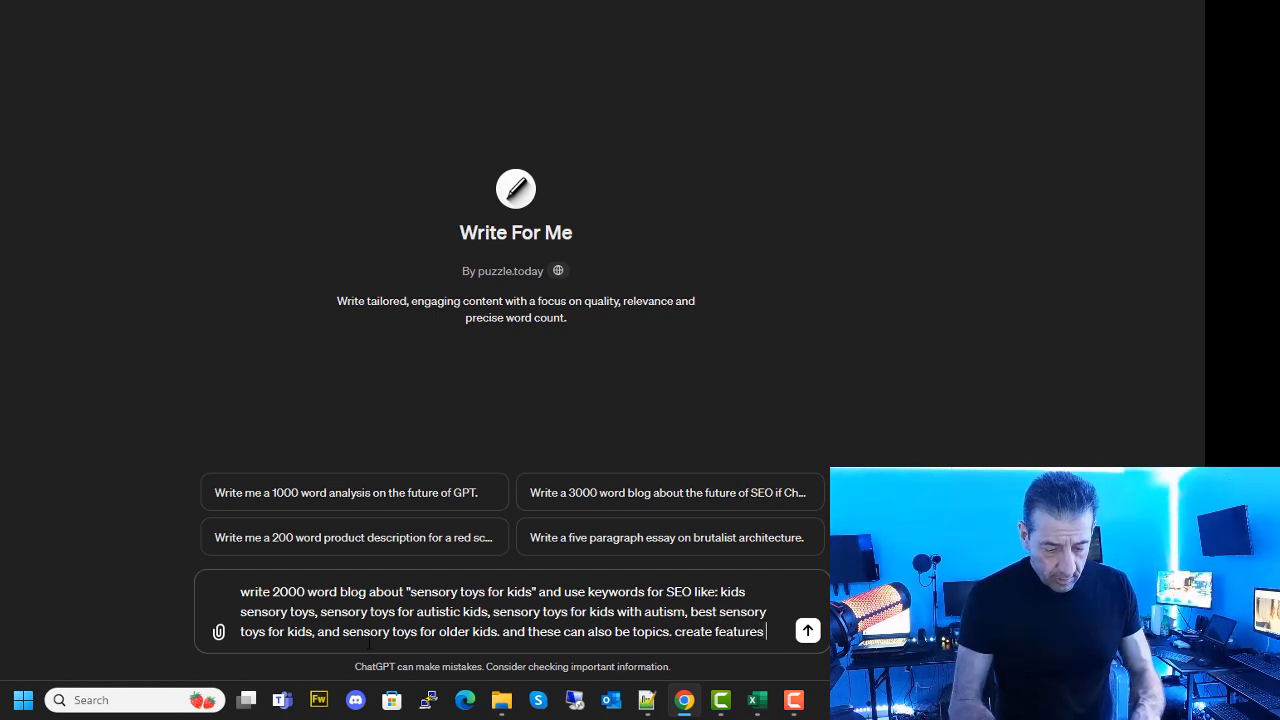
type(" or bulle")
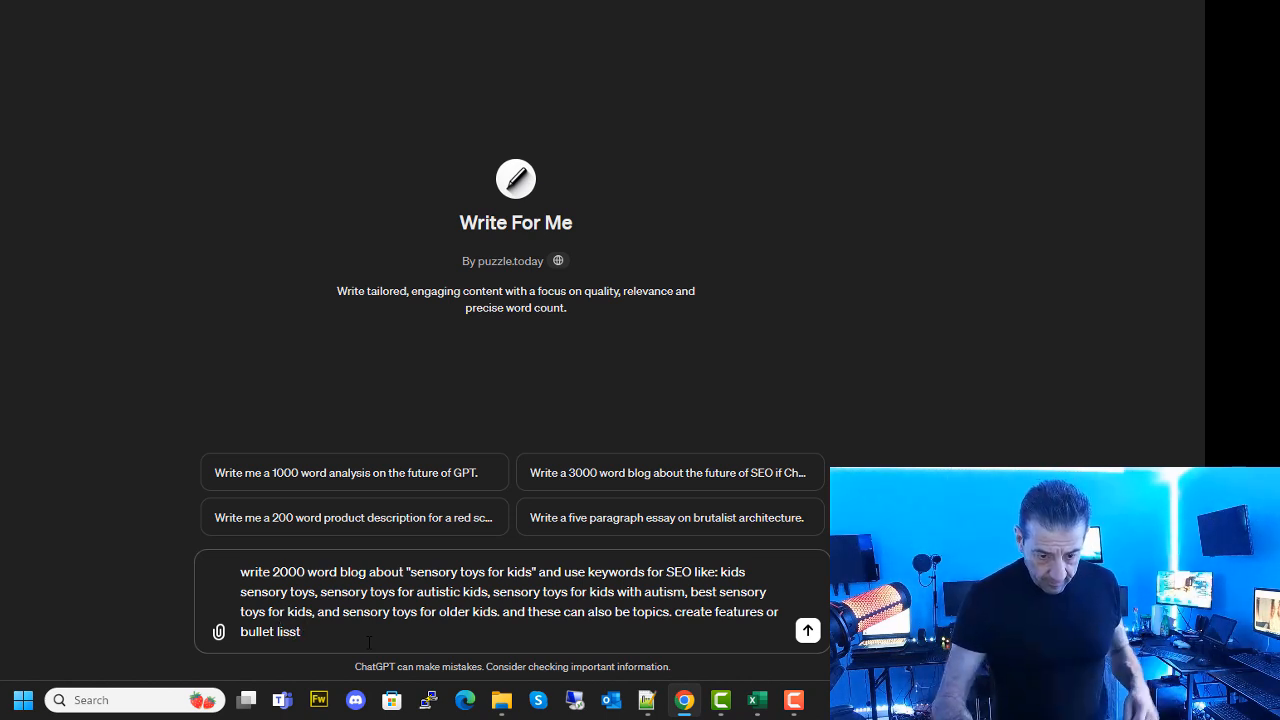
type("t list")
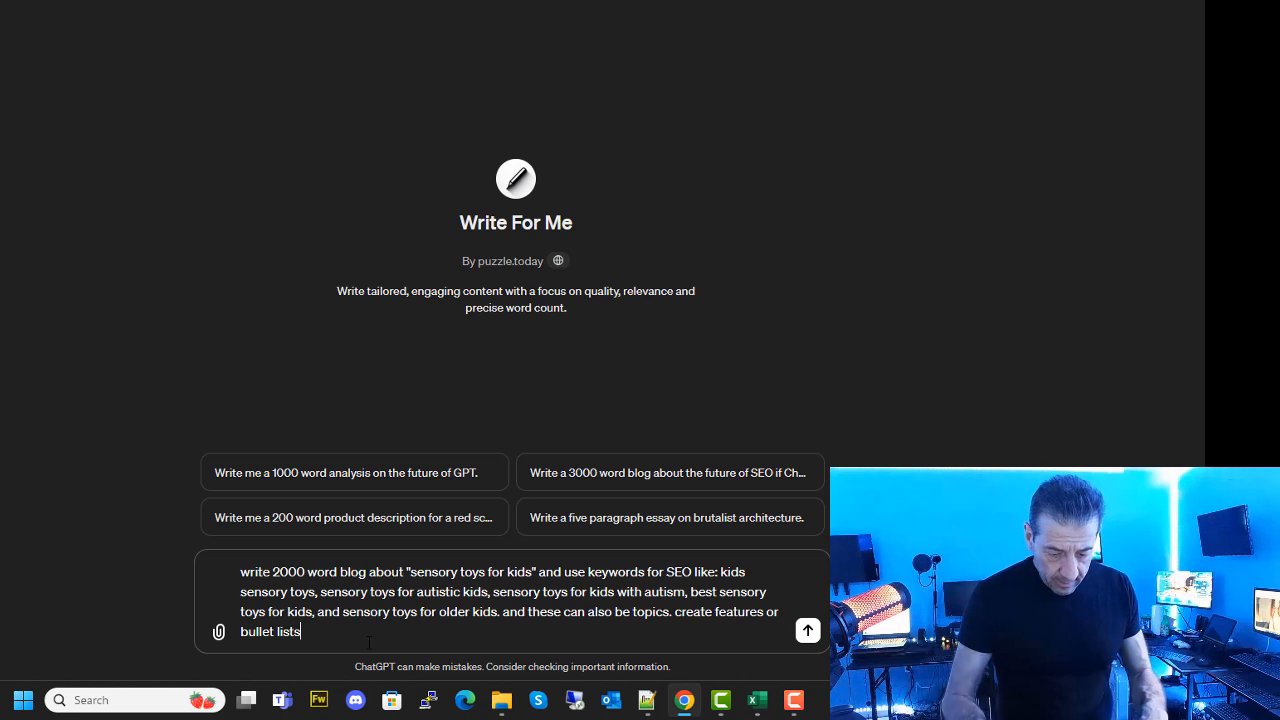
type("s, and w")
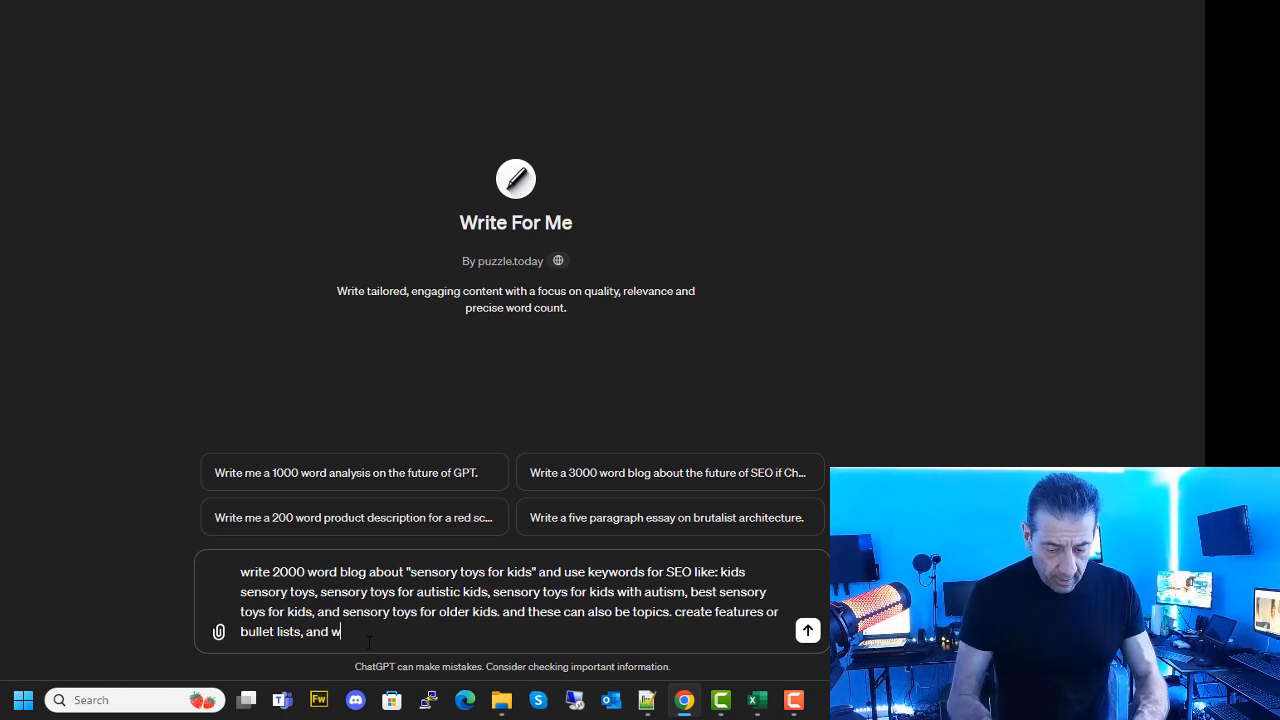
type("rite fro")
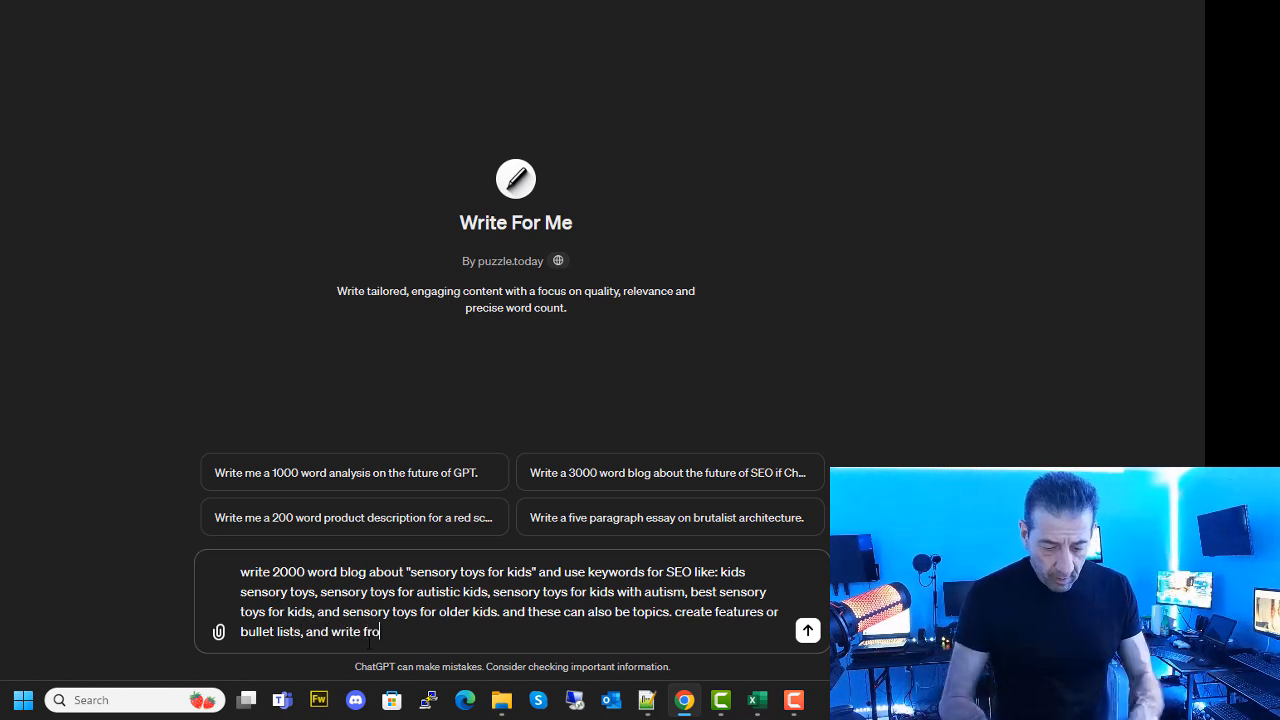
type("m the perspective of personal expe")
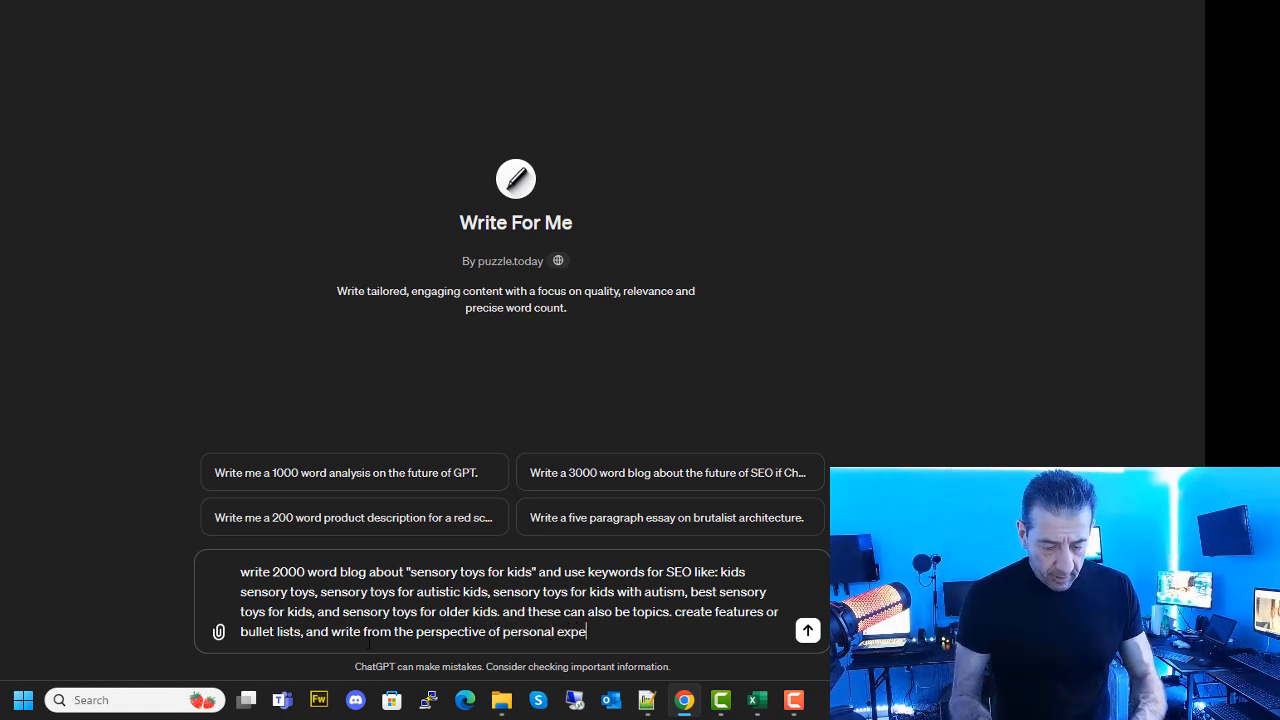
type("rience")
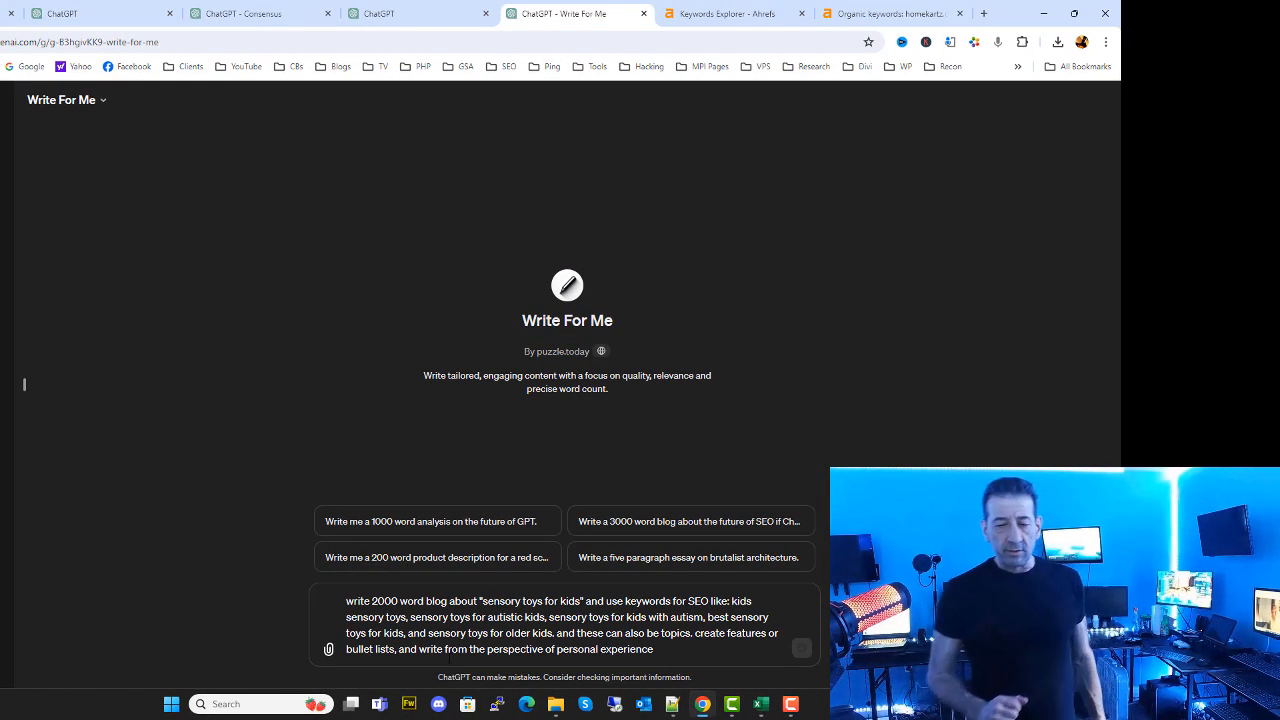
key("Return")
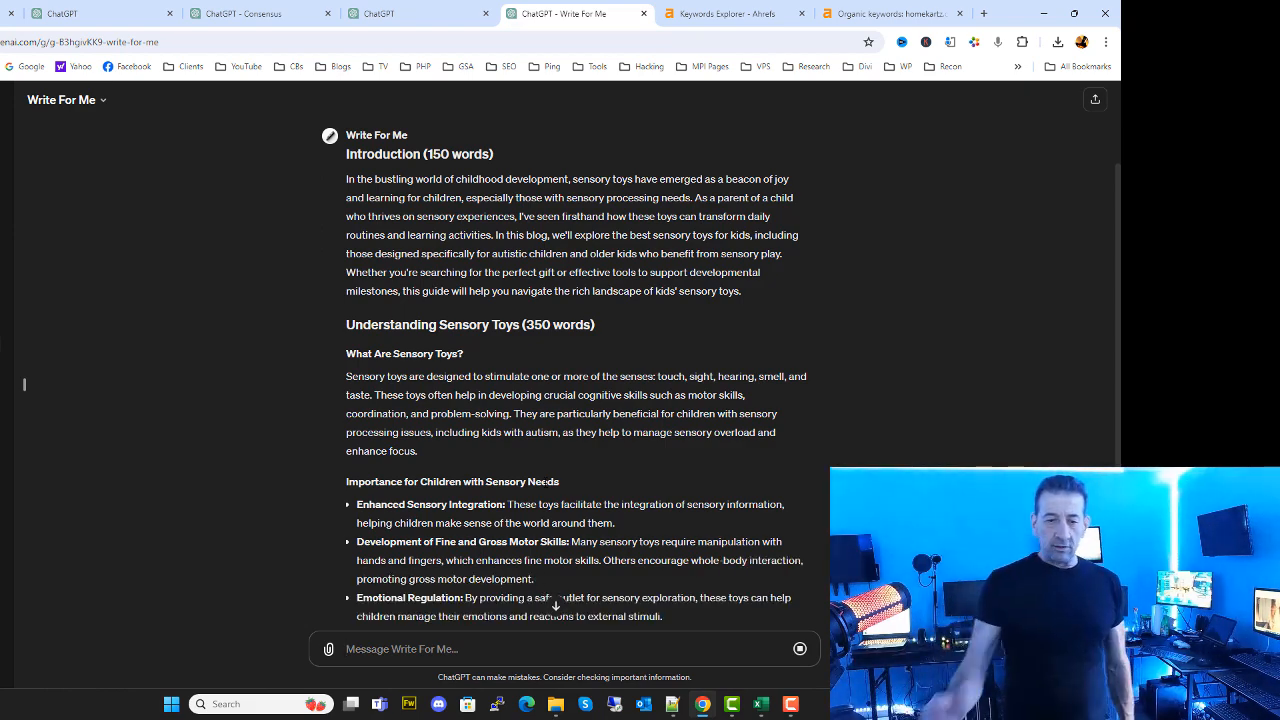
Read through the generated sensory toys blog from introduction to conclusion, checking its headings, bullet lists and personal-experience section.
scroll(599, 406, "down", 2)
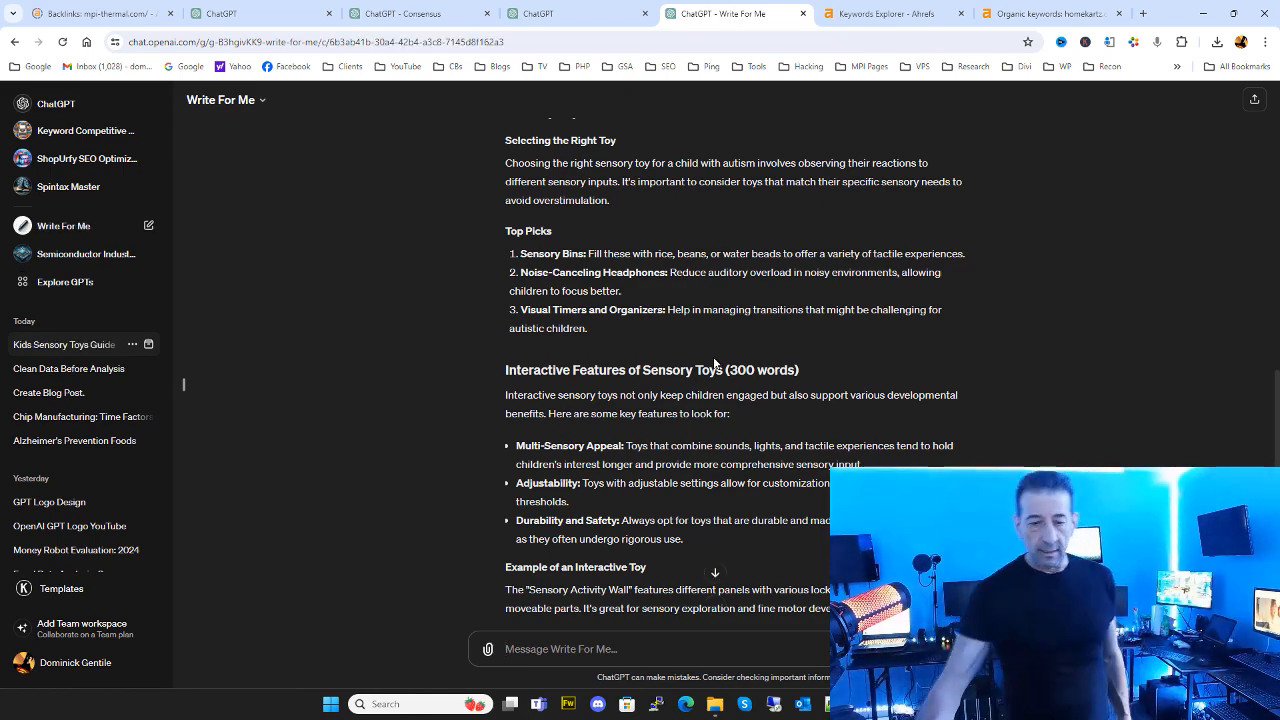
scroll(714, 363, "down", 4)
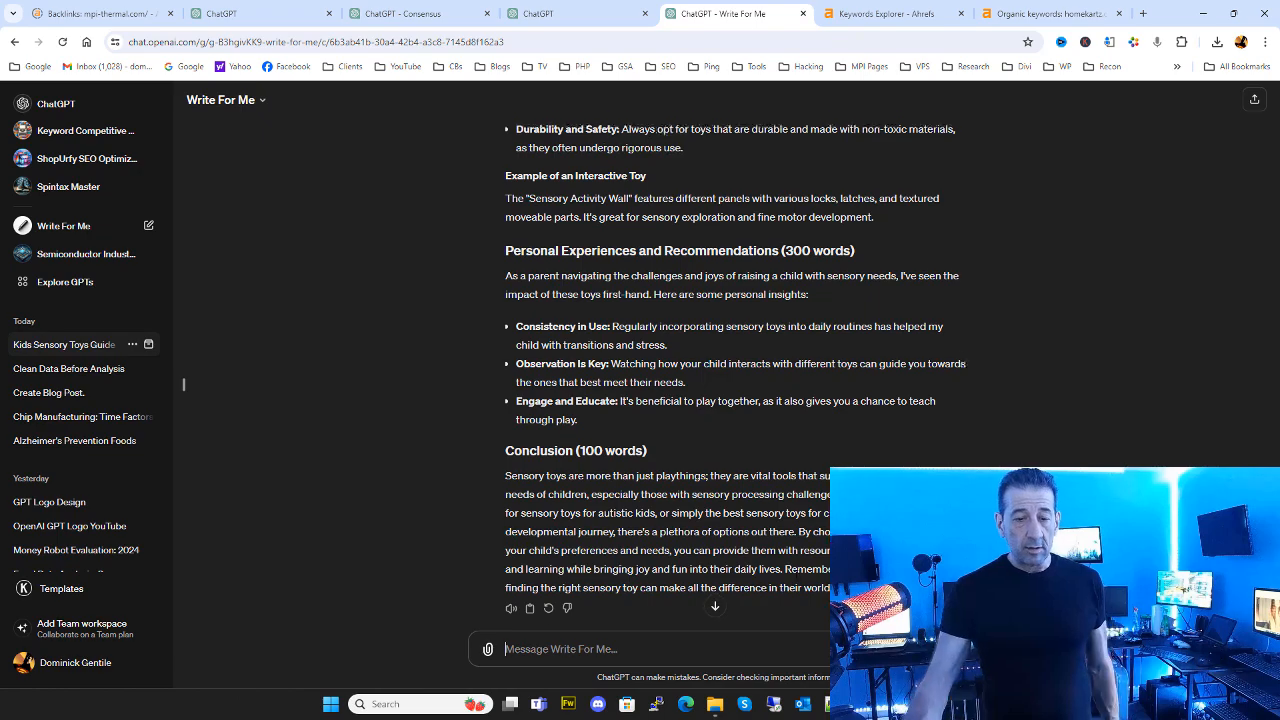
scroll(183, 384, "down", 1)
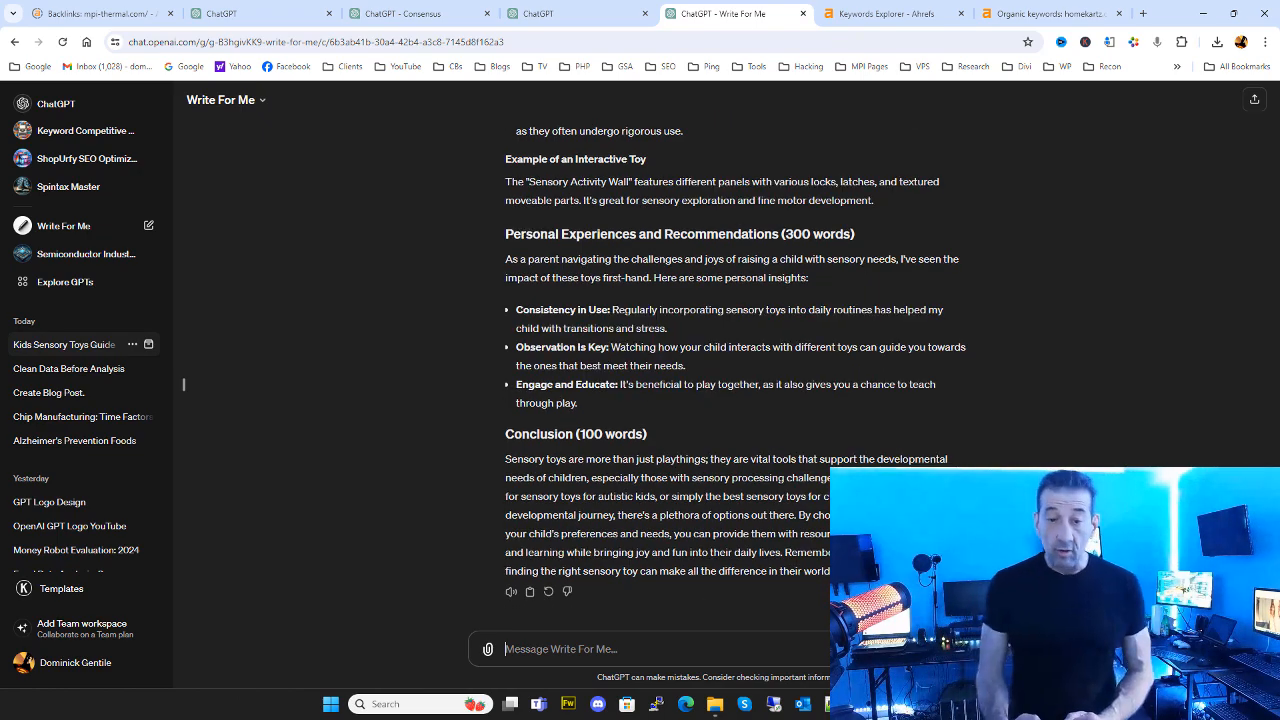
scroll(742, 469, "up", 2)
scroll(742, 469, "up", 20)
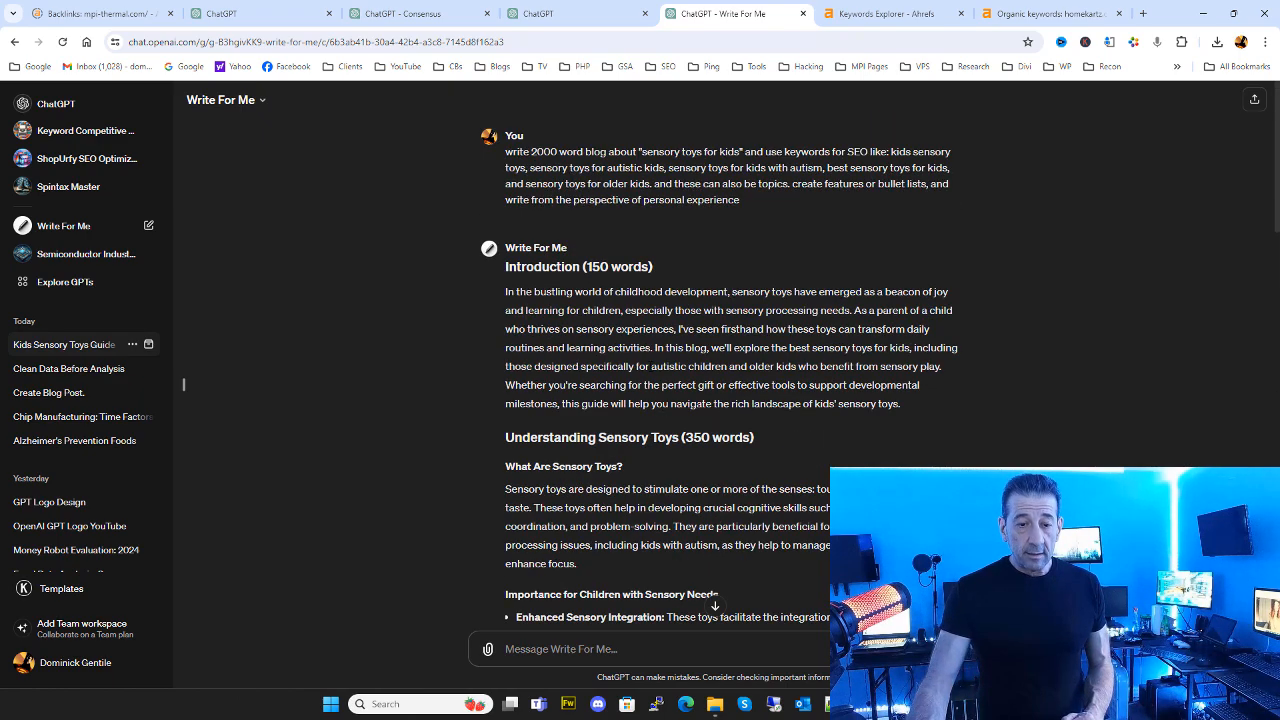
scroll(183, 384, "down", 15)
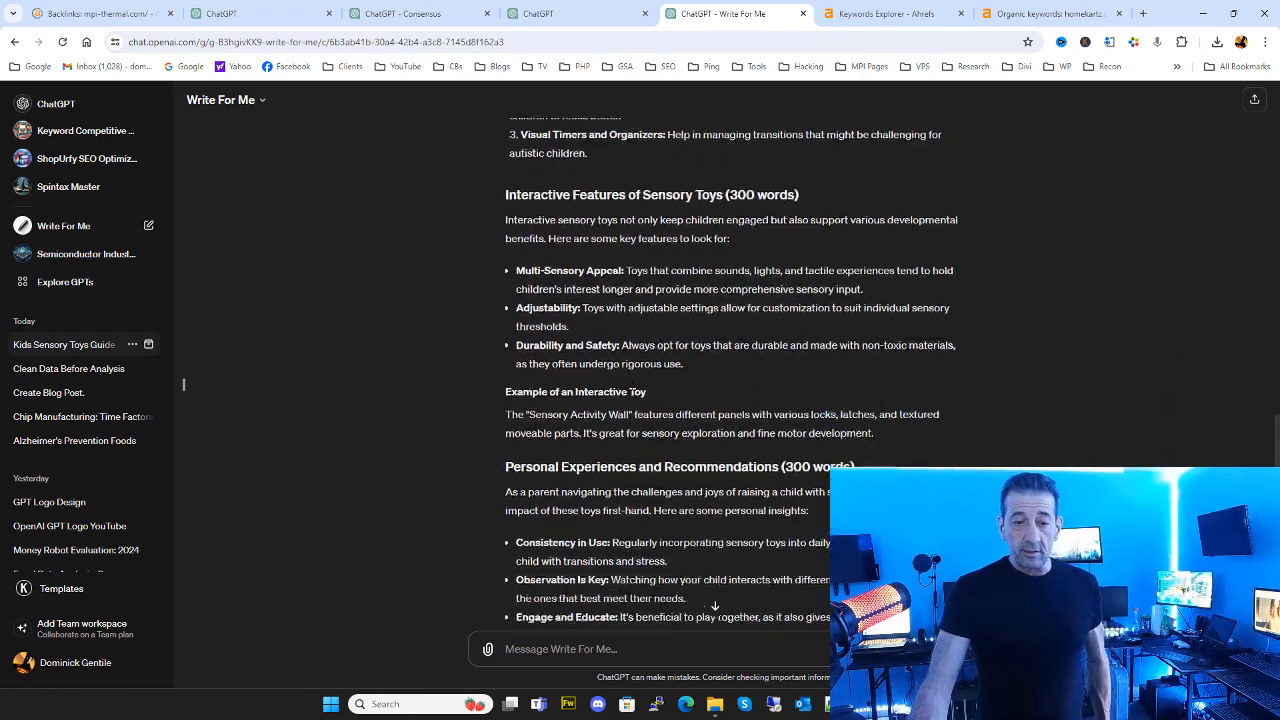
scroll(640, 385, "down", 3)
scroll(645, 387, "up", 7)
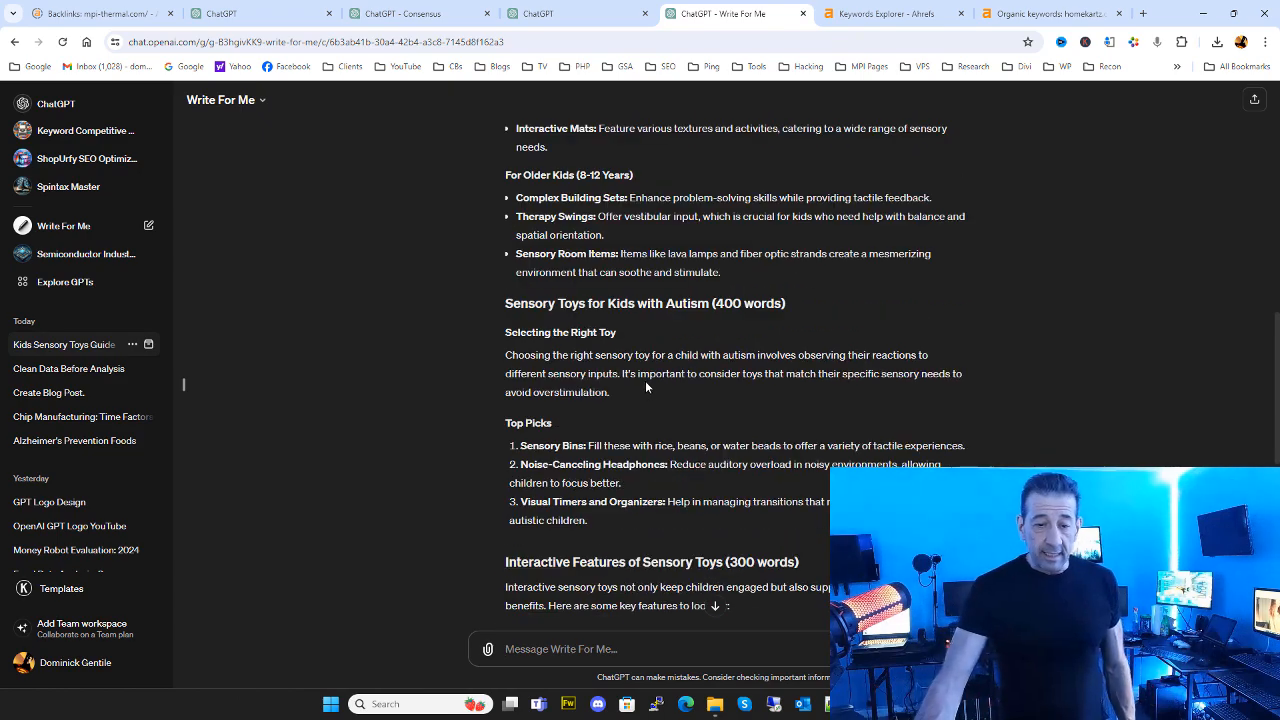
scroll(645, 387, "up", 5)
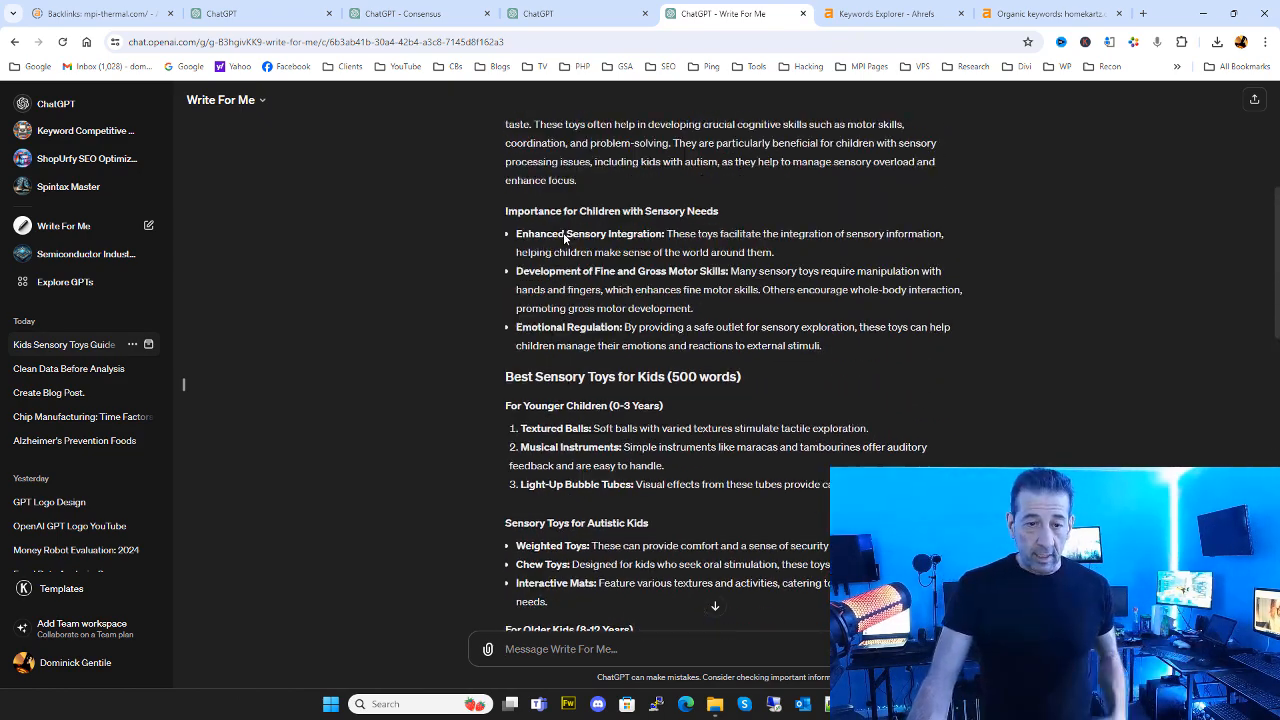
scroll(565, 237, "up", 4)
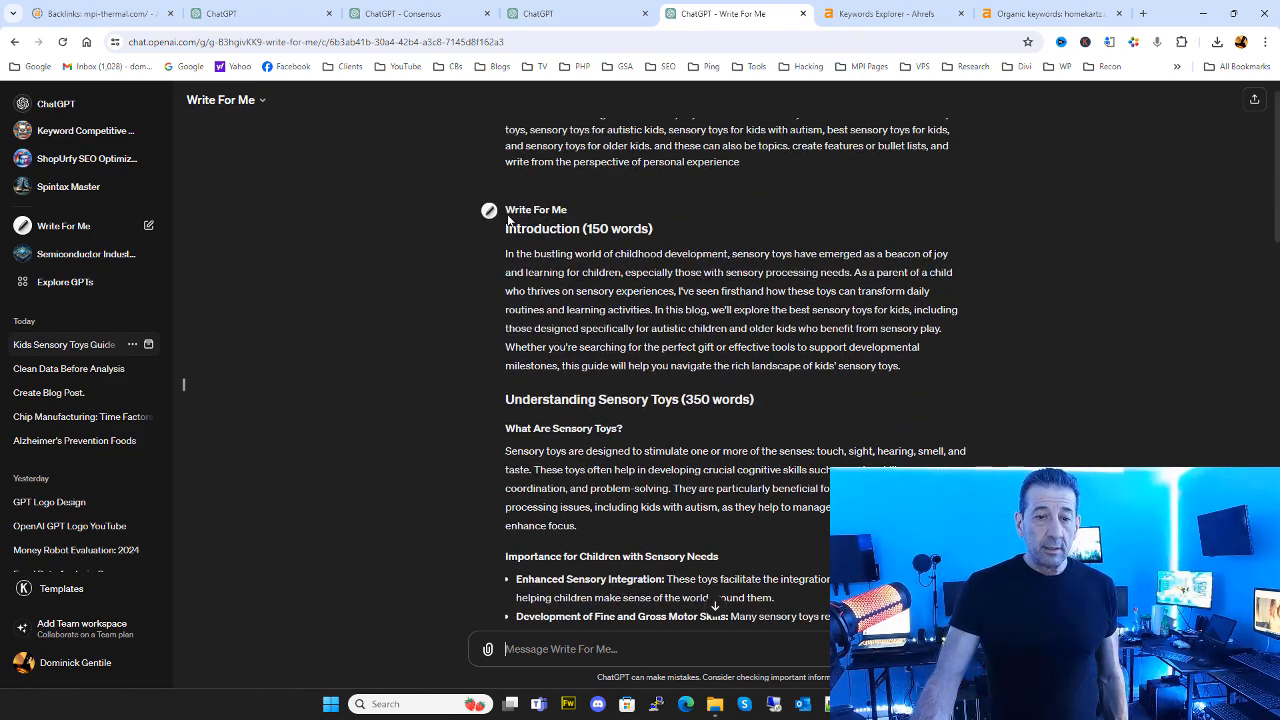
scroll(511, 230, "up", 1)
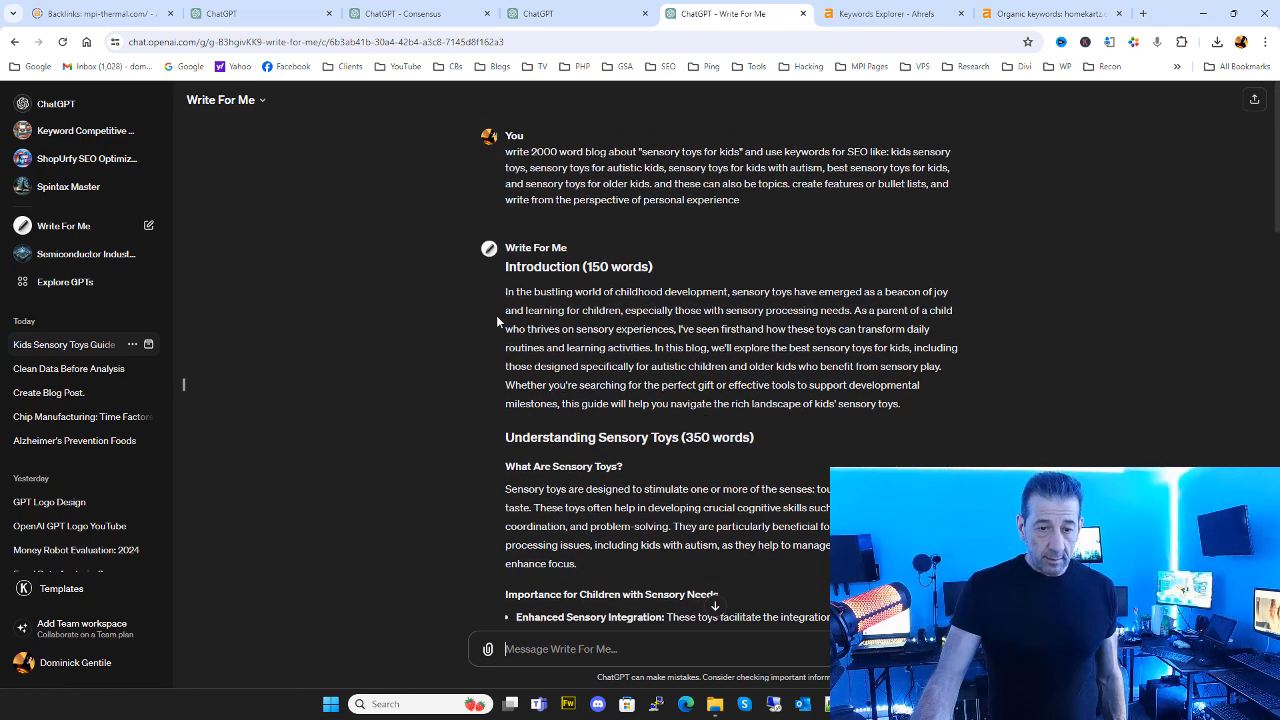
Copy the whole generated blog, from the Introduction heading to the end of the Conclusion.
left_click_drag(497, 289, 658, 670)
right_click(811, 339)
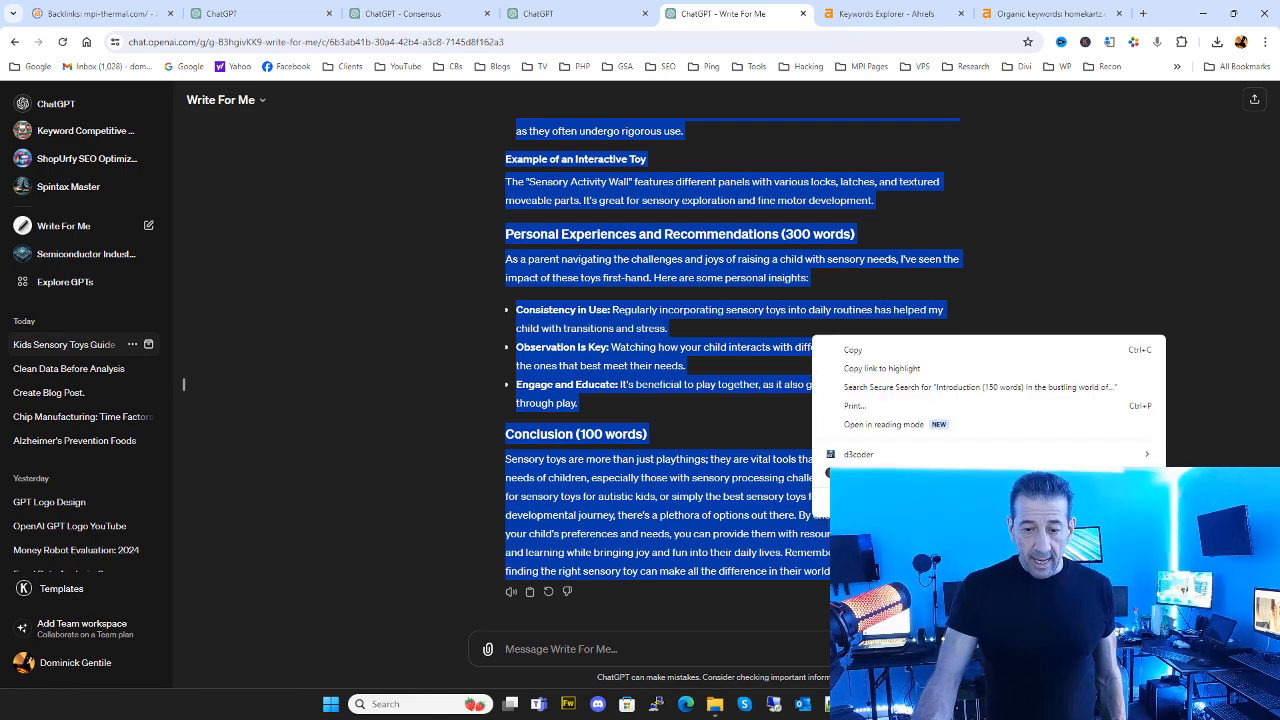
left_click(848, 348)
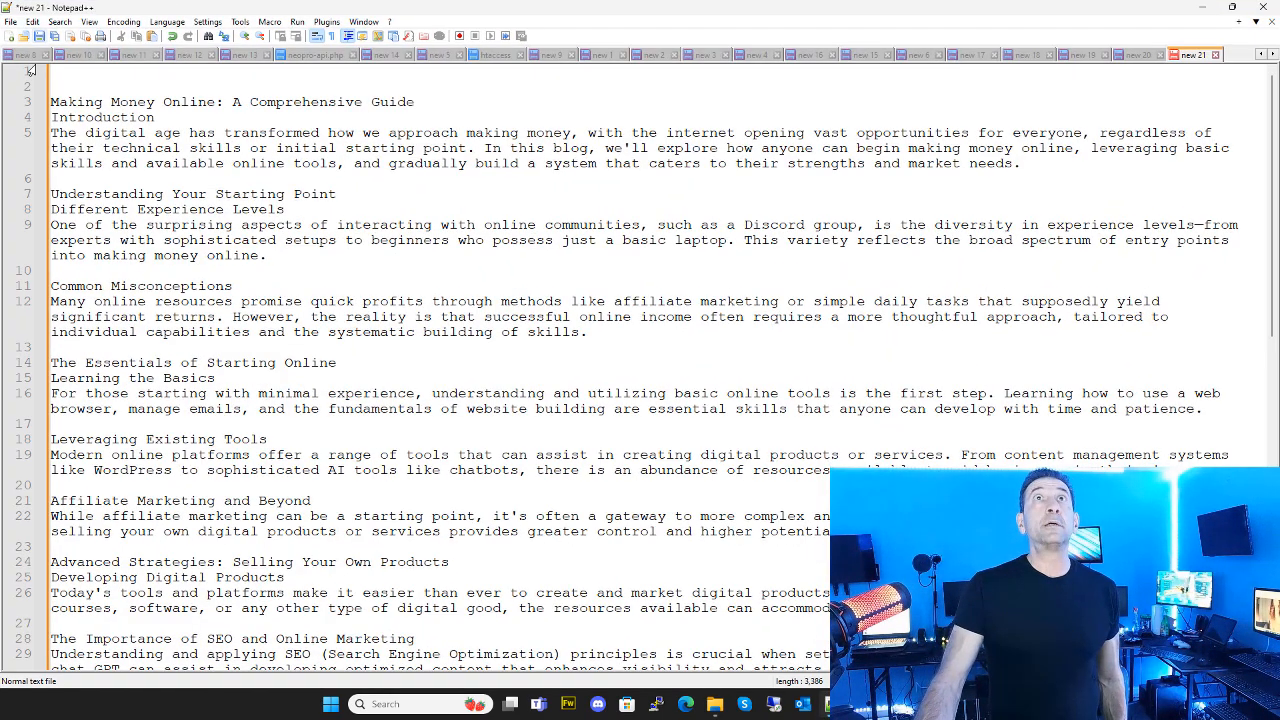
Paste the blog into a new Notepad++ document below three blank lines, and return to the Write For Me chat.
left_click(10, 37)
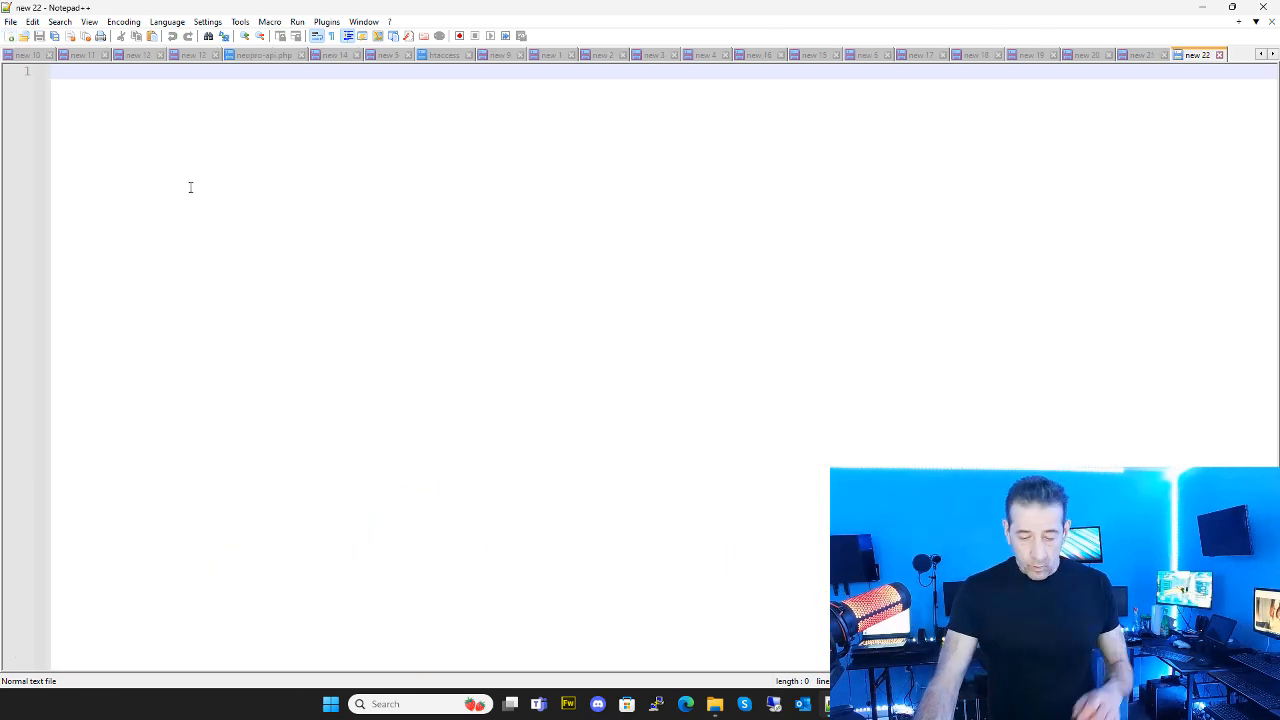
key("Return")
key("Return")
key("Return")
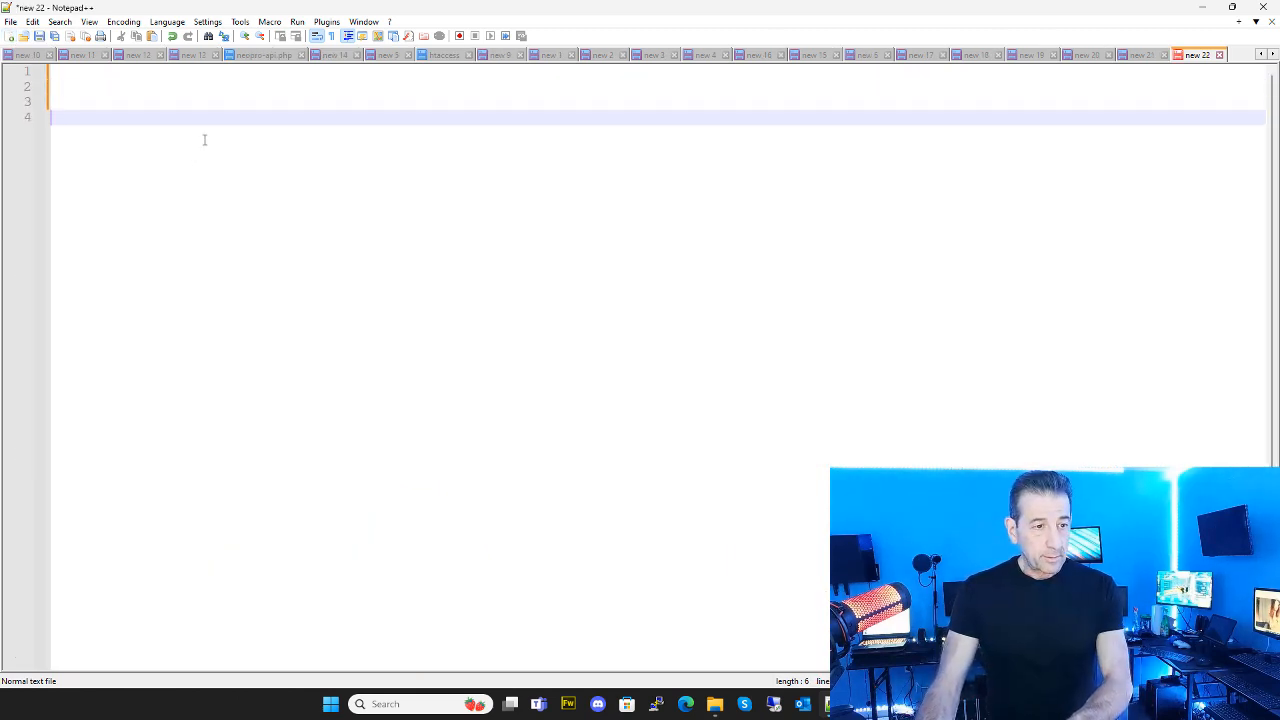
right_click(204, 138)
left_click(316, 179)
scroll(316, 179, "up", 5)
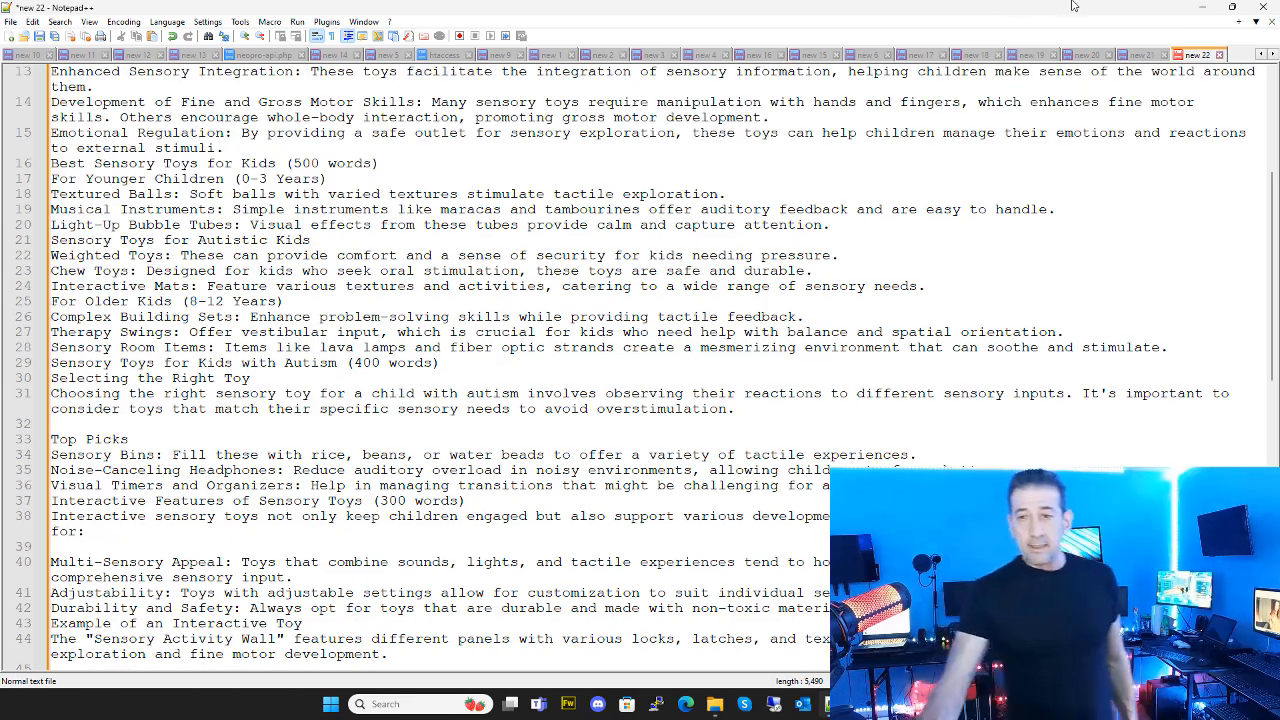
left_click(1200, 7)
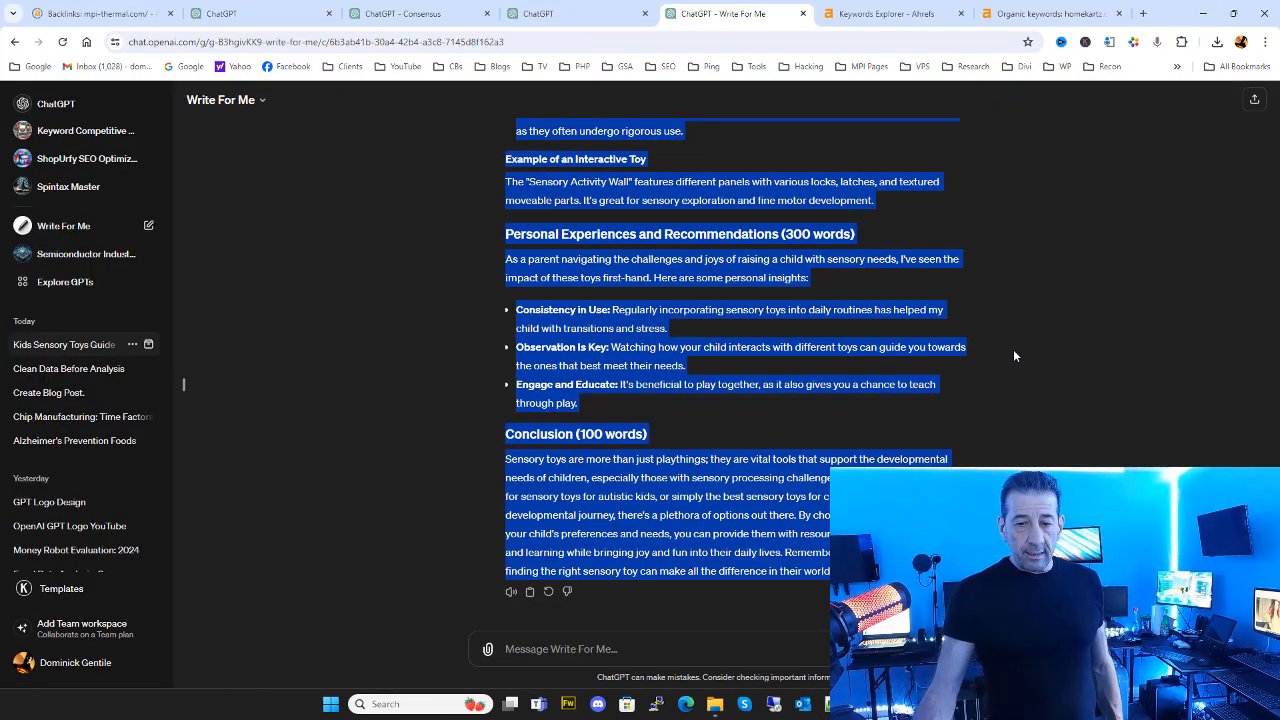
Ask Write For Me "I need 5 title ideas for blog".
left_click(560, 649)
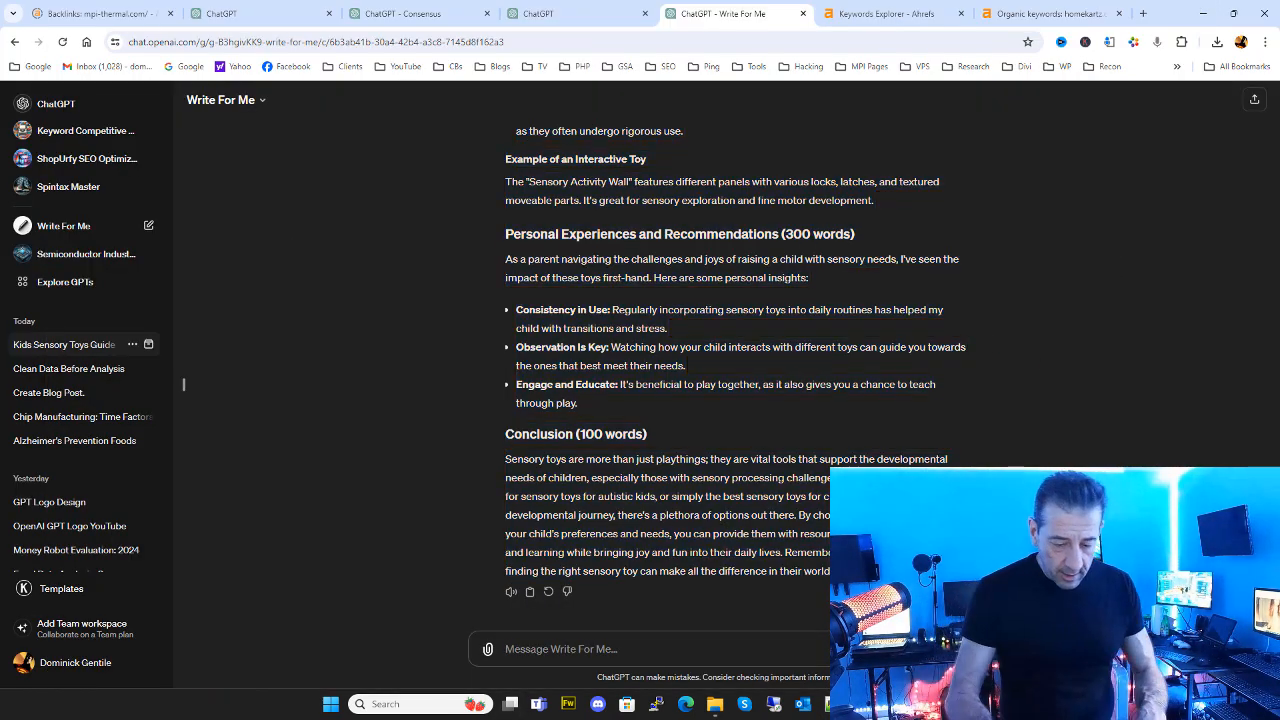
type("I need 5 t")
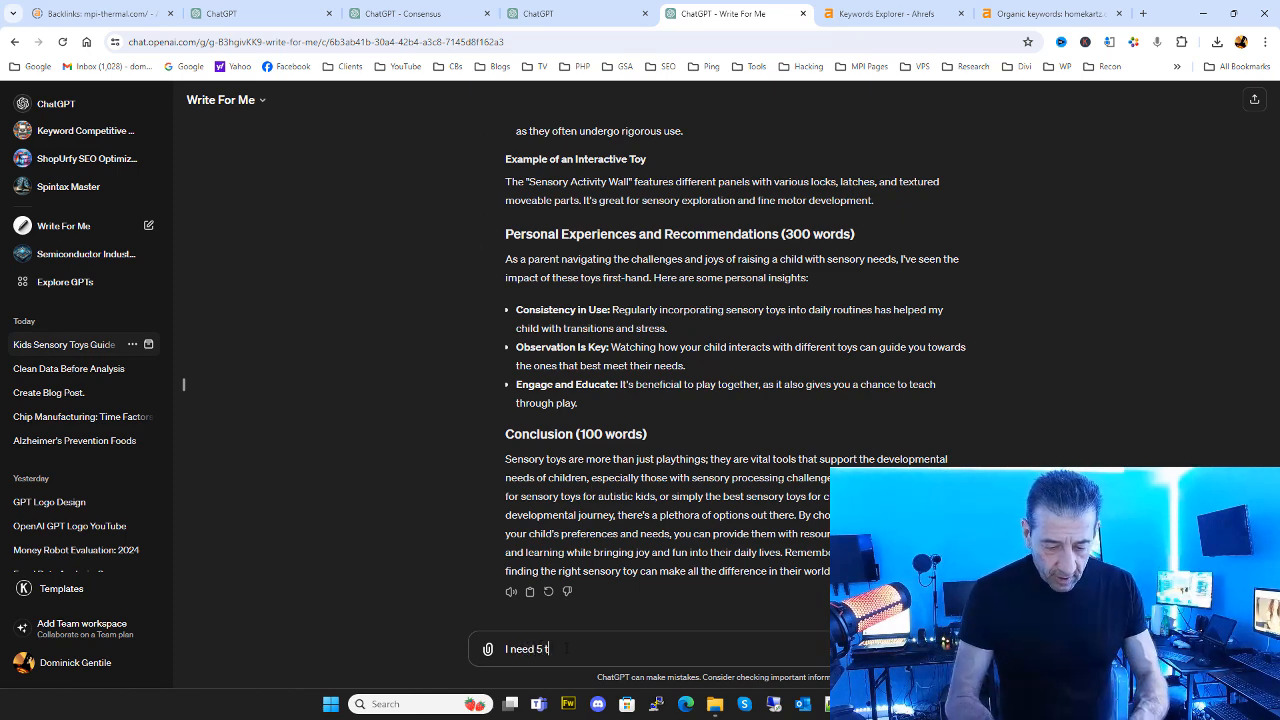
type("itle ide")
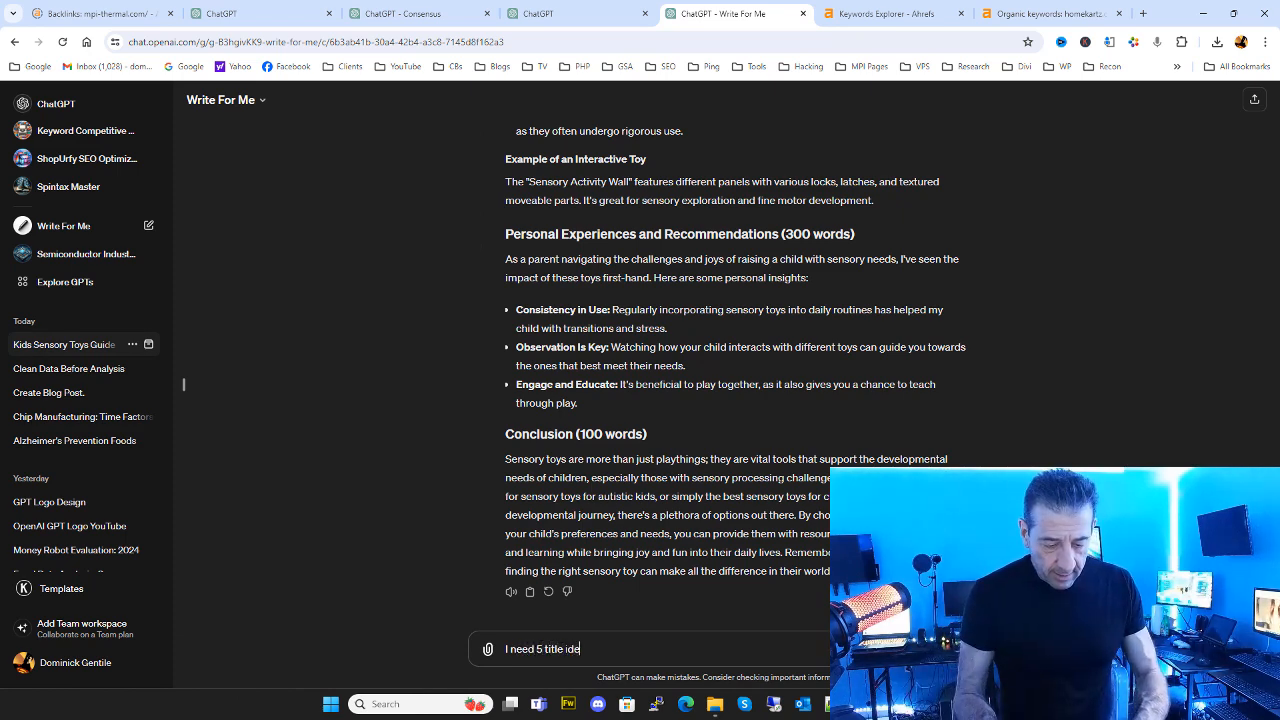
type("as for")
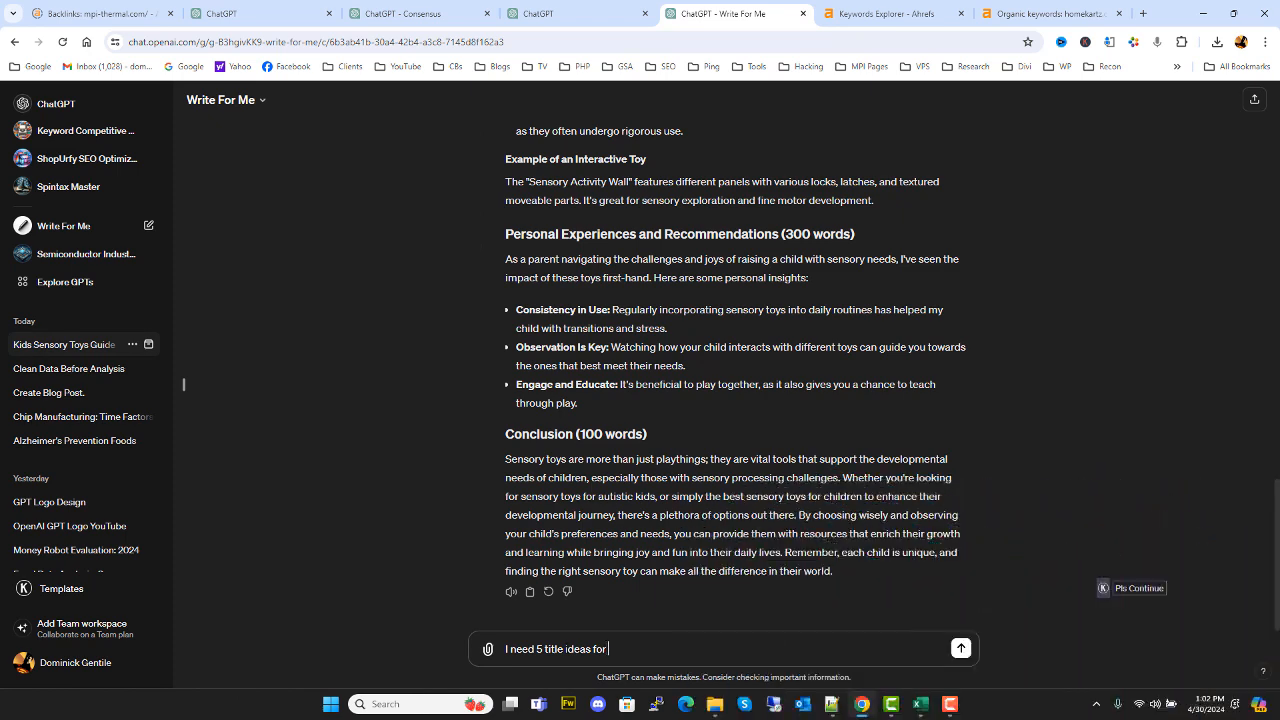
type(" blog")
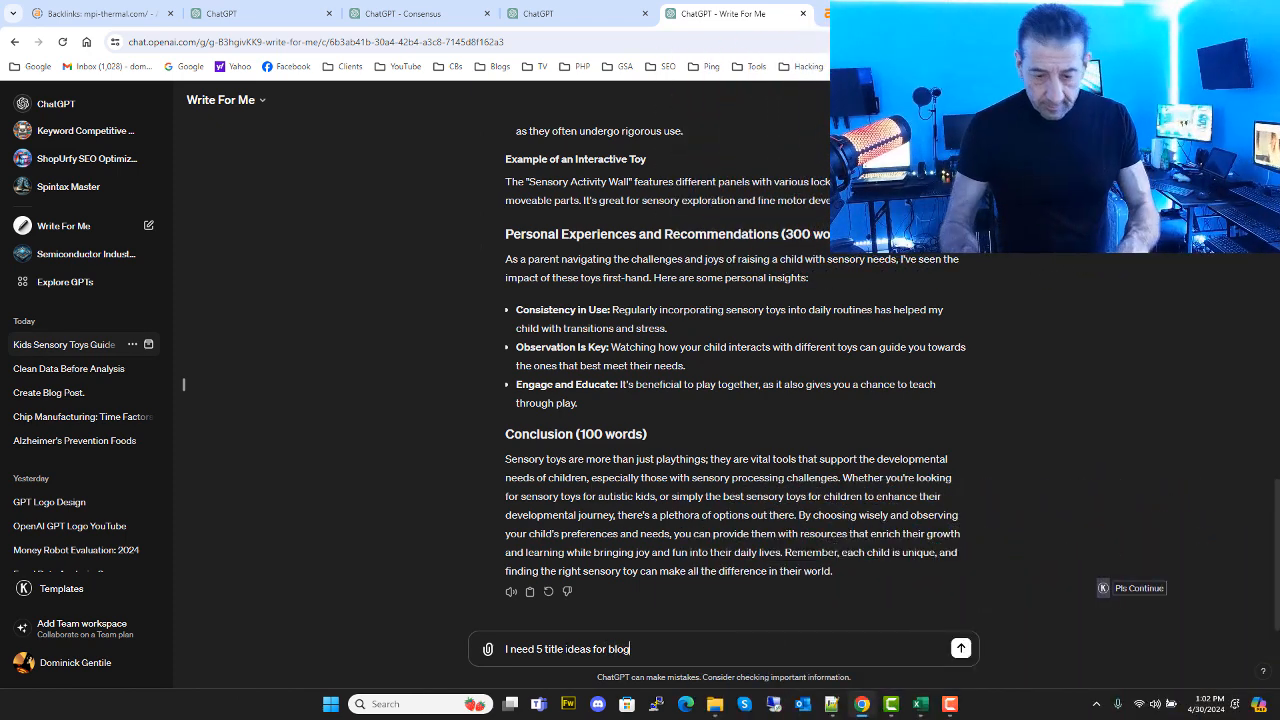
key("Return")
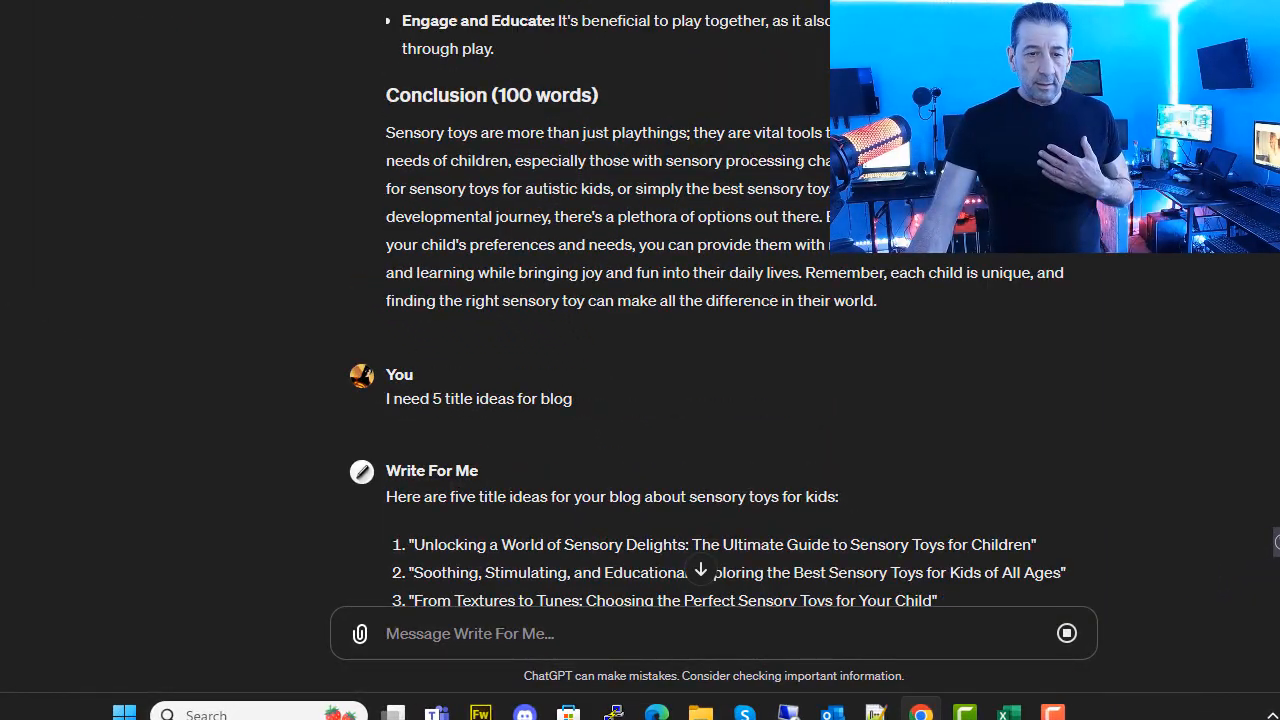
Review the sensory toys blog from the original prompt to the conclusion, along with the five suggested titles.
scroll(658, 181, "up", 4)
scroll(658, 181, "up", 15)
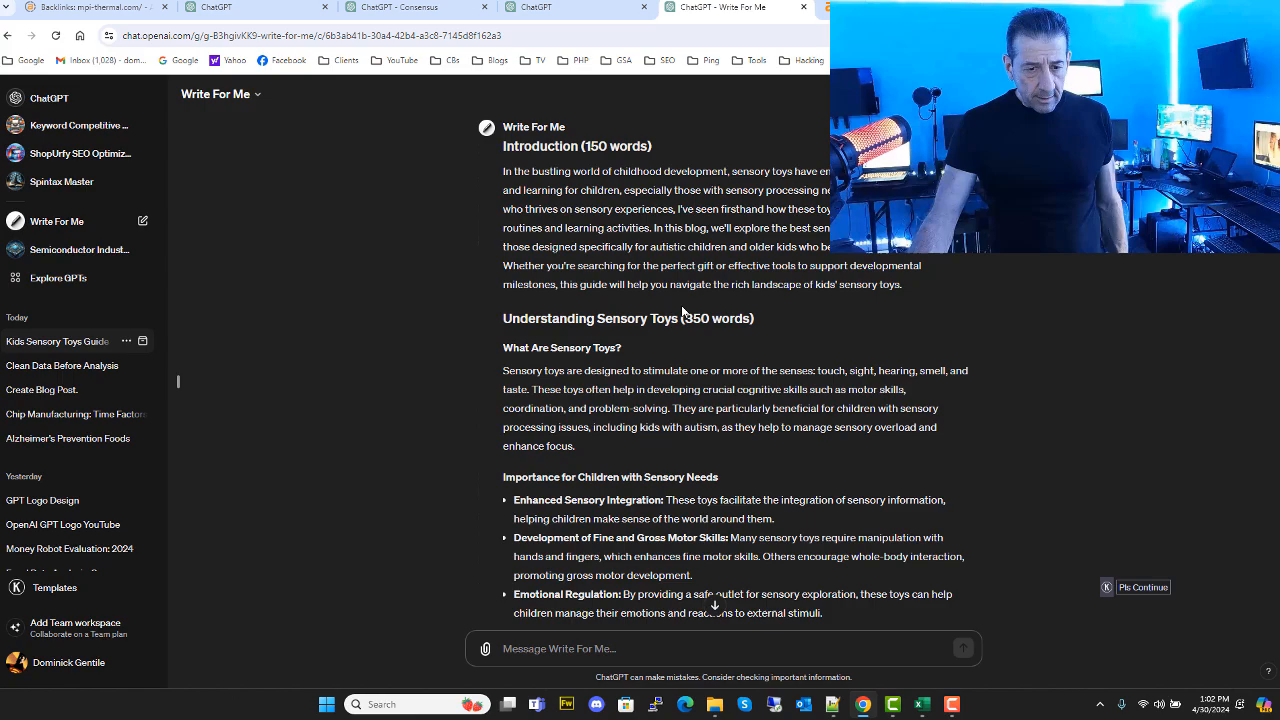
scroll(683, 313, "up", 2)
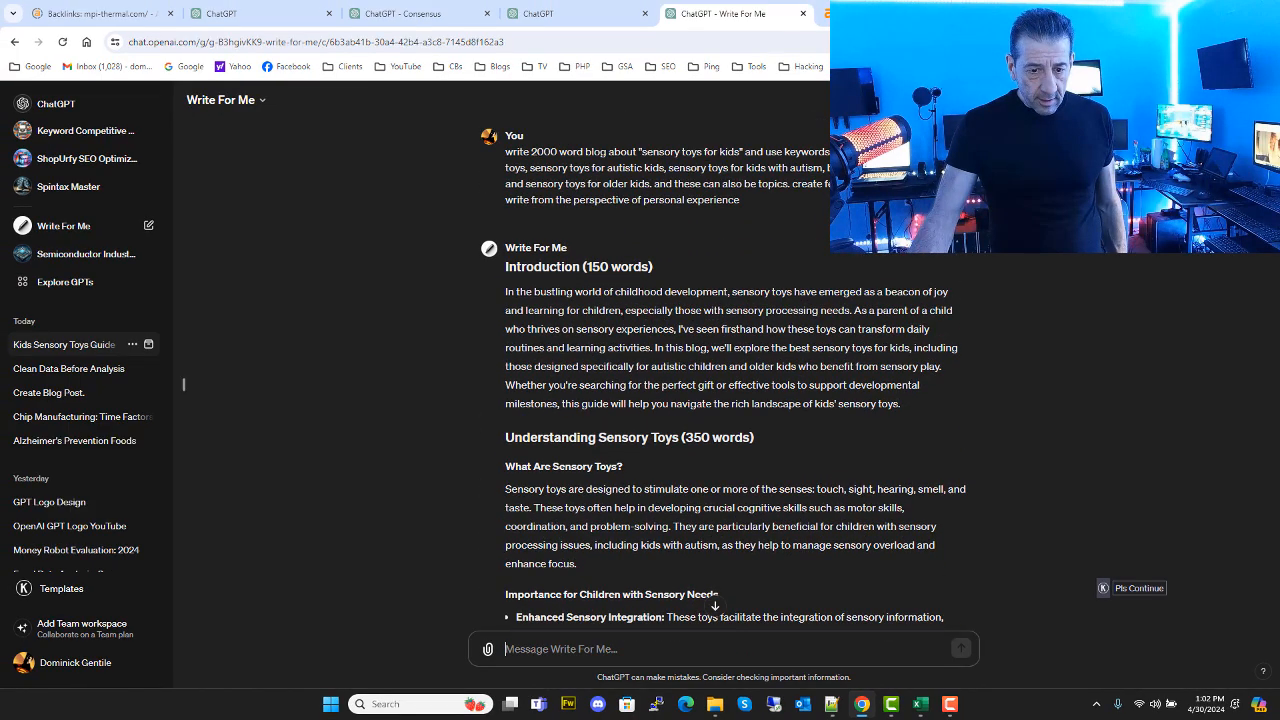
scroll(743, 276, "down", 1)
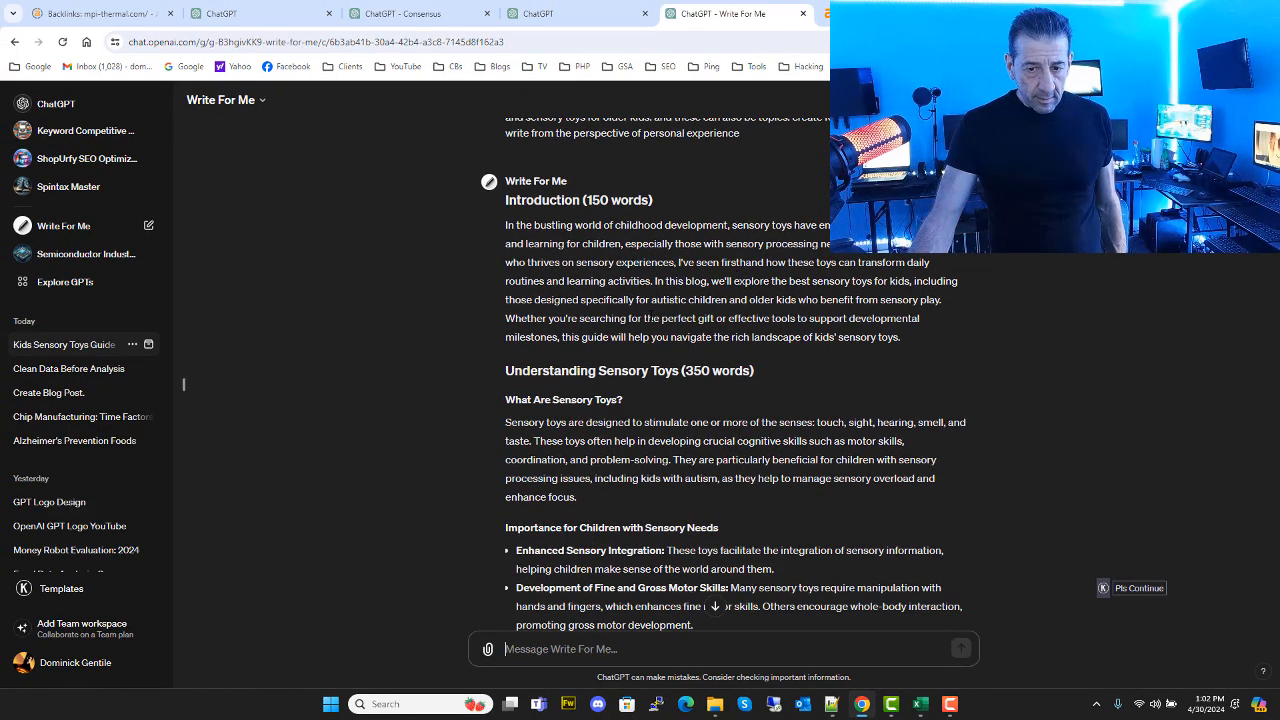
scroll(655, 318, "down", 1)
scroll(769, 352, "down", 3)
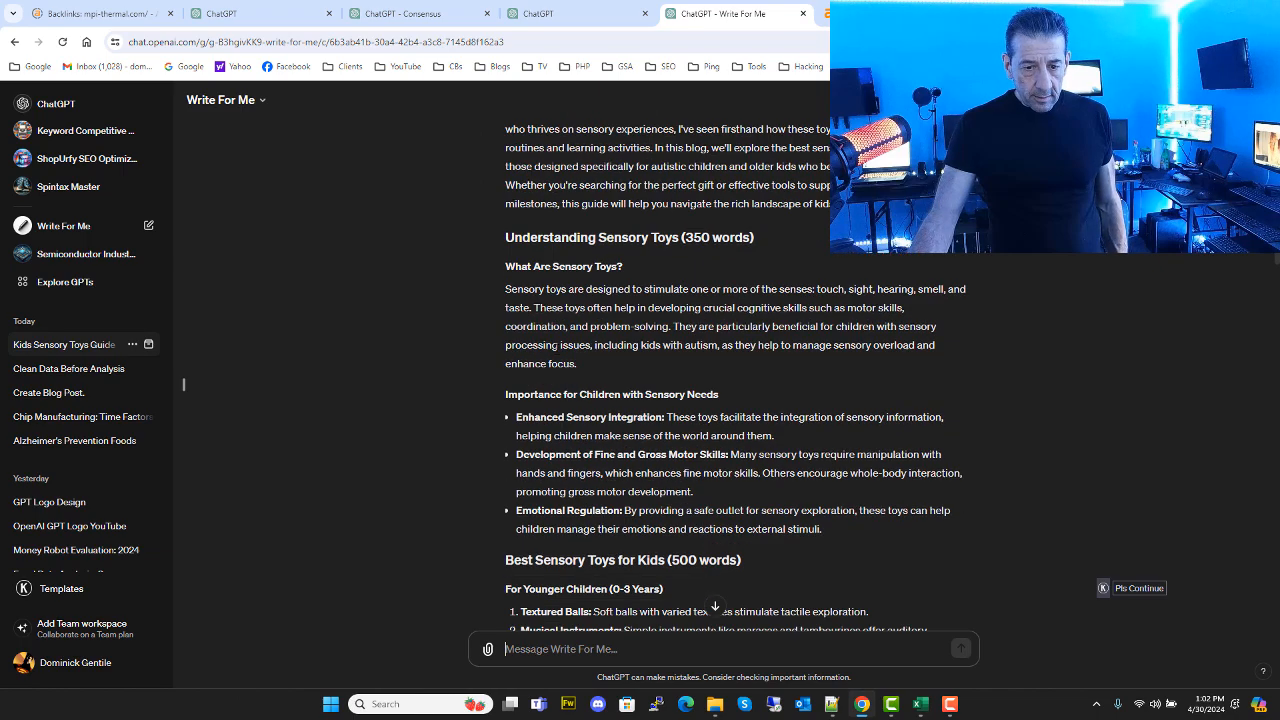
scroll(769, 352, "down", 2)
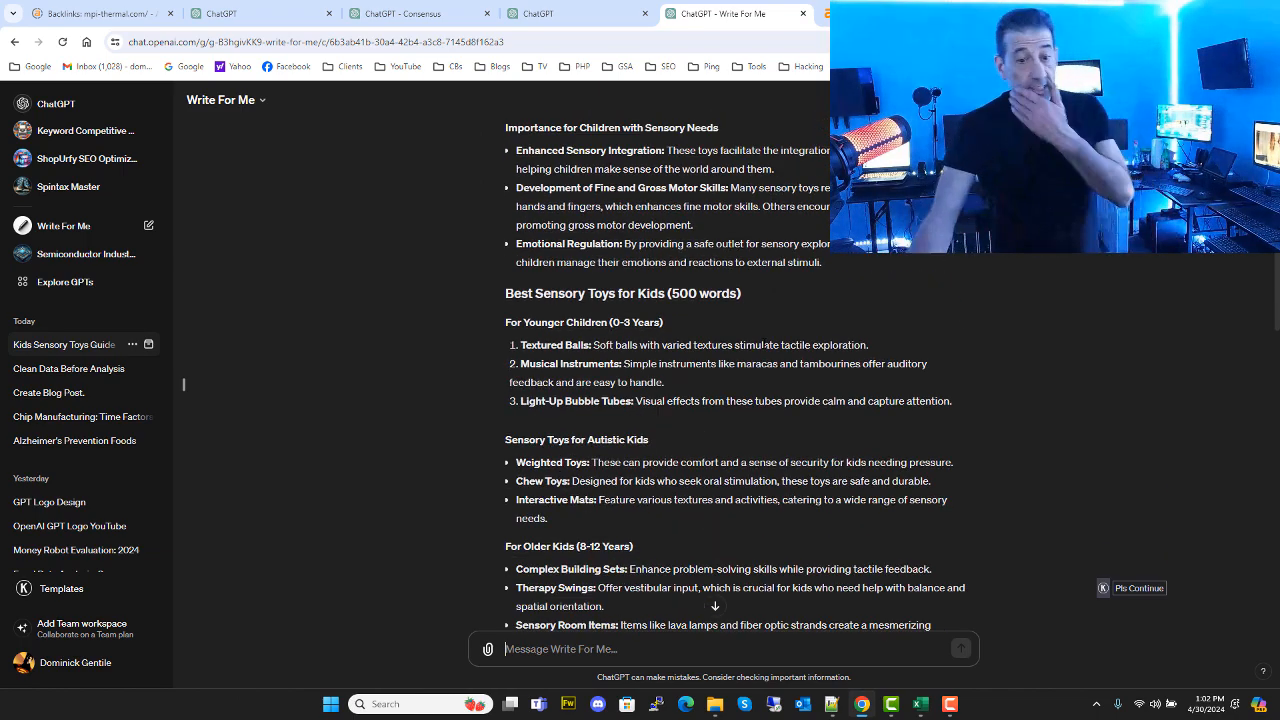
scroll(620, 382, "down", 11)
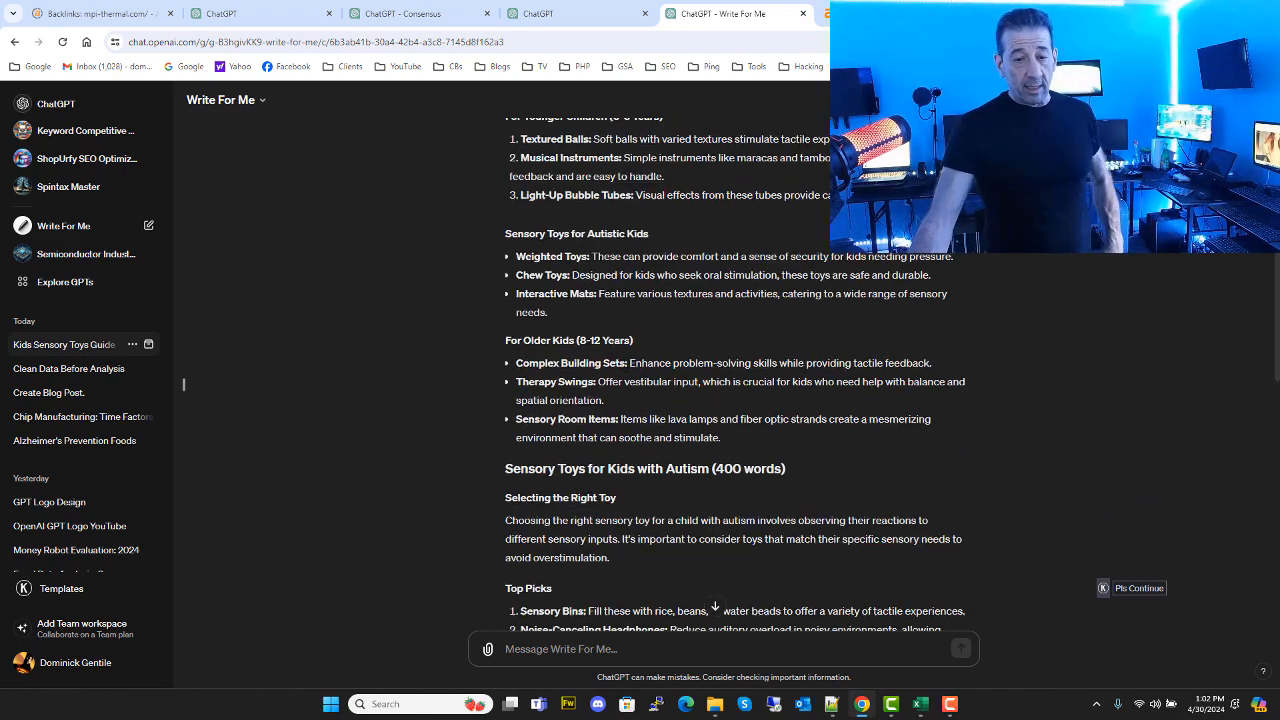
scroll(620, 382, "down", 5)
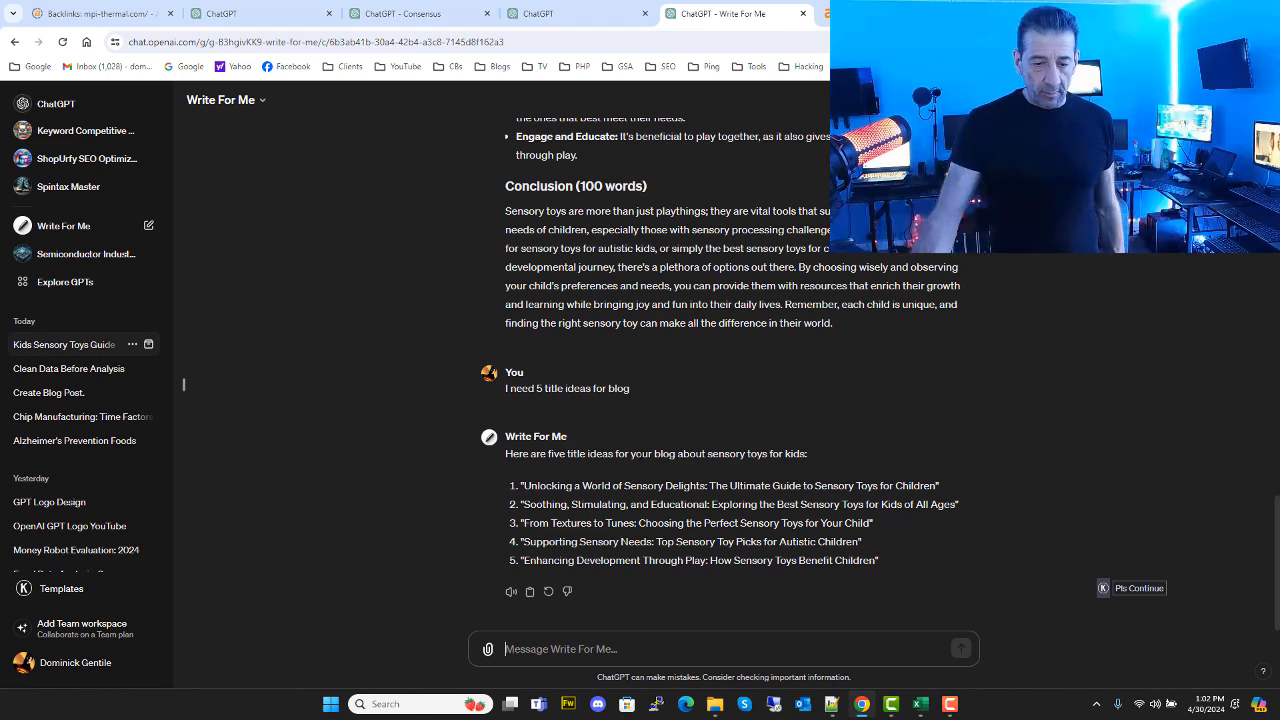
scroll(643, 462, "up", 1)
scroll(643, 462, "down", 1)
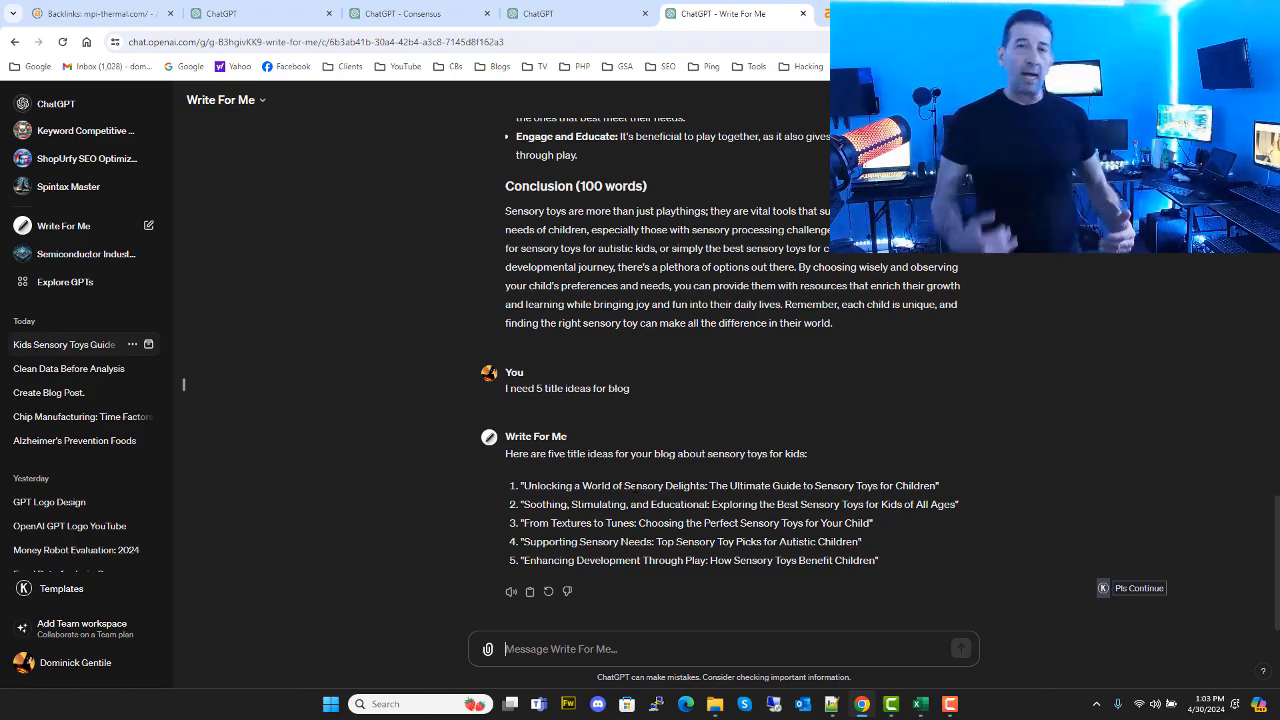
scroll(517, 459, "up", 10)
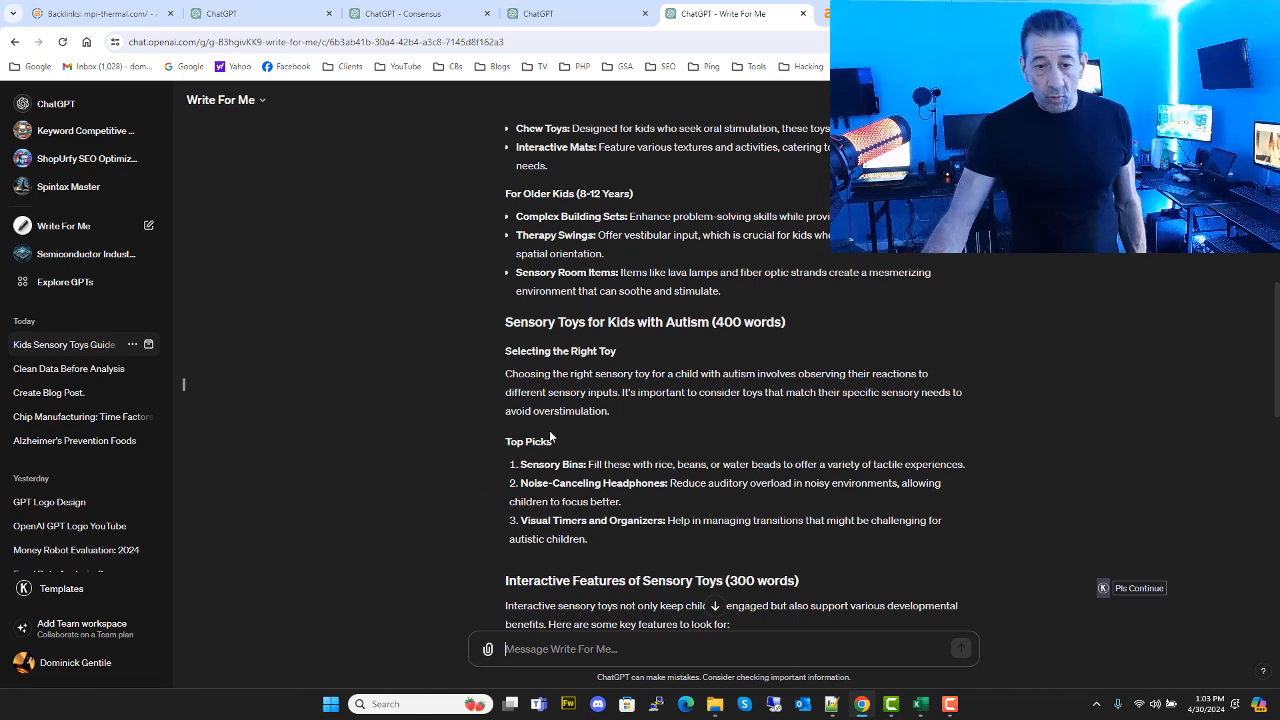
scroll(517, 459, "up", 1)
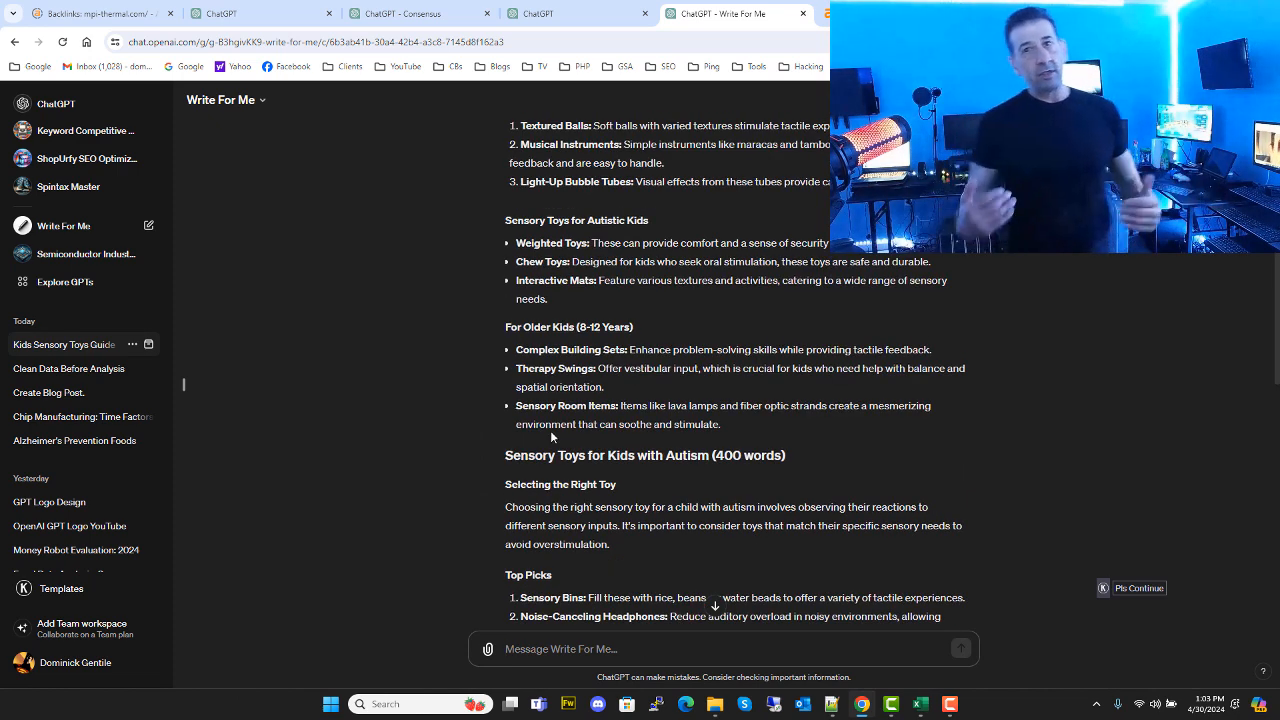
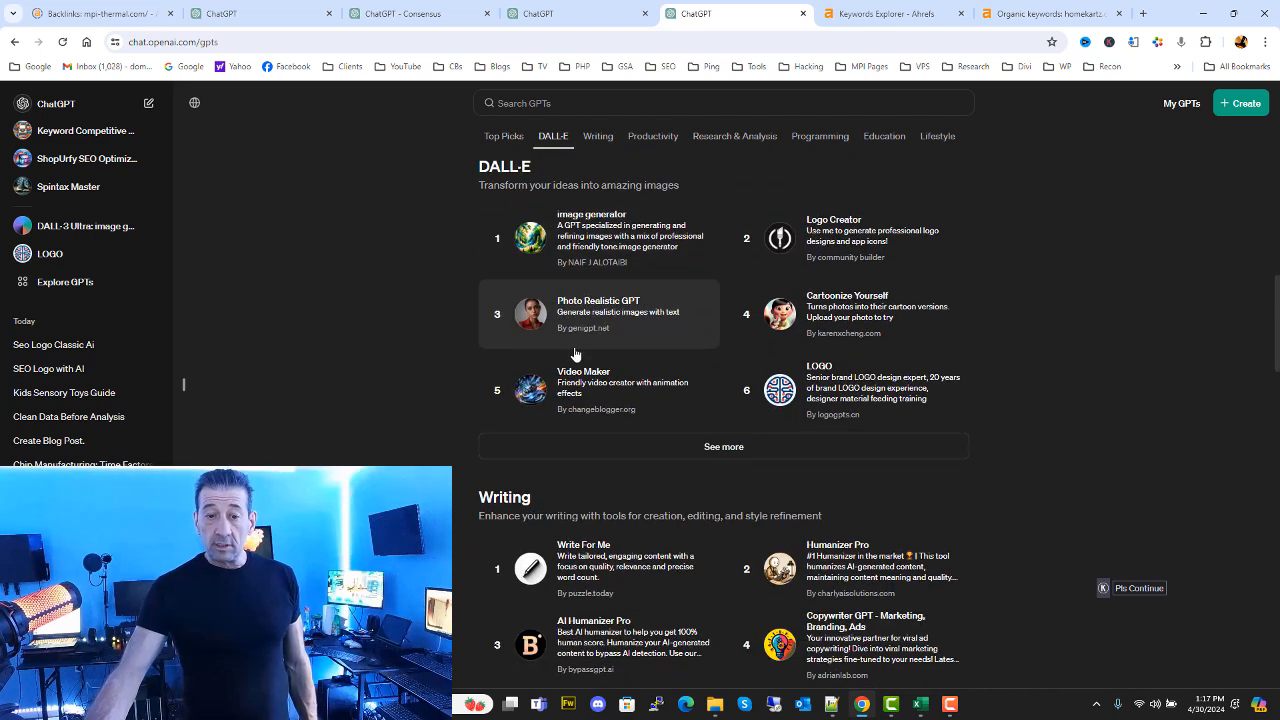
Expand the DALL-E category of the GPT store and view the details of Photo Realistic GPT.
left_click(703, 450)
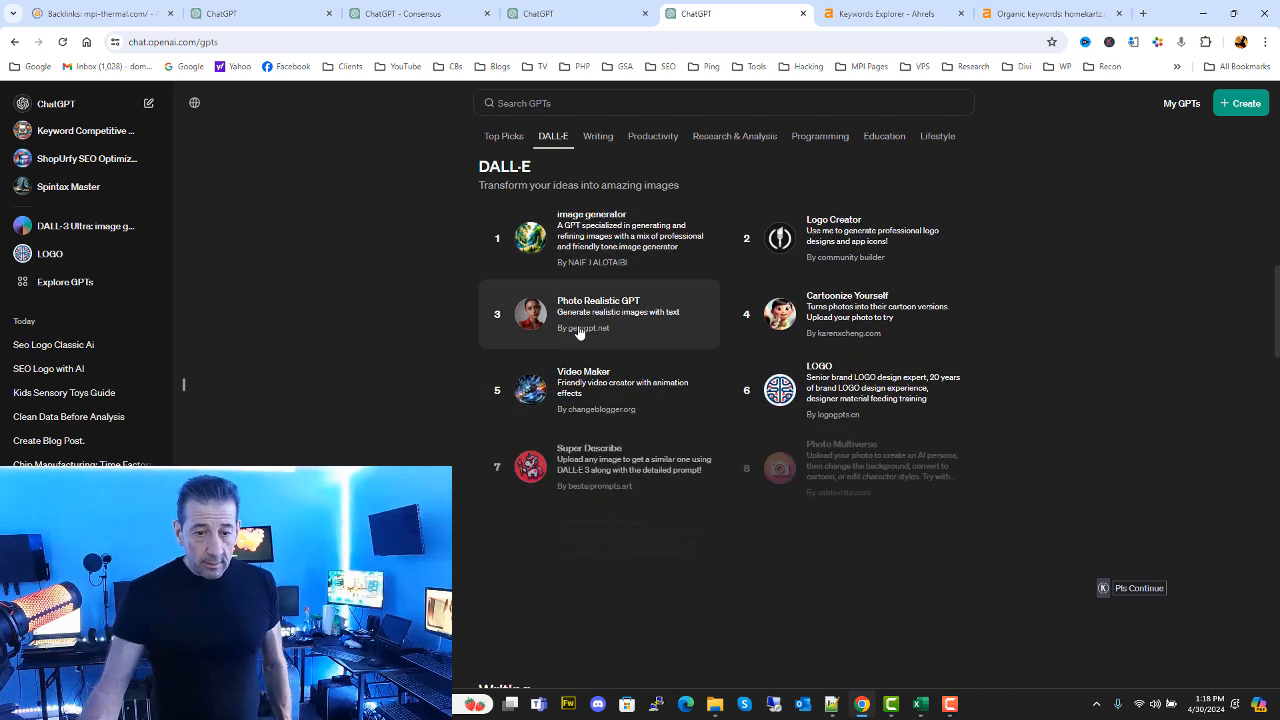
left_click(526, 332)
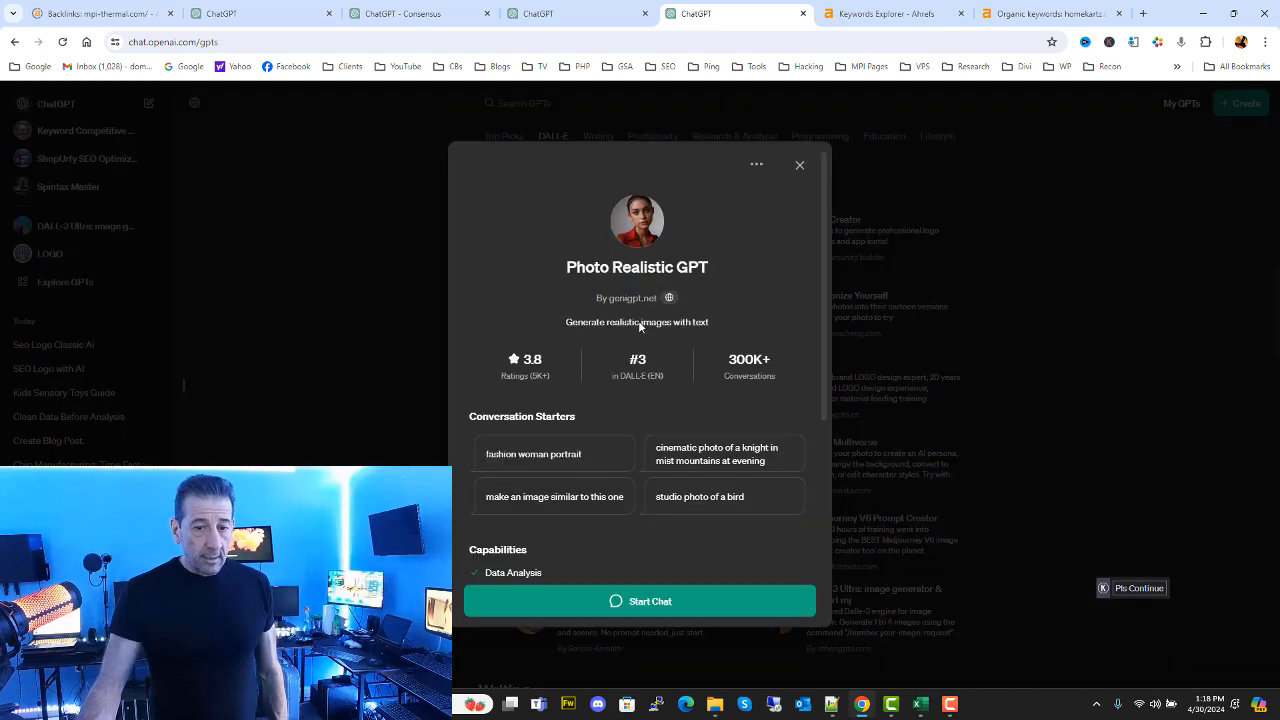
left_click(800, 165)
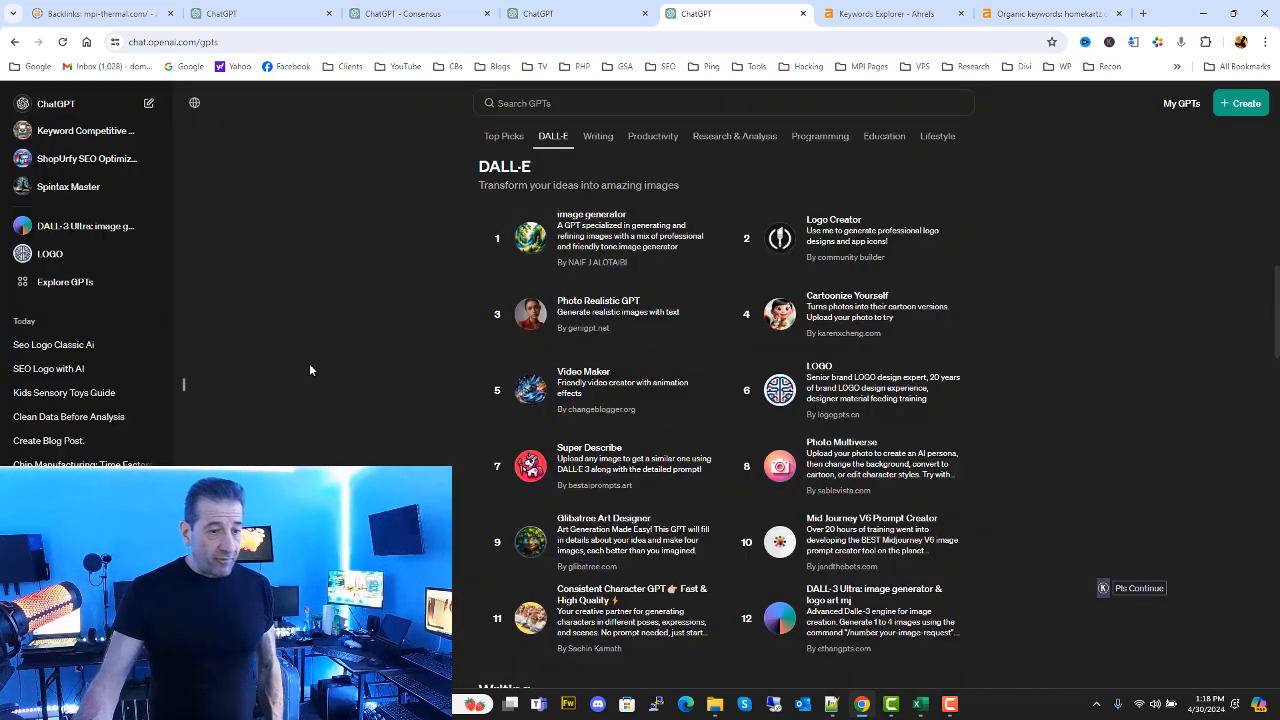
Open the earlier chat "Selfie into Pixar illustration" from the previous 7 days of the chat history.
scroll(60, 345, "down", 2)
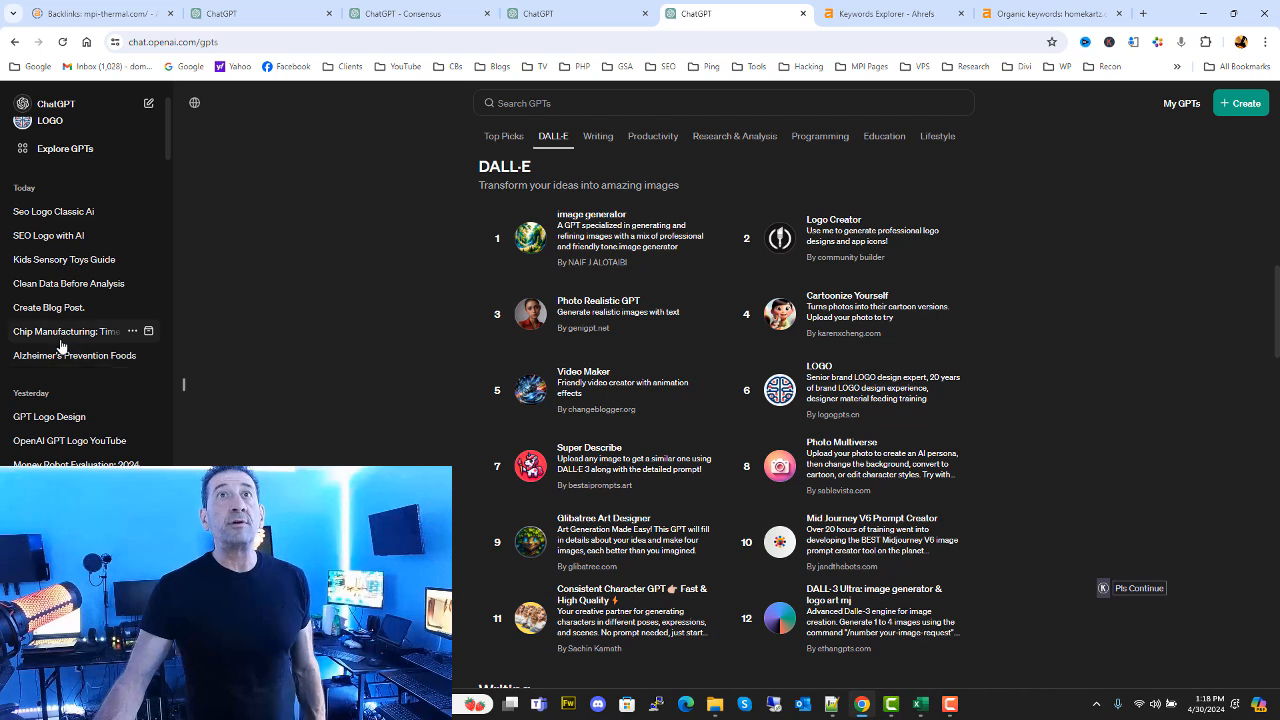
scroll(60, 346, "down", 4)
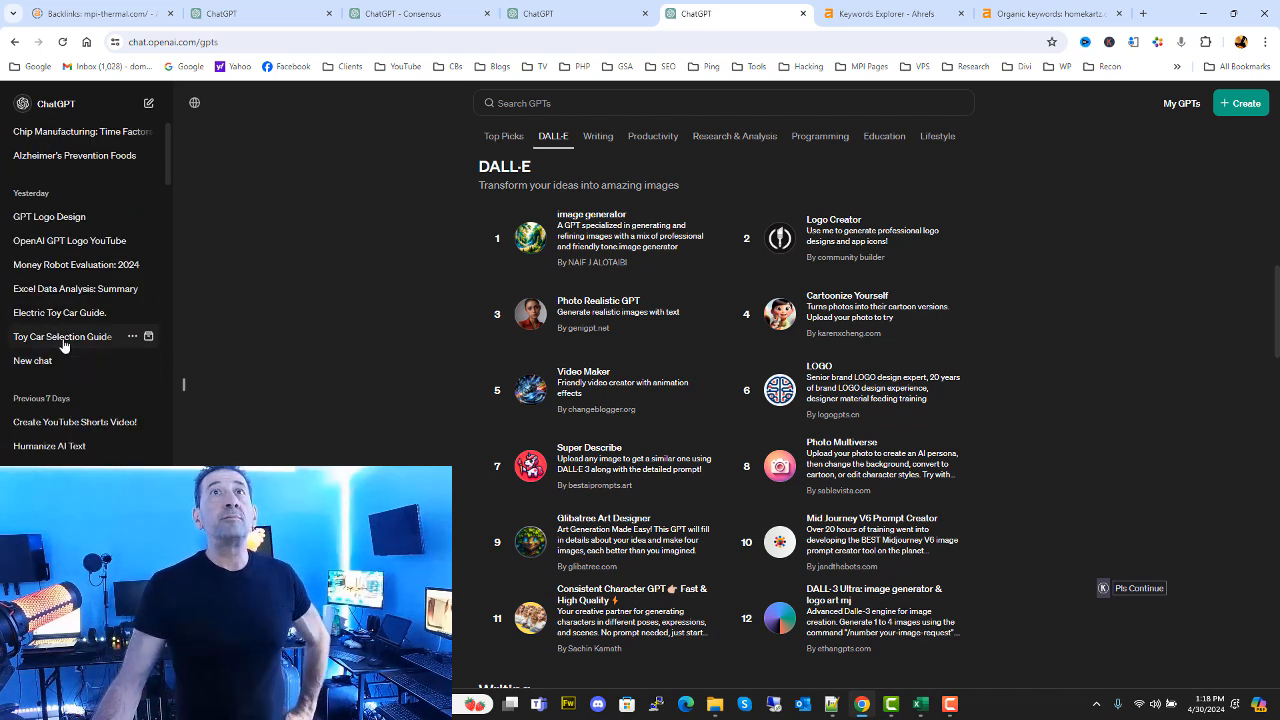
scroll(60, 360, "down", 1)
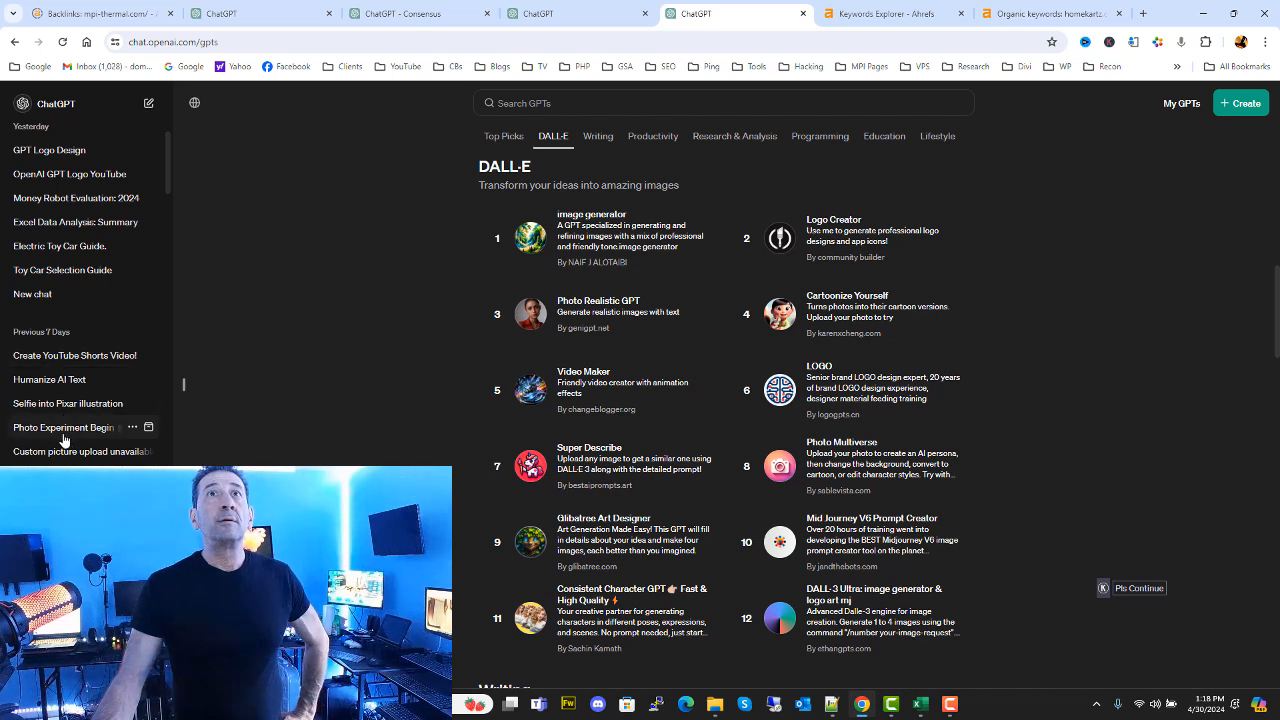
left_click(50, 404)
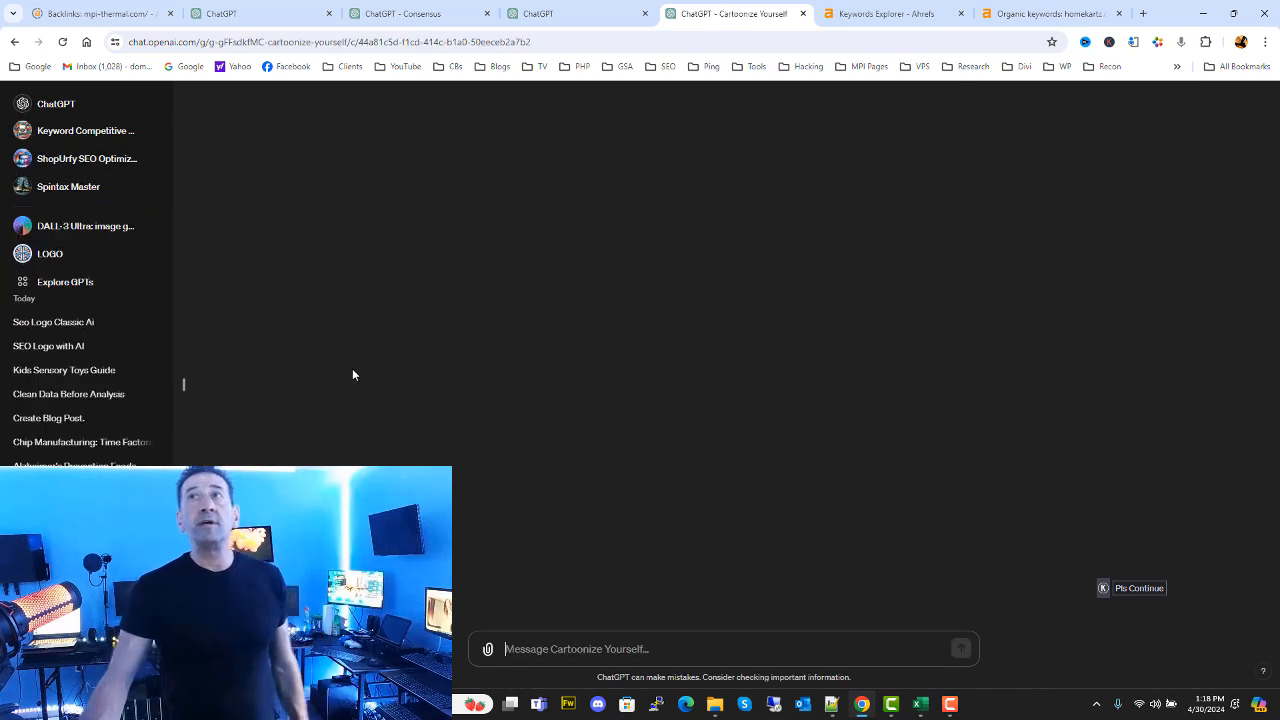
Look through the Cartoonize Yourself conversation, comparing each uploaded photo and change request with the Pixar-style portrait it produced.
scroll(513, 378, "down", 2)
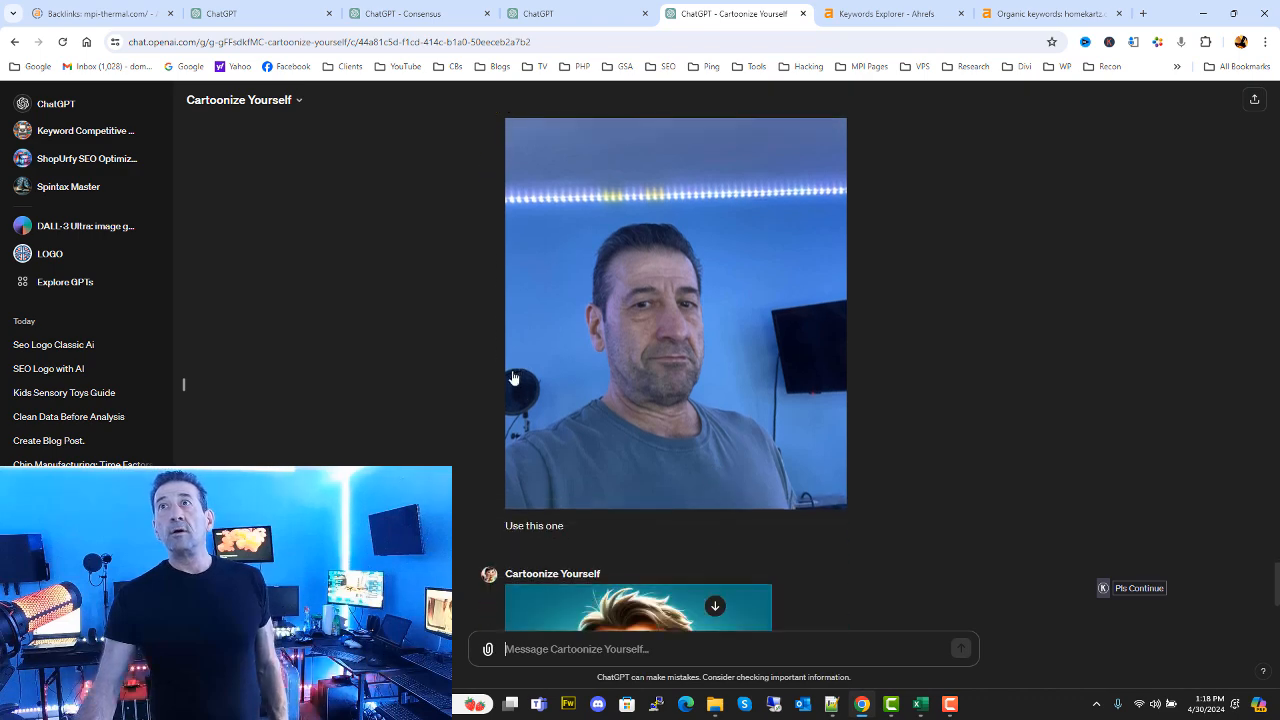
scroll(513, 378, "down", 5)
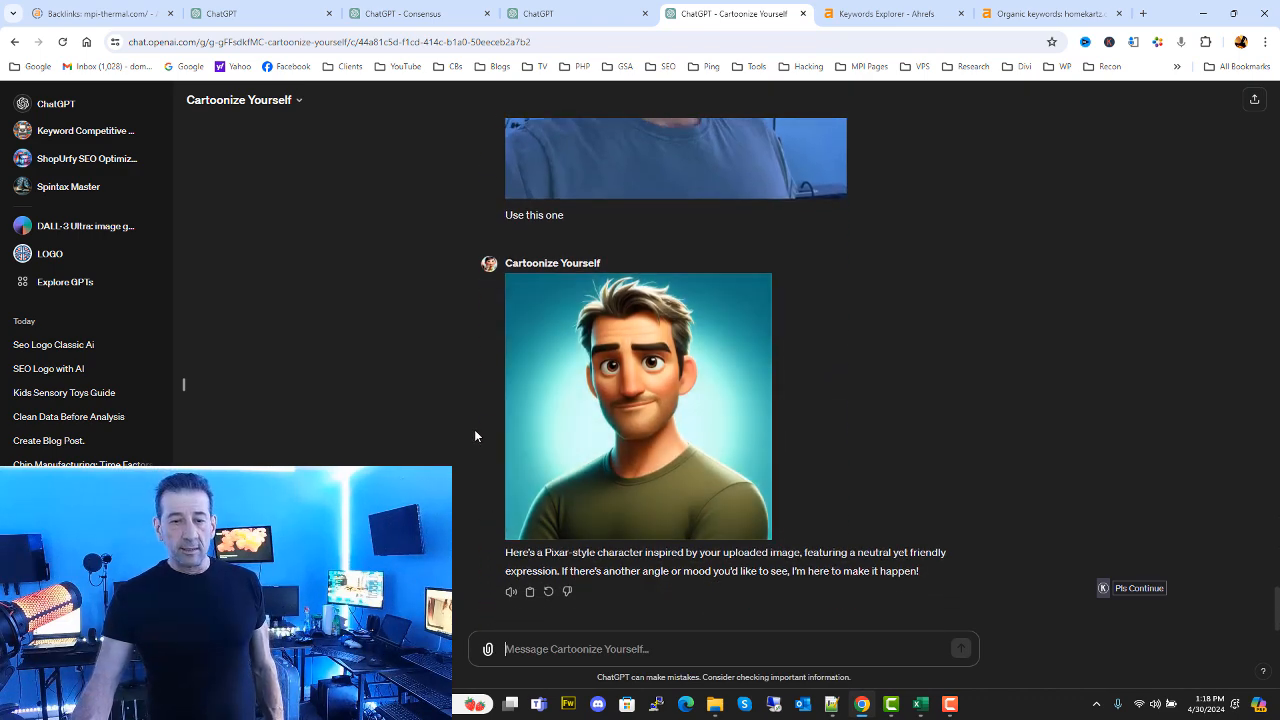
scroll(670, 406, "down", 10)
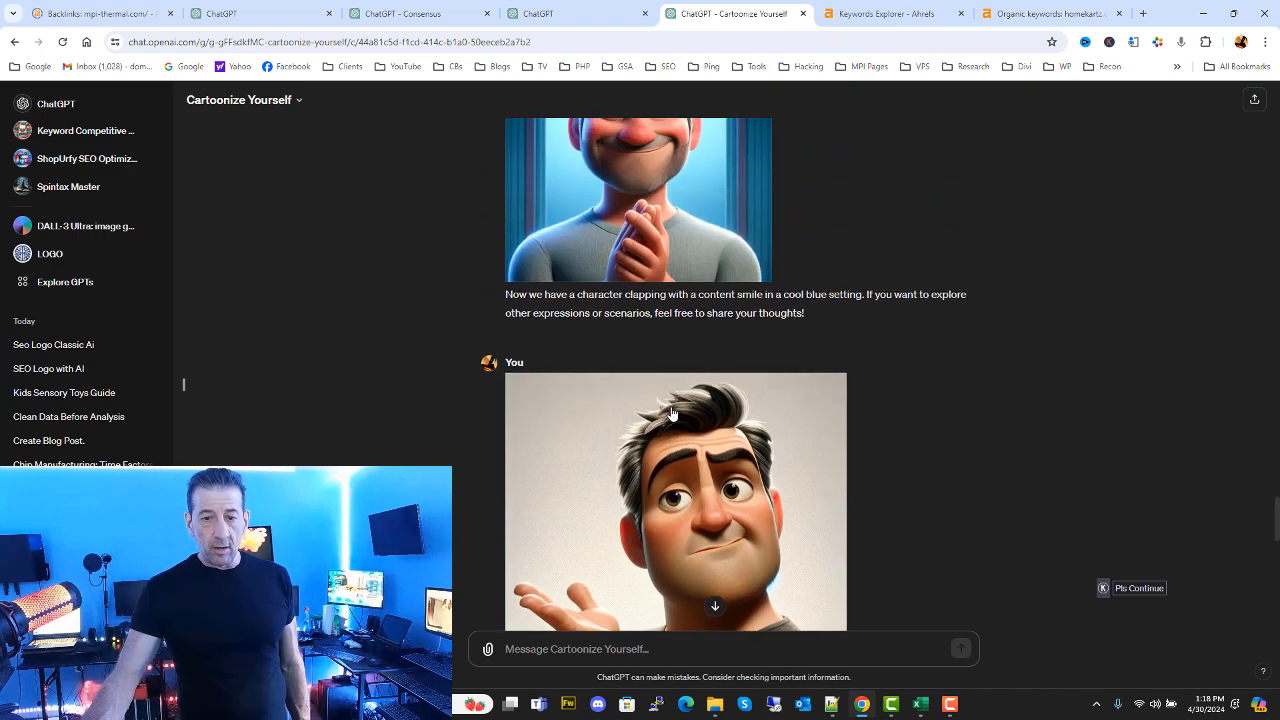
scroll(672, 413, "down", 3)
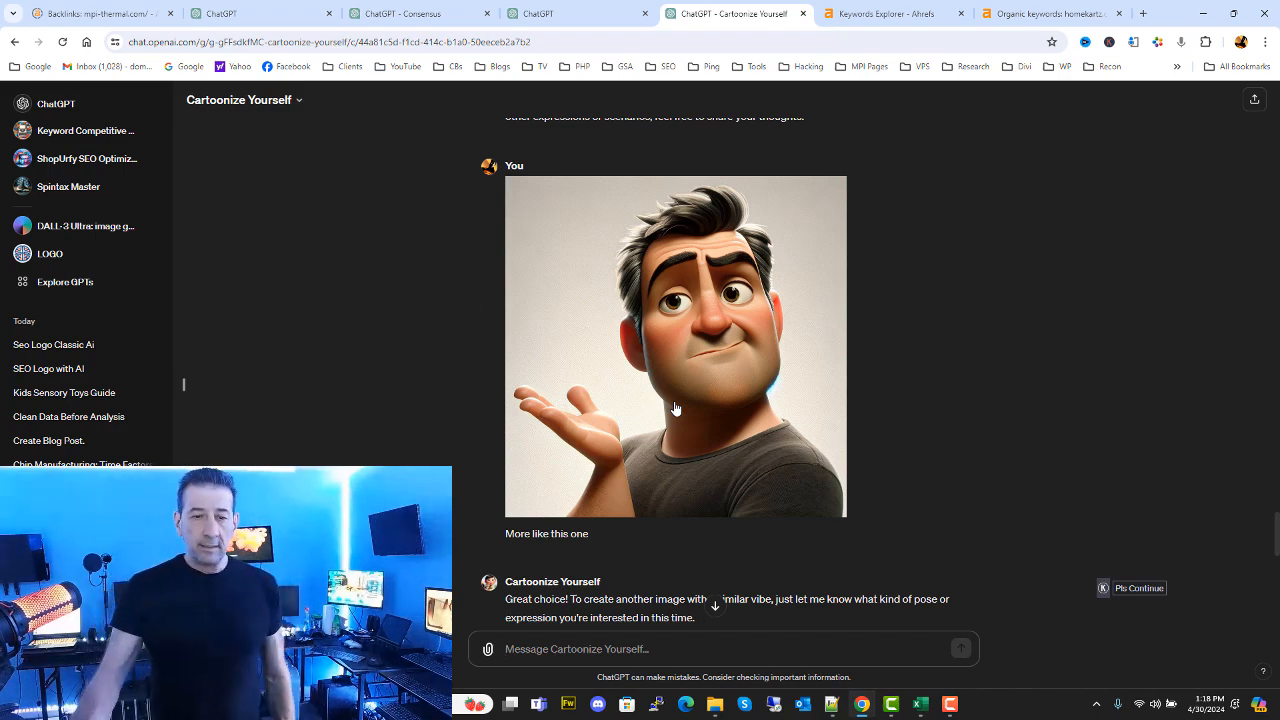
scroll(675, 408, "up", 15)
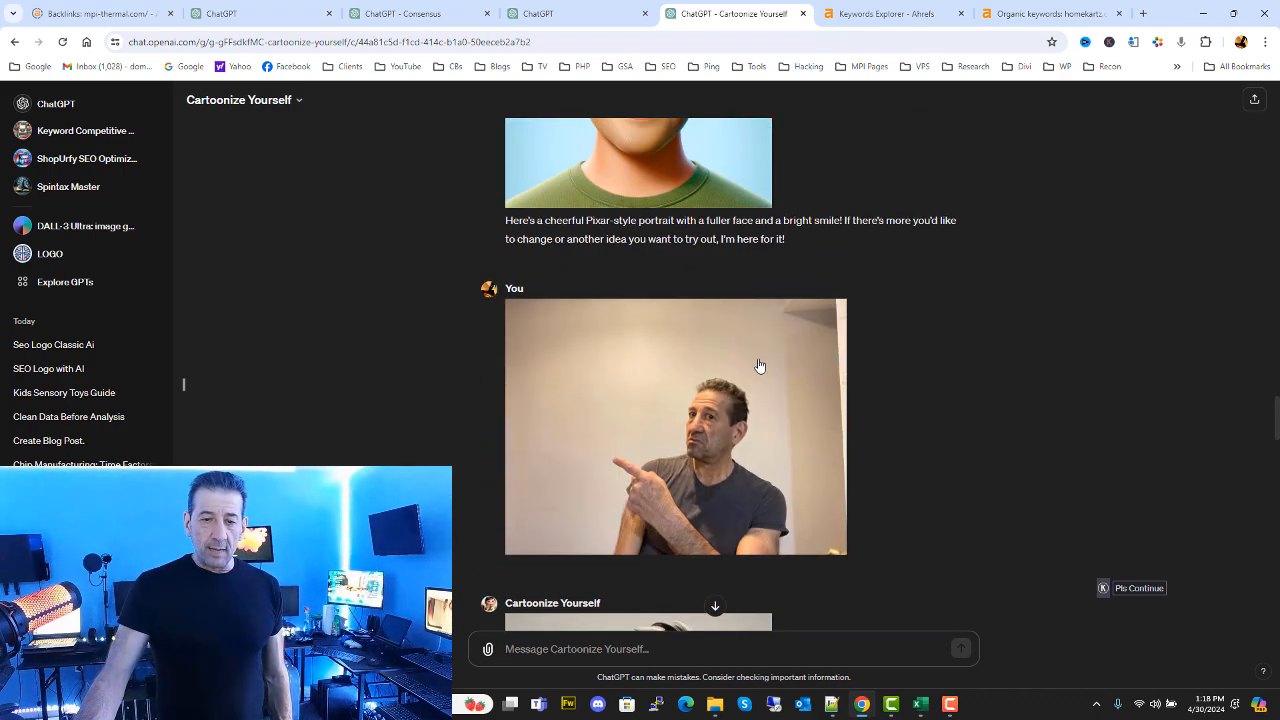
scroll(760, 366, "up", 15)
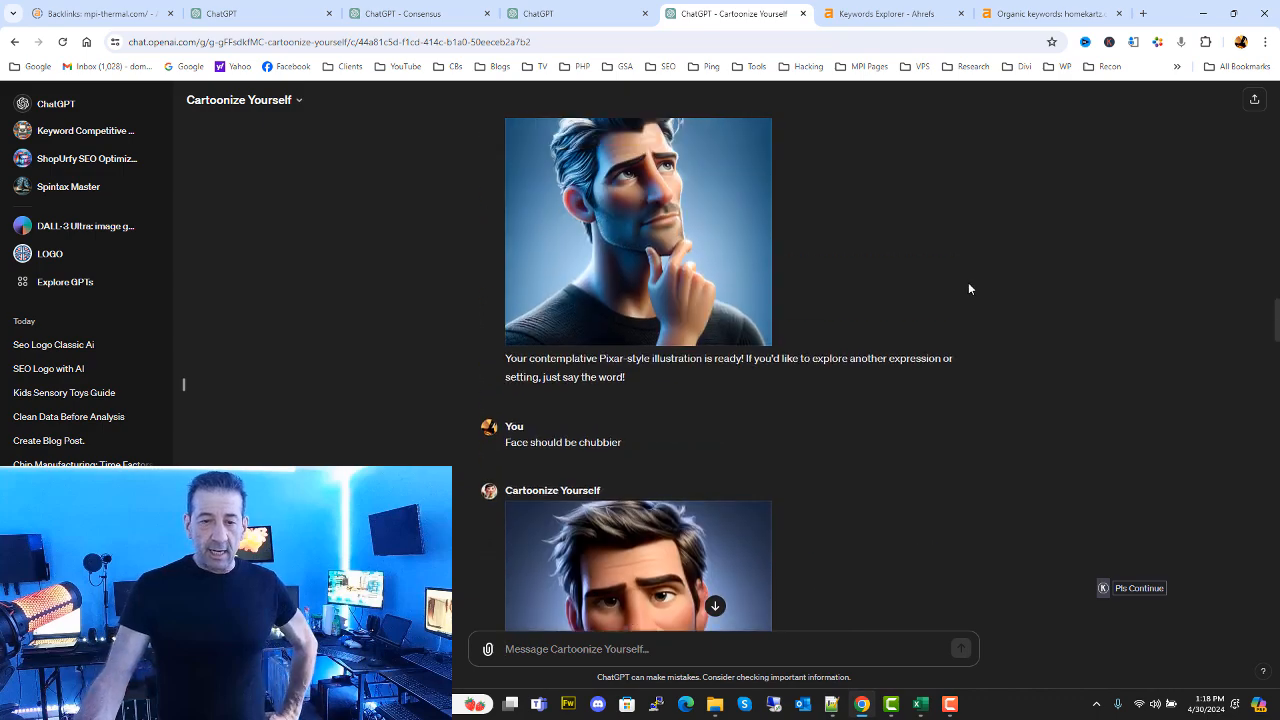
scroll(968, 289, "up", 15)
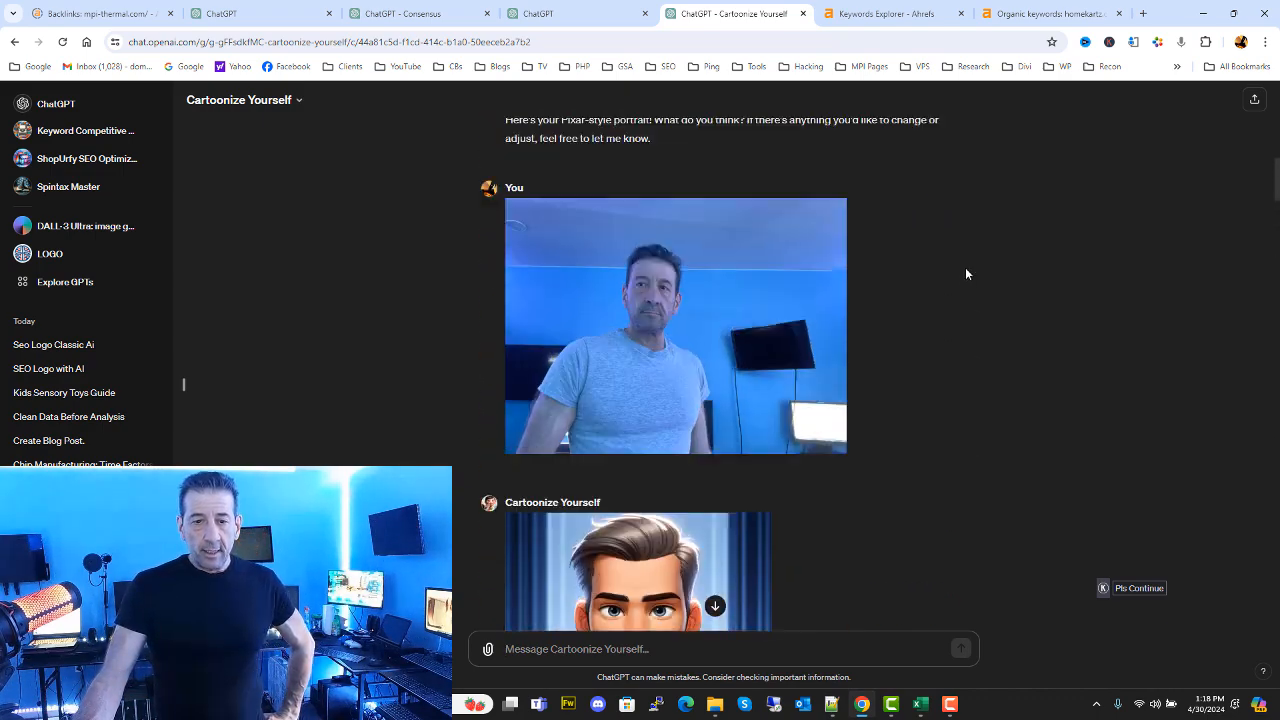
scroll(966, 268, "up", 15)
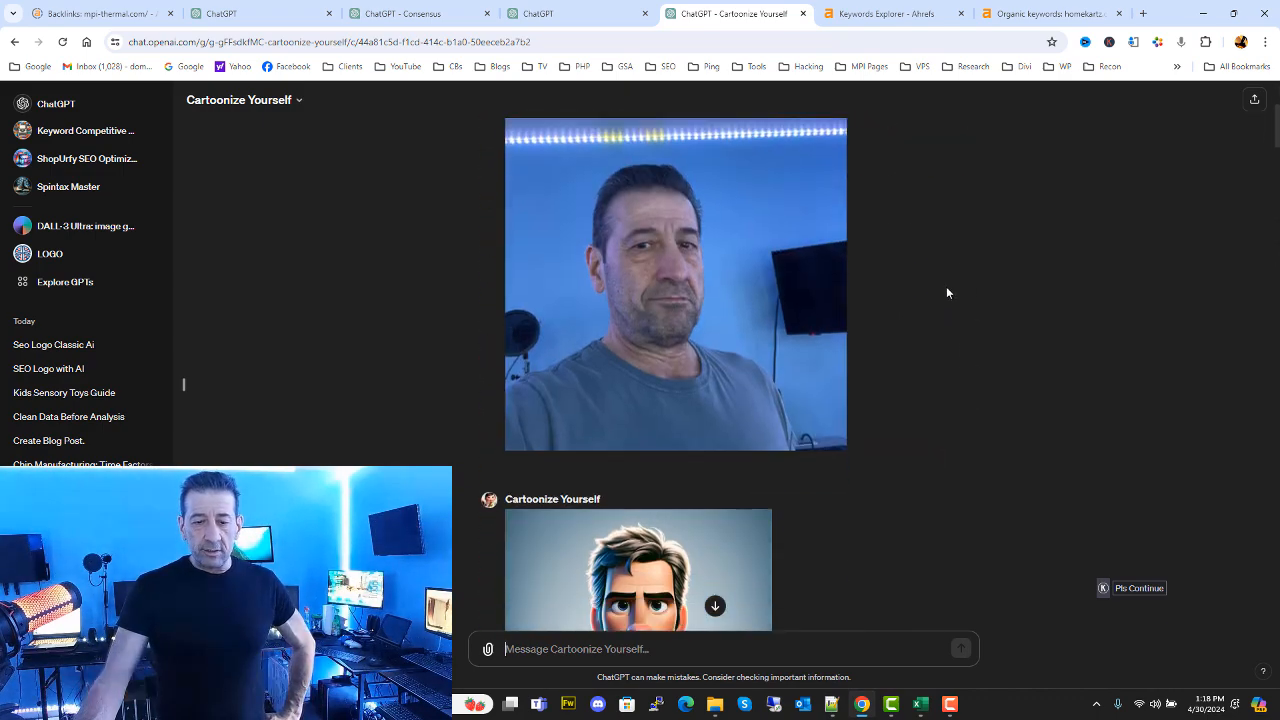
scroll(947, 292, "down", 10)
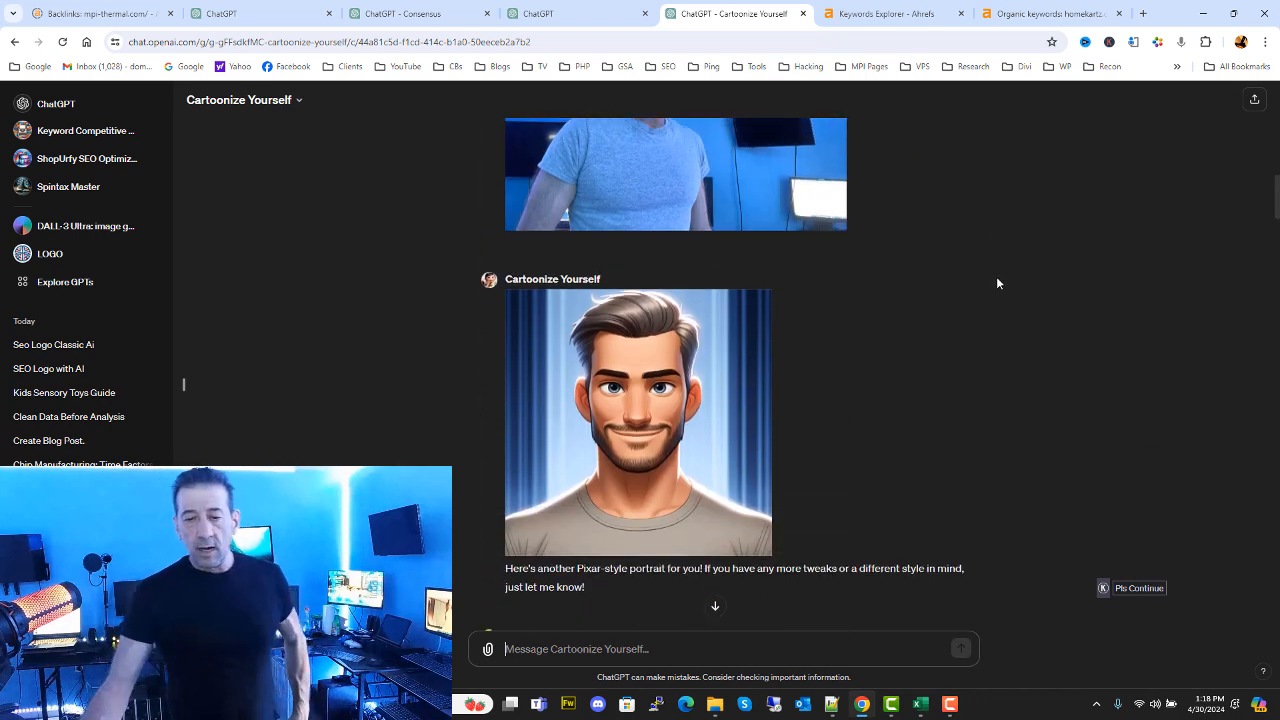
scroll(990, 288, "down", 6)
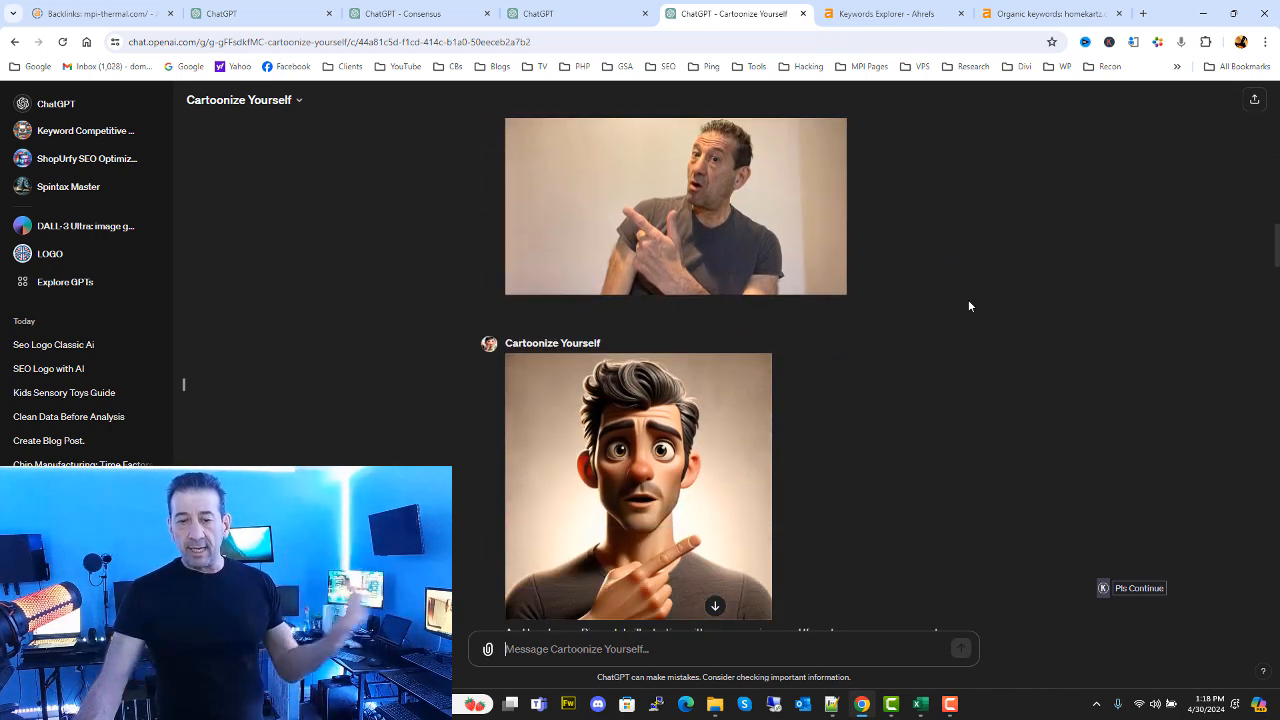
scroll(968, 300, "down", 5)
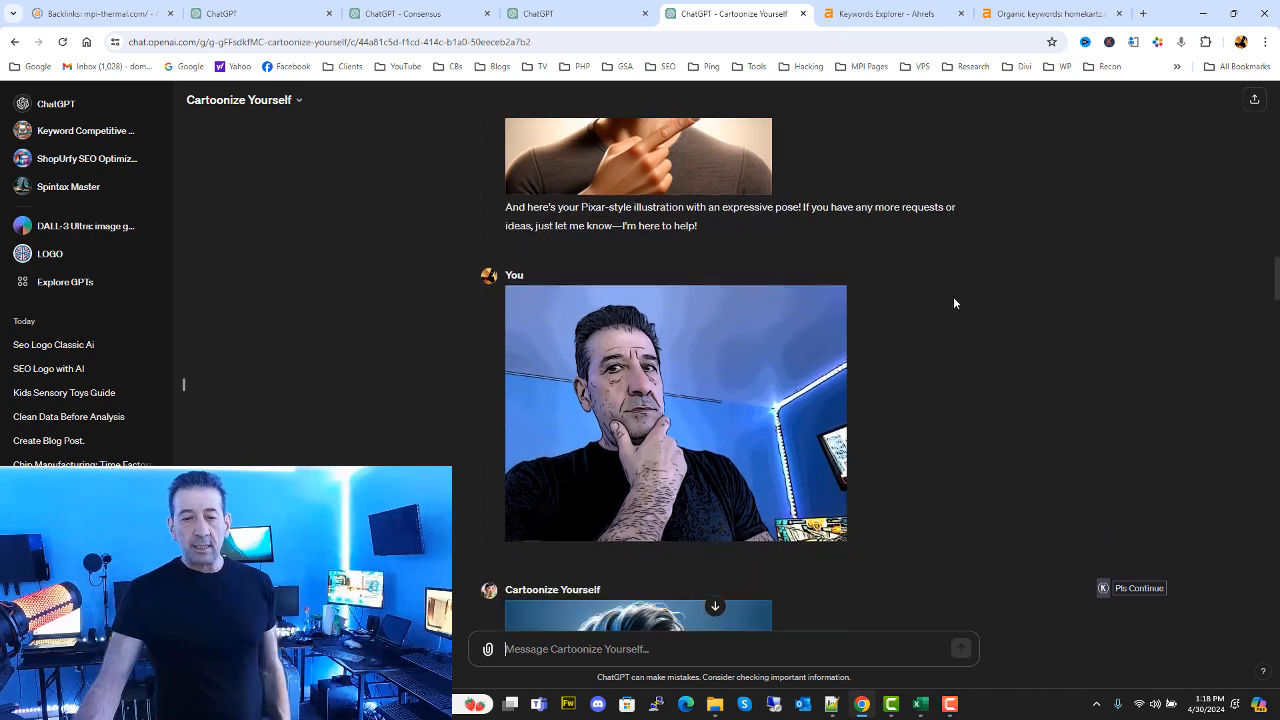
scroll(953, 303, "down", 6)
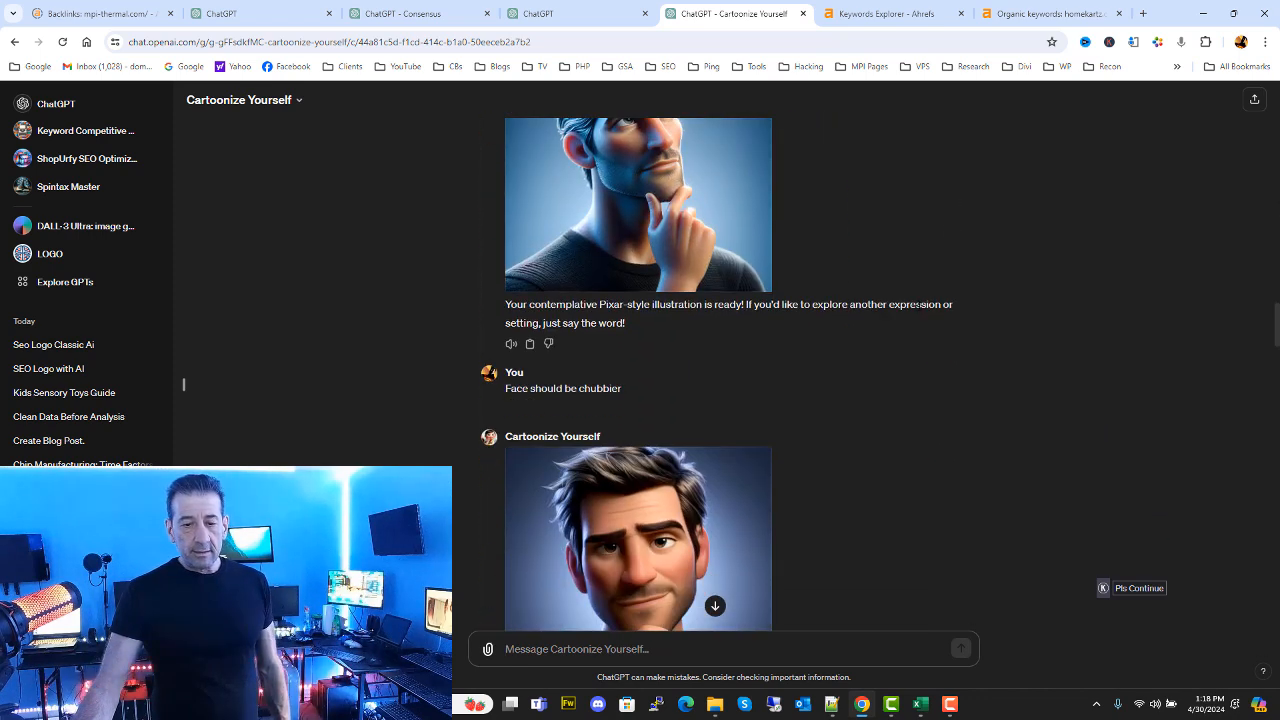
scroll(880, 299, "down", 6)
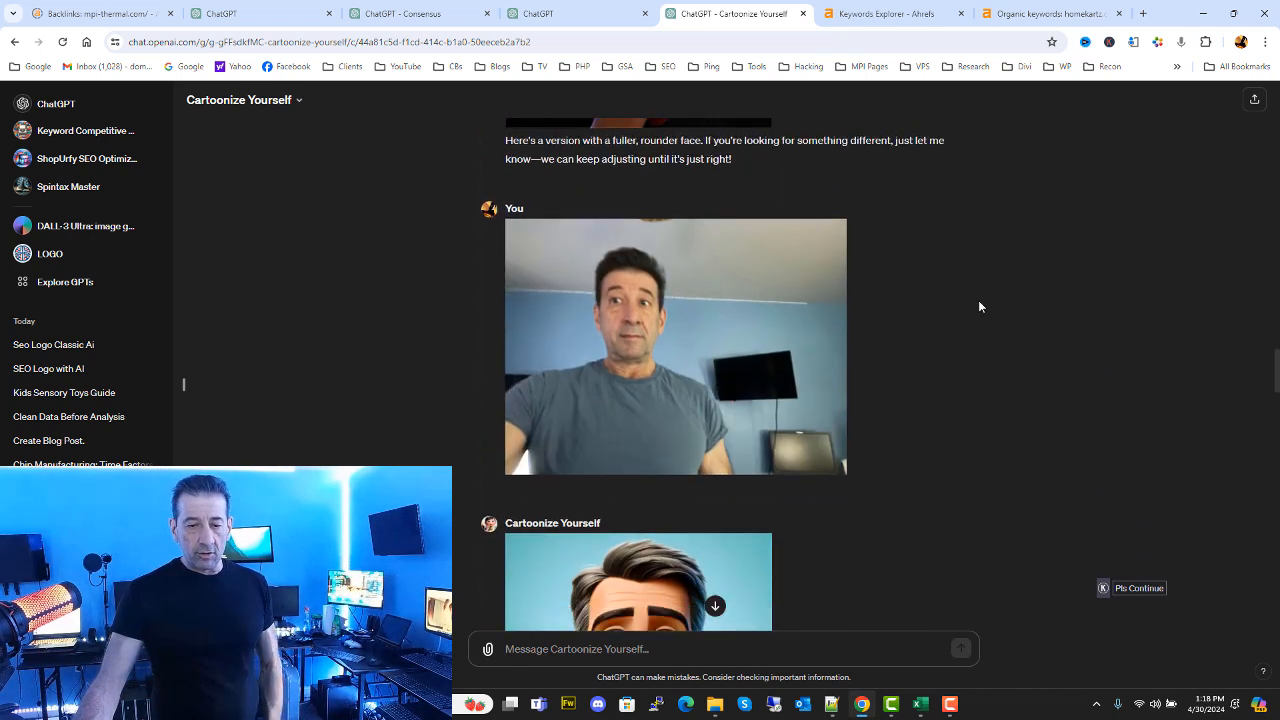
scroll(978, 306, "down", 4)
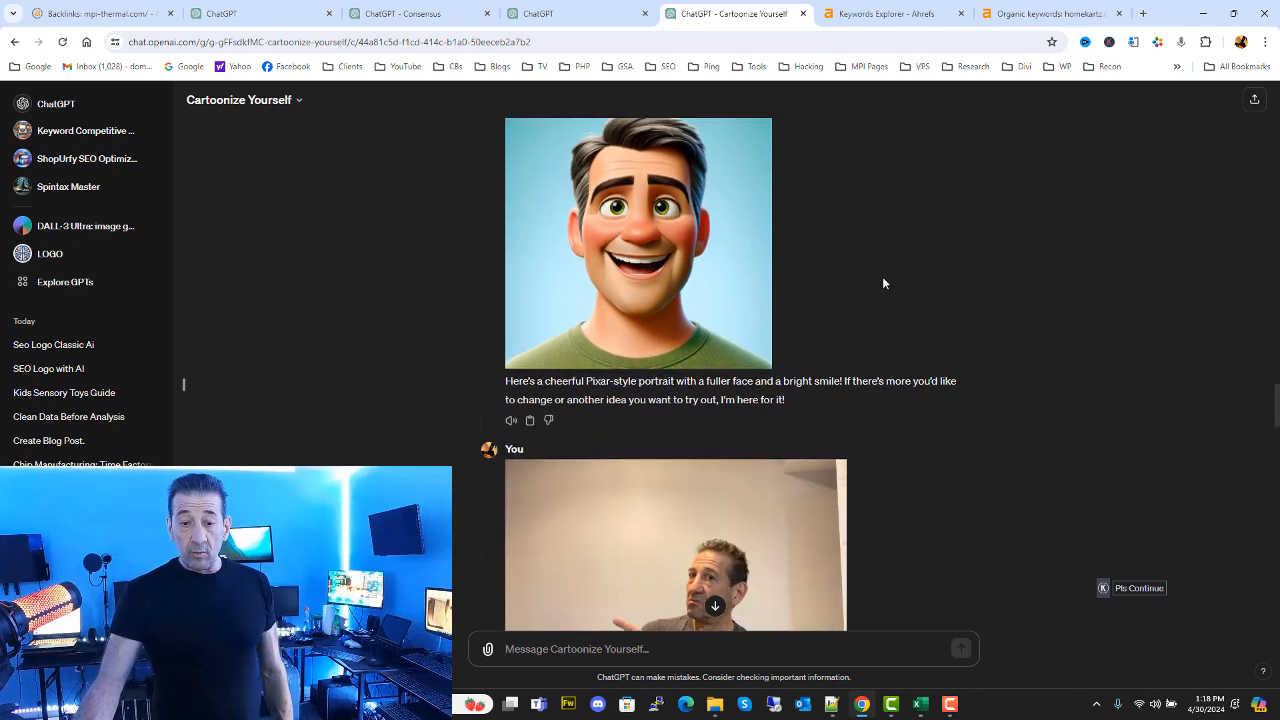
scroll(883, 283, "down", 6)
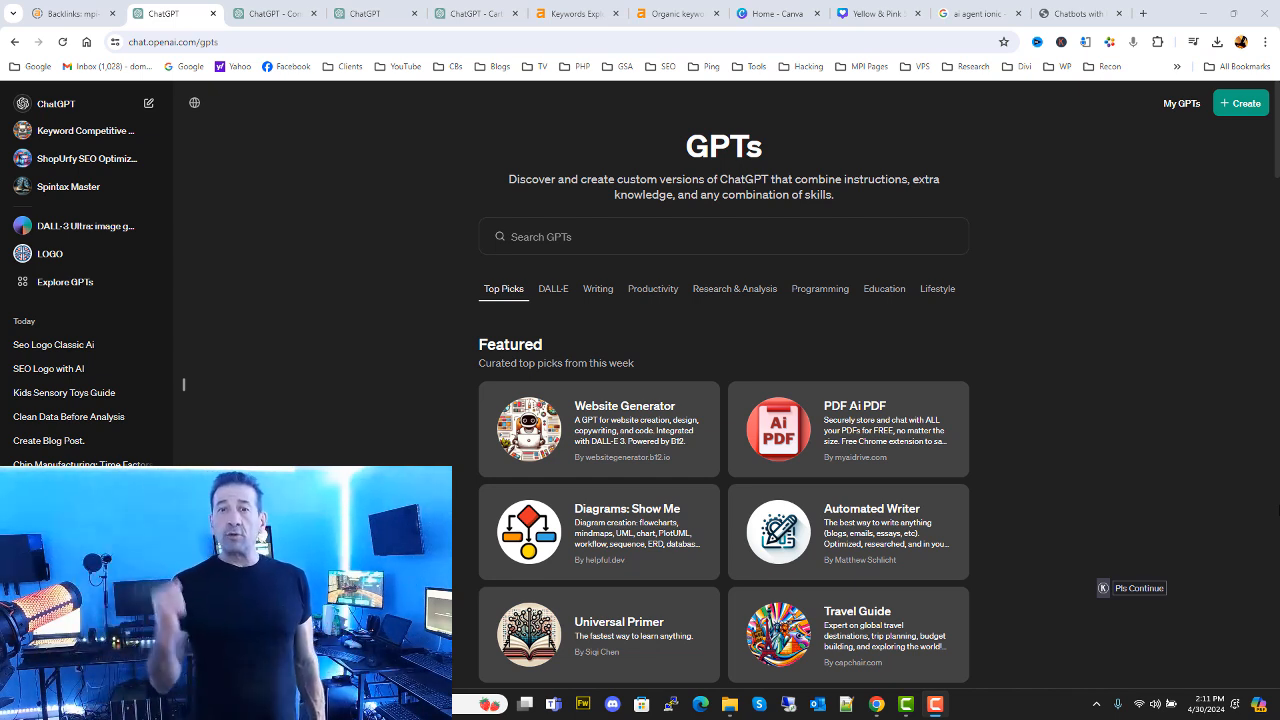
scroll(1011, 300, "down", 3)
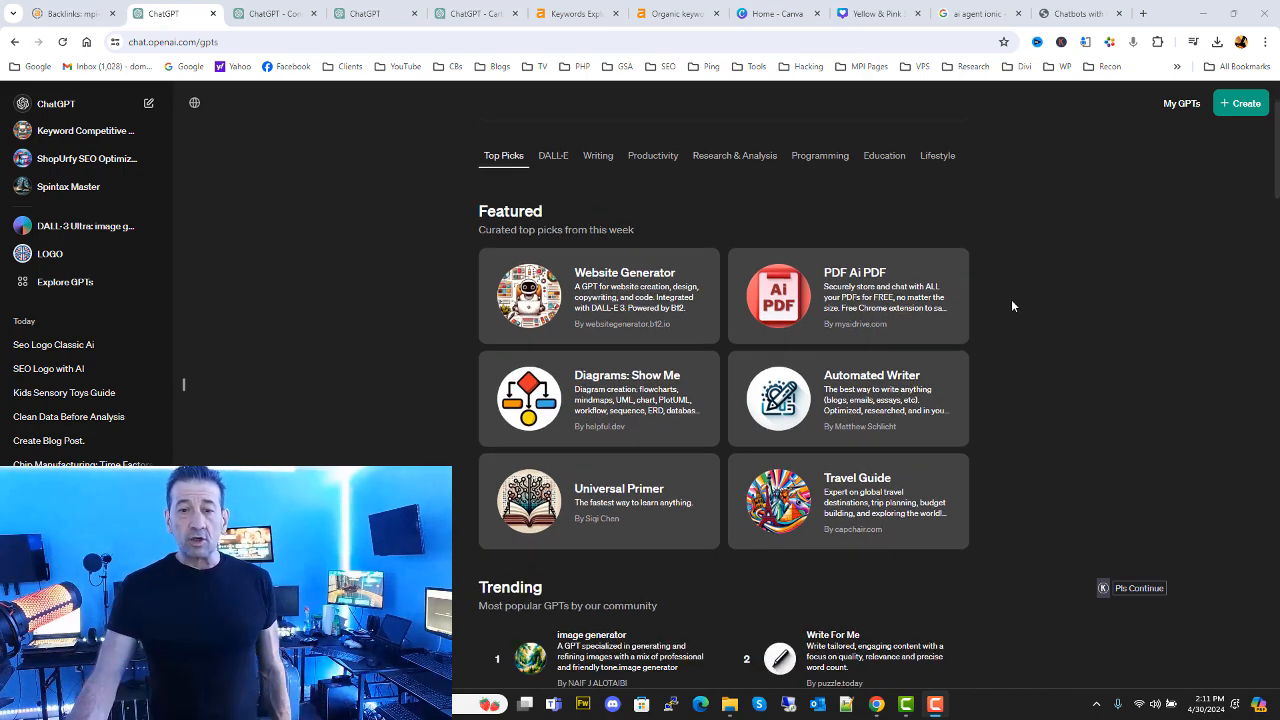
left_click_drag(1278, 197, 1278, 165)
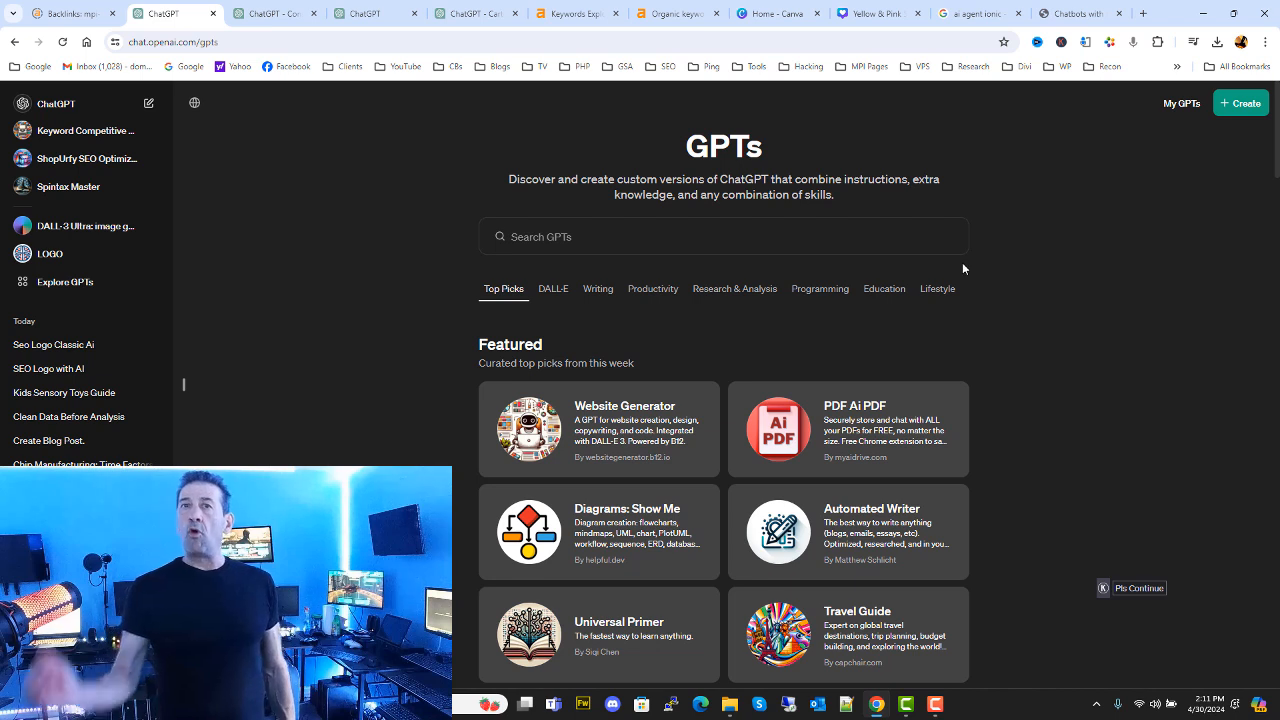